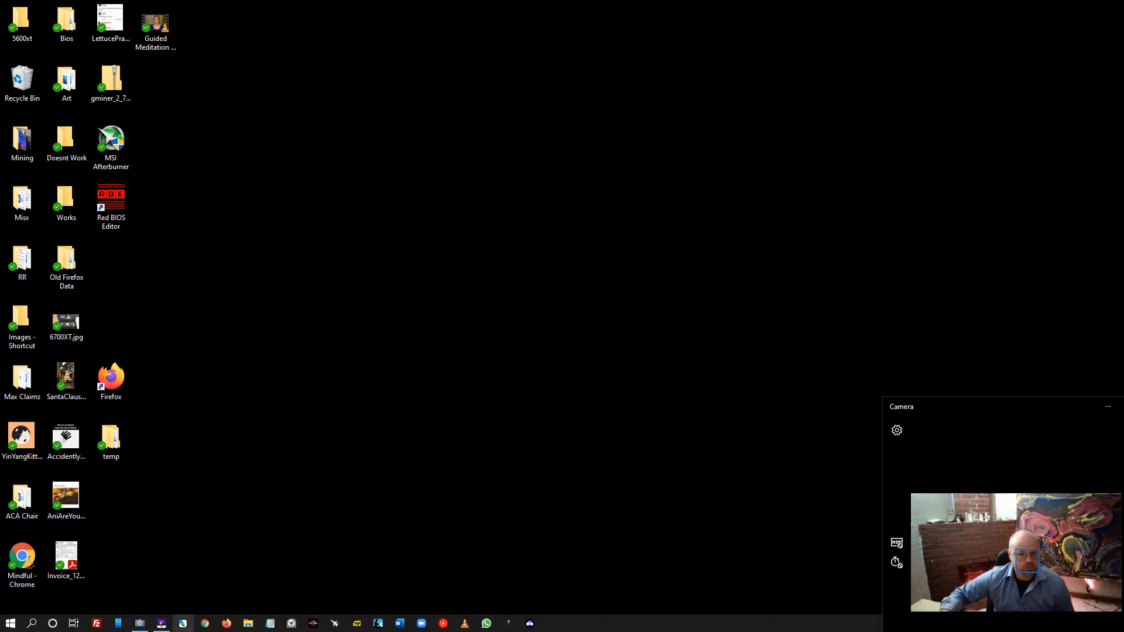
- Open the Ethermine dashboard in Chrome, showing 6 workers, 263.7 MH/s and 2.85 USD unpaid
left_click(205, 623)
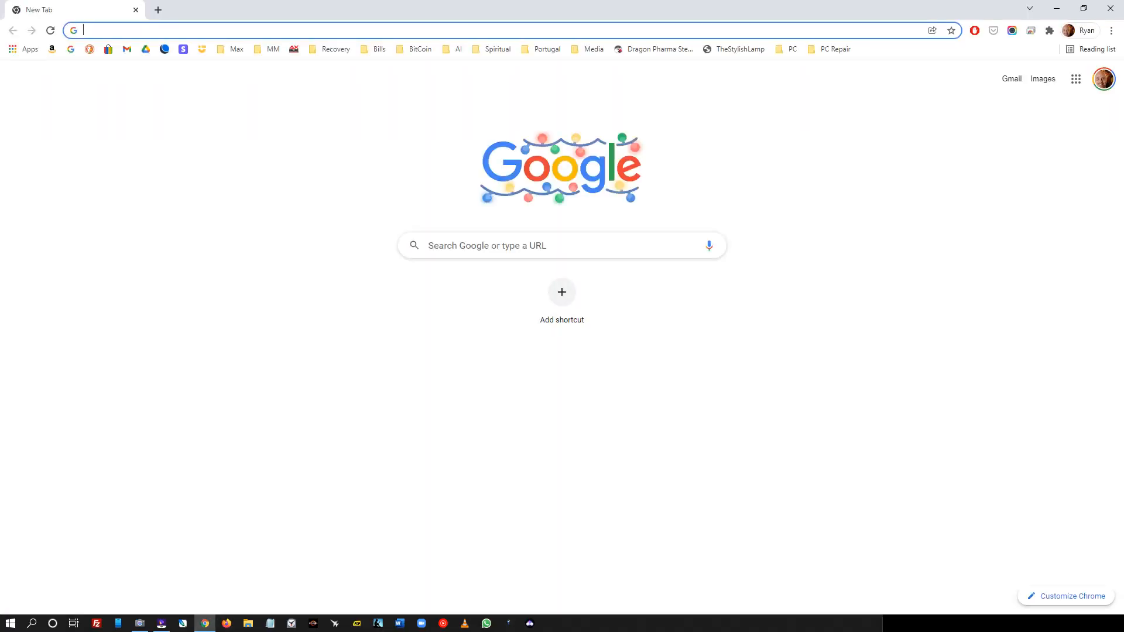
left_click(90, 30)
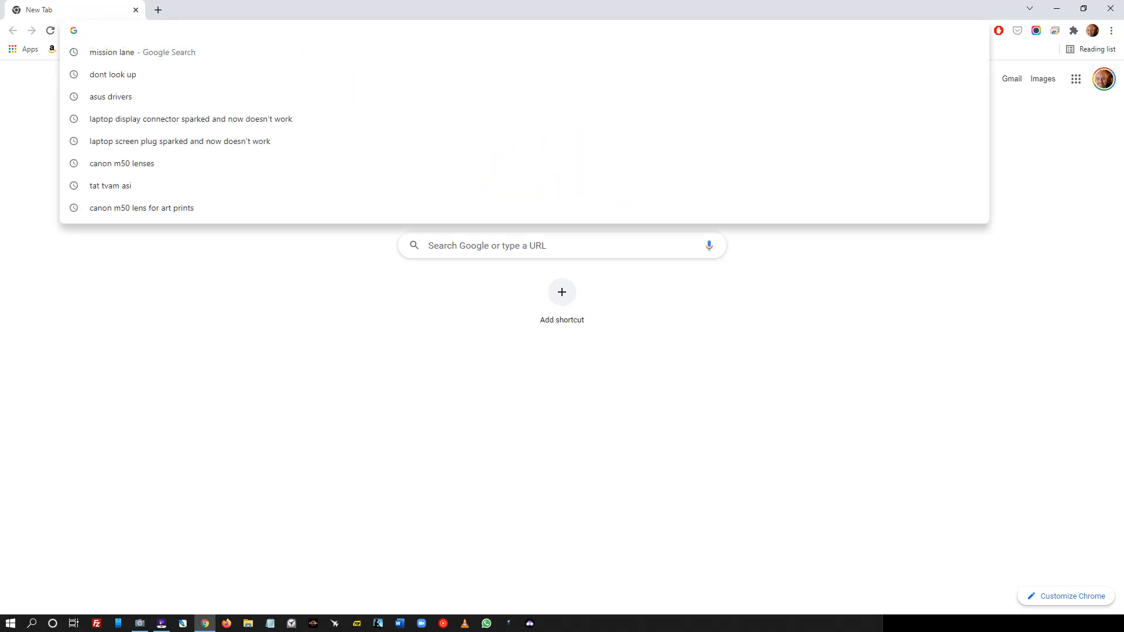
type("ethermine.org/miners/33cC2CDAe27F4966EdE2F0d259F09950249ce82C/dashboard")
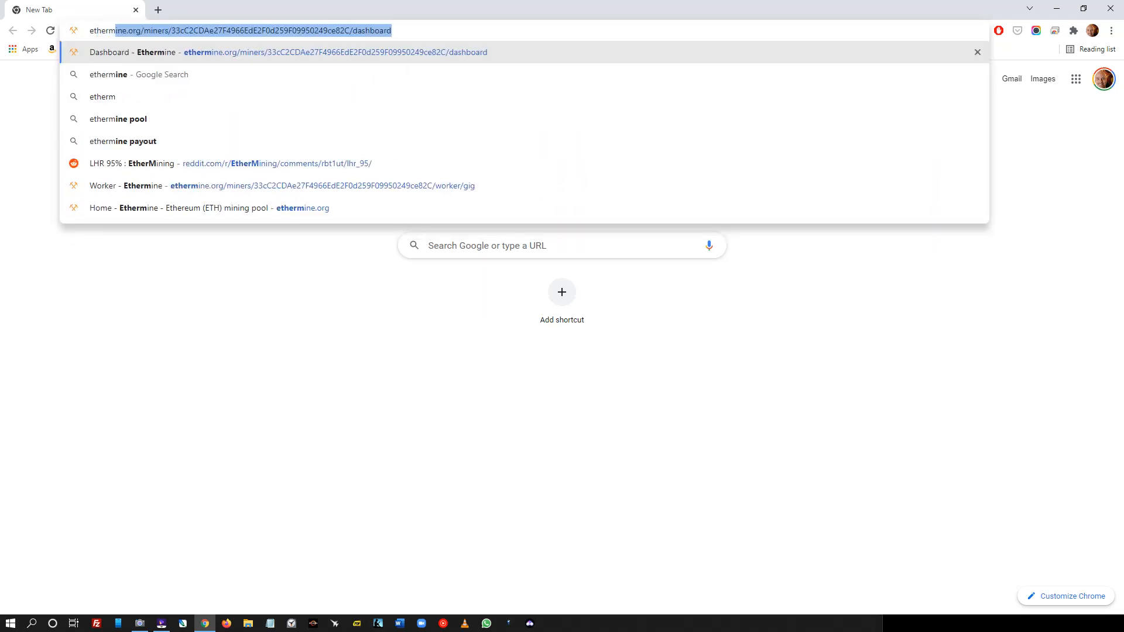
key("Return")
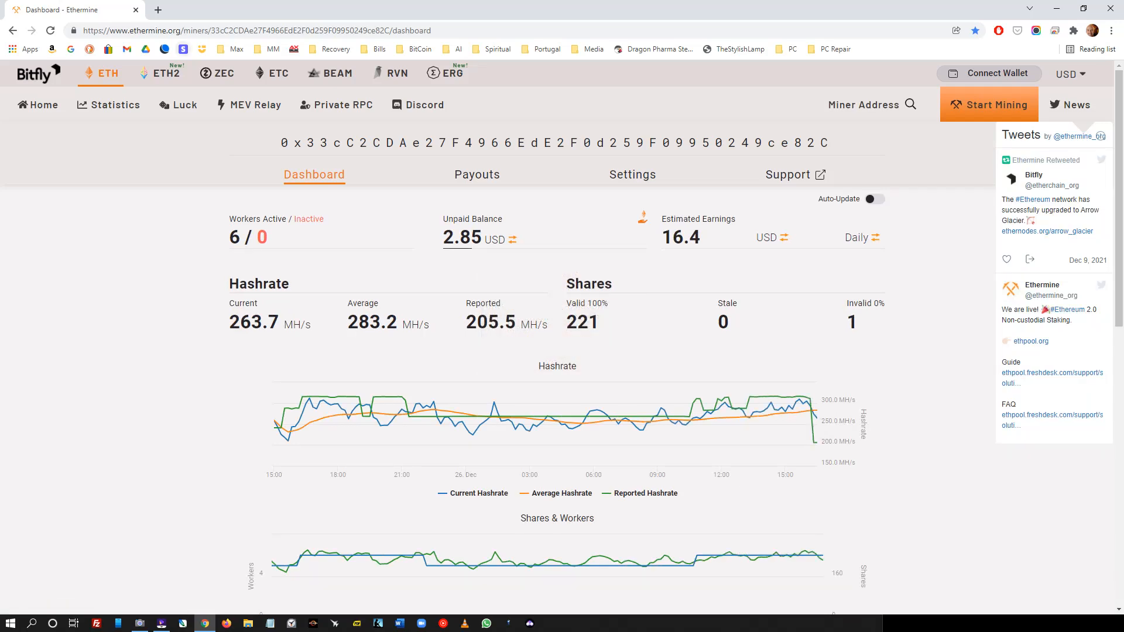
- From Ethermine's Start Mining page, open GMiner's Download & Configuration Guide in a new tab
left_click(37, 104)
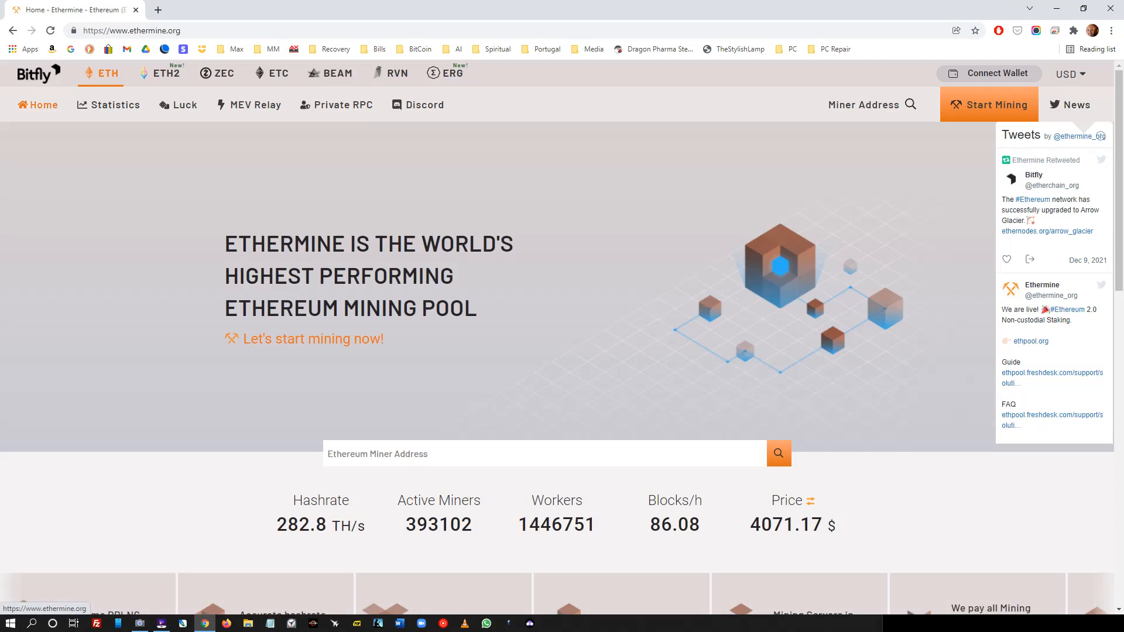
left_click(989, 104)
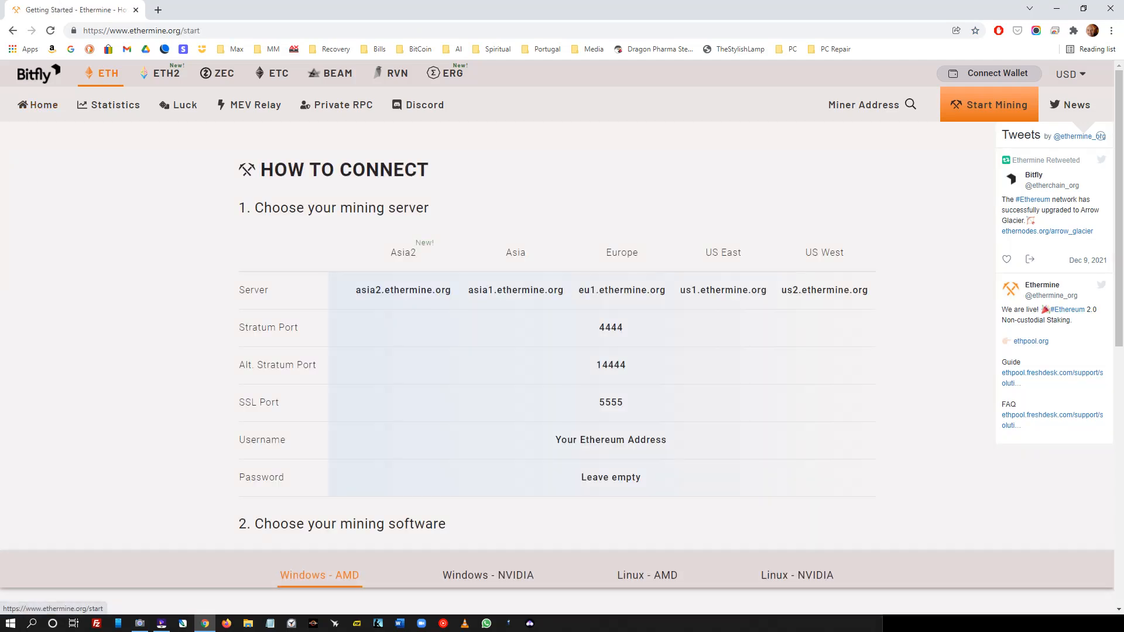
scroll(562, 333, "down", 2)
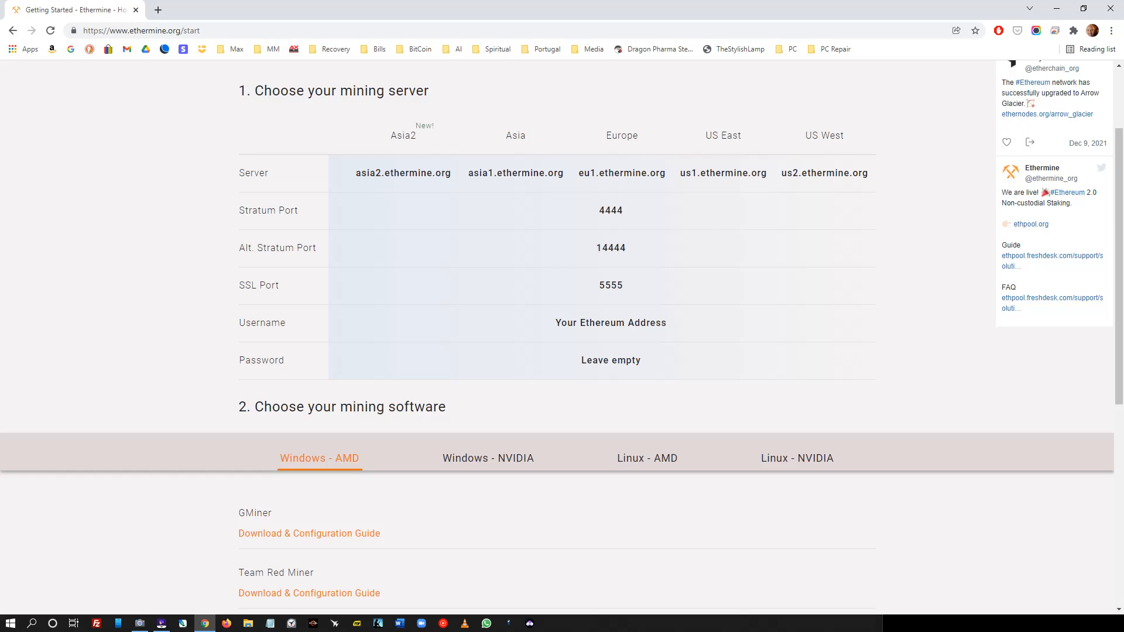
scroll(562, 334, "down", 6)
scroll(562, 333, "up", 3)
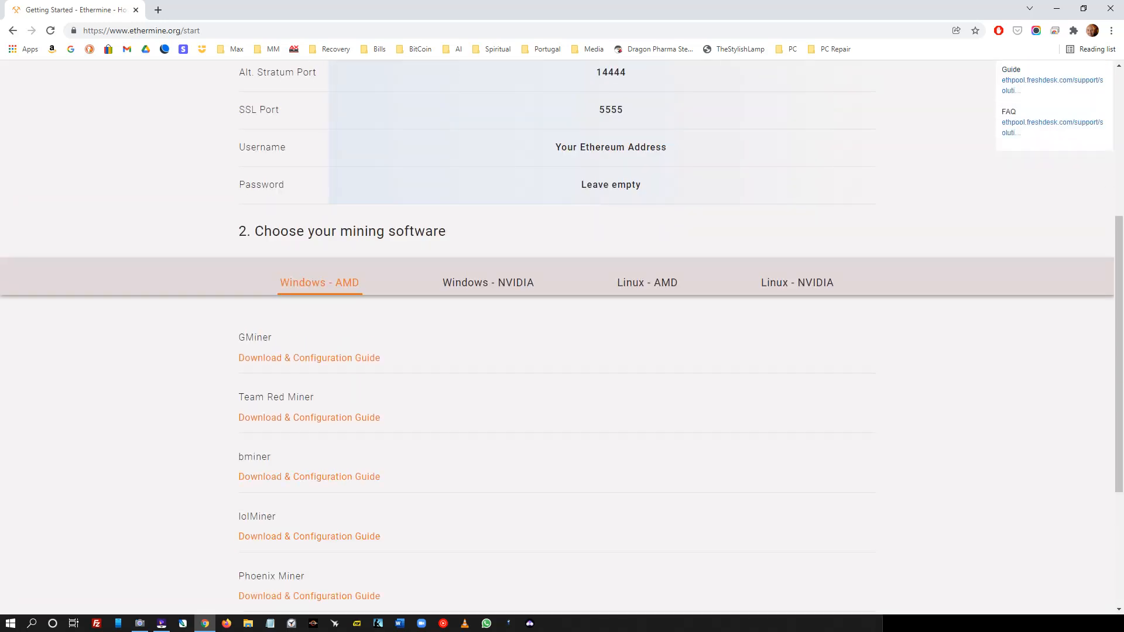
left_click(309, 358)
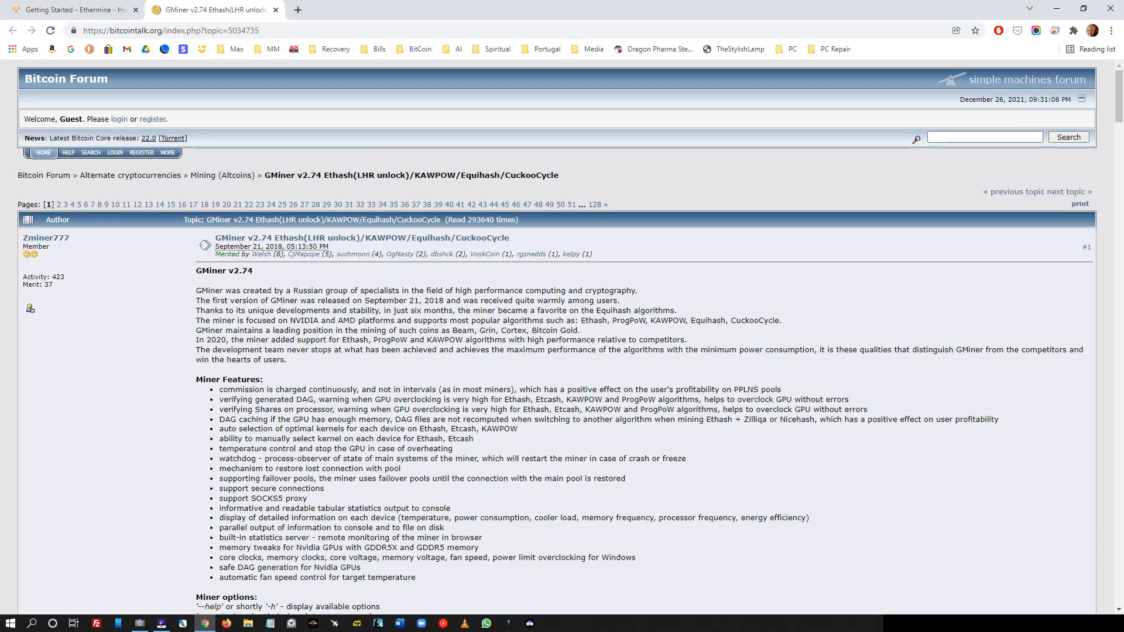
- Review the GMiner v2.74 thread down to its Change Log, then start a blank tab
scroll(571, 337, "down", 20)
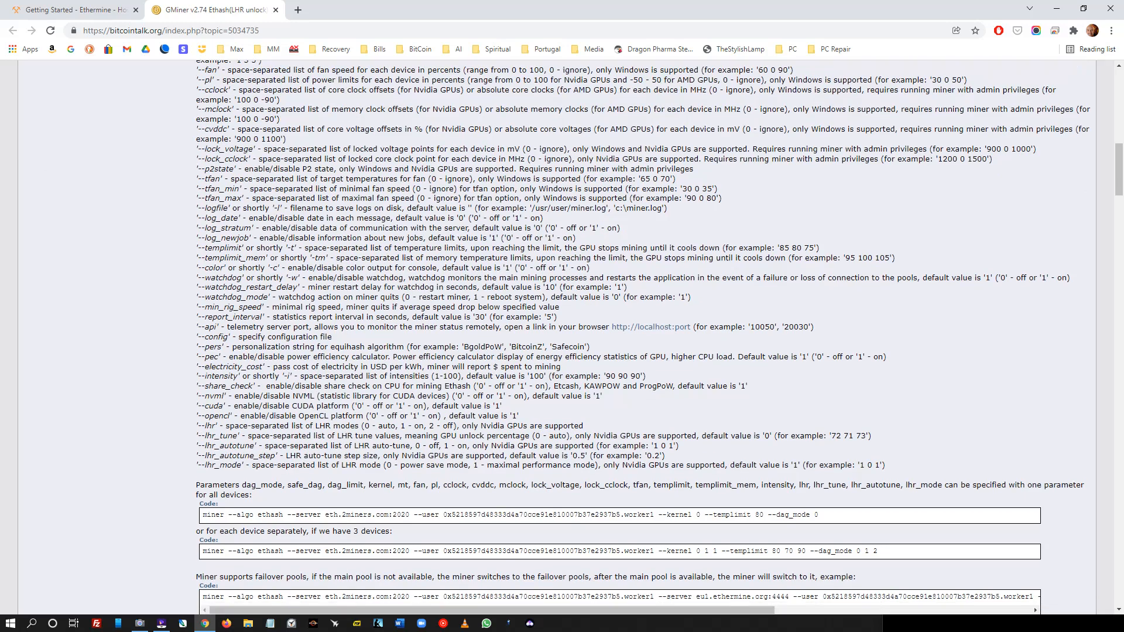
scroll(571, 337, "down", 20)
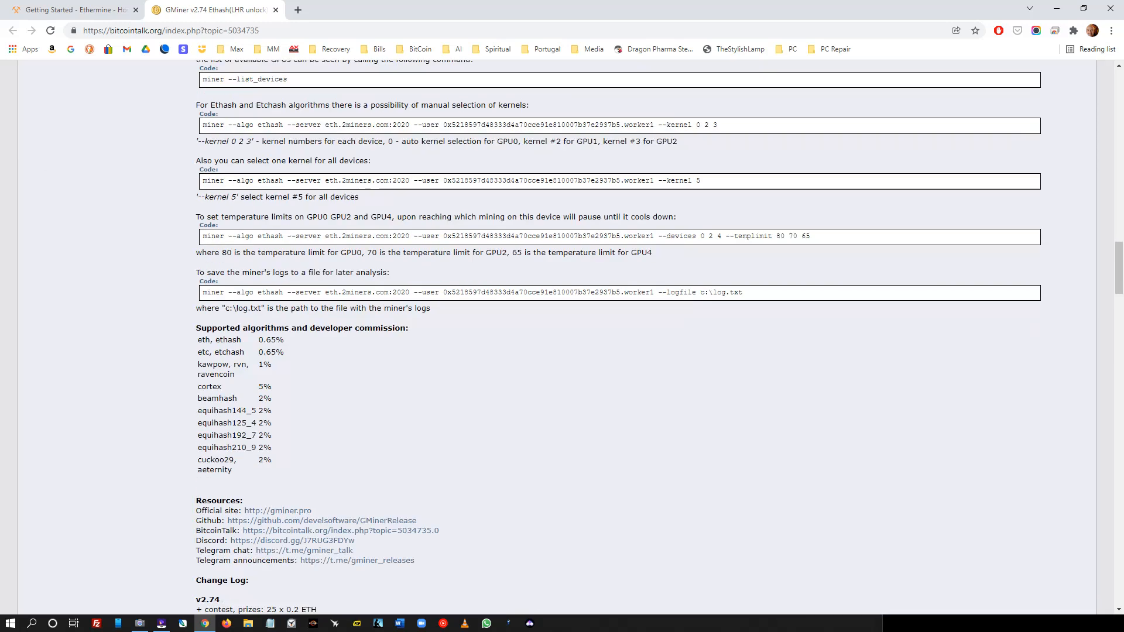
scroll(571, 337, "up", 1)
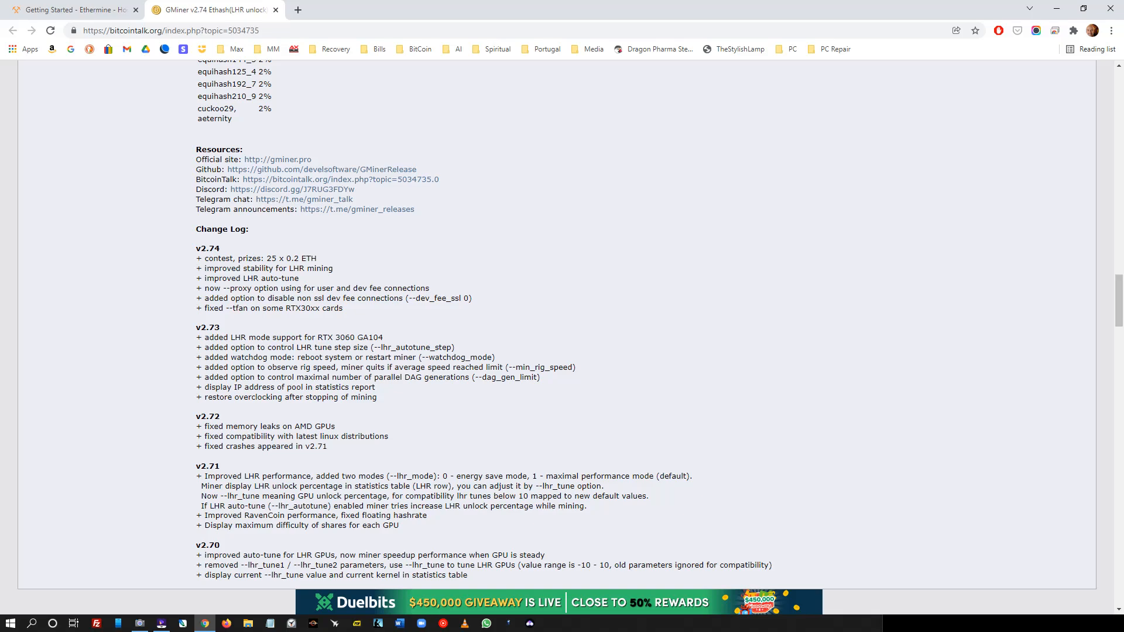
scroll(571, 337, "up", 20)
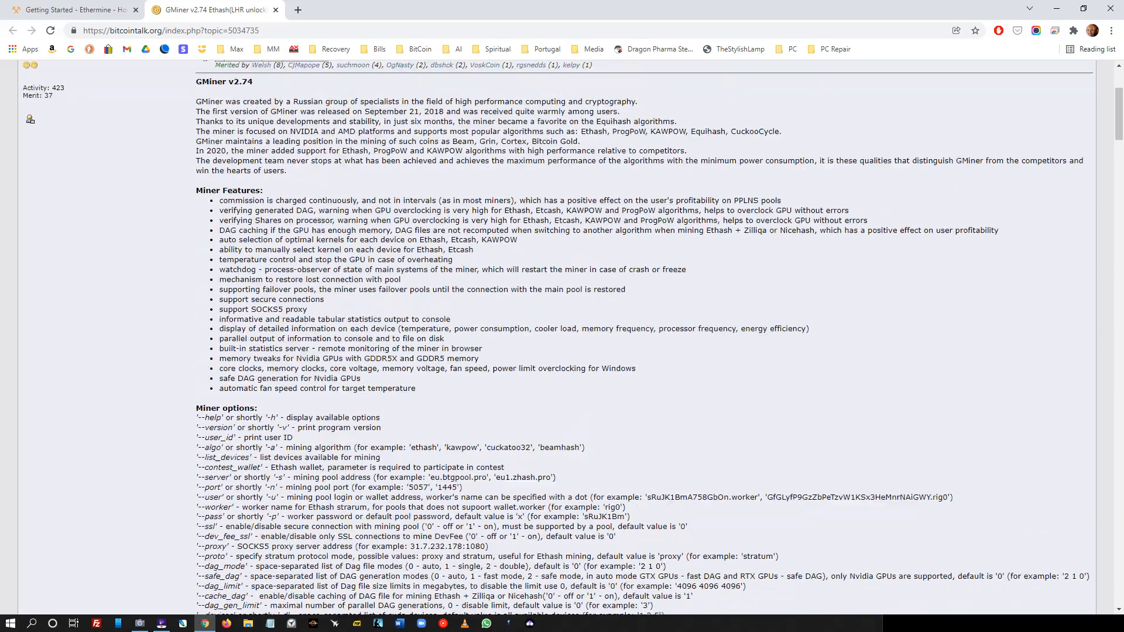
scroll(571, 337, "up", 4)
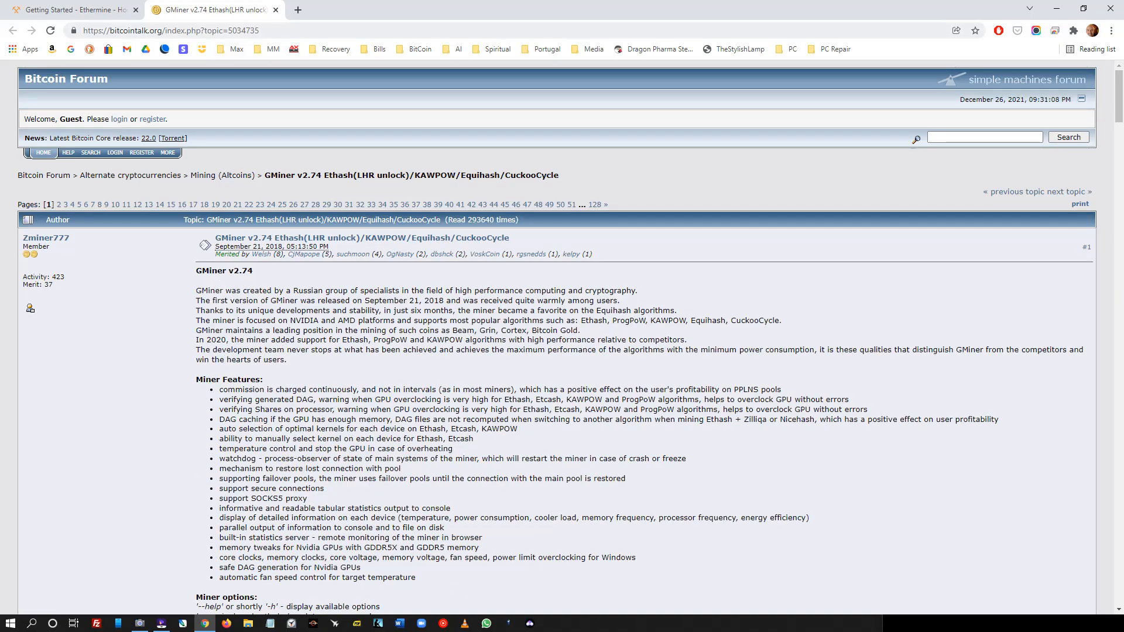
key("ctrl+t")
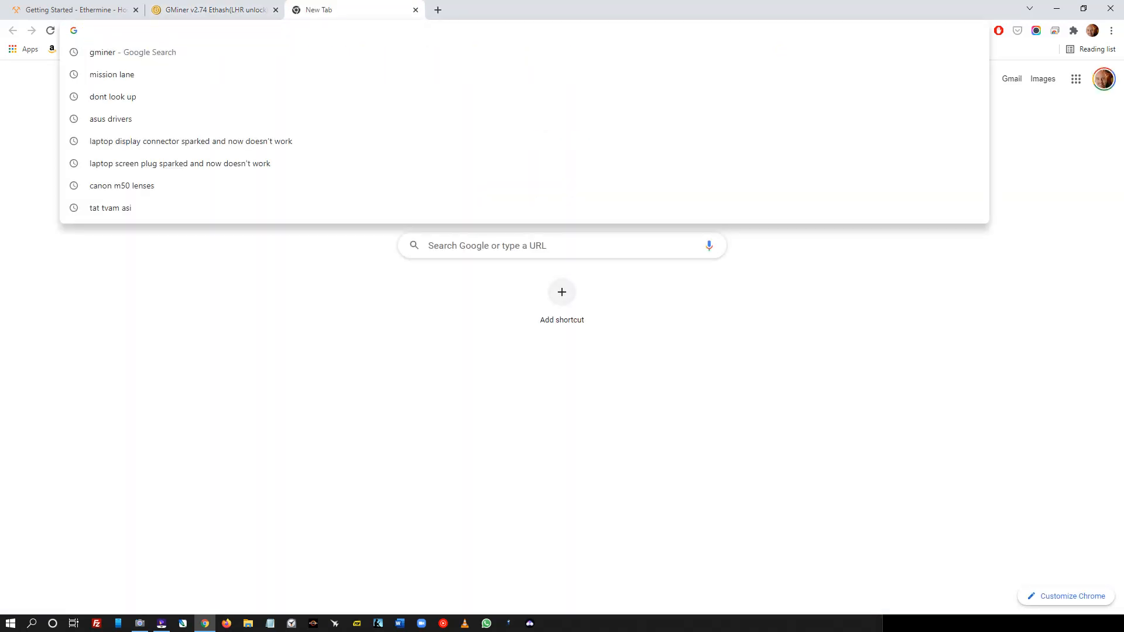
- Search 'gminer download github' and download gminer_2_74_windows64.zip from the GMinerRelease 2.74 page
type("gminer dow")
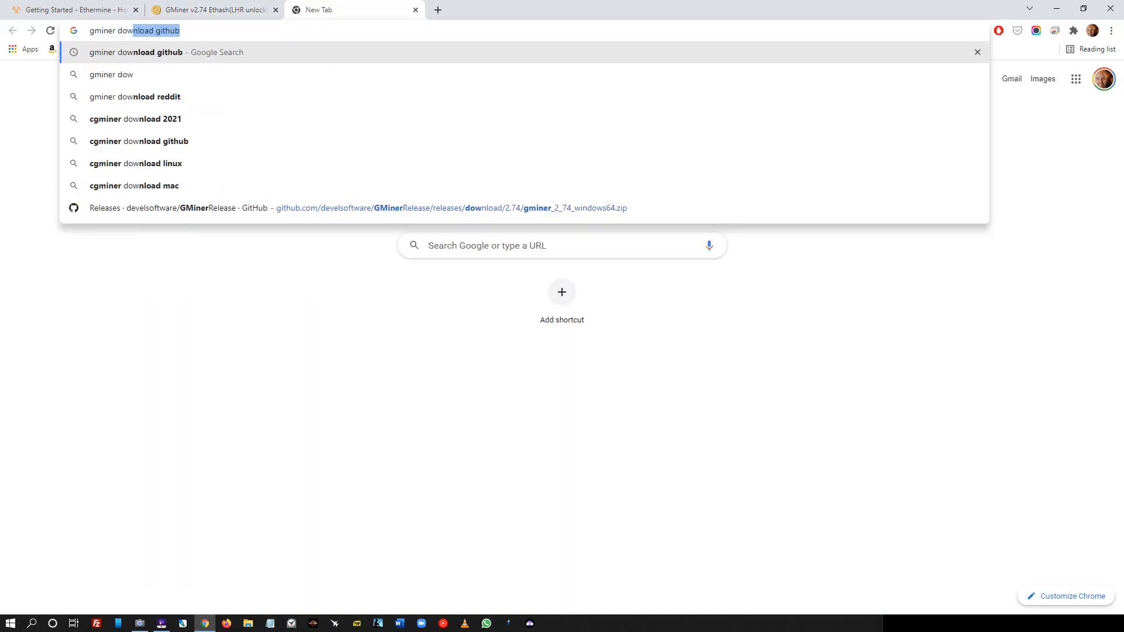
type("ln")
key("BackSpace")
key("BackSpace")
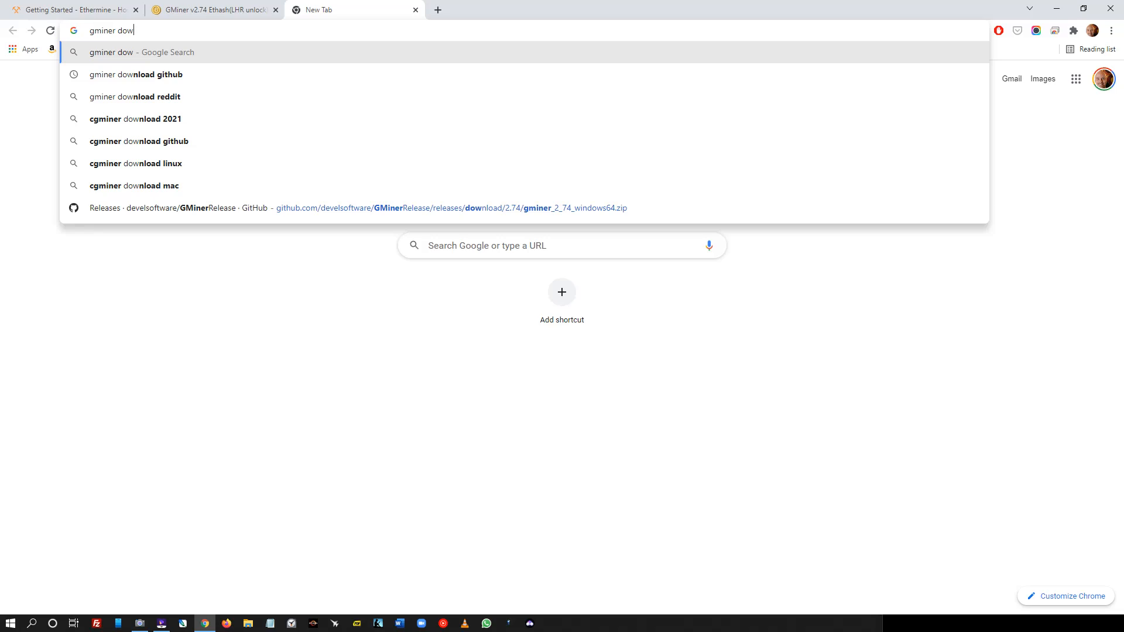
key("Down")
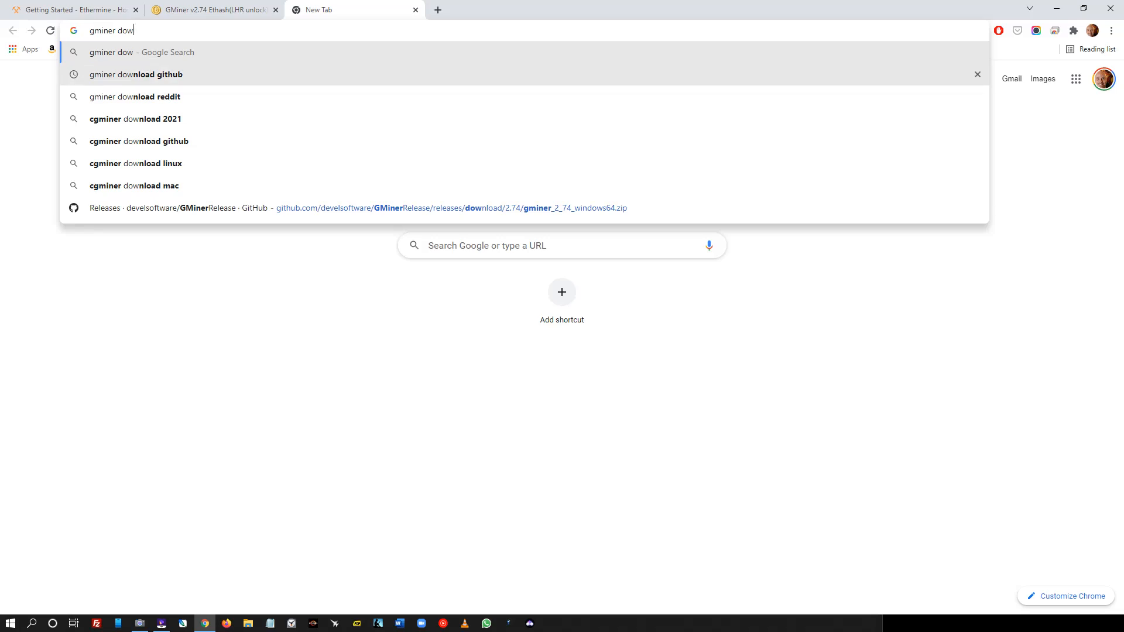
key("Return")
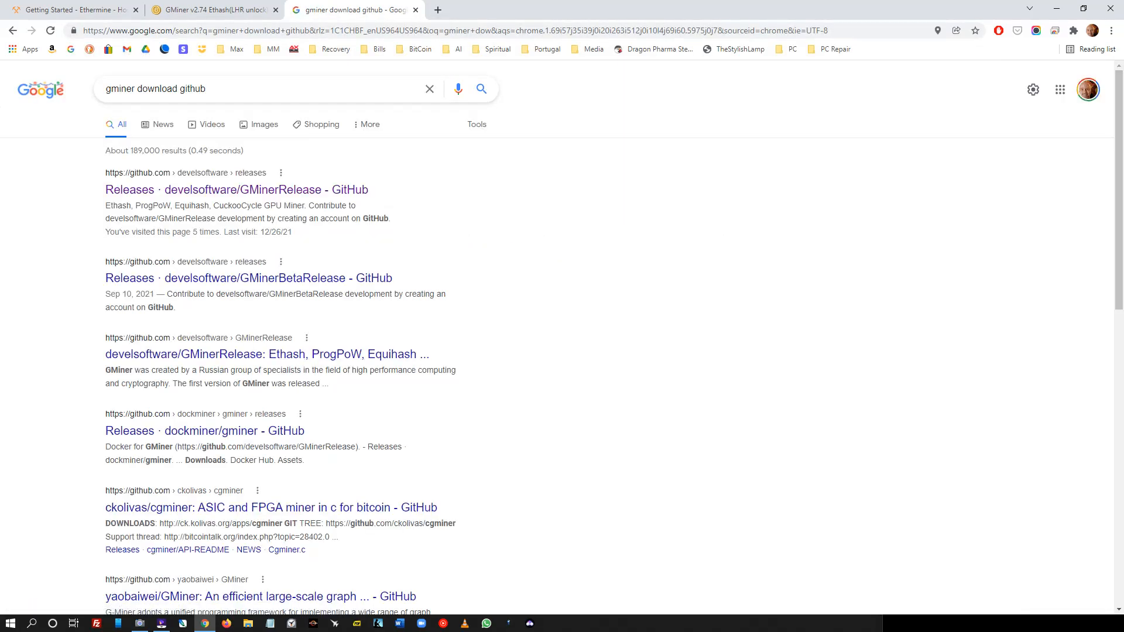
left_click(236, 190)
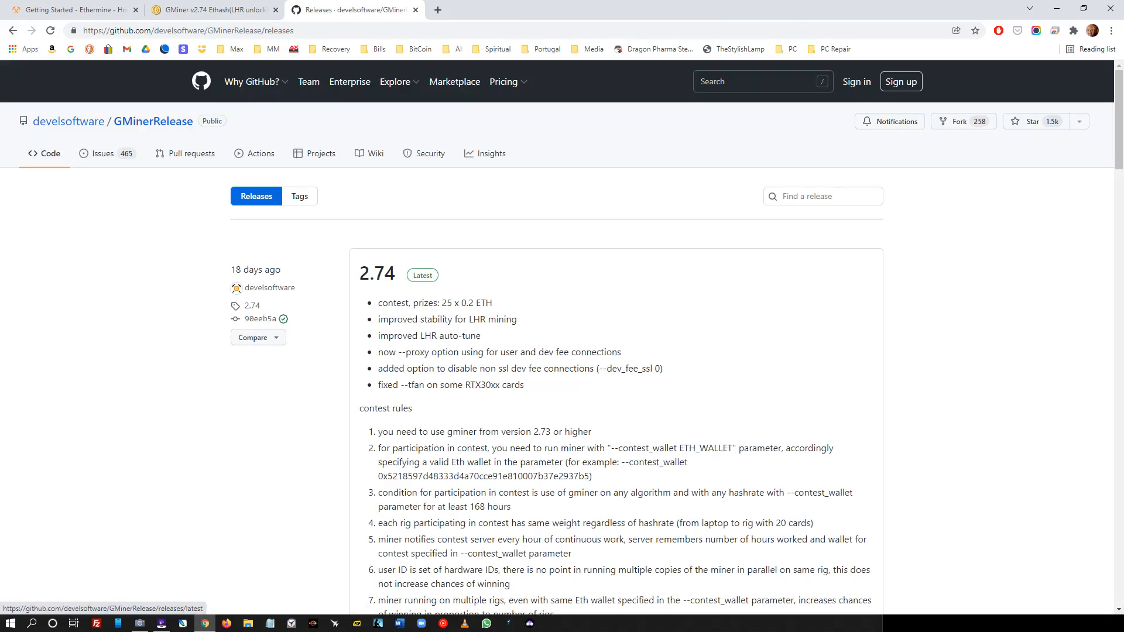
scroll(562, 338, "down", 8)
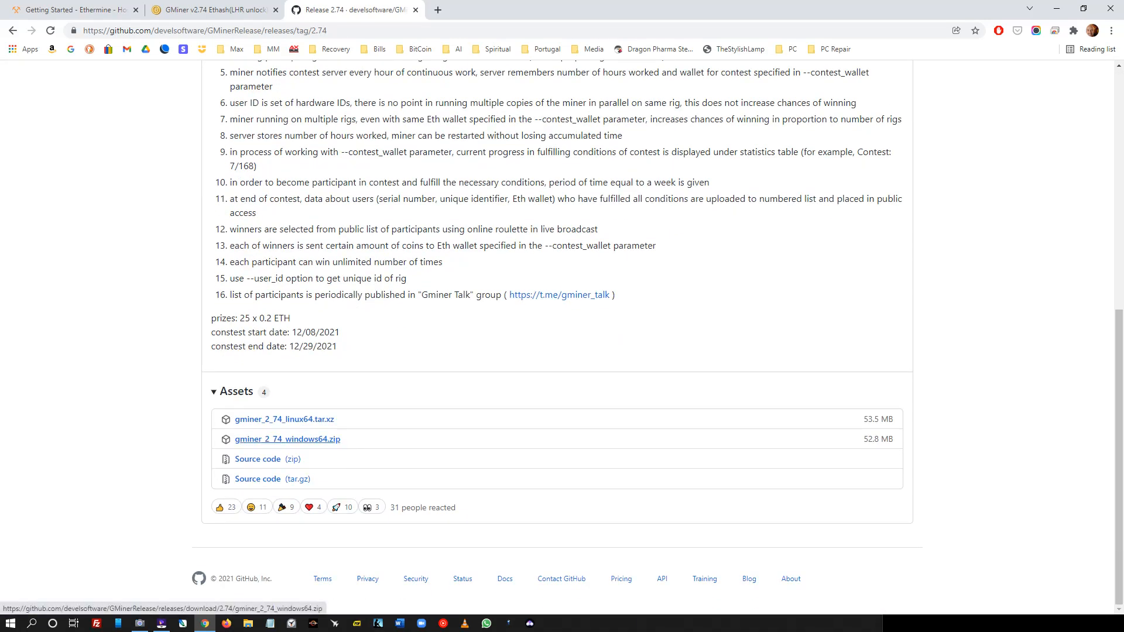
left_click(287, 439)
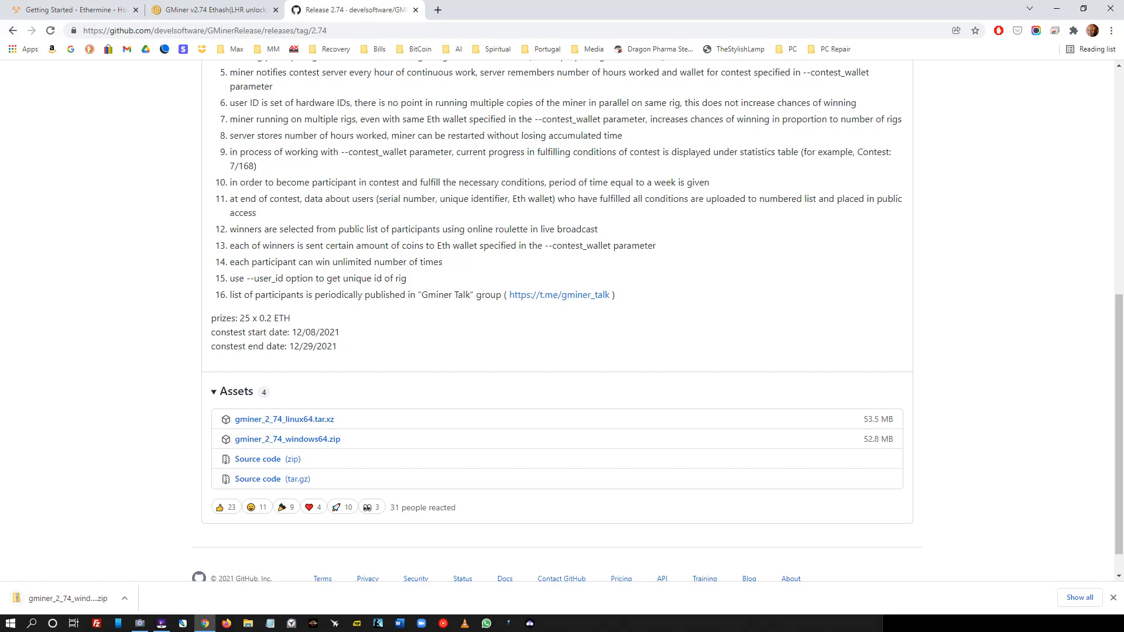
- Move the downloaded GMiner zip from Downloads into C:\Minerz
right_click(56, 598)
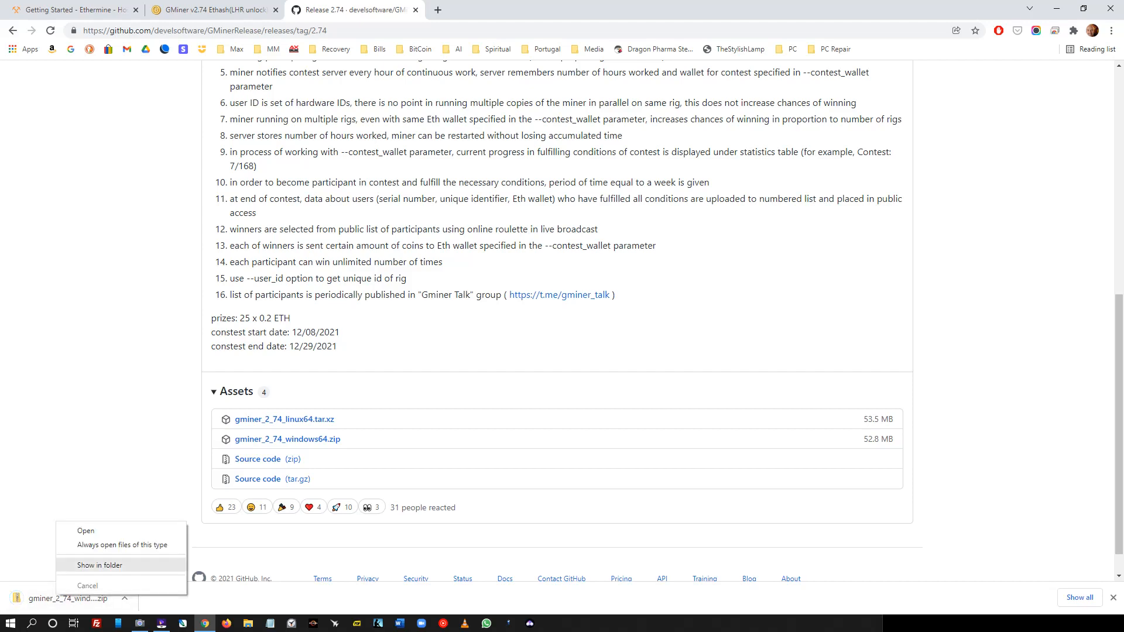
left_click(93, 564)
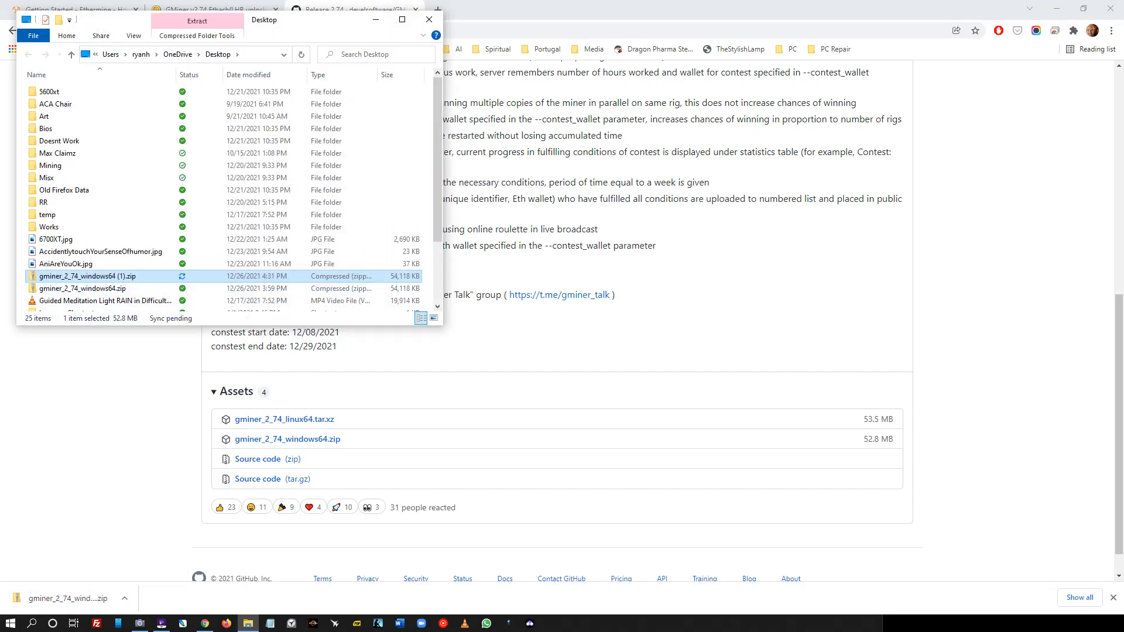
right_click(120, 278)
left_click(146, 530)
left_click(141, 53)
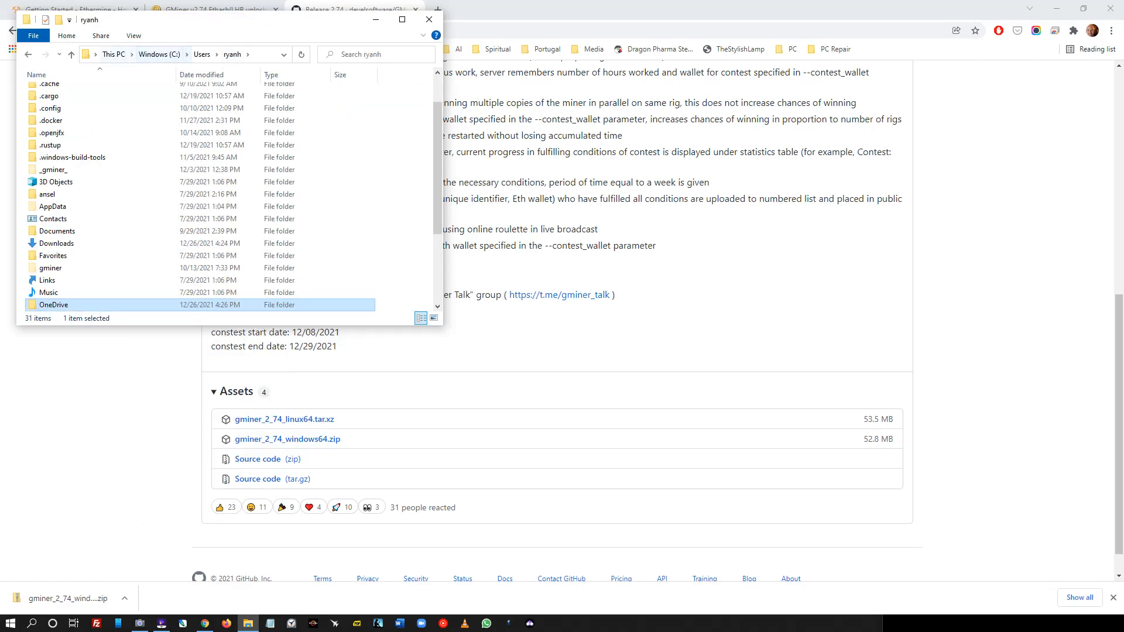
left_click(114, 53)
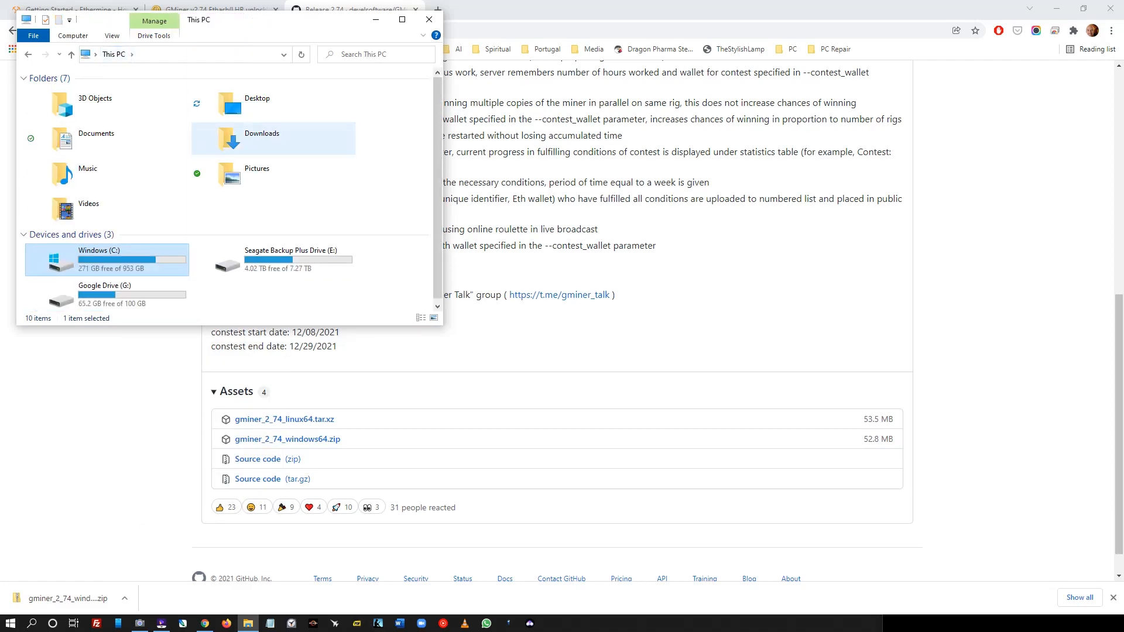
double_click(111, 257)
left_click(50, 214)
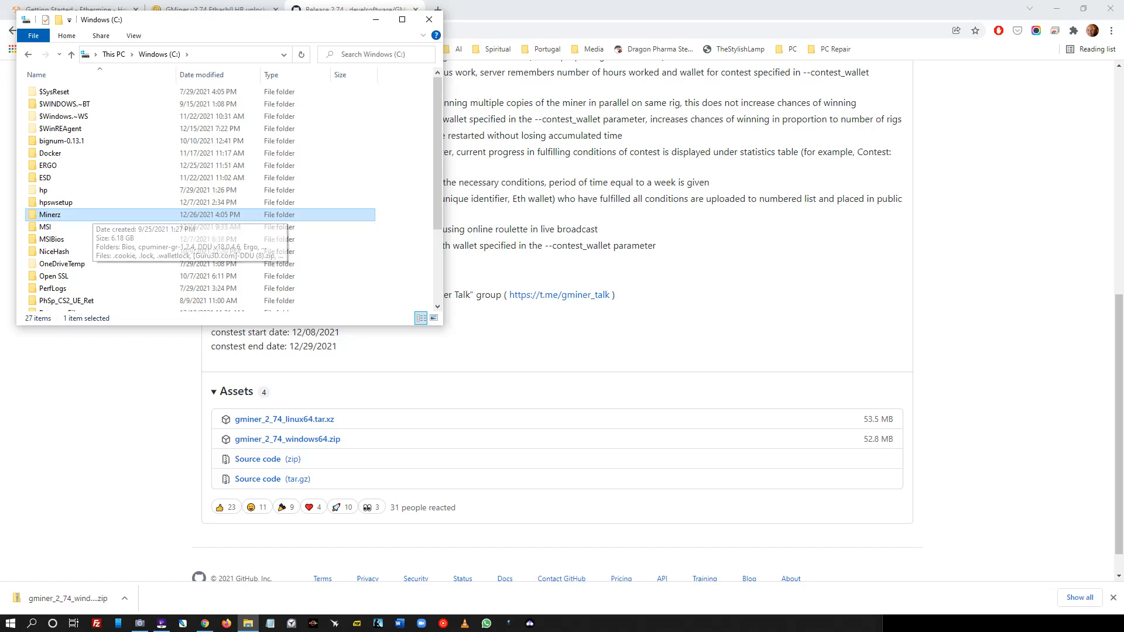
double_click(50, 214)
right_click(407, 223)
mouse_move(445, 257)
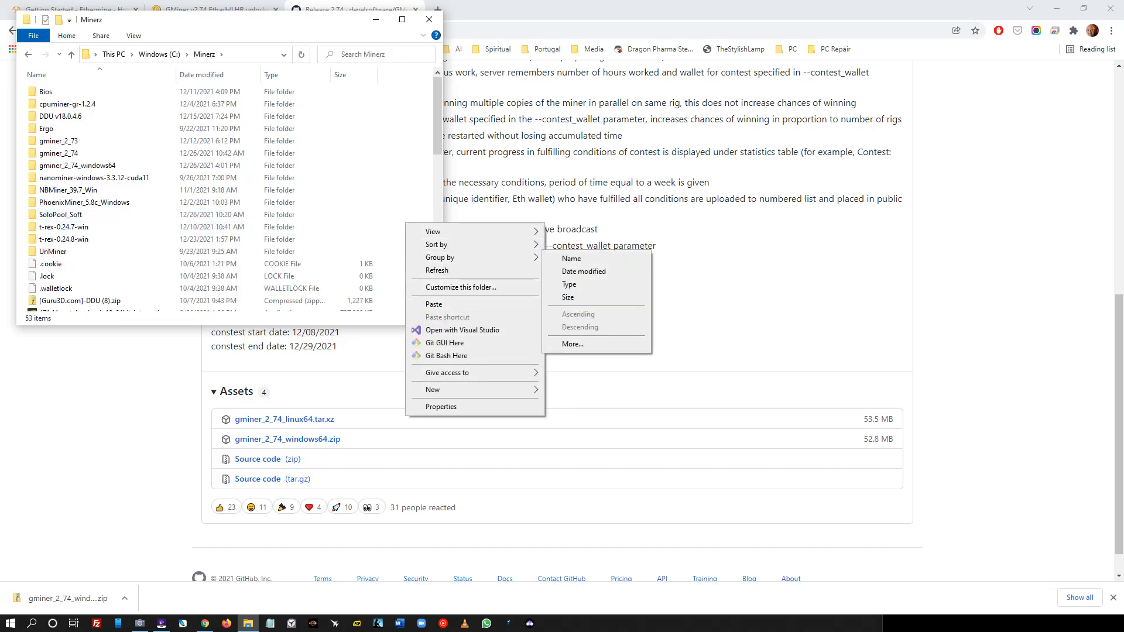
left_click(434, 304)
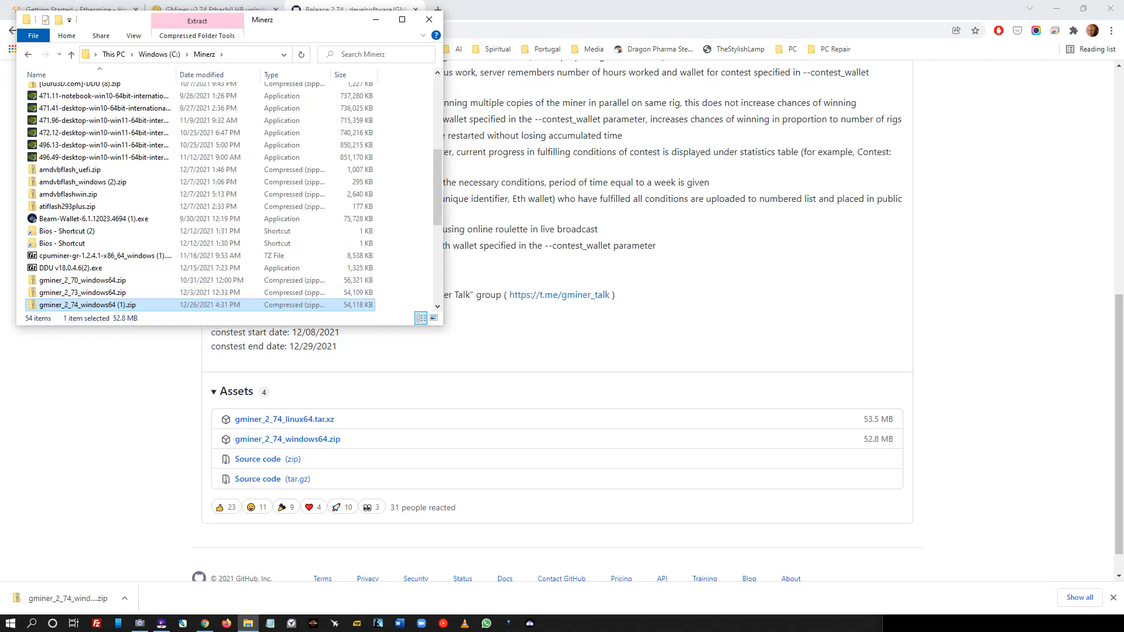
- Extract the zip into the gminer_2_74_windows64 (1) folder
right_click(133, 307)
left_click(161, 362)
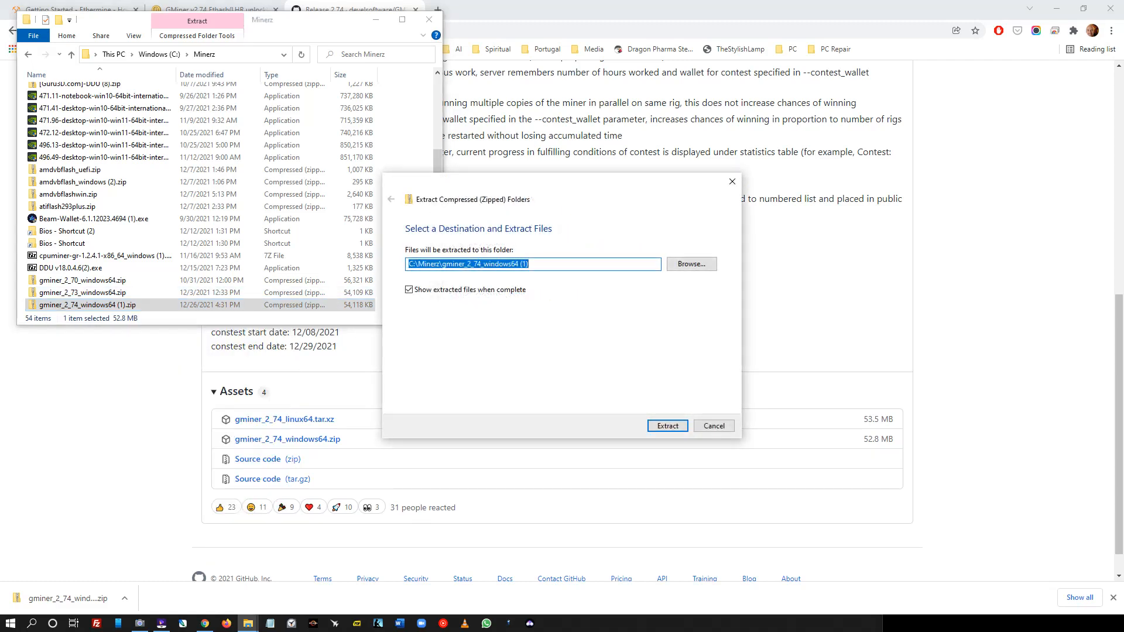
key("Return")
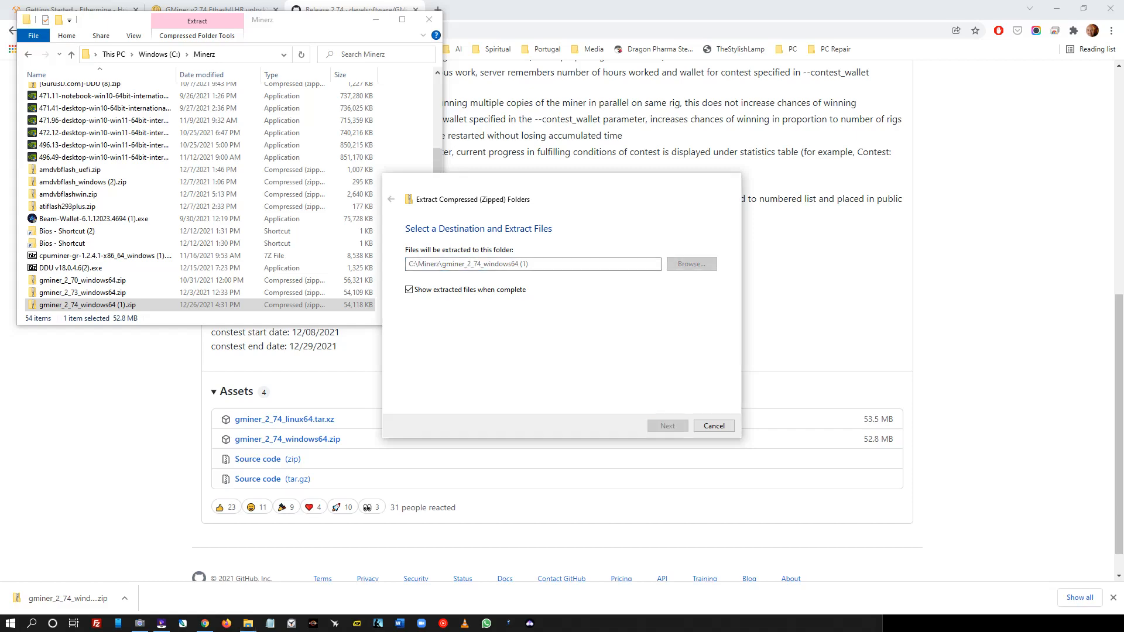
left_click_drag(240, 36, 223, 261)
- Paste a duplicate of mine_eth.bat into the gminer folder
left_click(429, 19)
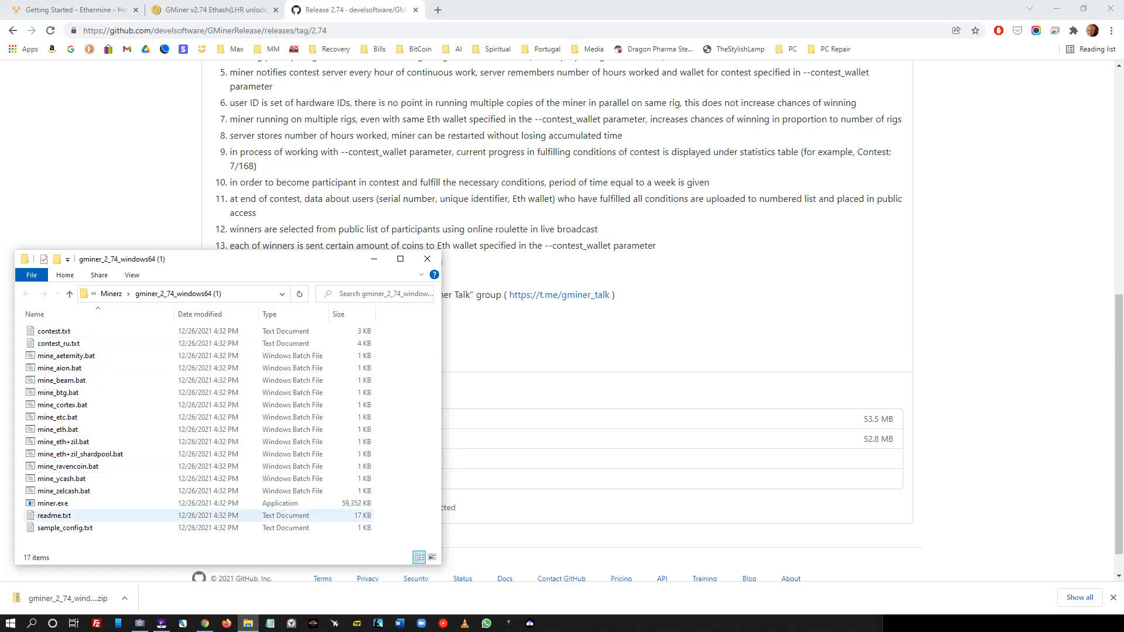
left_click(140, 503)
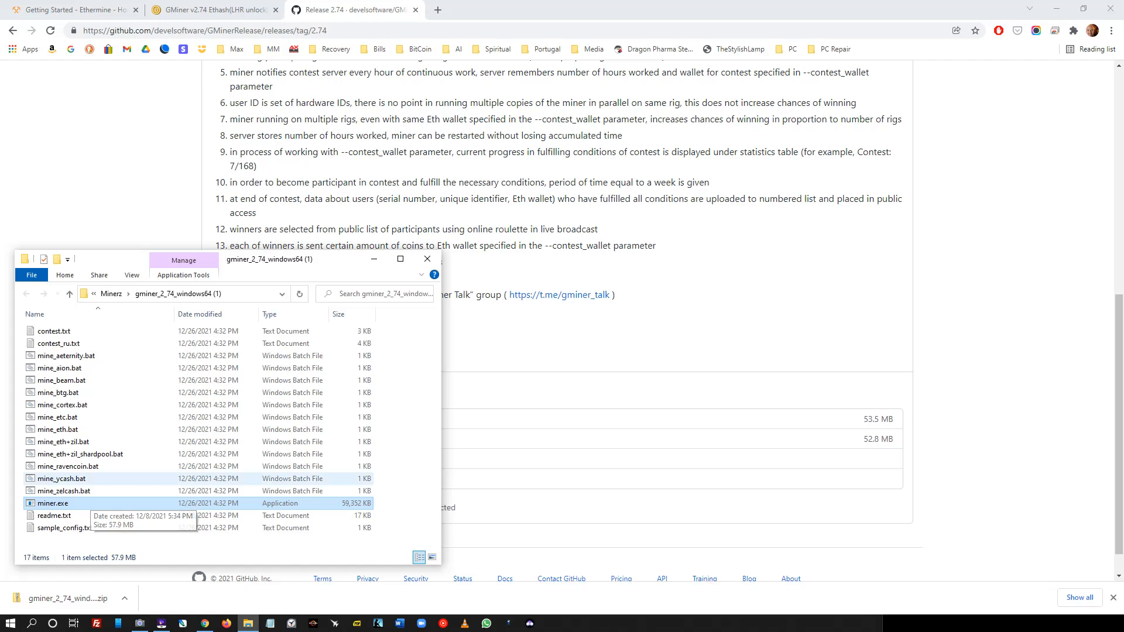
left_click(57, 429)
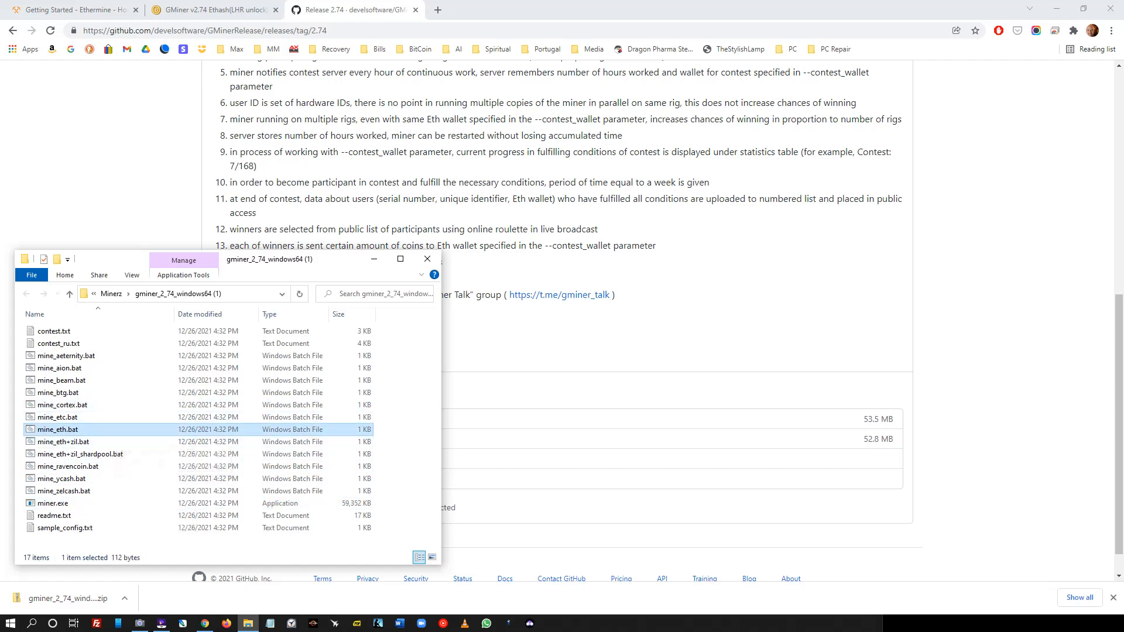
right_click(83, 430)
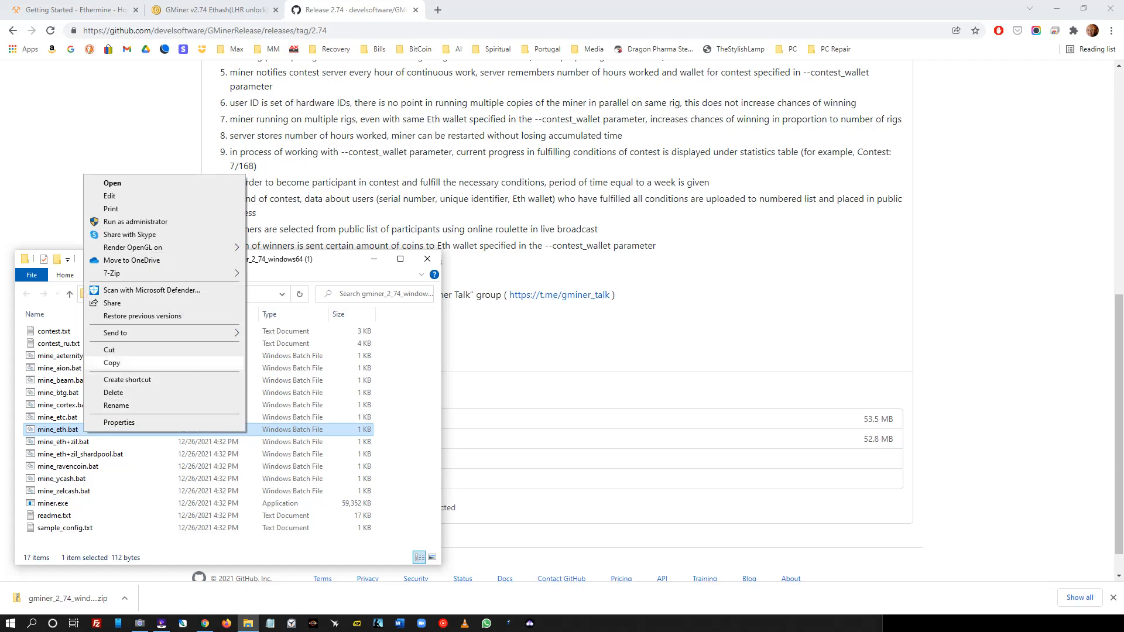
left_click(111, 363)
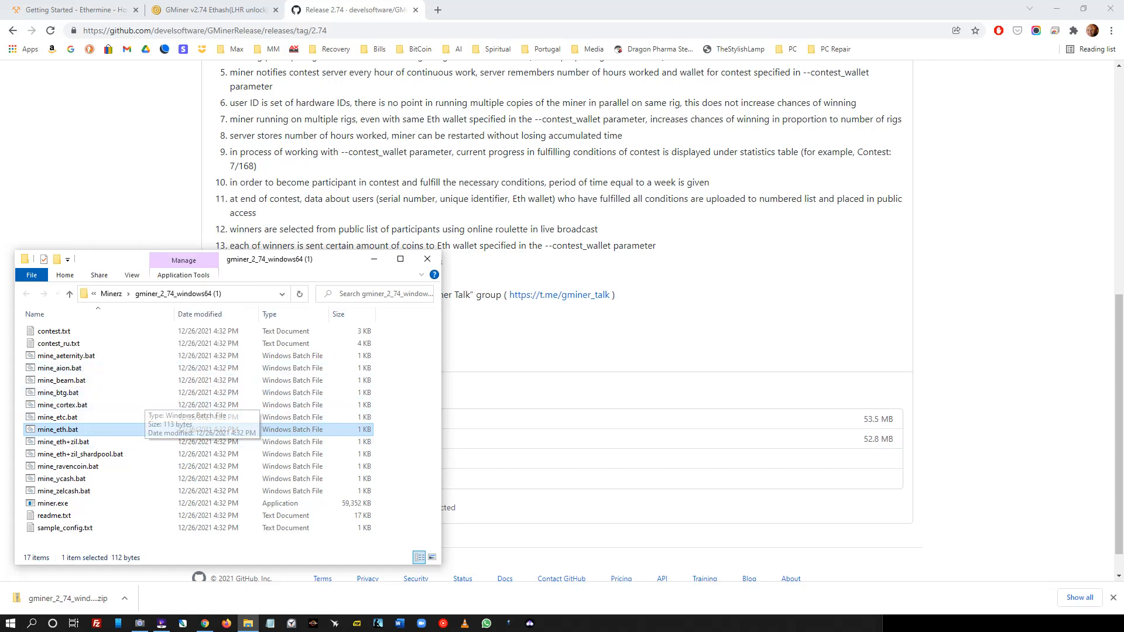
right_click(388, 408)
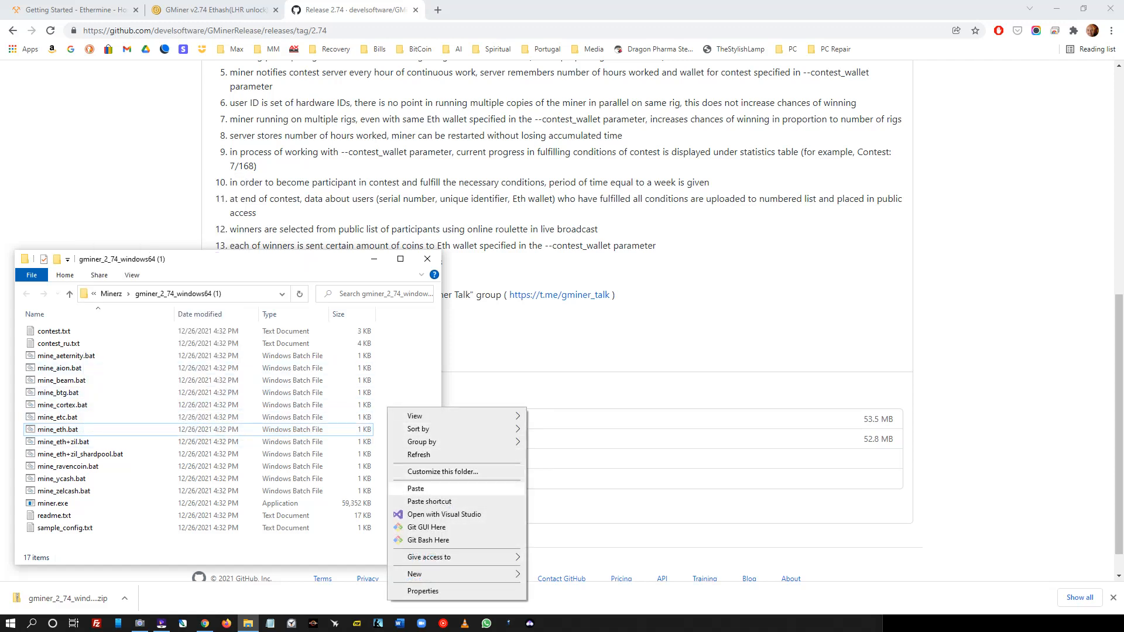
left_click(415, 489)
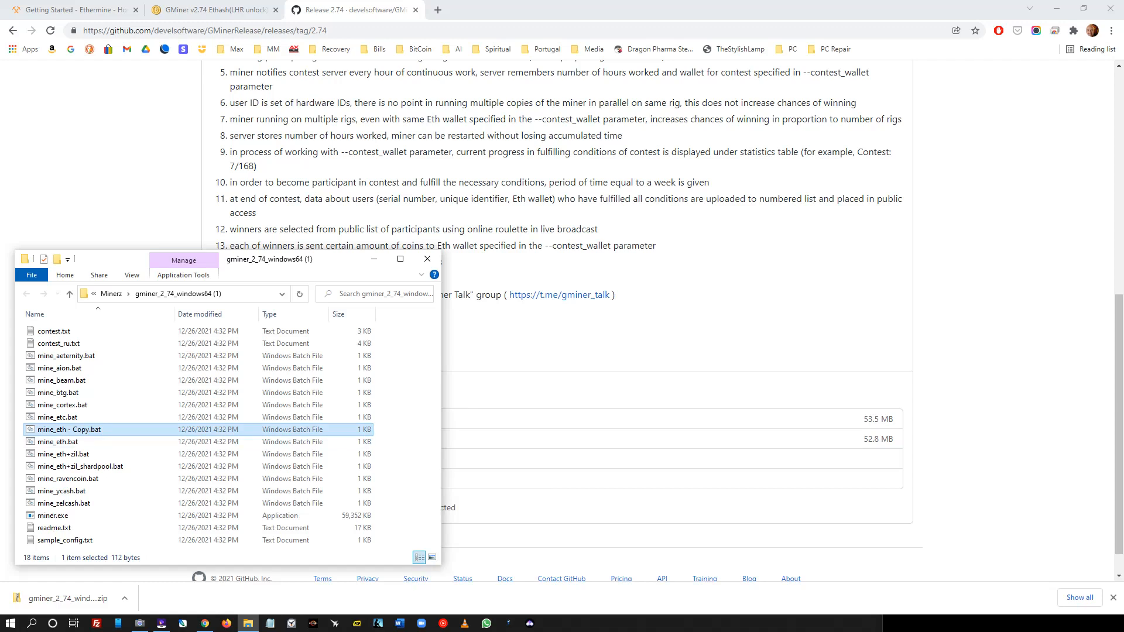
- Rename the duplicate to mine_eth-ethermine-gpu1.bat
right_click(82, 433)
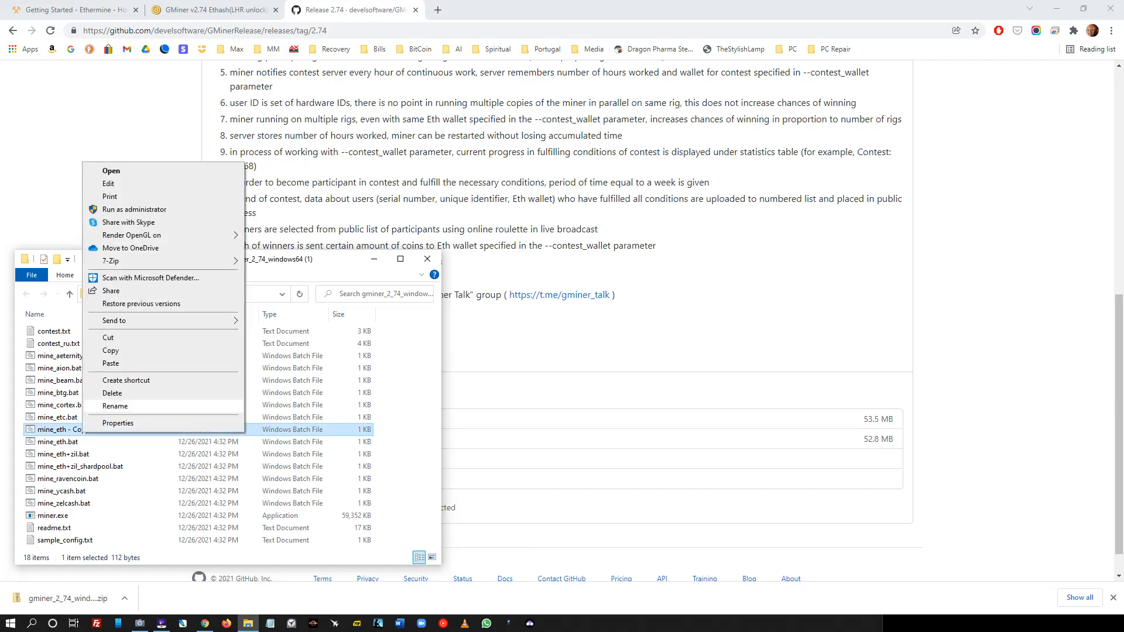
left_click(105, 405)
key("Right")
key("BackSpace")
key("BackSpace")
key("BackSpace")
key("BackSpace")
key("BackSpace")
key("BackSpace")
key("BackSpace")
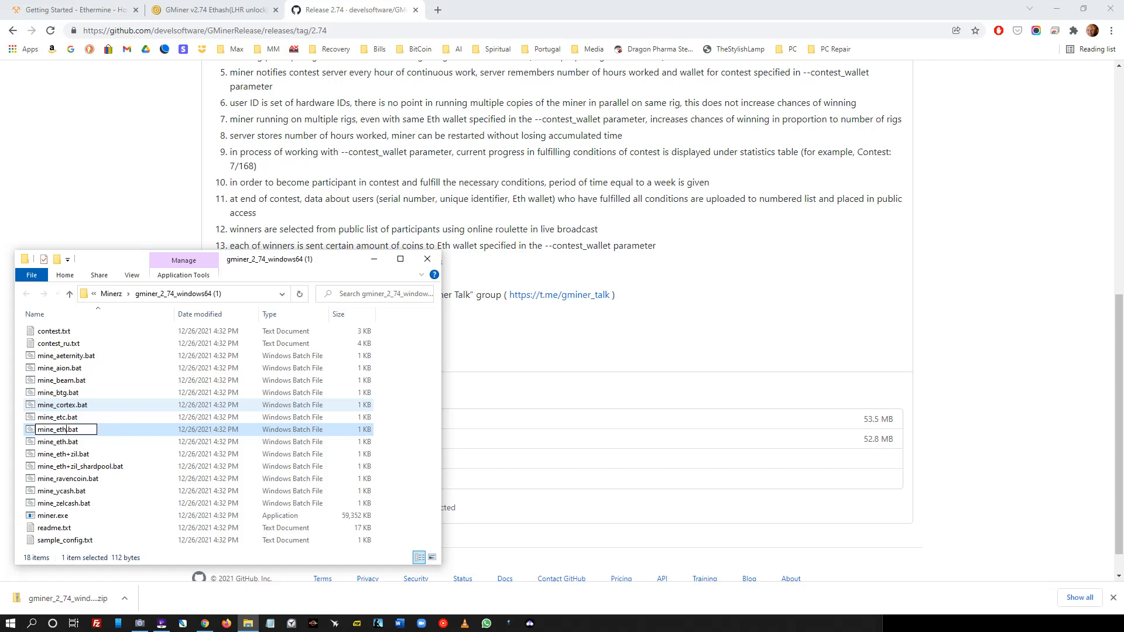
type("-ethermine-")
type("gpu")
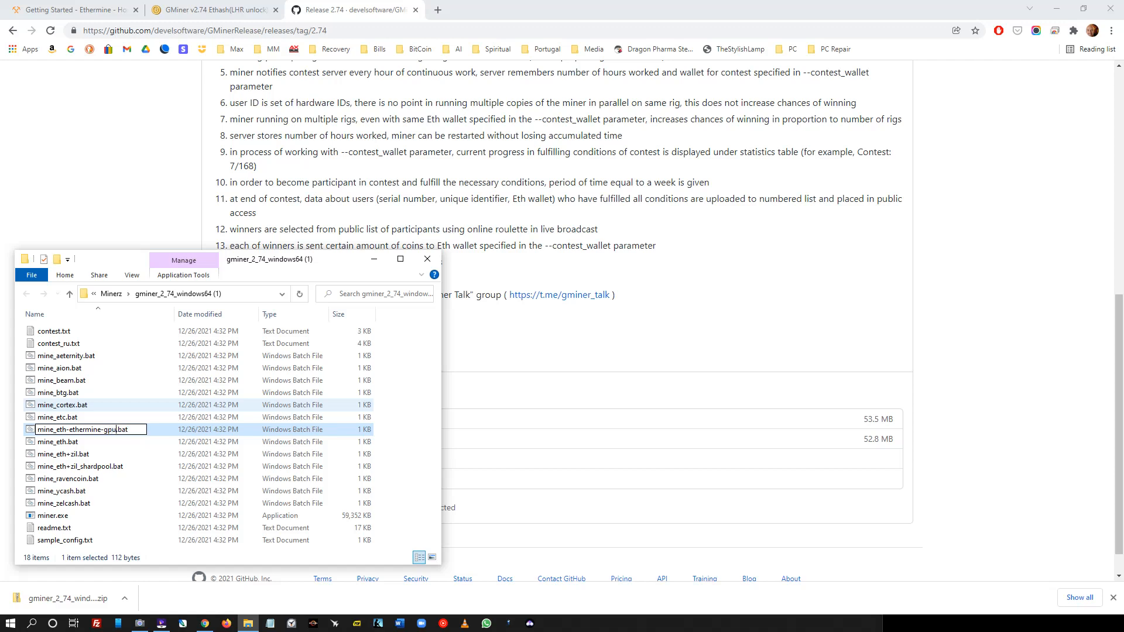
type("1")
key("Return")
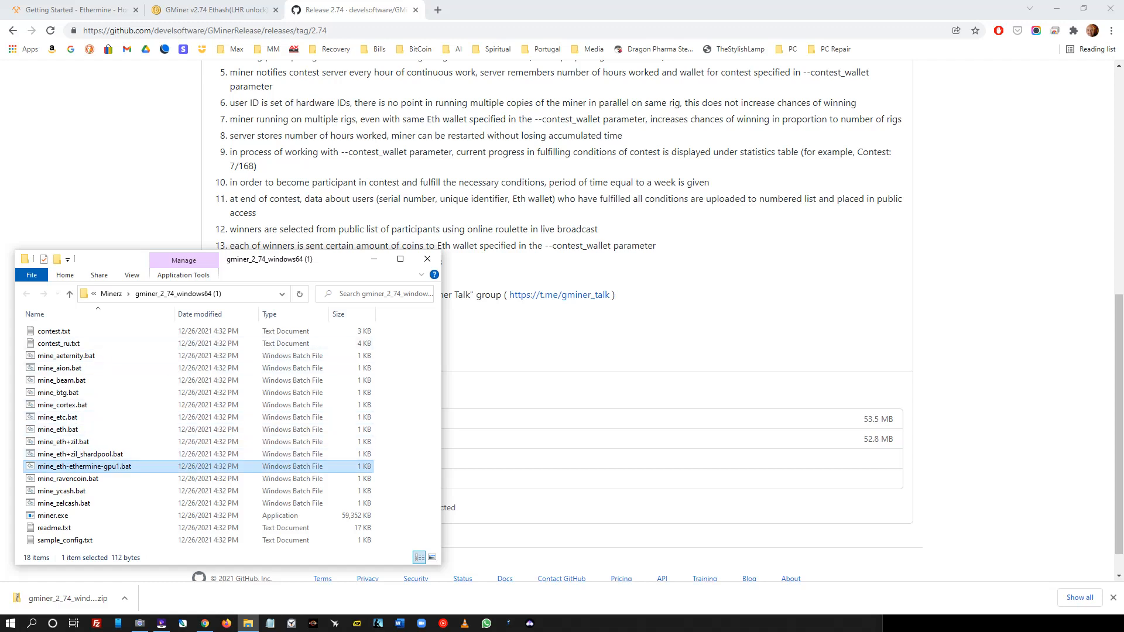
- Open mine_eth-ethermine-gpu1.bat in Notepad and place the editor at the lower right
right_click(101, 465)
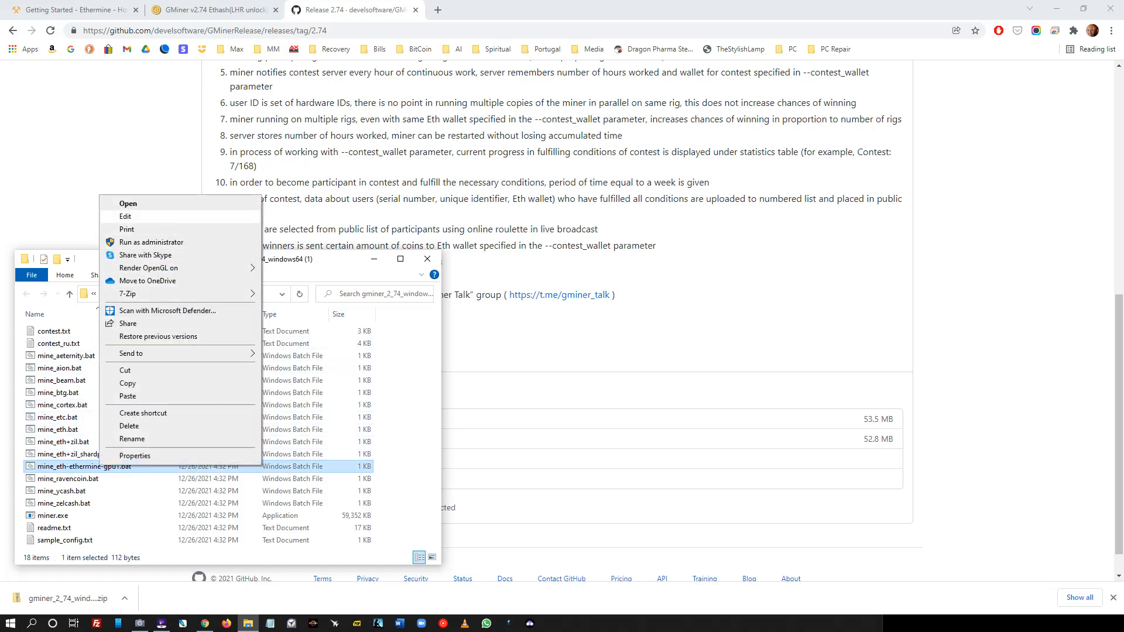
left_click(125, 216)
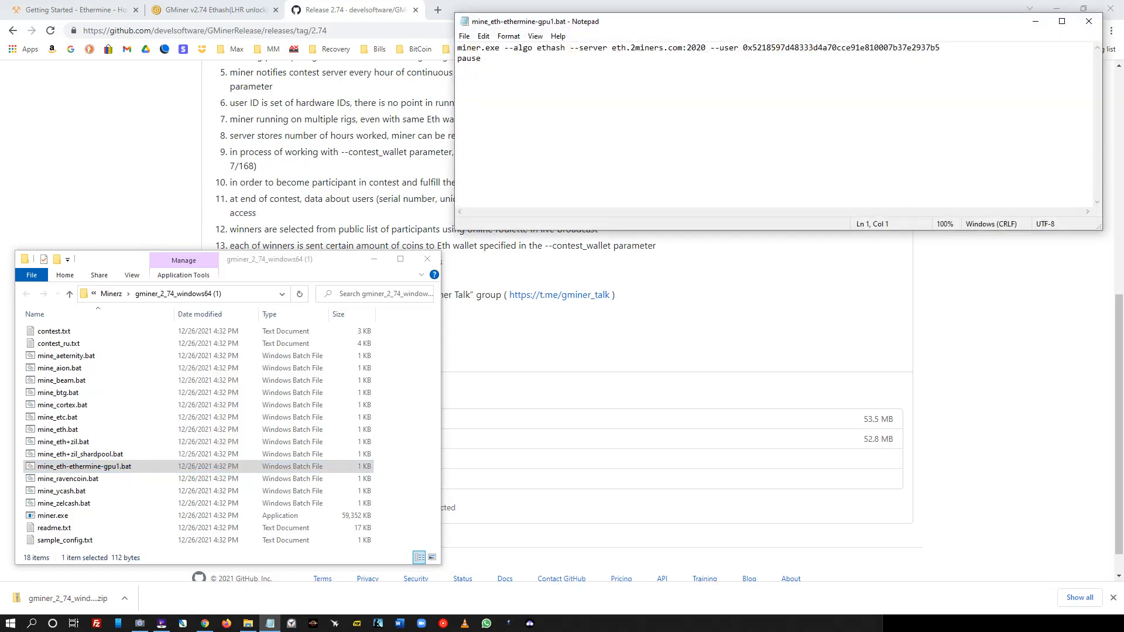
left_click_drag(776, 25, 791, 374)
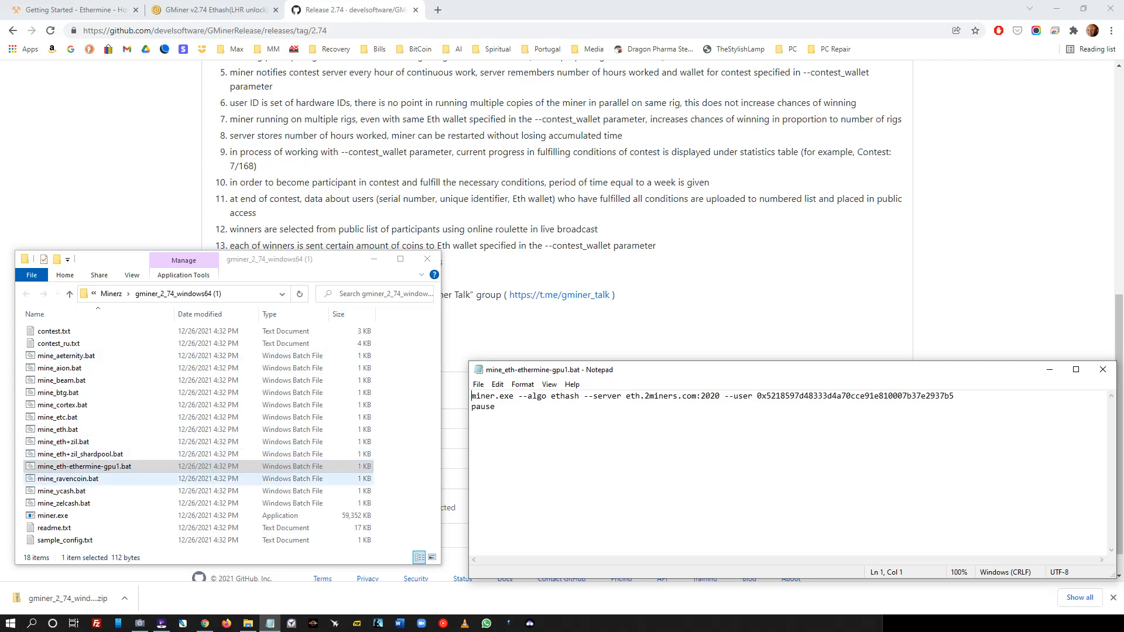
left_click(53, 515)
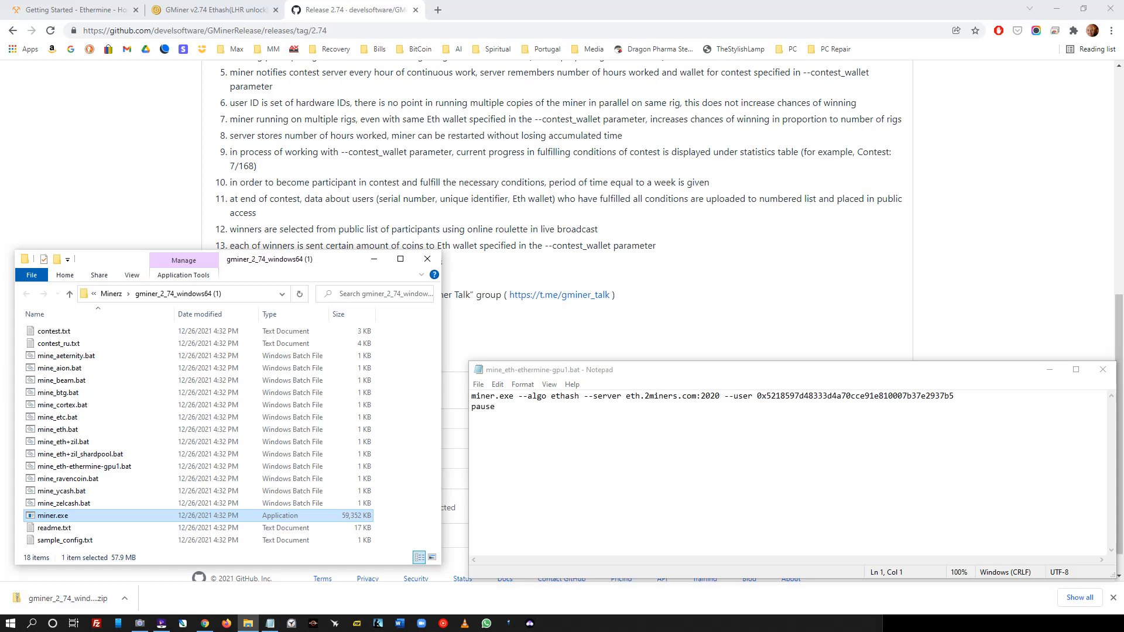
right_click(50, 516)
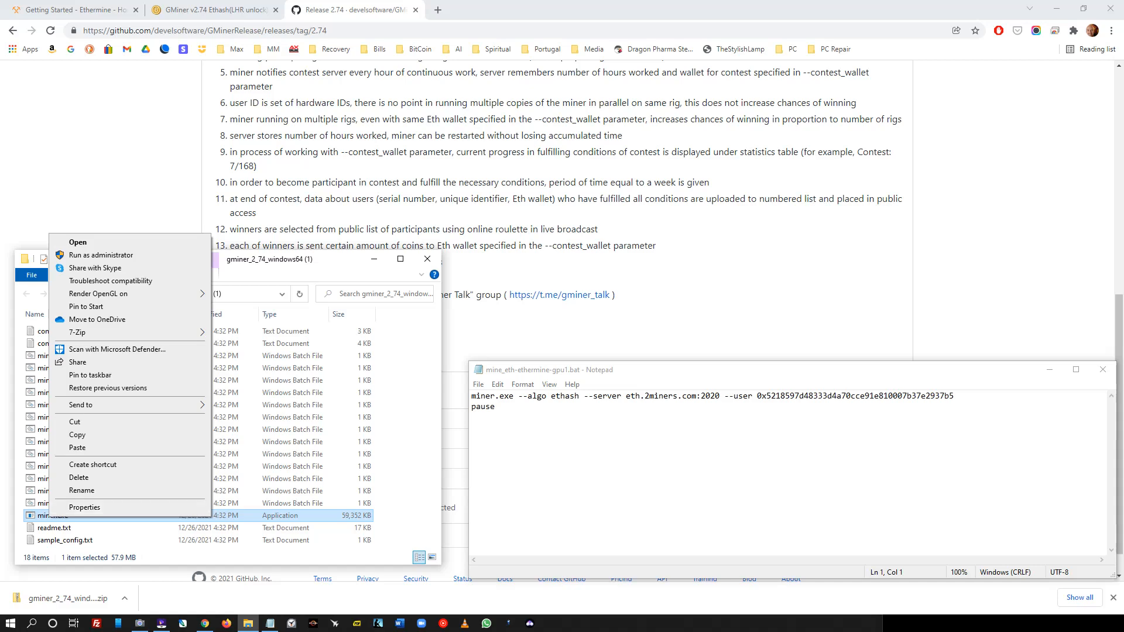
key("alt+Tab")
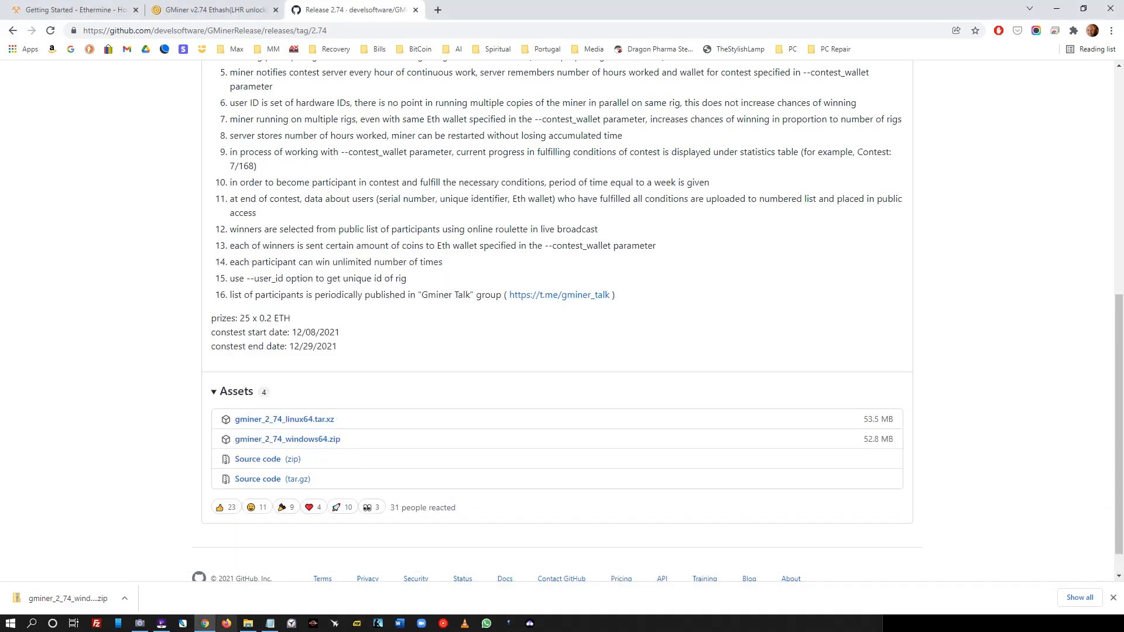
- Set miner.exe to always run as administrator in its Compatibility properties
left_click(249, 622)
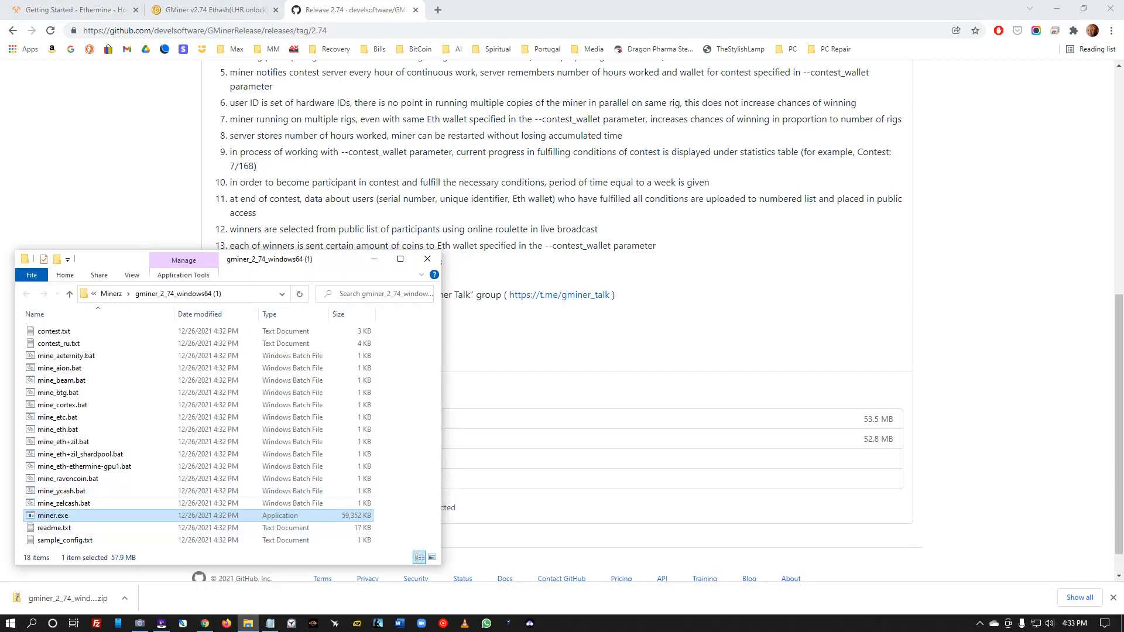
right_click(73, 515)
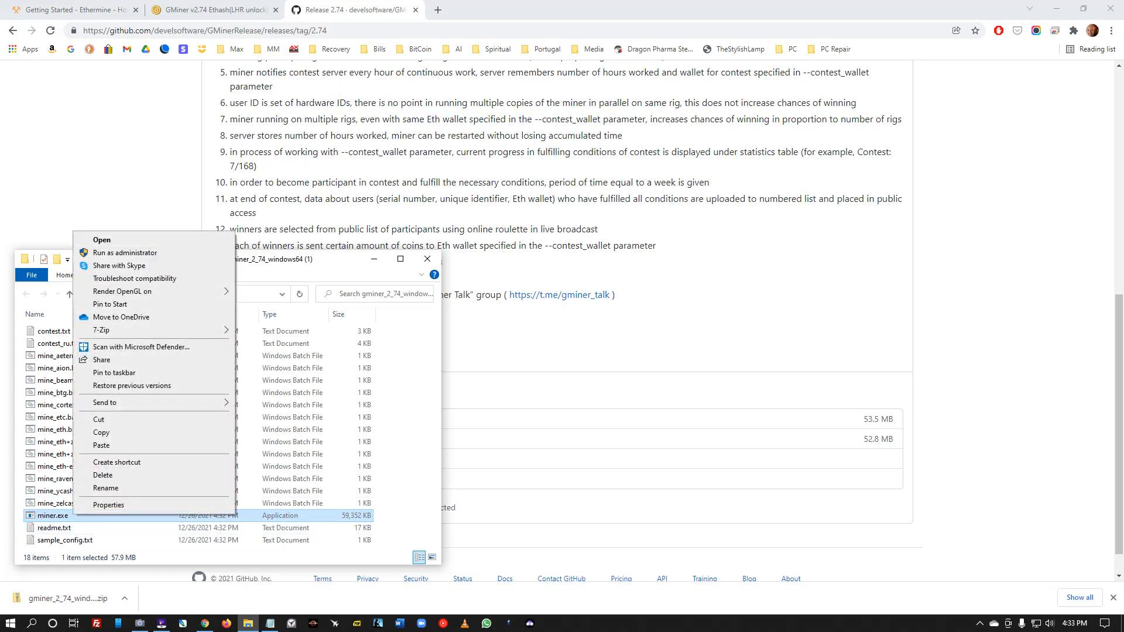
left_click(108, 504)
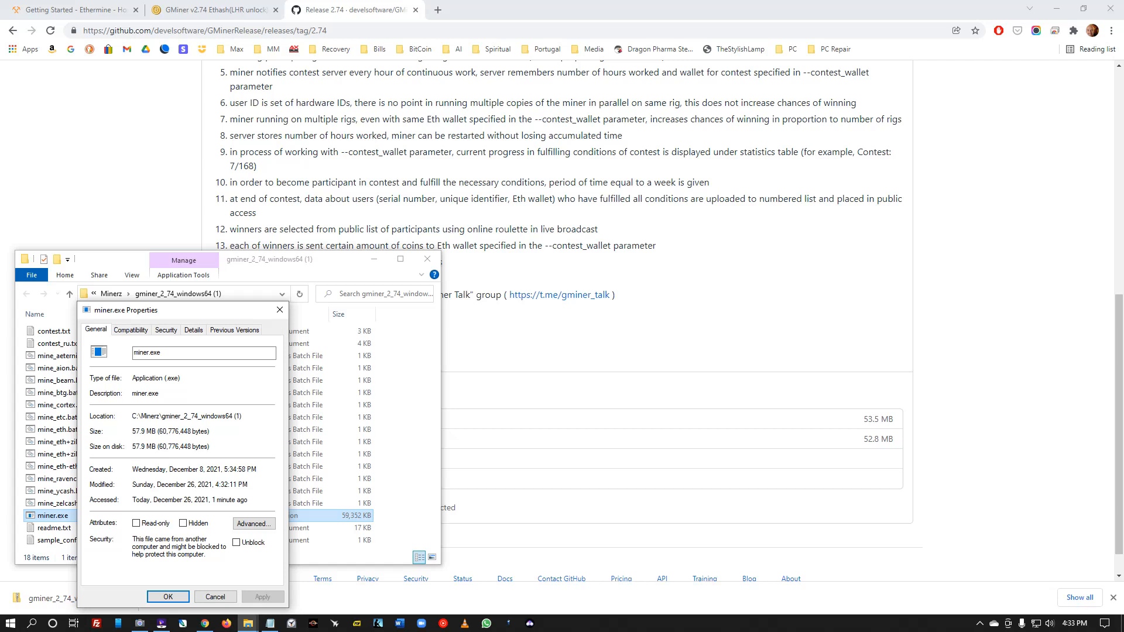
left_click(130, 330)
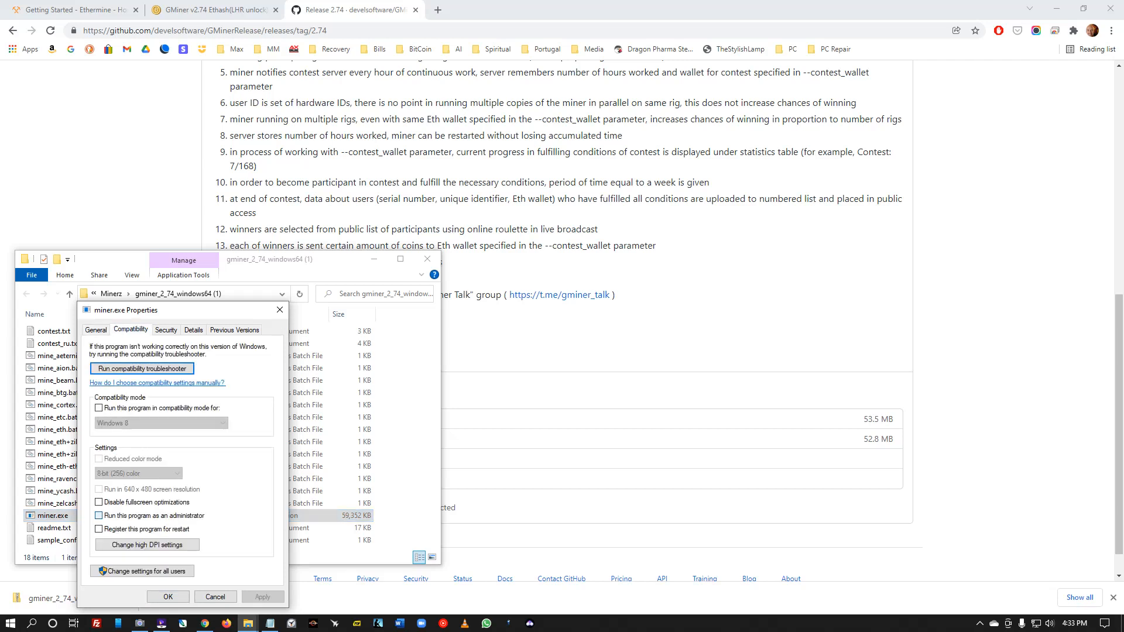
left_click(98, 516)
left_click(262, 597)
- Copy miner.exe's folder location path from the General tab
left_click(96, 330)
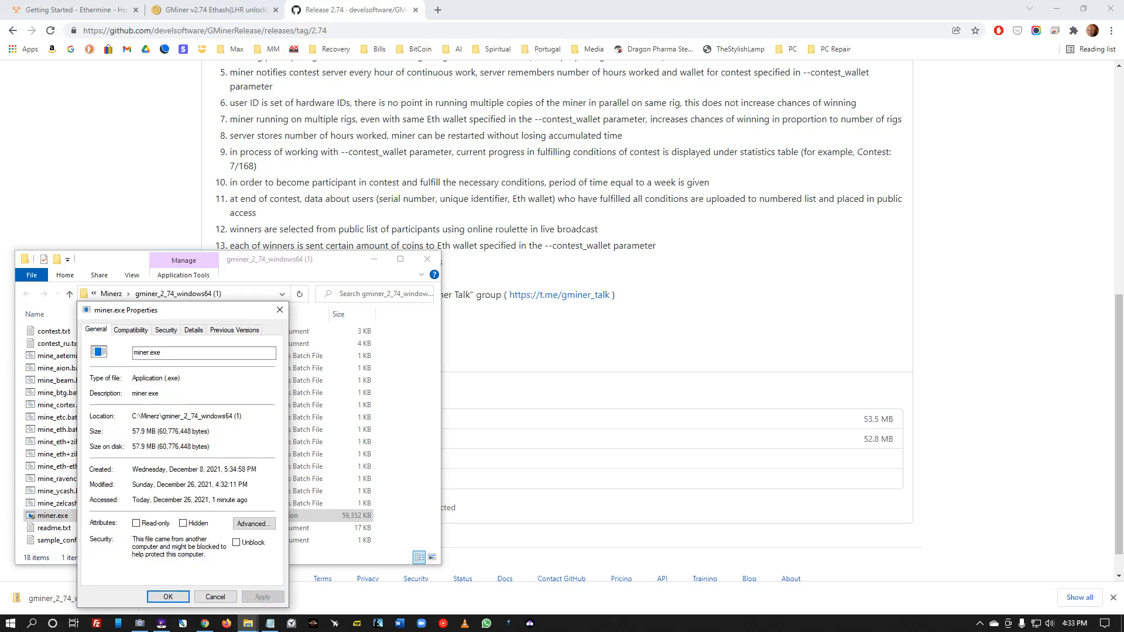
left_click_drag(242, 416, 132, 416)
right_click(144, 416)
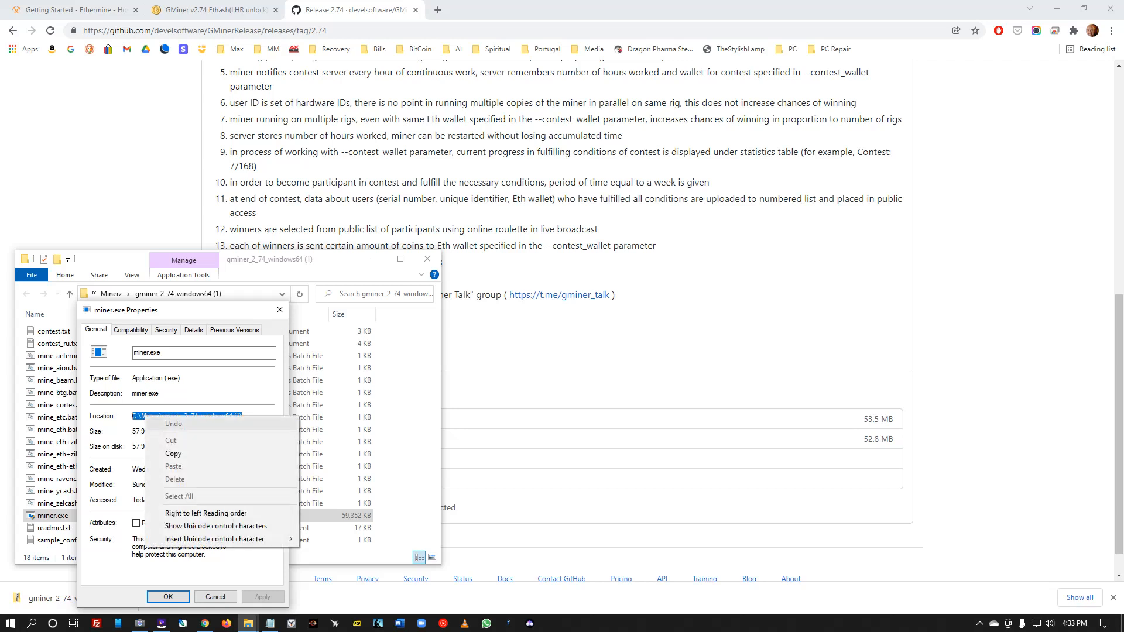
left_click(174, 454)
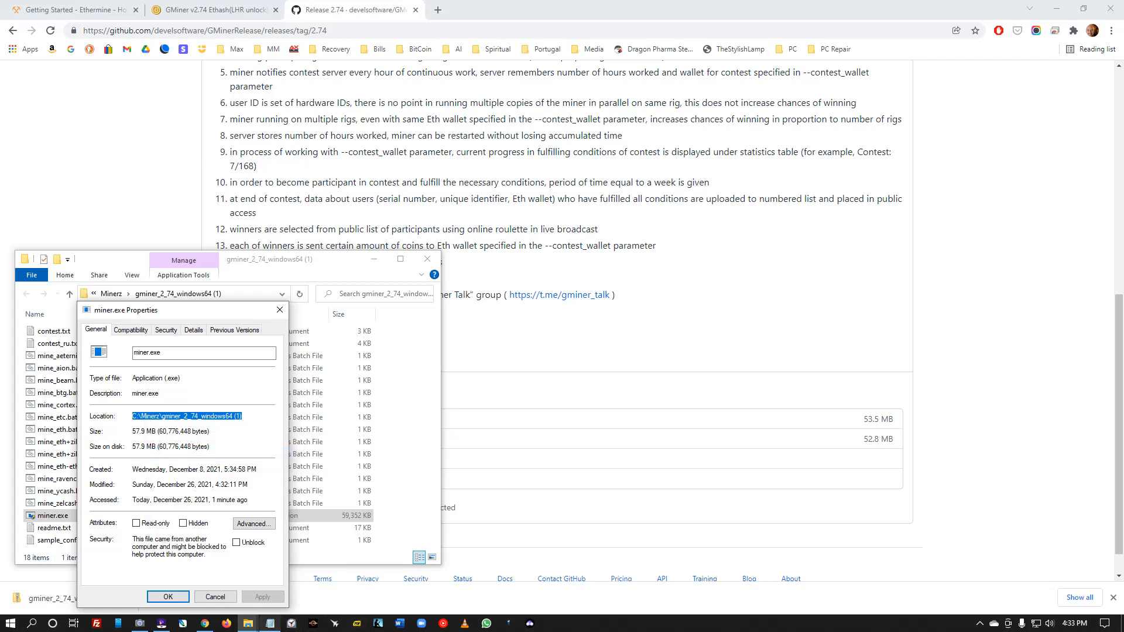
left_click(270, 623)
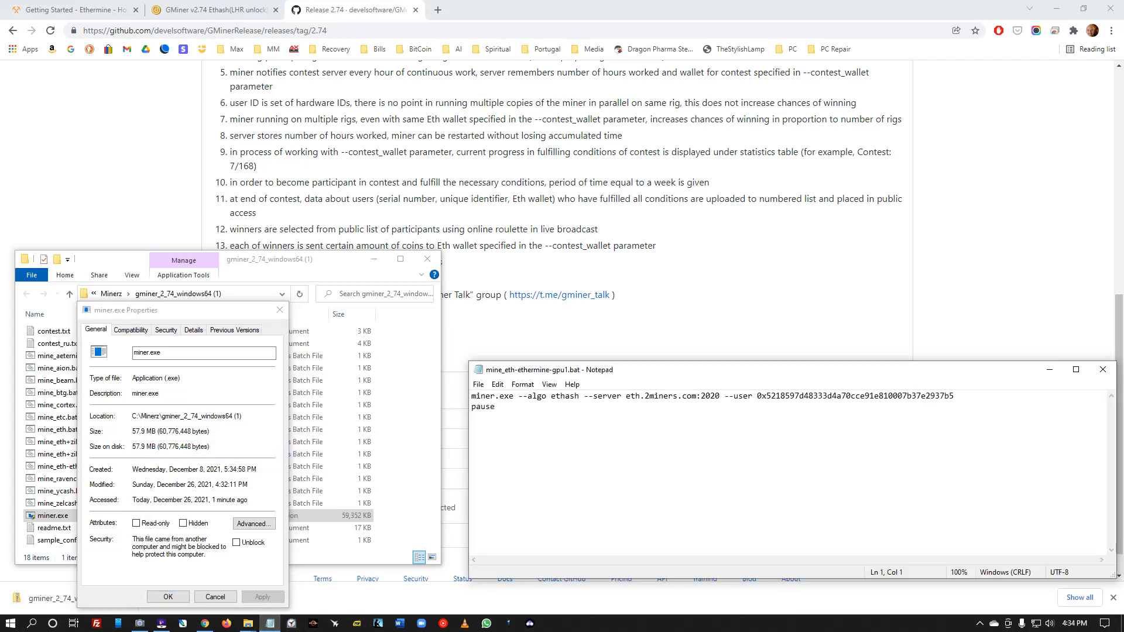
- Change the batch command to call "C:\Minerz\gminer_2_74_windows64 (1)\miner.exe" and save the file
right_click(472, 398)
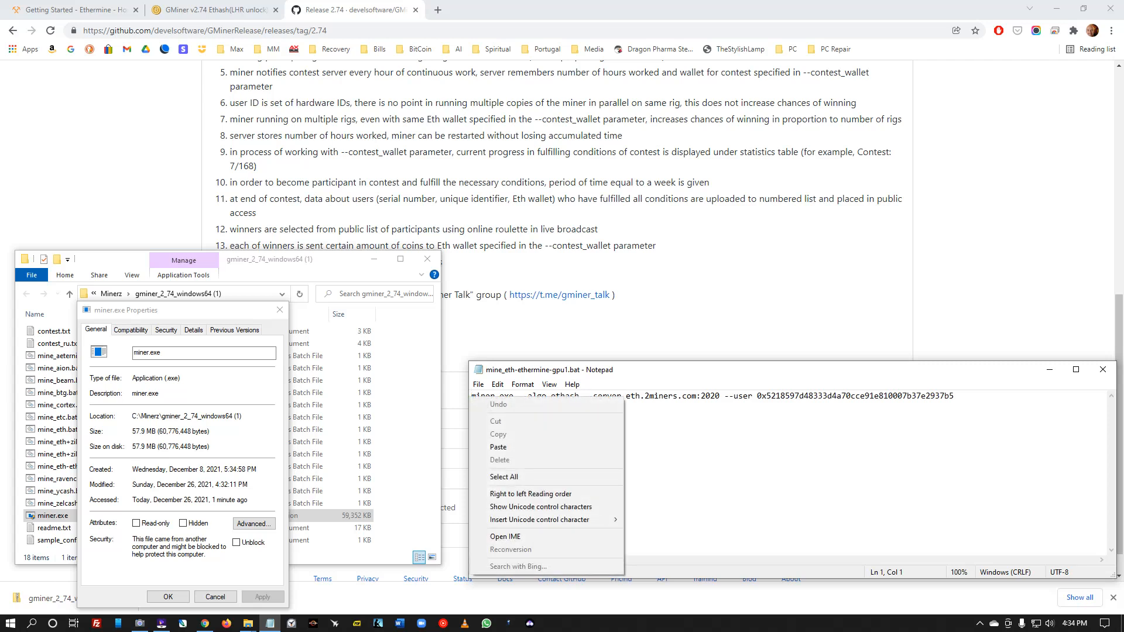
left_click(498, 446)
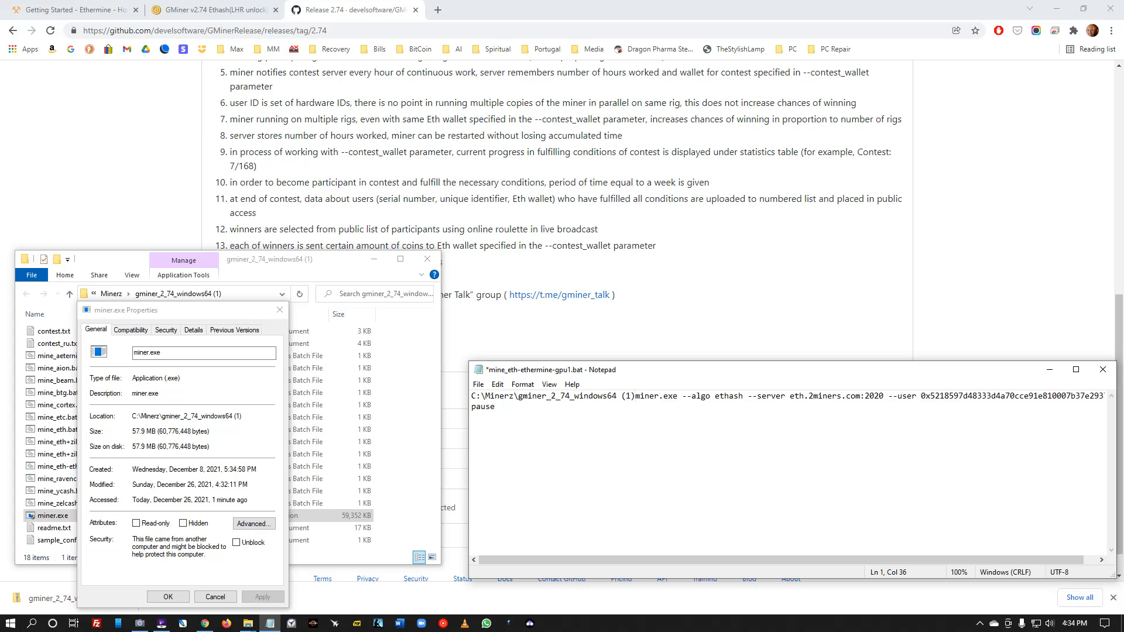
type("\\")
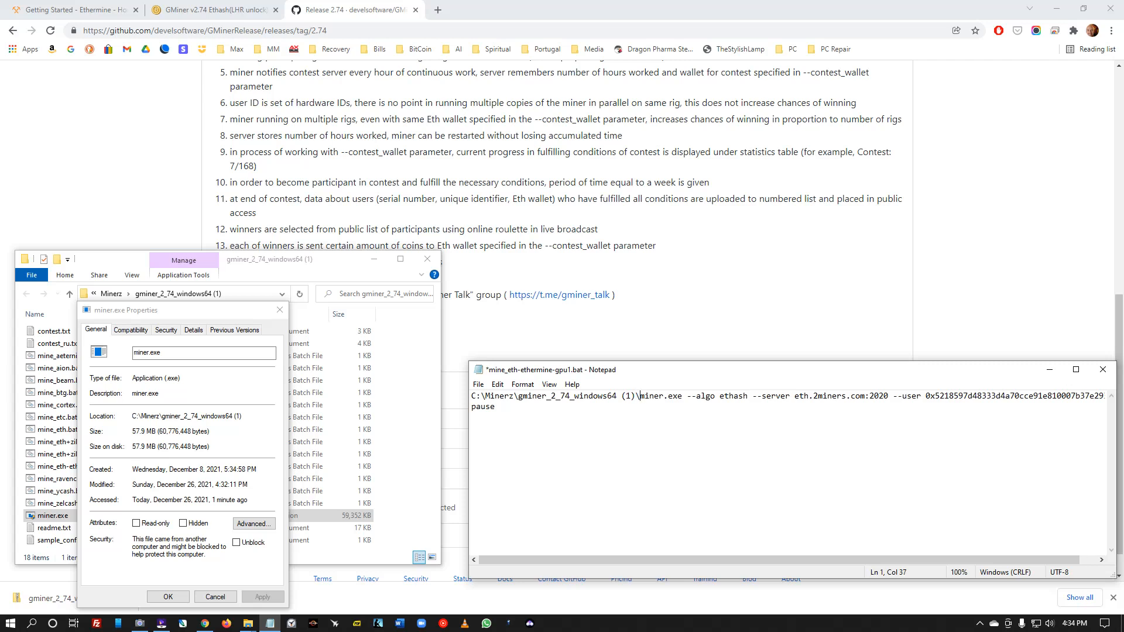
key("Right")
key("Right")
key("Right")
type("\"")
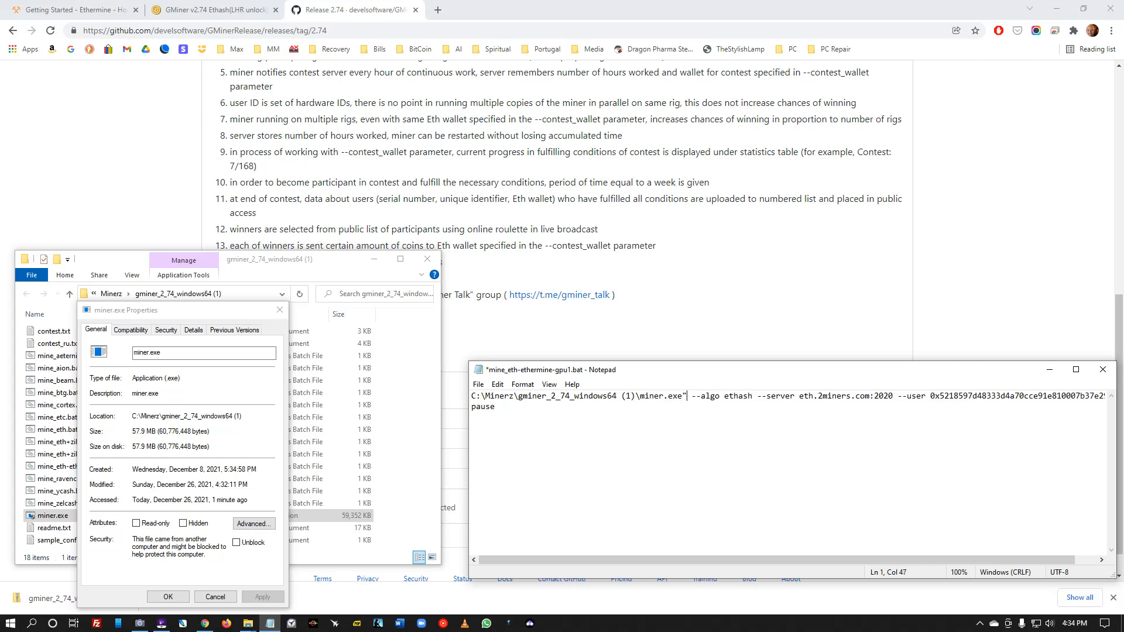
key("Left")
key("Left")
key("Left")
key("Left")
key("Left")
key("Left")
key("Left")
key("Left")
key("Left")
key("Left")
key("Left")
key("Left")
key("Left")
key("Left")
key("Left")
type("\"")
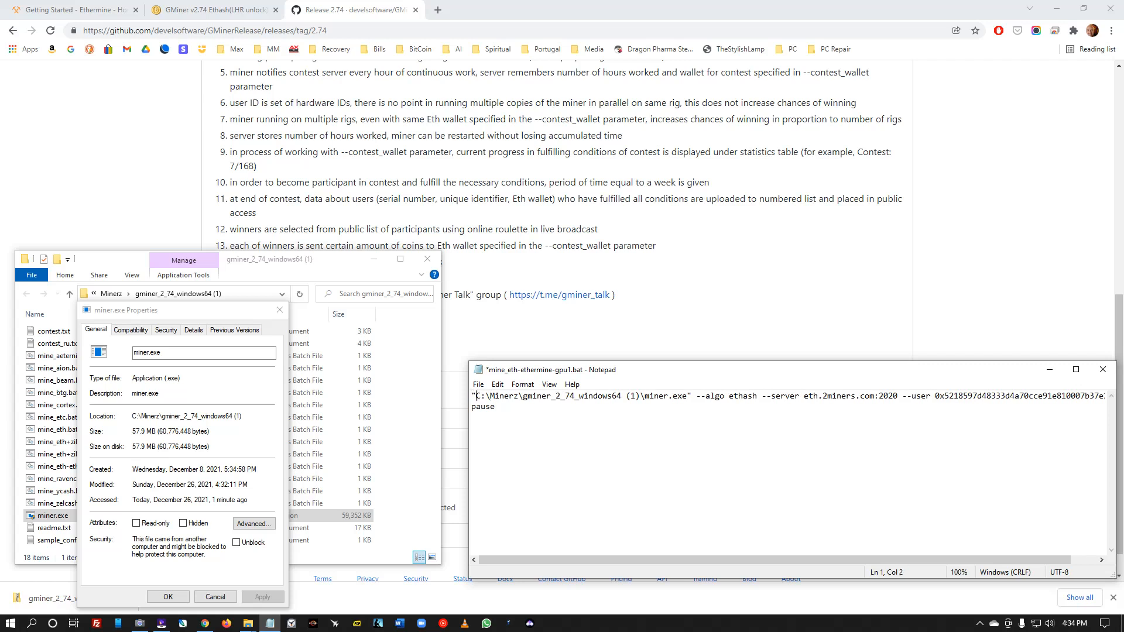
left_click(478, 384)
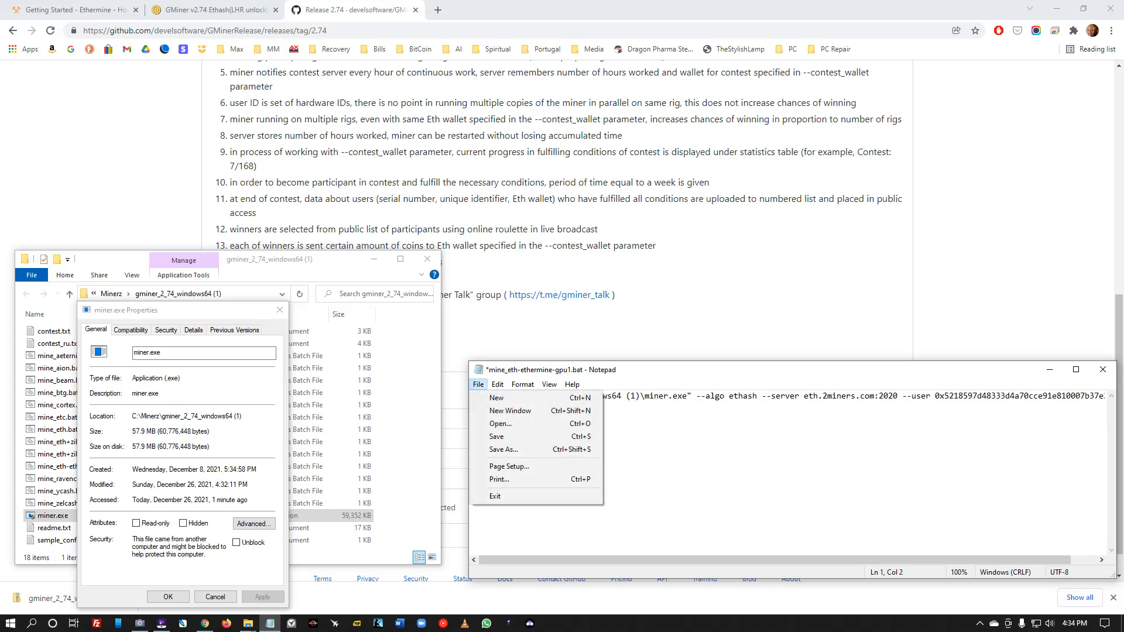
left_click(491, 437)
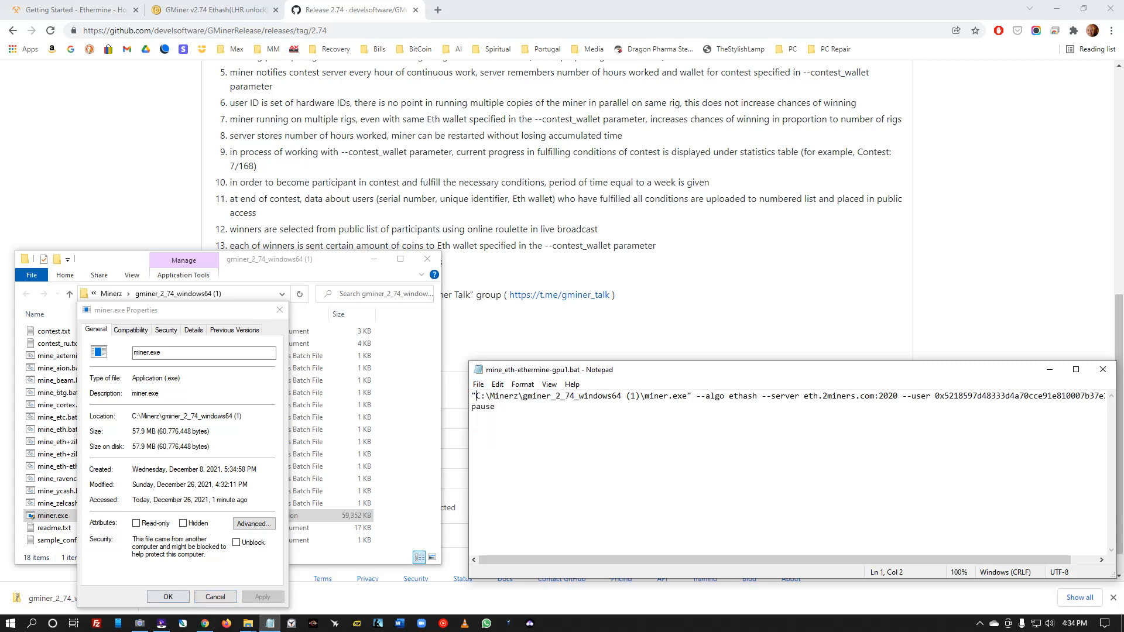
left_click(215, 597)
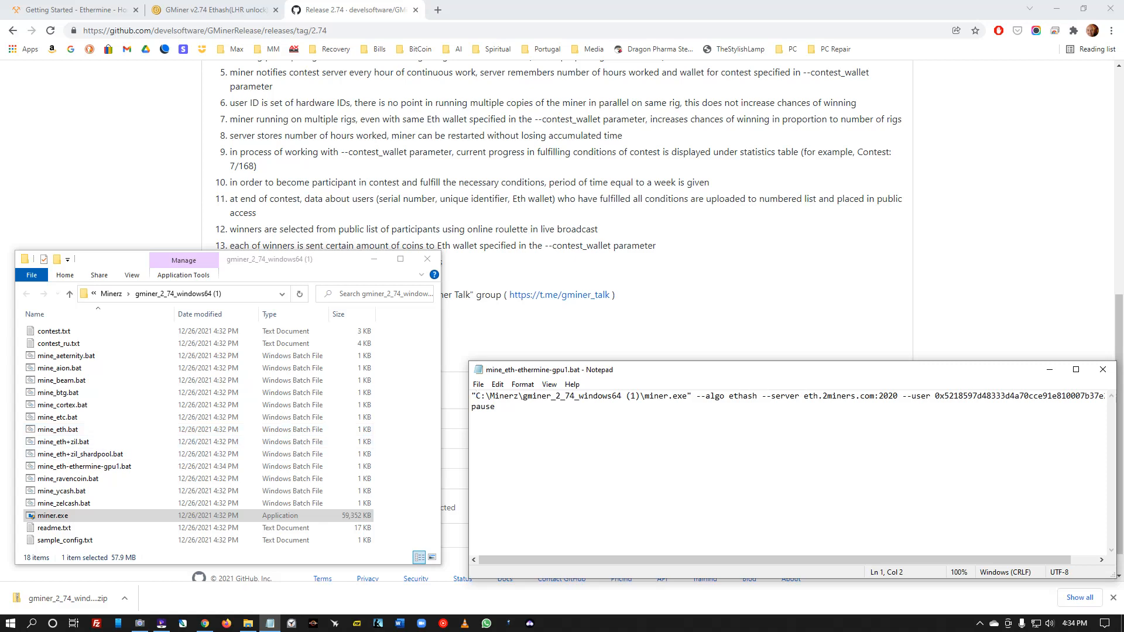
- Close the GitHub release and Bitcoin Forum tabs to return to Ethermine's How to Connect page
left_click(416, 10)
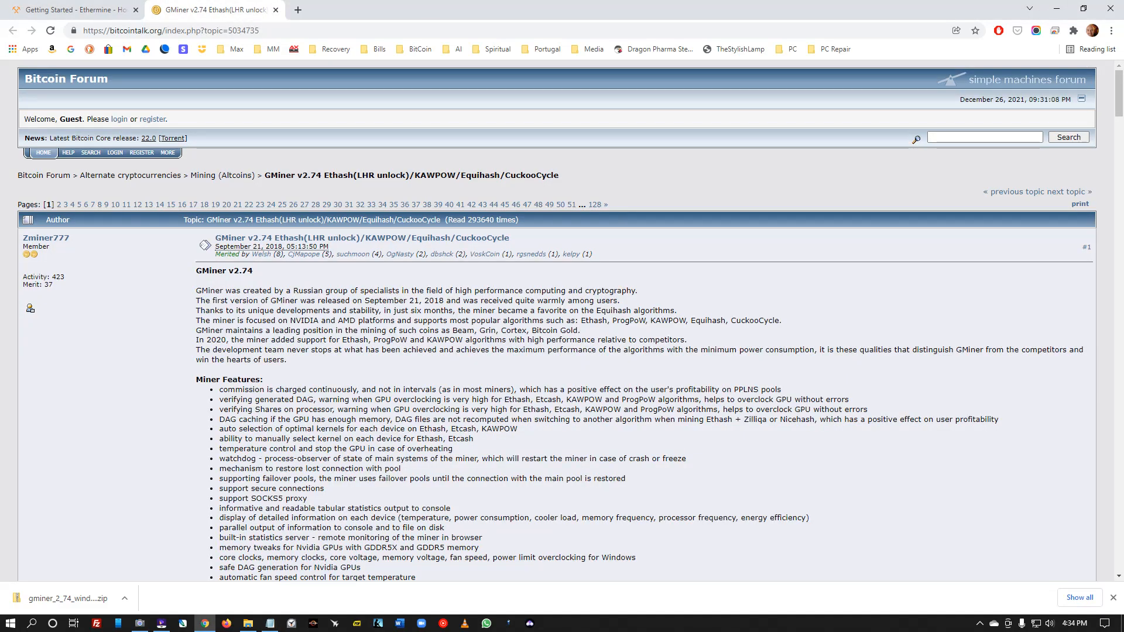
left_click(275, 10)
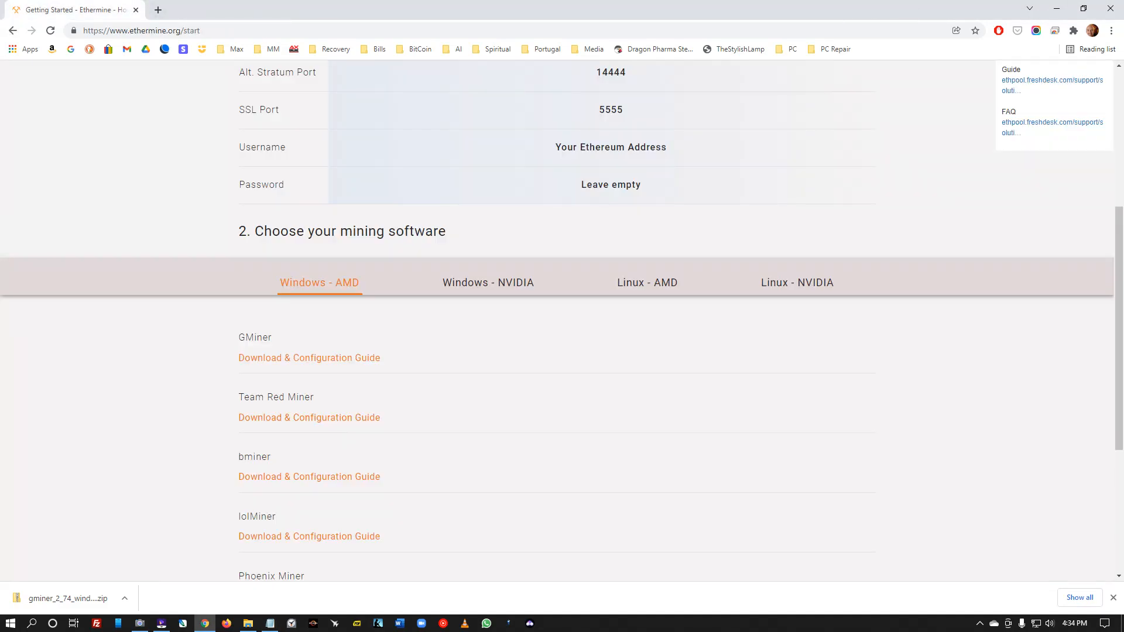
scroll(562, 319, "up", 5)
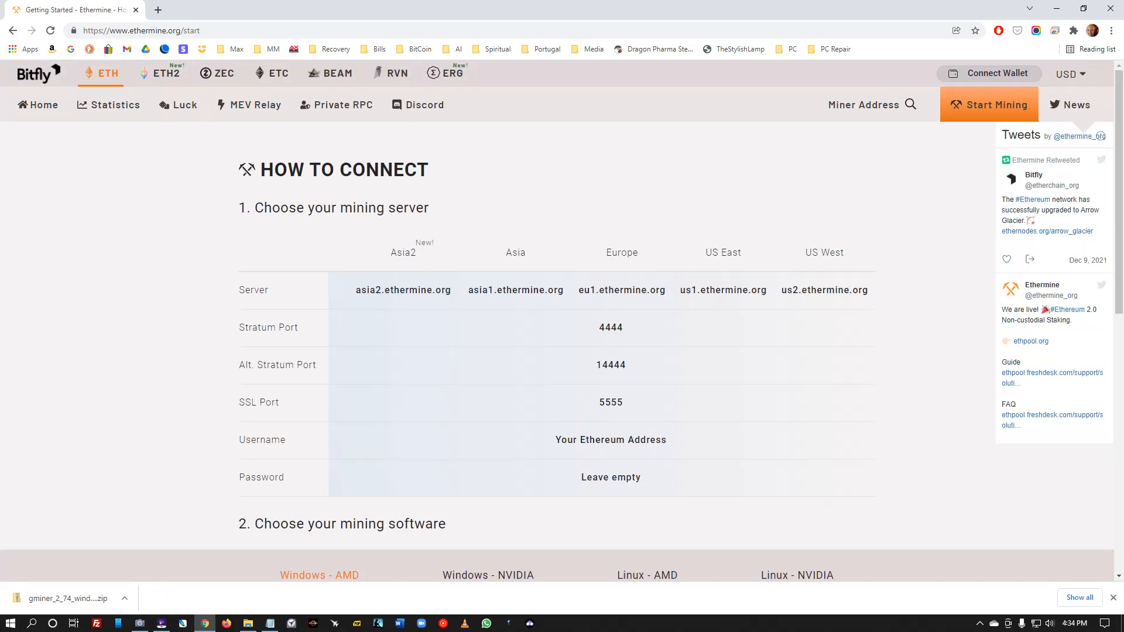
- Copy the US East server address us1.ethermine.org from the server table
left_click_drag(768, 291, 679, 291)
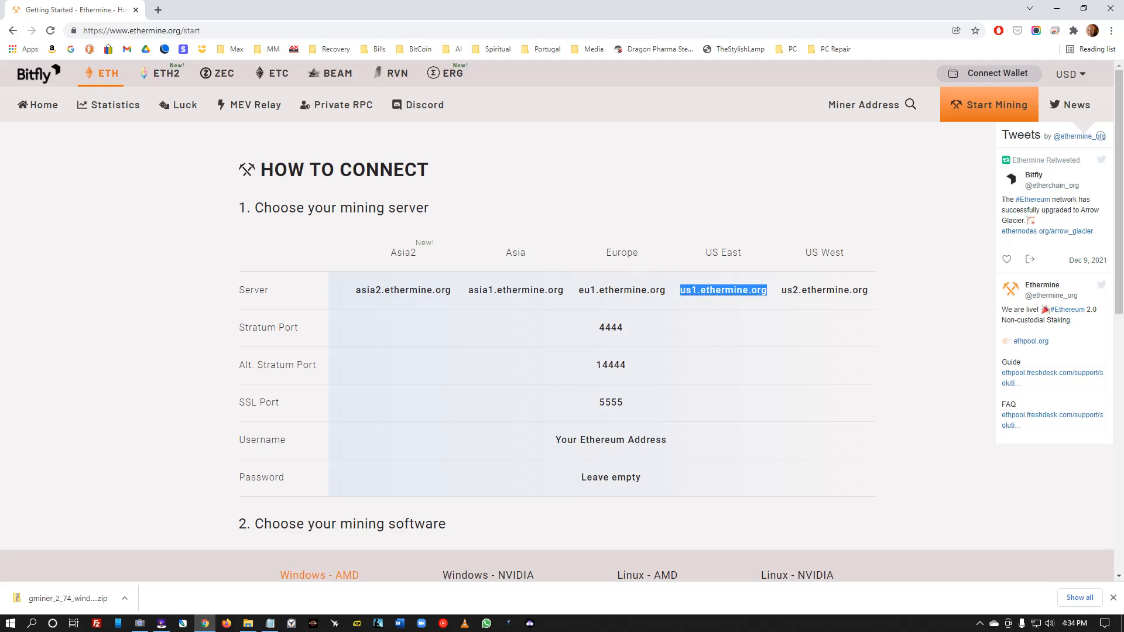
right_click(689, 287)
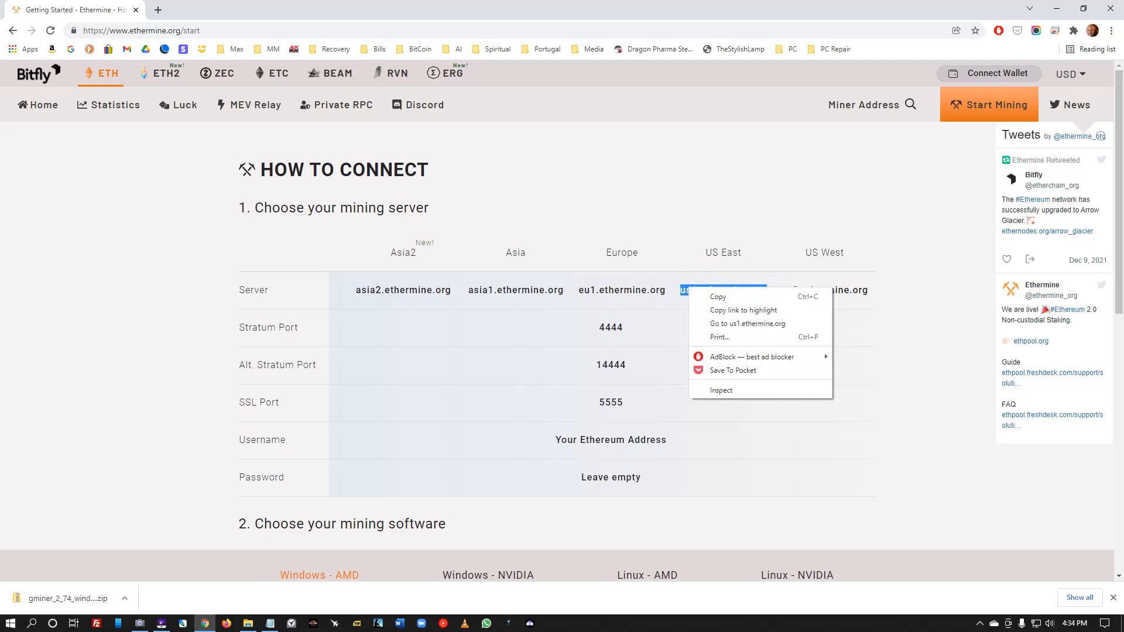
left_click(718, 297)
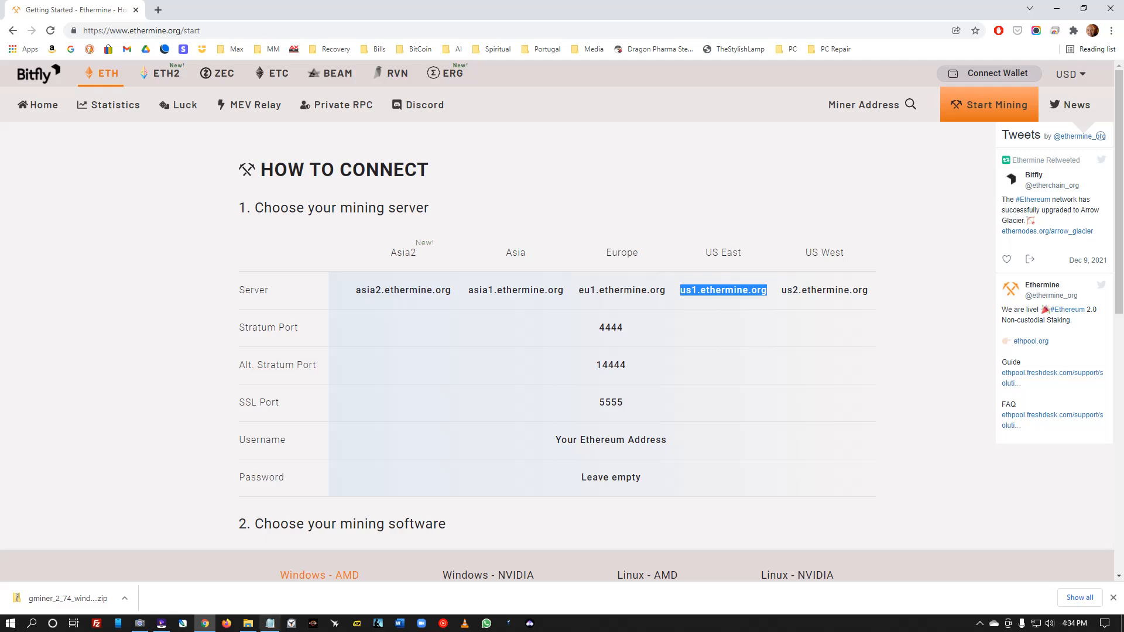
left_click(270, 623)
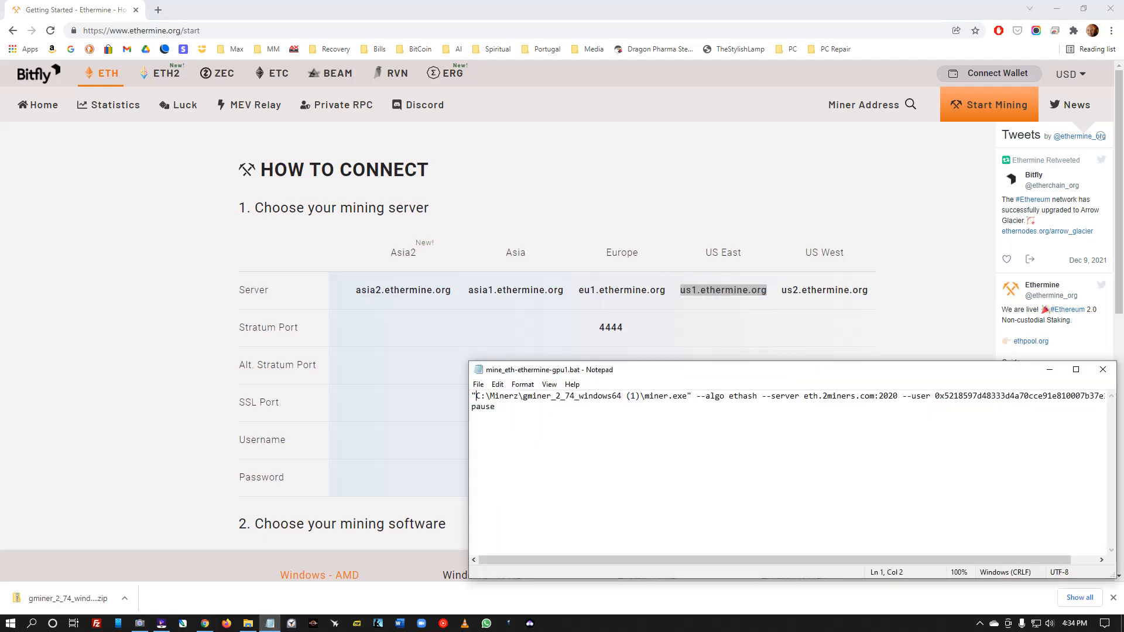
- Replace eth.2miners.com:2020 with us1.ethermine.org:4444 in the batch command and save the file
left_click_drag(874, 396, 804, 396)
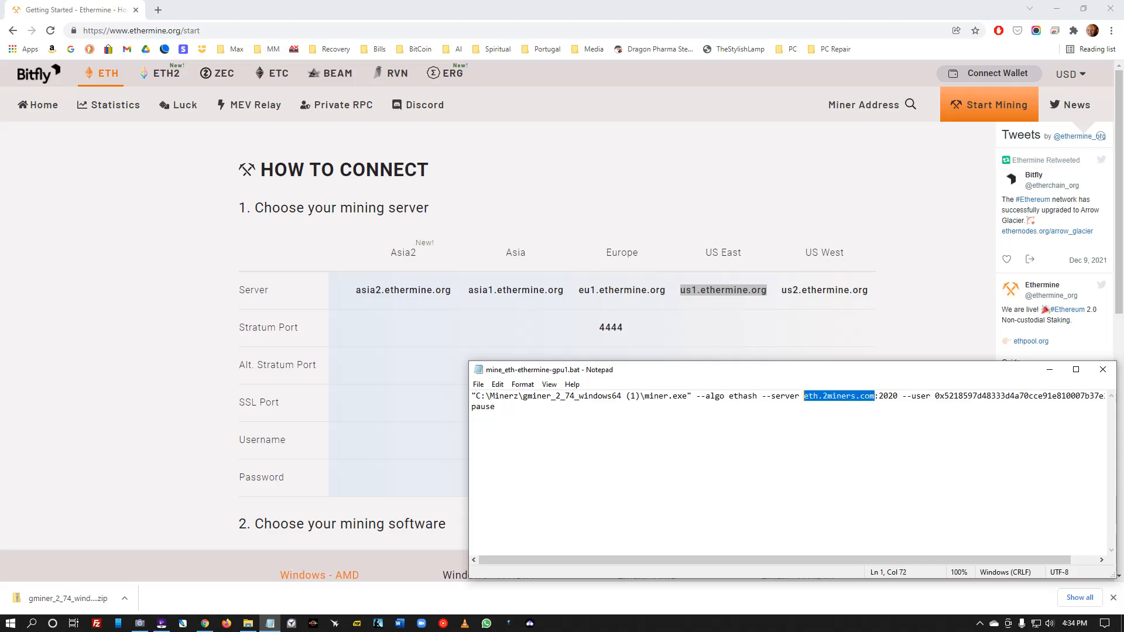
right_click(807, 396)
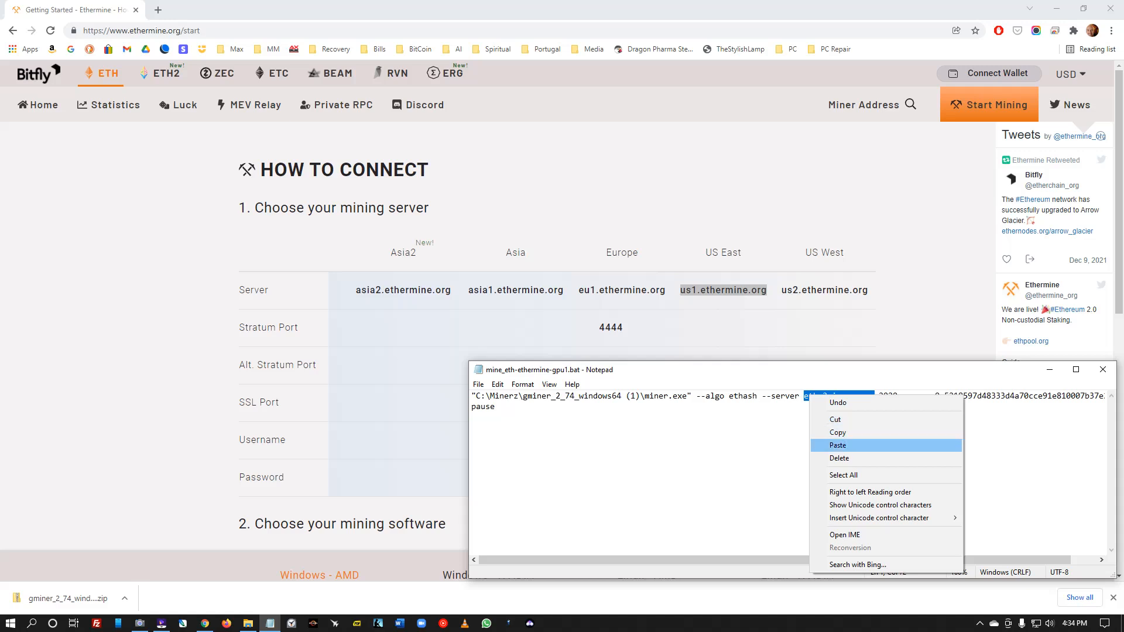
left_click(838, 445)
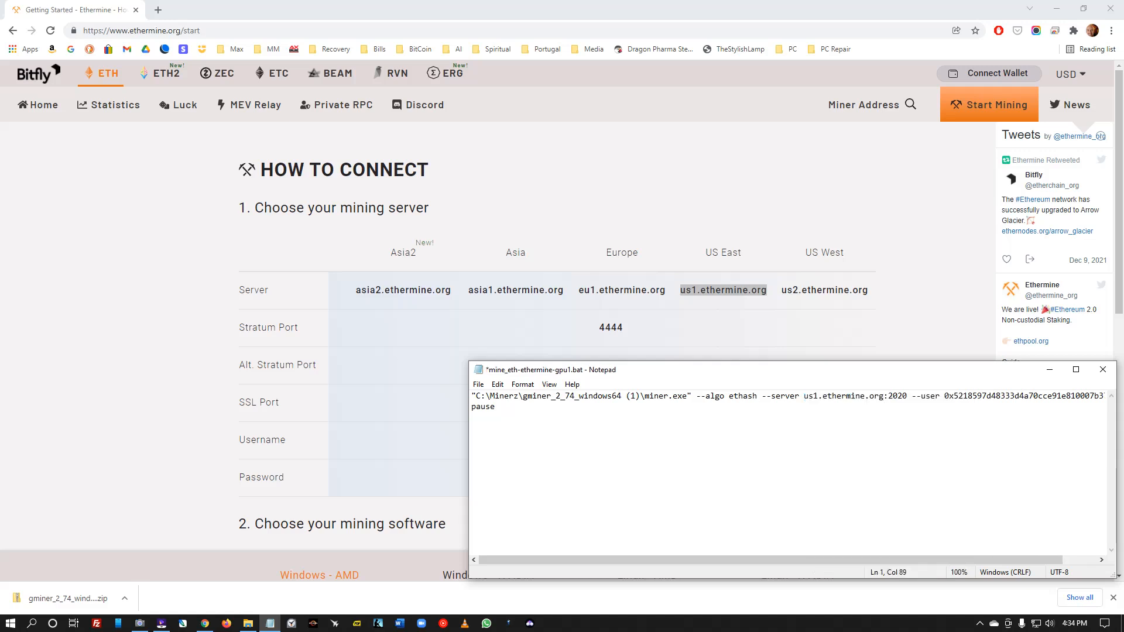
key("BackSpace")
key("BackSpace")
key("BackSpace")
key("BackSpace")
type("4444")
left_click(478, 384)
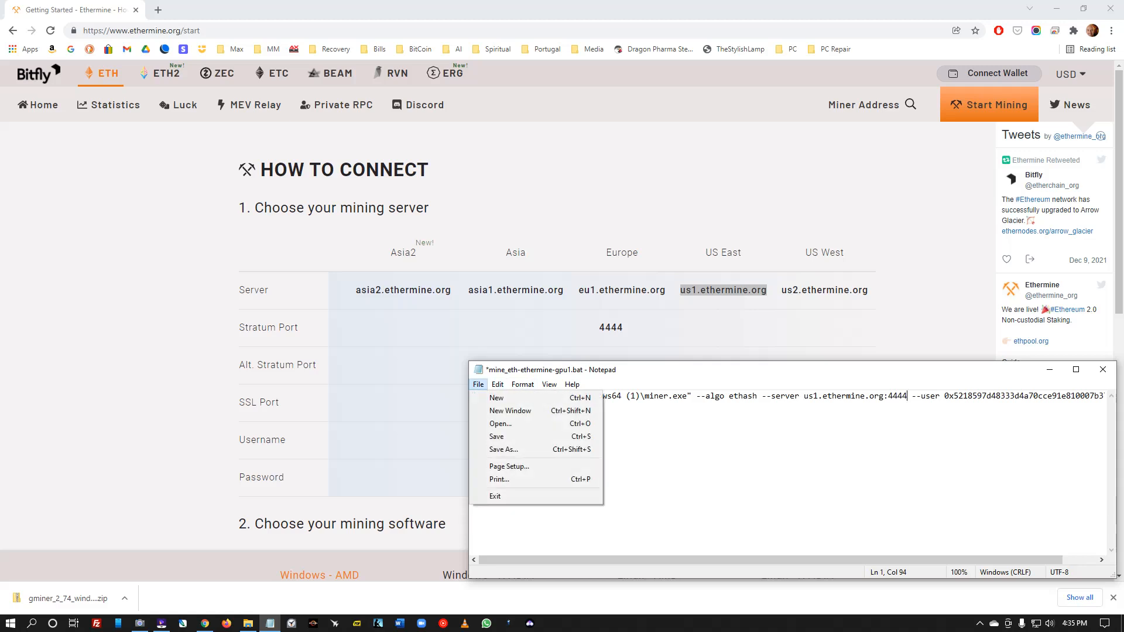
left_click(600, 436)
- Move the Notepad window toward the centre and begin connecting a wallet on Ethermine
left_click_drag(904, 374, 648, 368)
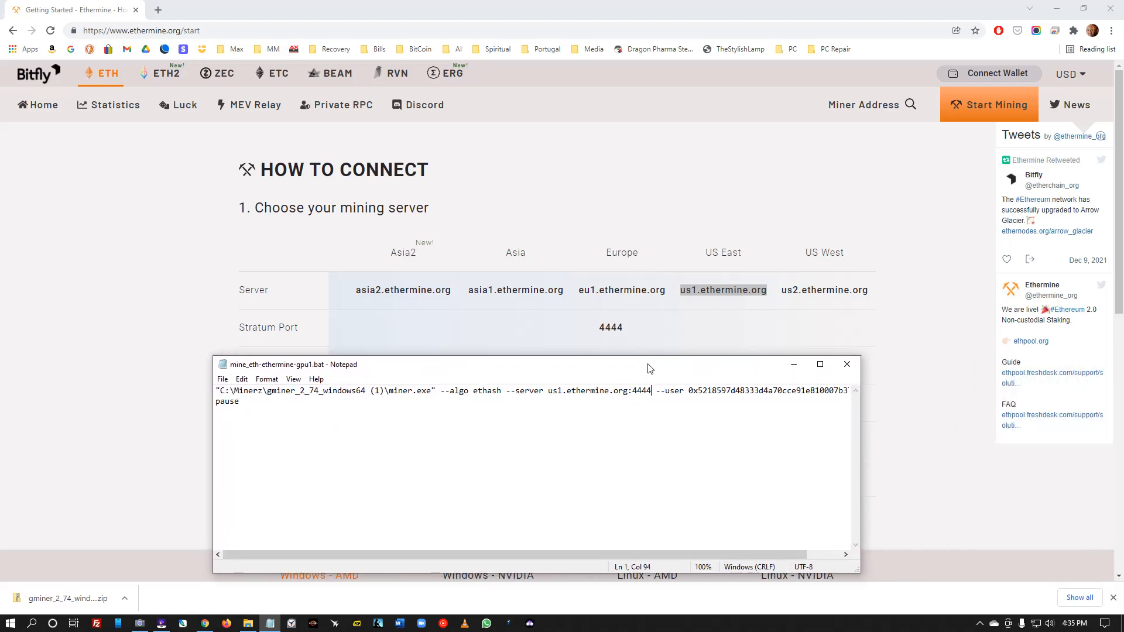
left_click_drag(514, 555, 549, 554)
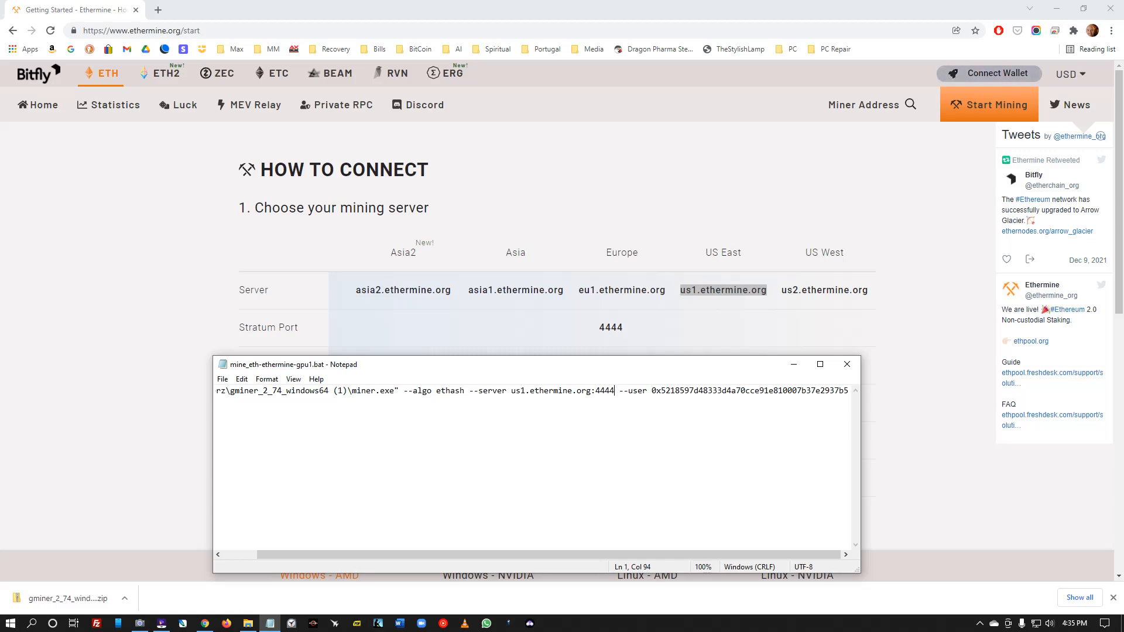
left_click(988, 73)
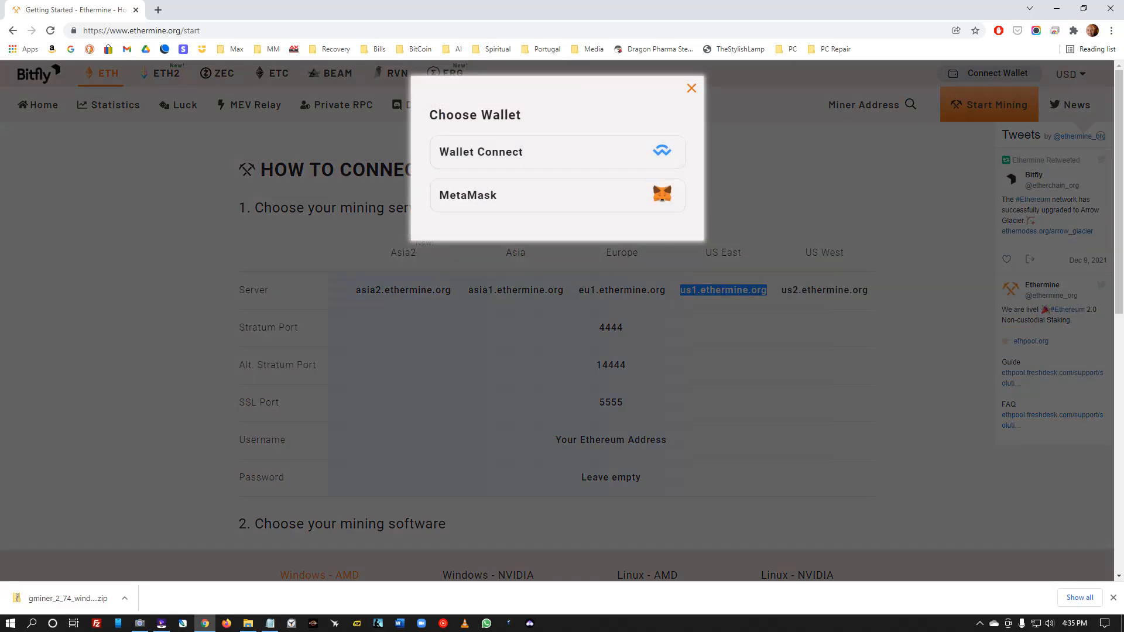
- Choose MetaMask and unlock it with the wallet password to link it to Ethermine
left_click(556, 195)
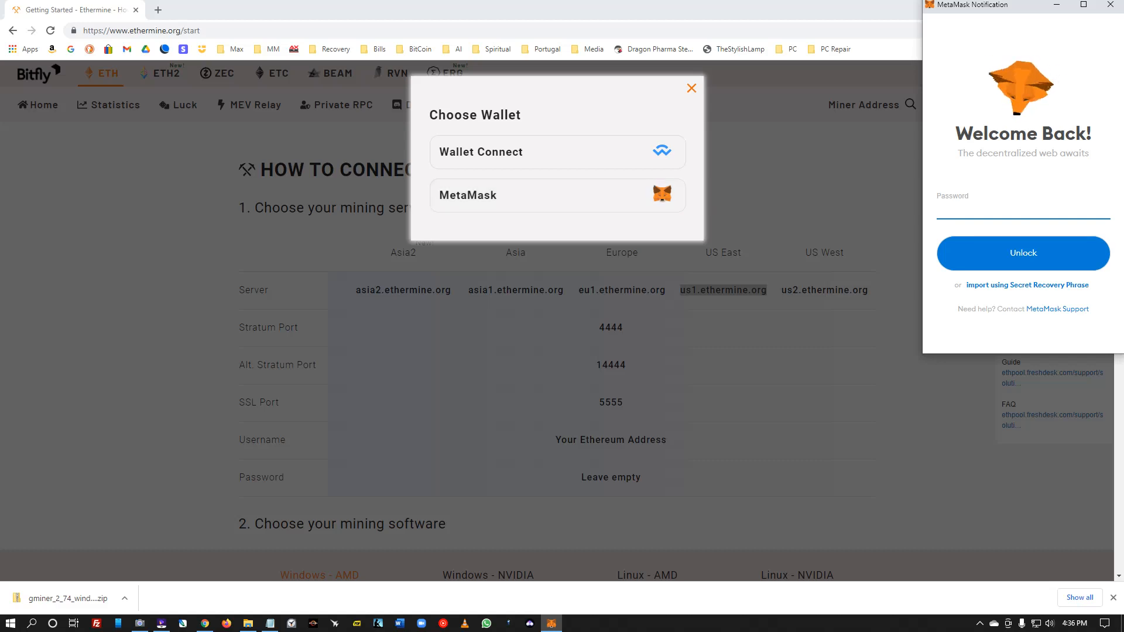
type("••••••••")
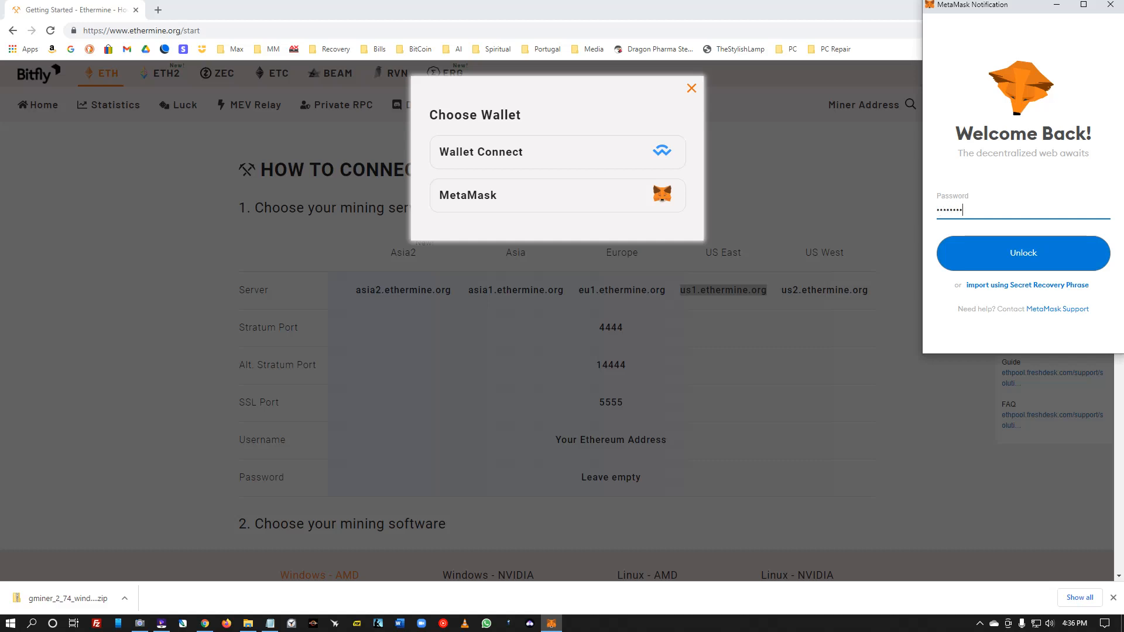
key("Return")
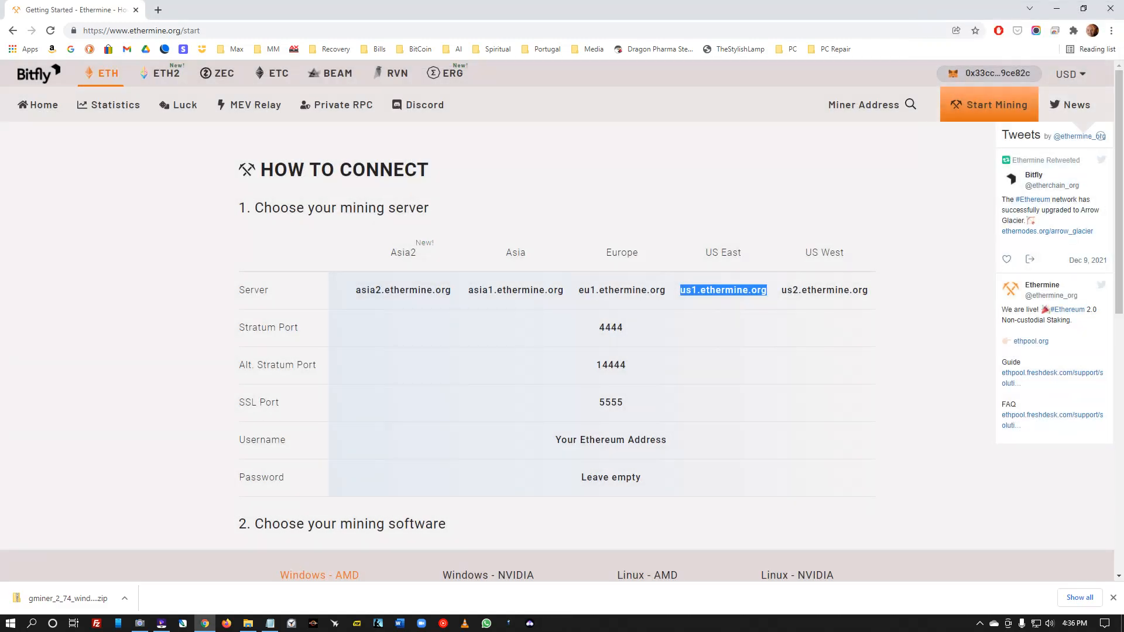
- Copy the MetaMask account address via the Extensions menu, then return to the batch file in Notepad
mouse_move(989, 74)
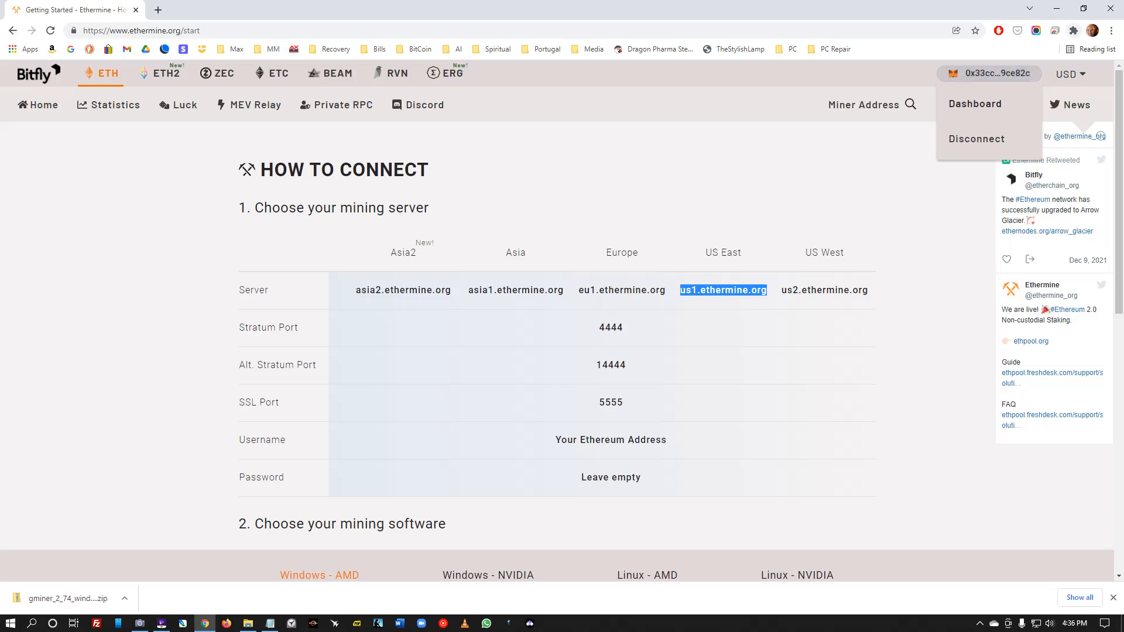
left_click(1073, 30)
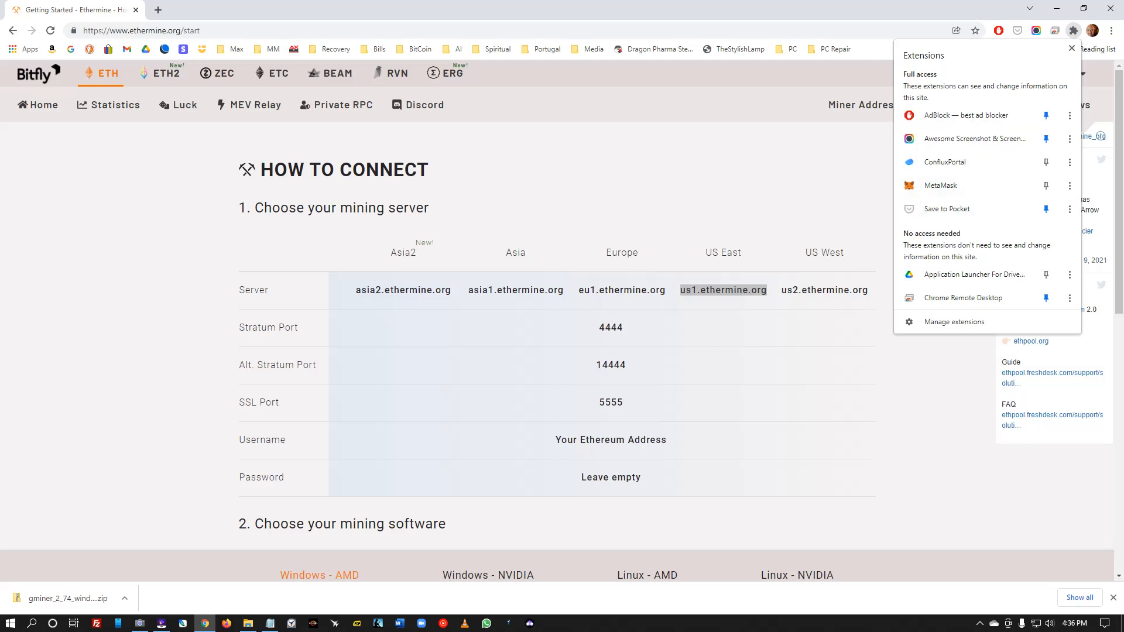
left_click(940, 185)
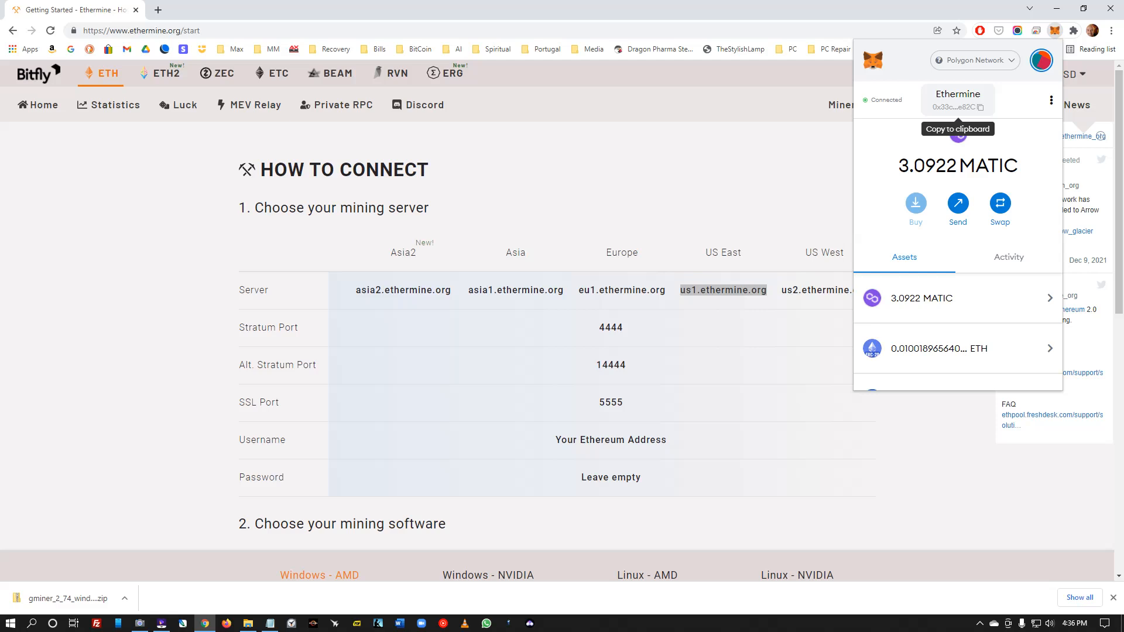
left_click(957, 101)
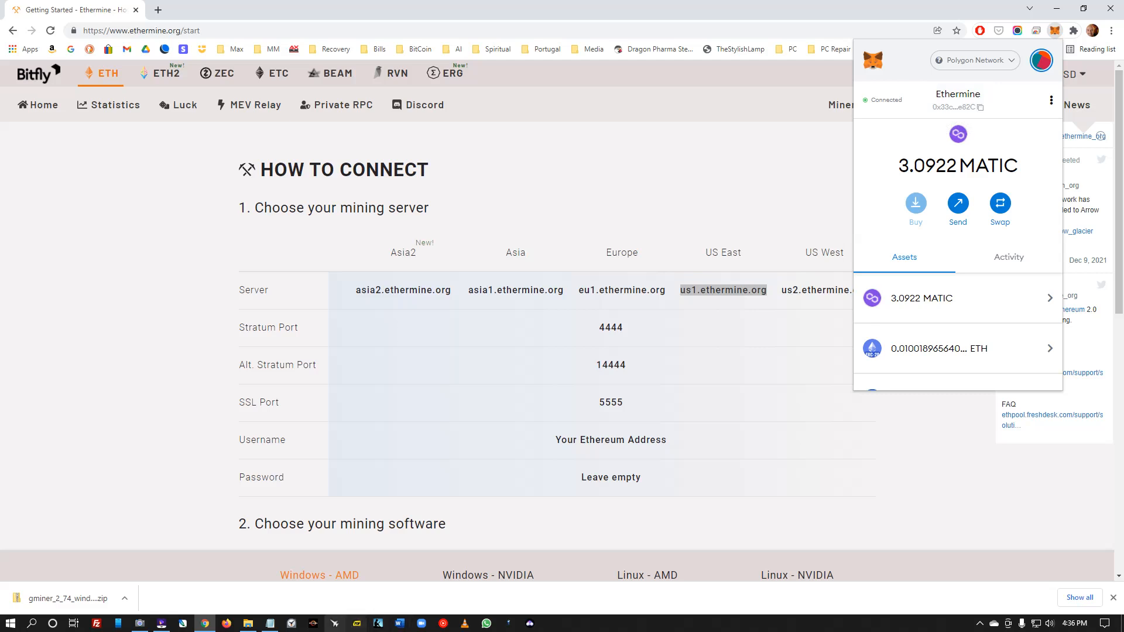
left_click(270, 623)
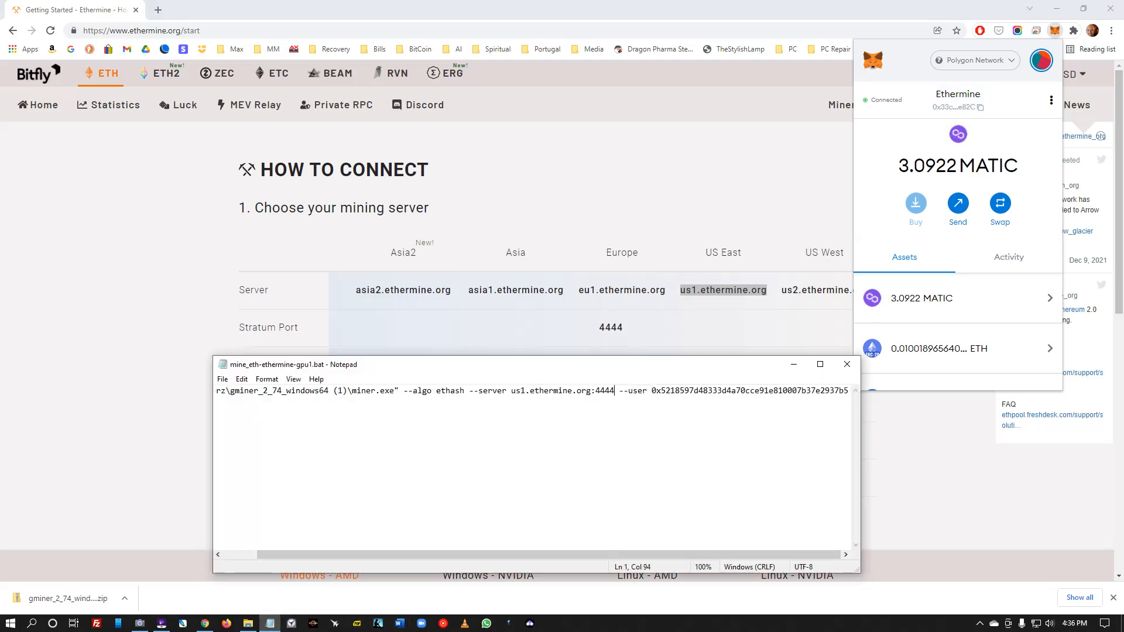
- Paste the copied MetaMask address over the old wallet after --user and save the batch file
key("shift+Left")
key("shift+Left")
key("shift+Left")
key("shift+Left")
key("shift+Left")
key("shift+Left")
key("shift+Left")
key("shift+Left")
key("shift+Left")
key("shift+Left")
key("shift+Left")
key("shift+Left")
key("shift+Left")
key("shift+Left")
key("shift+Left")
key("shift+Left")
key("shift+Left")
key("shift+Left")
key("shift+Left")
key("shift+Left")
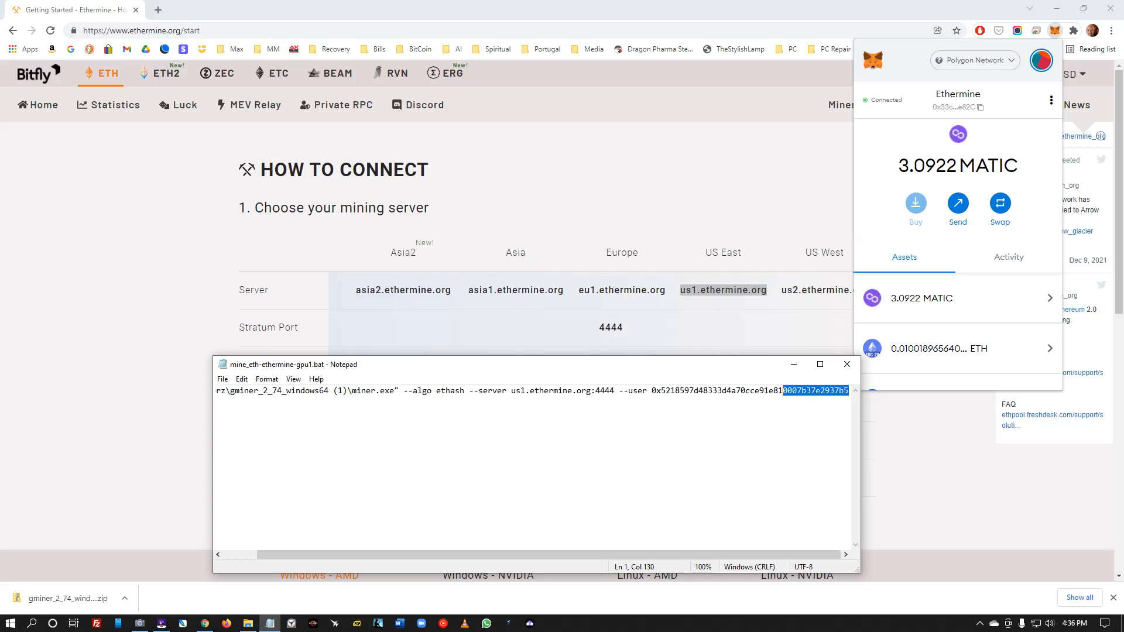
key("shift+Right")
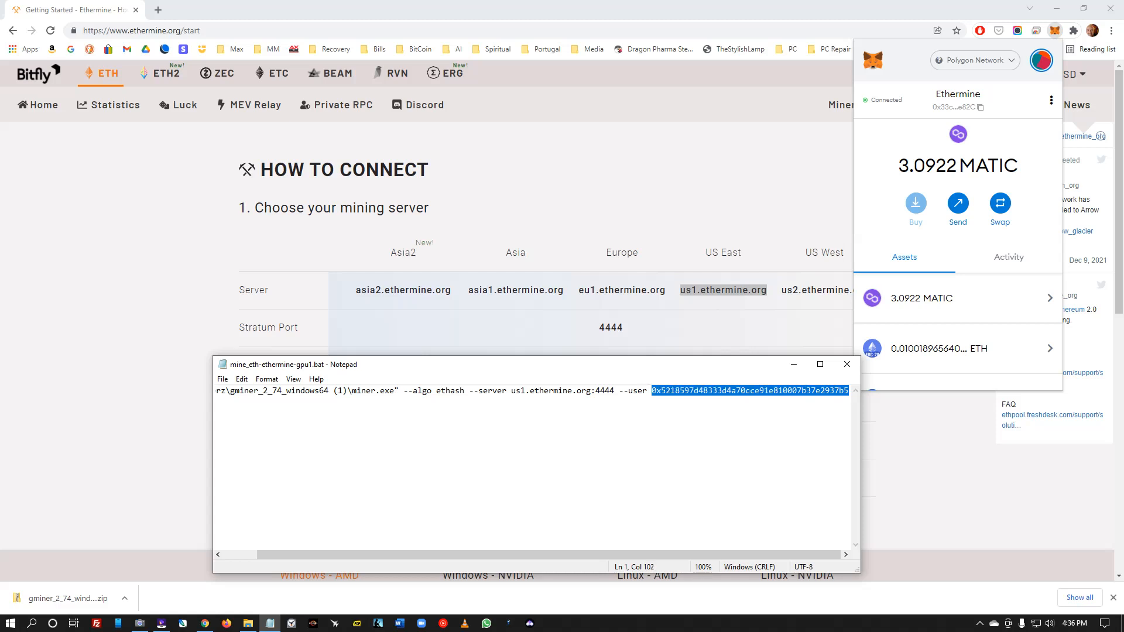
right_click(712, 391)
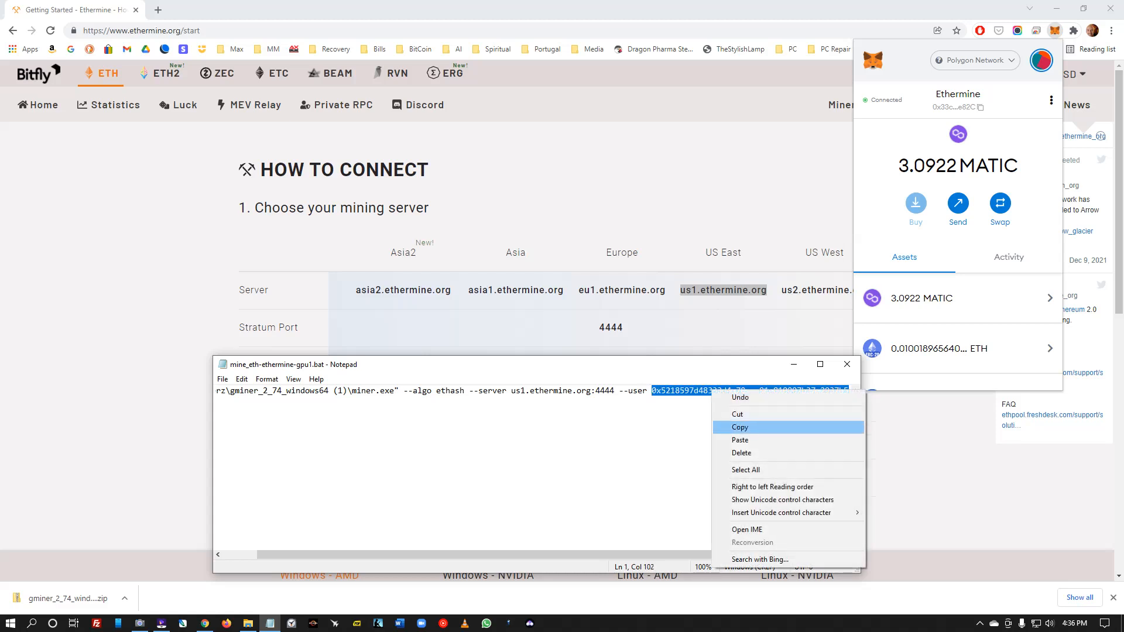
left_click(739, 440)
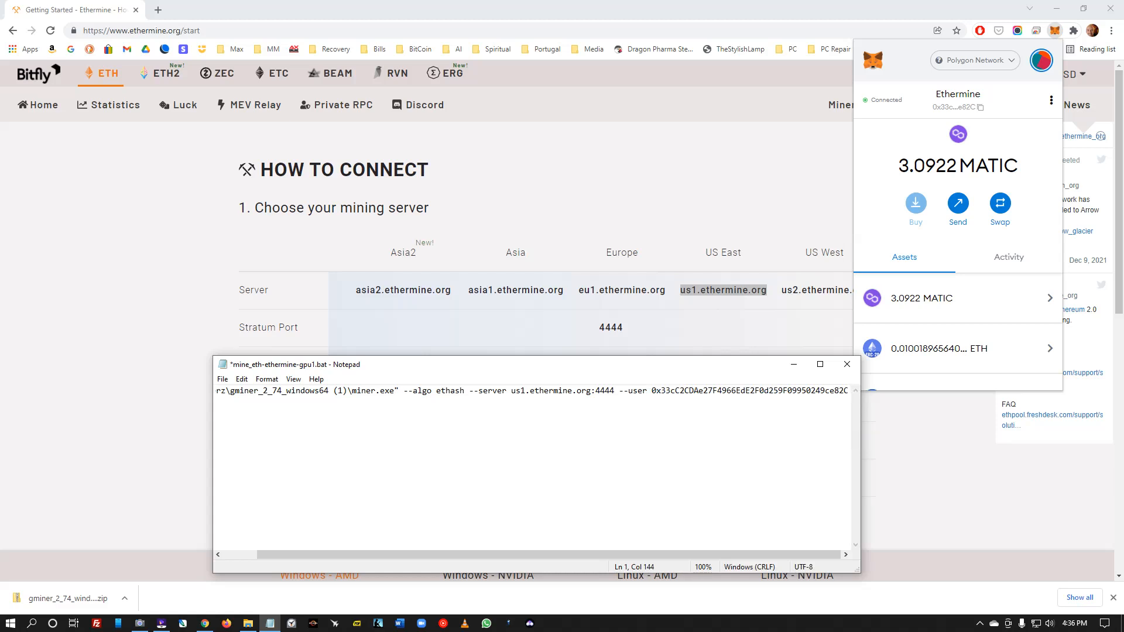
key("alt")
key("f")
key("Down")
key("Down")
key("Down")
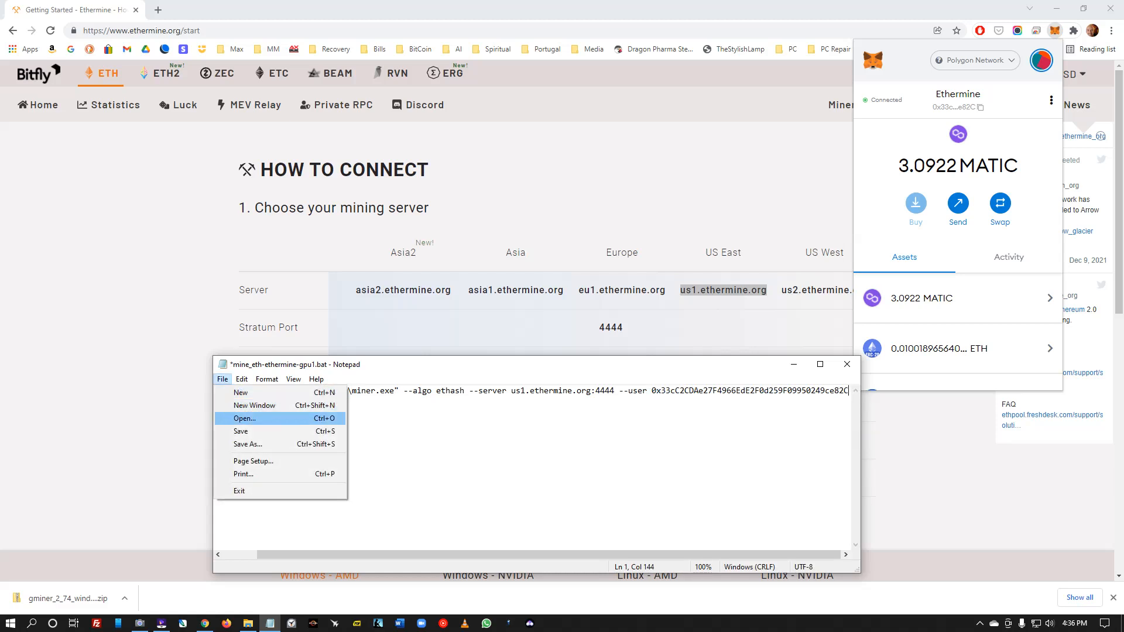
key("Return")
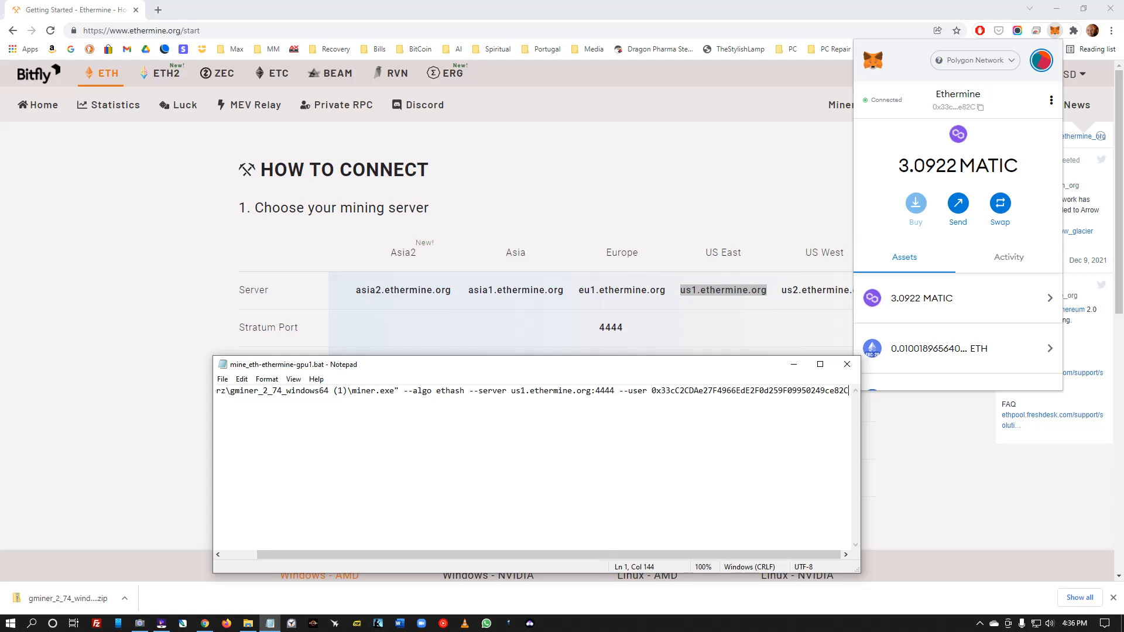
- Bring up the GMiner folder and select mine_eth-ethermine-gpu1.bat for its actions
key("alt+Tab")
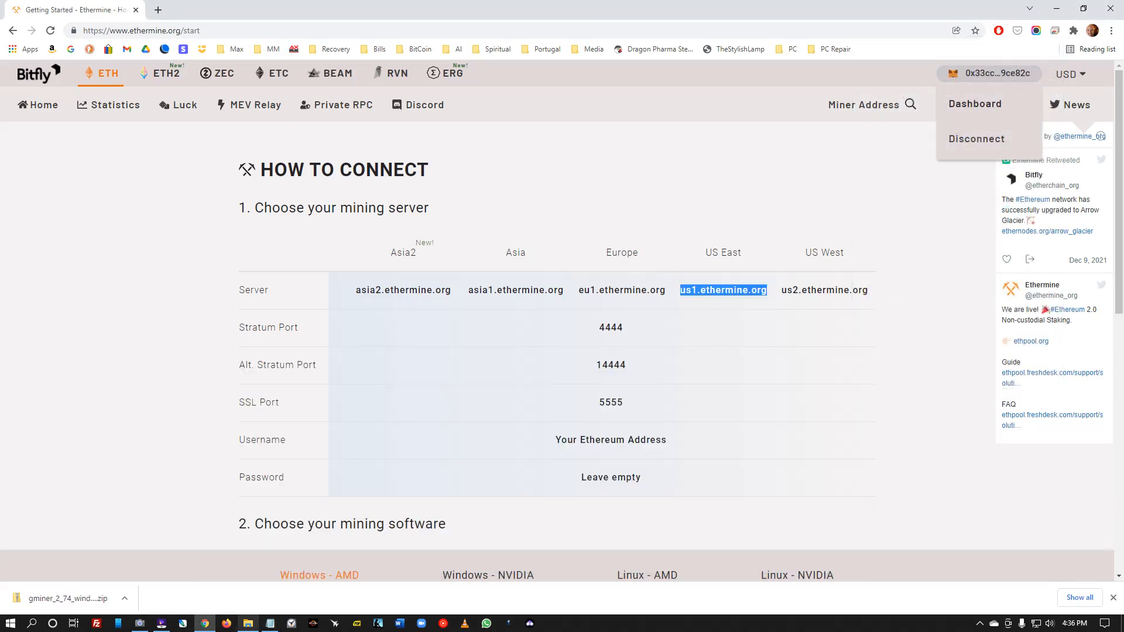
left_click(249, 623)
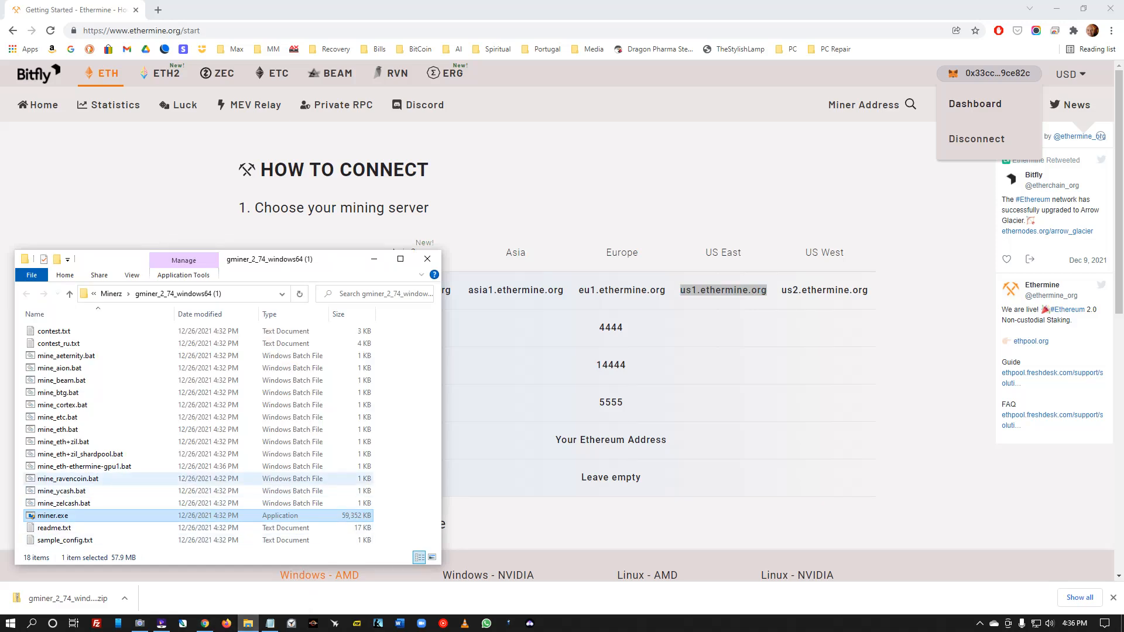
left_click(84, 466)
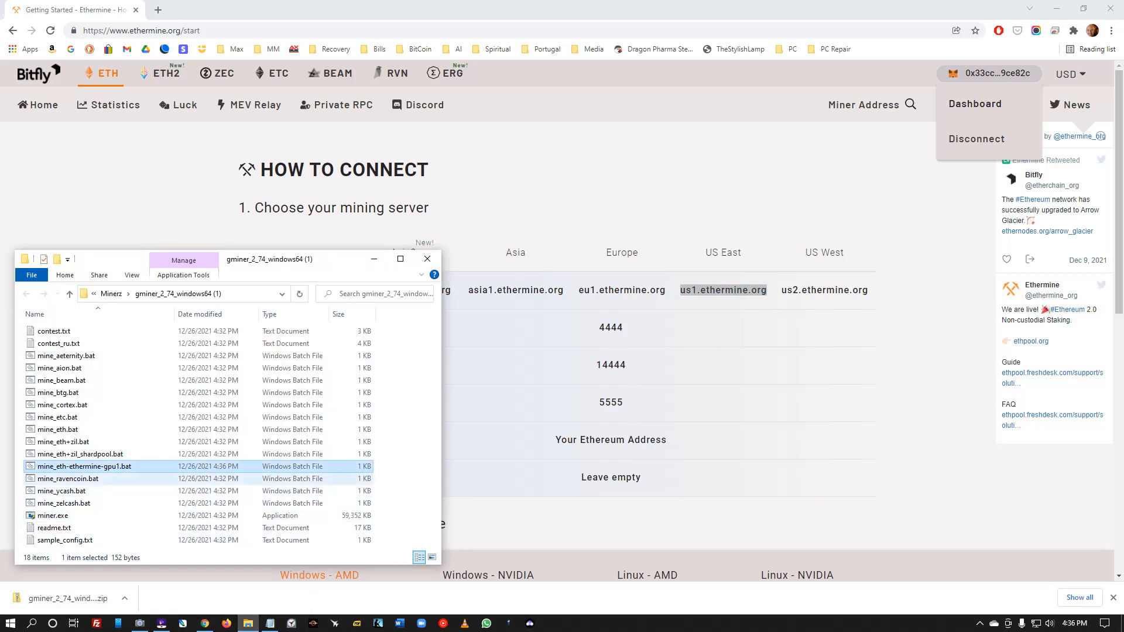
right_click(85, 467)
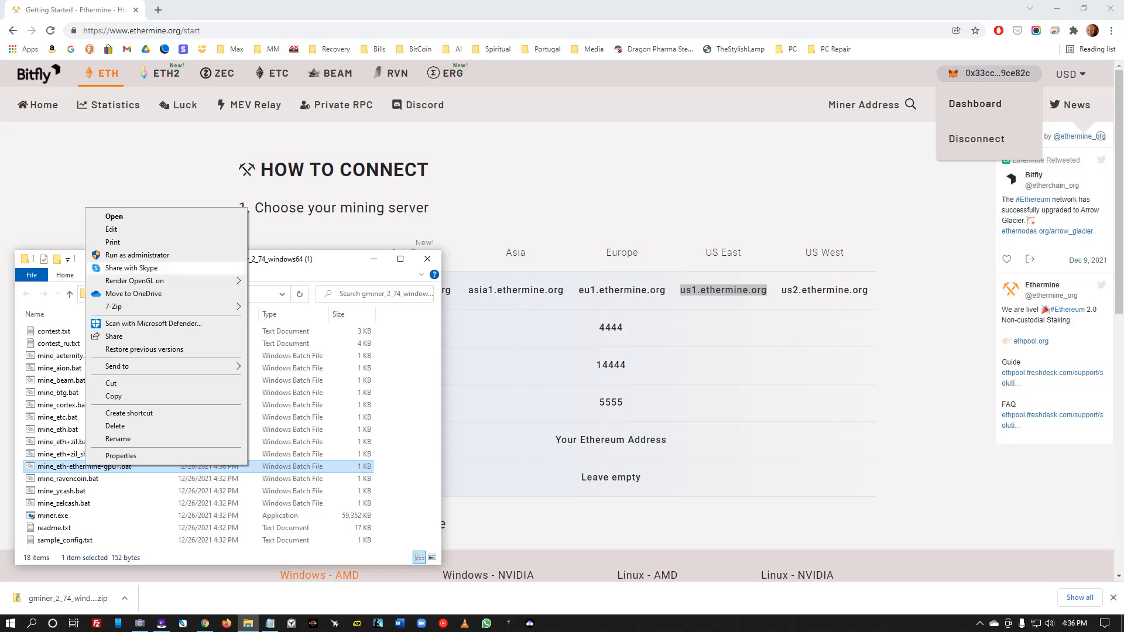
- Run mine_eth-ethermine-gpu1.bat as administrator, resize its console to the top-left, and return to Ethermine
left_click(137, 255)
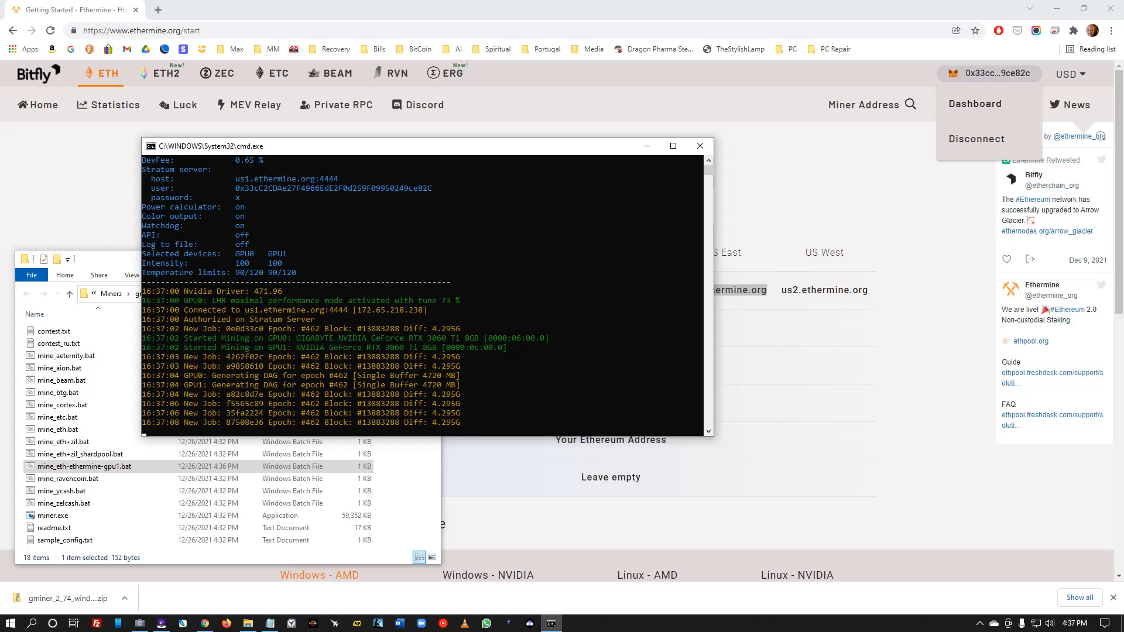
left_click_drag(178, 436, 178, 505)
left_click_drag(714, 364, 578, 364)
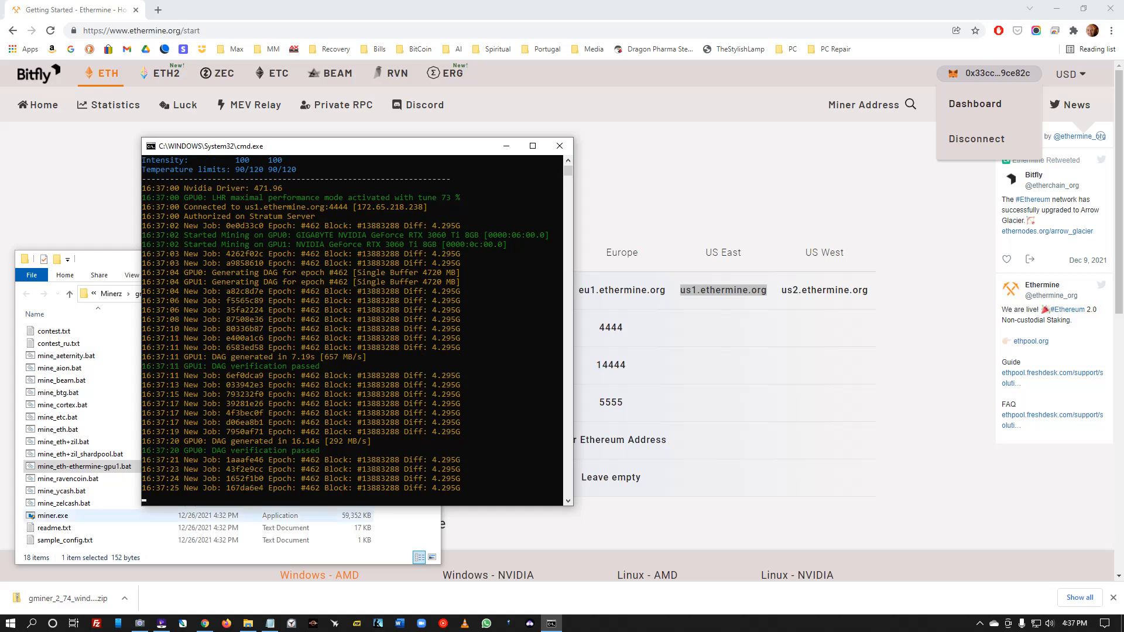
left_click_drag(351, 146, 225, 25)
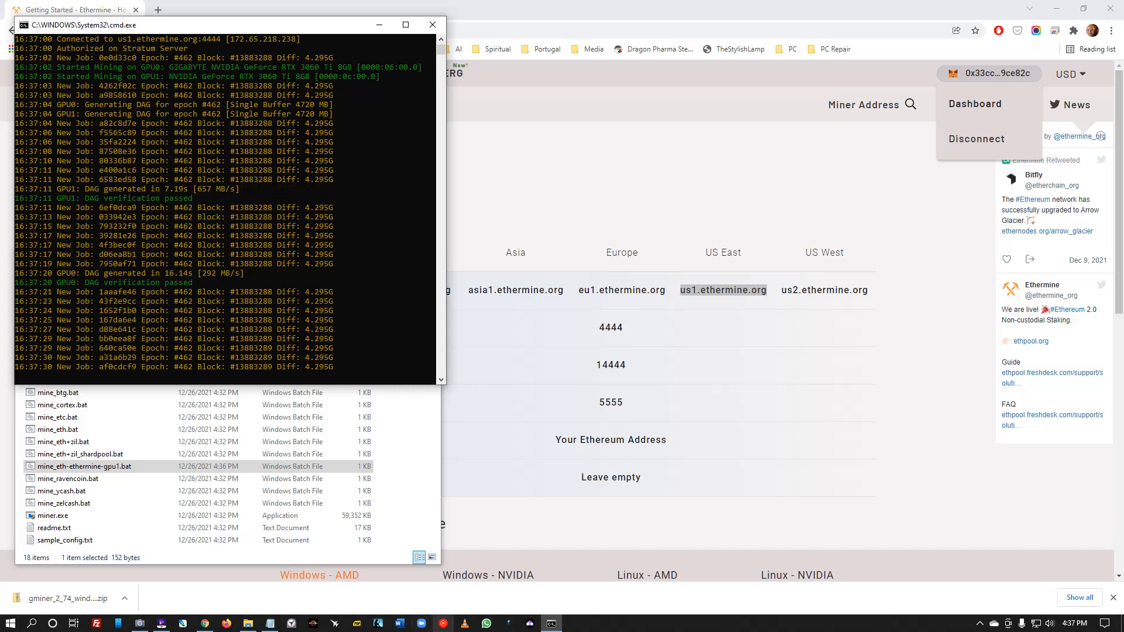
left_click(1113, 597)
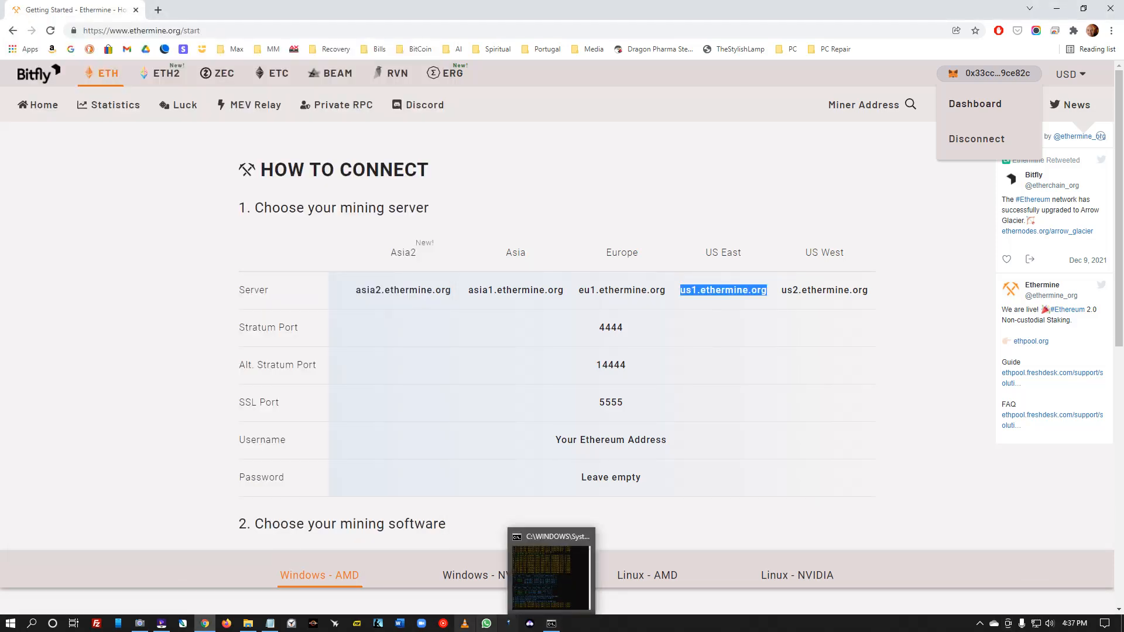
- Bring the batch file editor forward and rearrange it alongside the running miner console
left_click(270, 623)
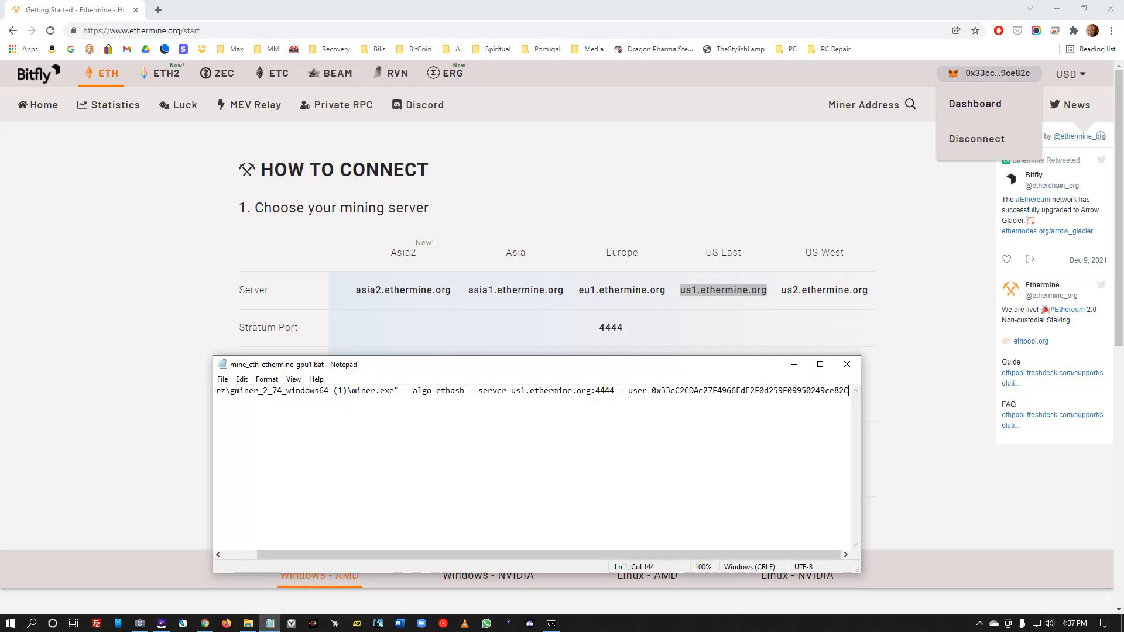
left_click_drag(437, 372, 683, 395)
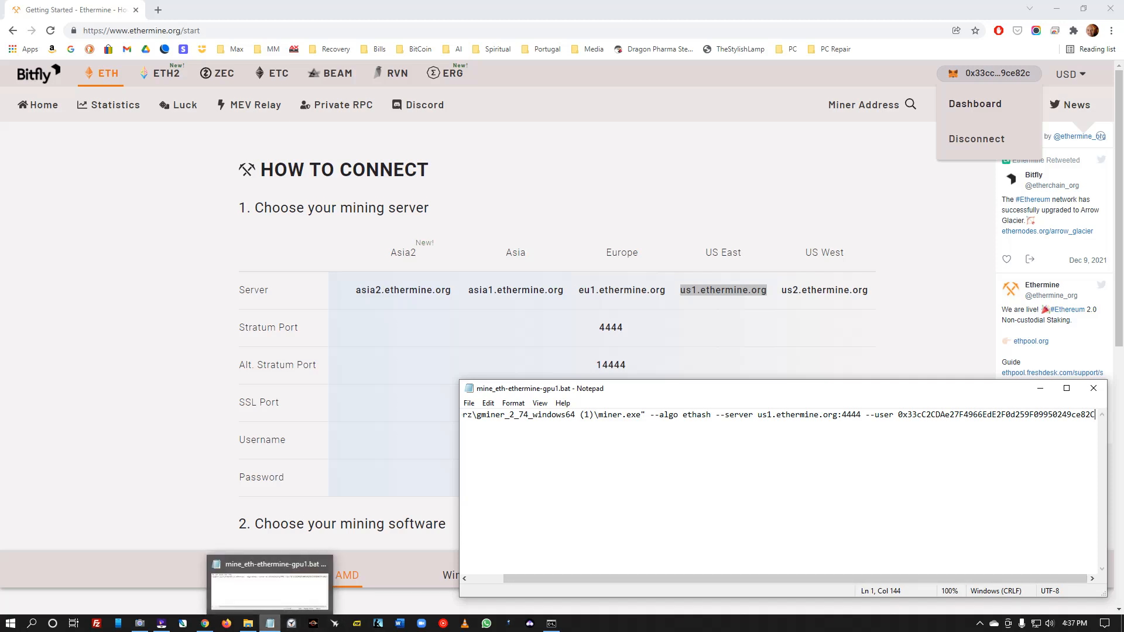
mouse_move(551, 623)
left_click(550, 576)
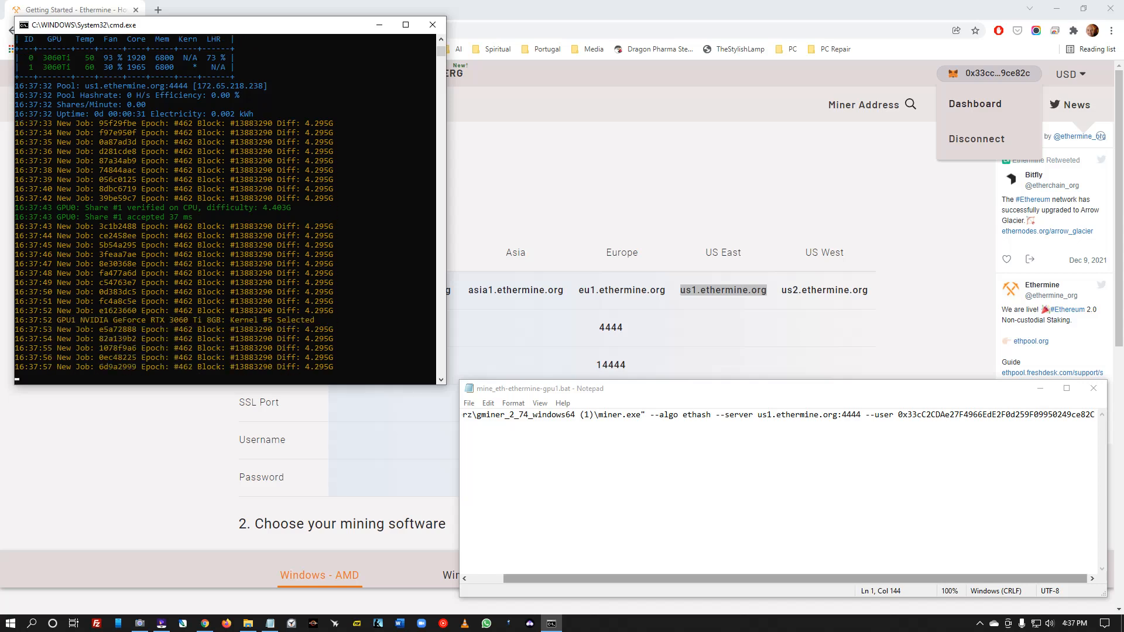
- Append .gpu1 -d 1 --pl 80 --tfan 65 to the miner command, save it, and stop the miner
left_click(795, 579)
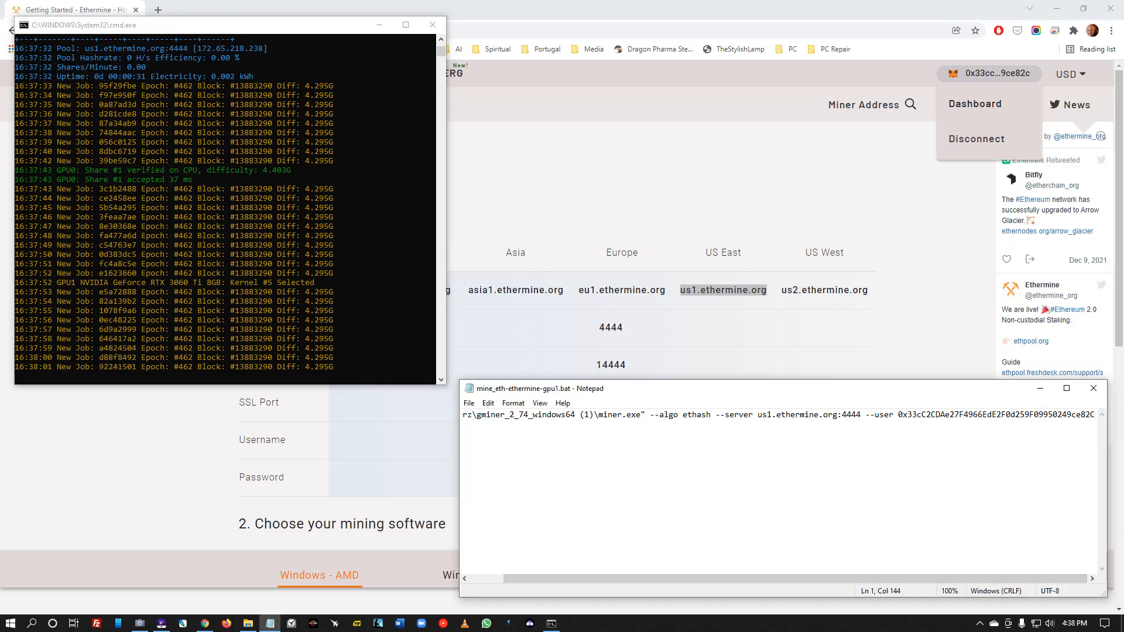
type(".")
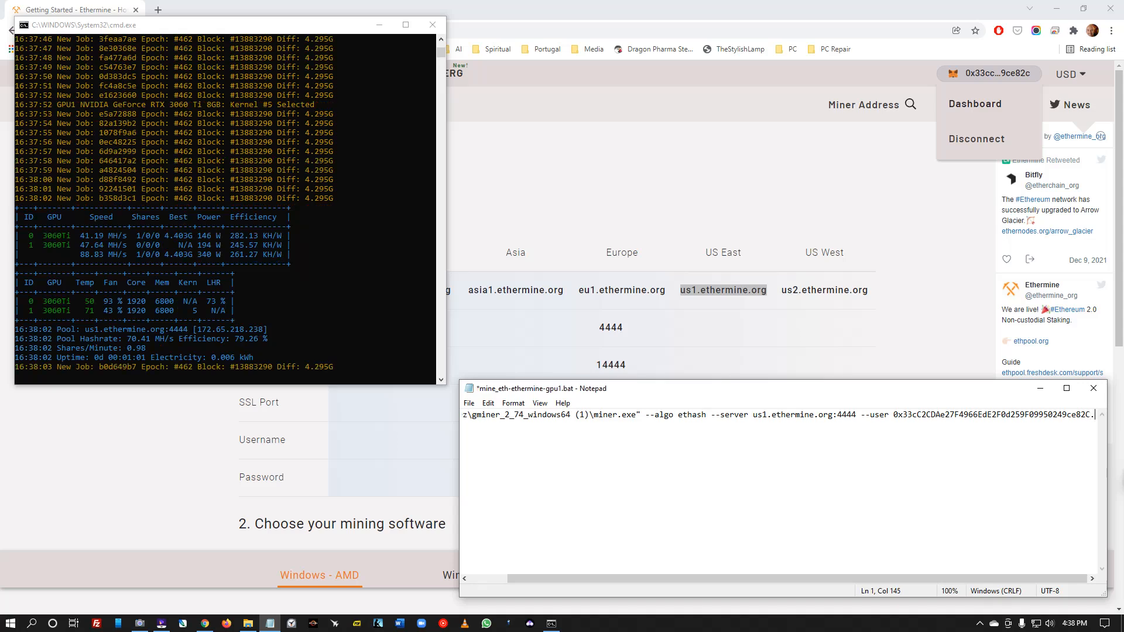
type("gp")
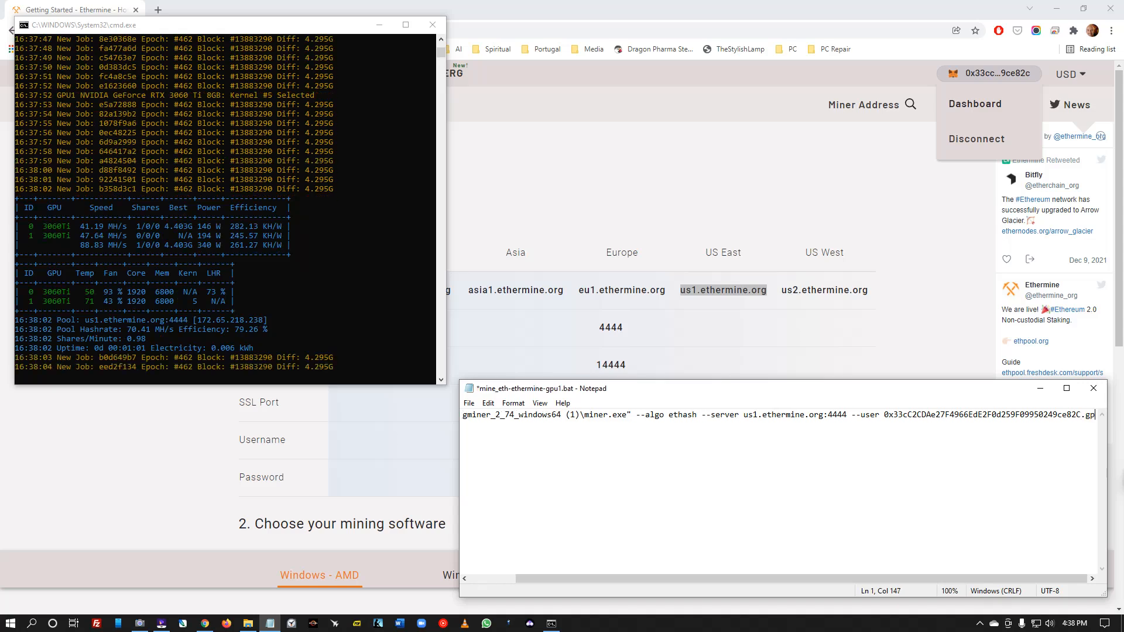
type("u2")
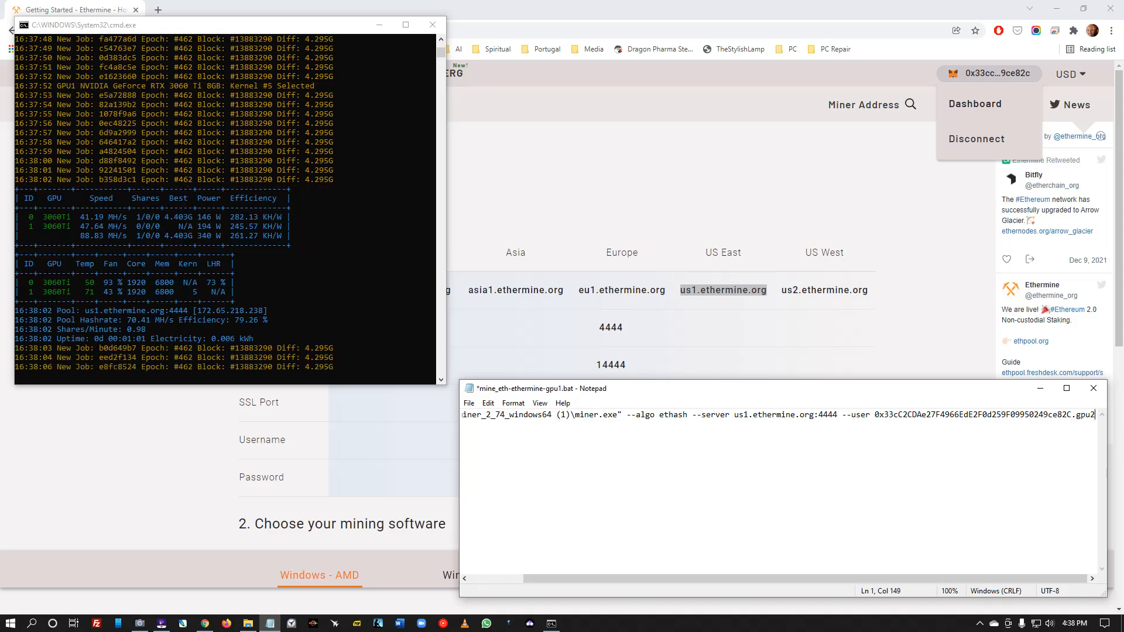
key("BackSpace")
type("1 ")
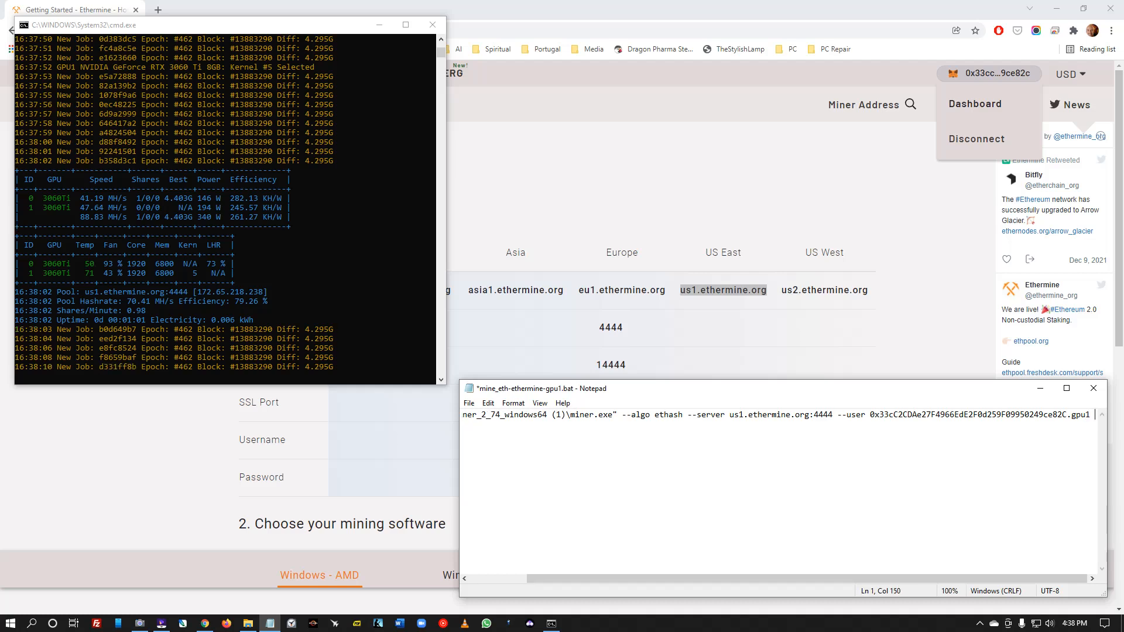
type("-d 1")
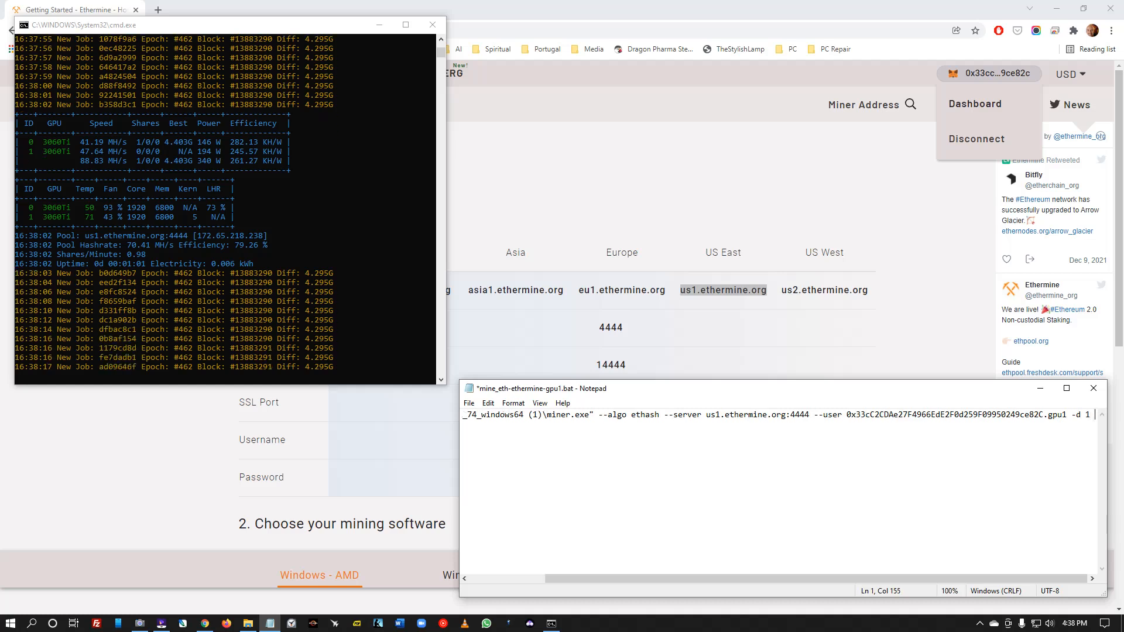
type(" --")
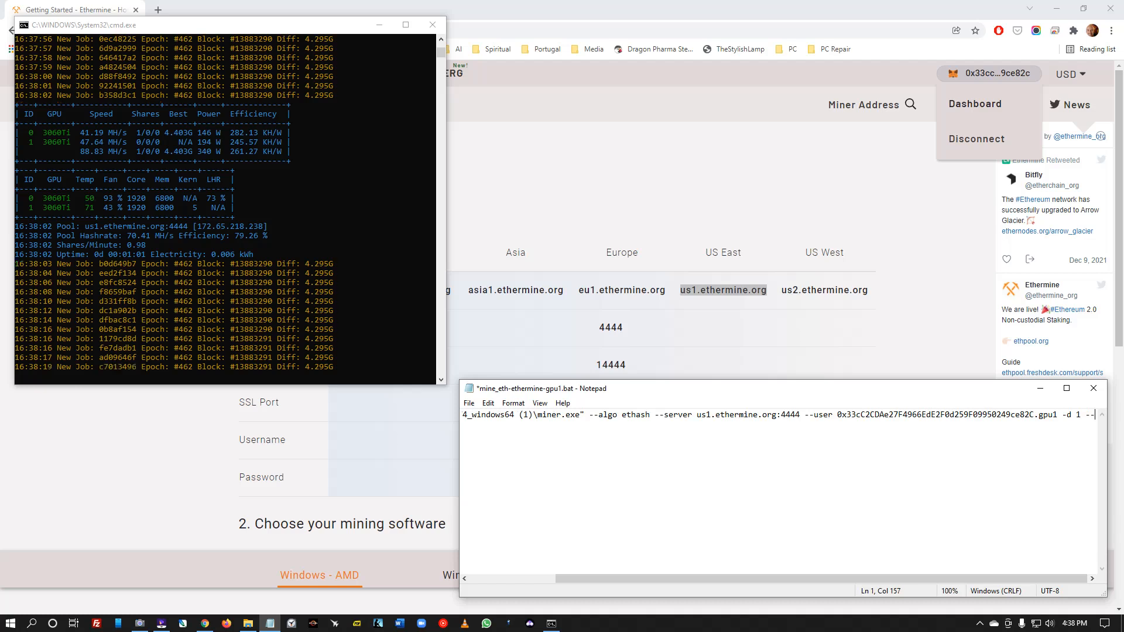
type("pl ")
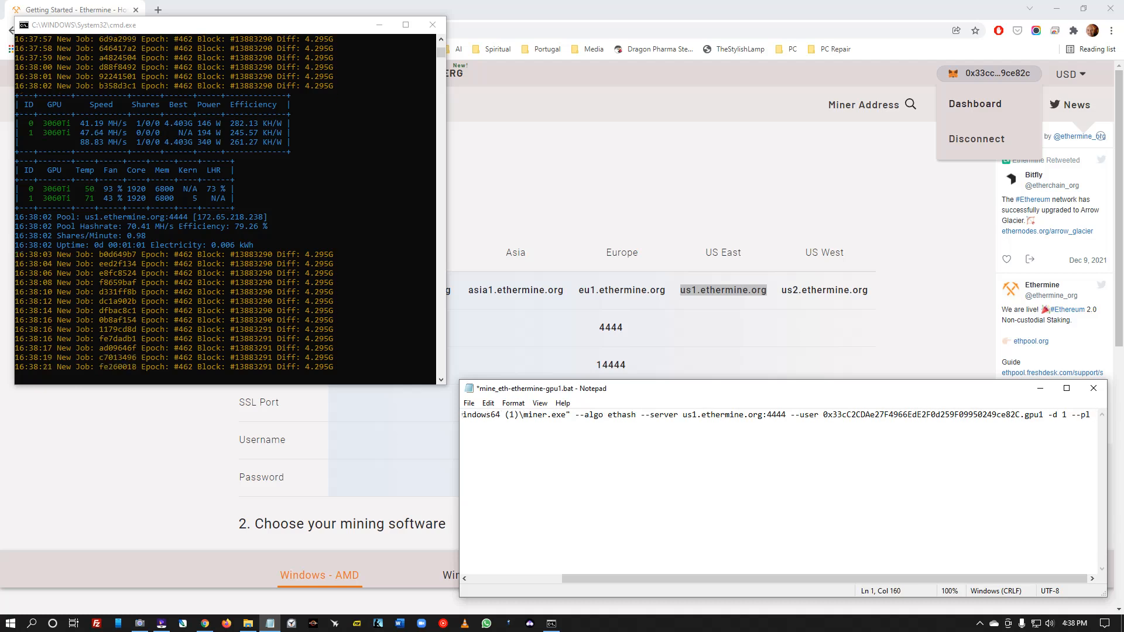
type("80 --fan ")
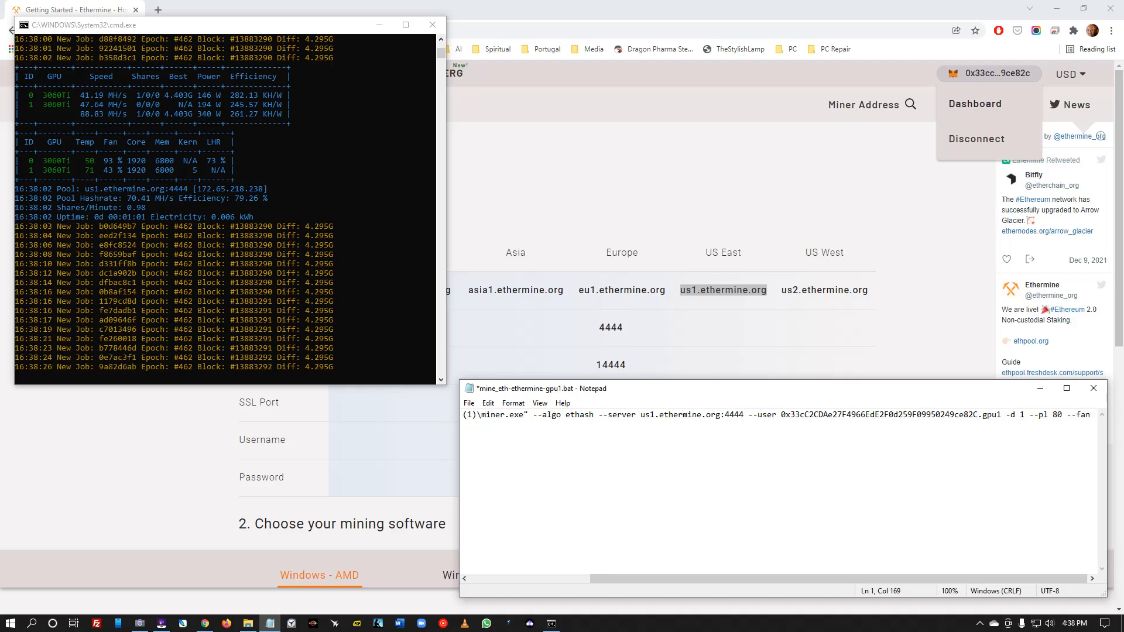
type("80")
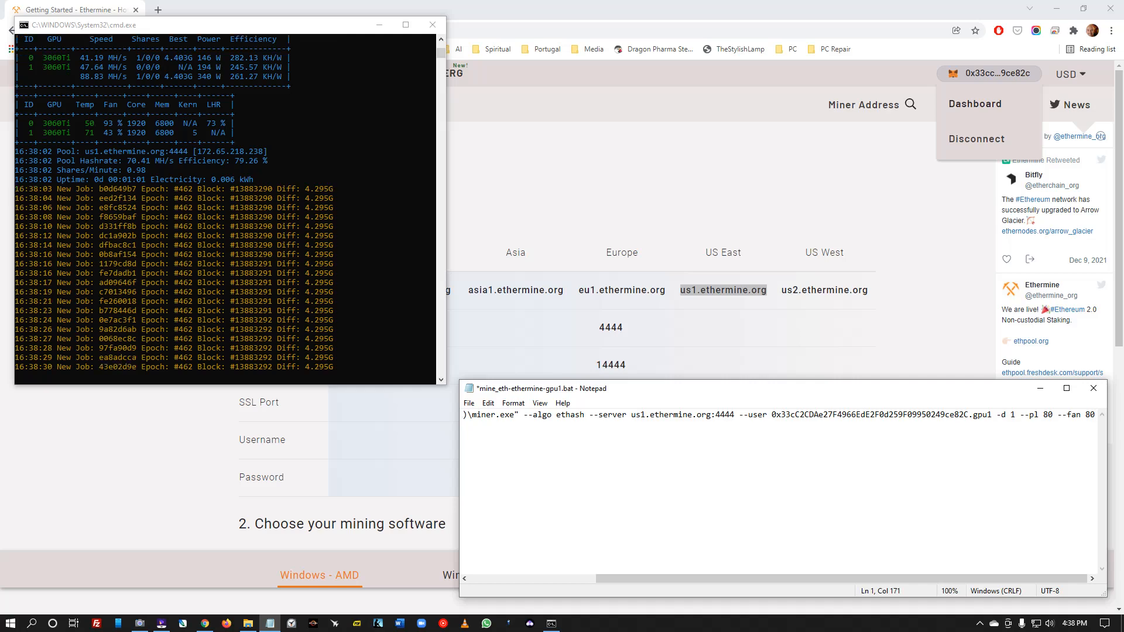
key("BackSpace")
key("BackSpace")
key("BackSpace")
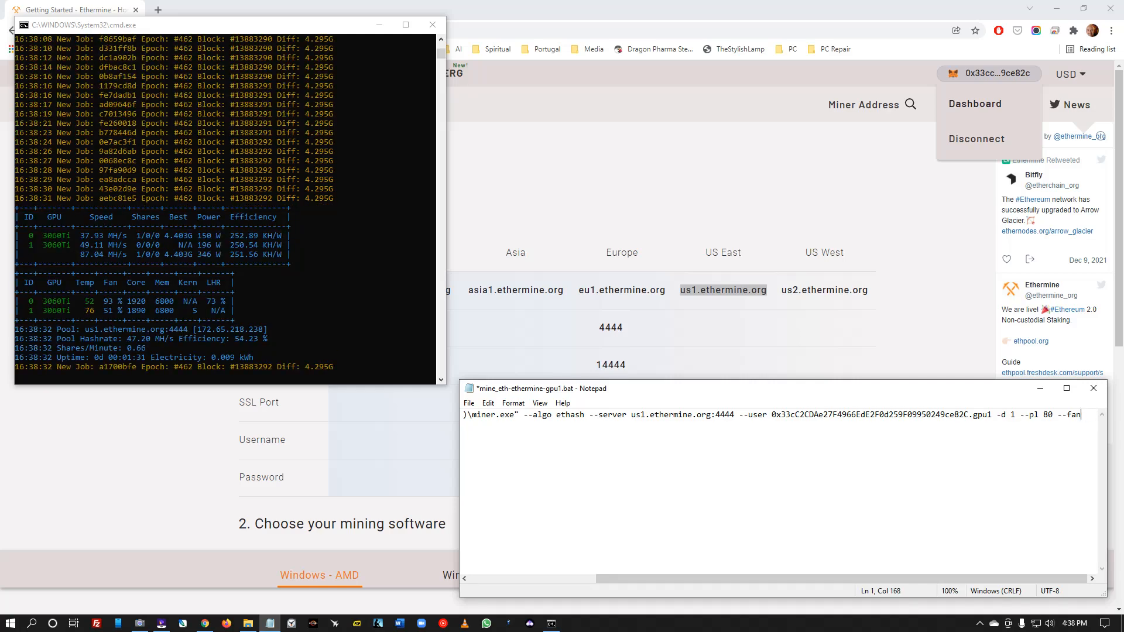
key("BackSpace")
key("BackSpace")
key("BackSpace")
type("t")
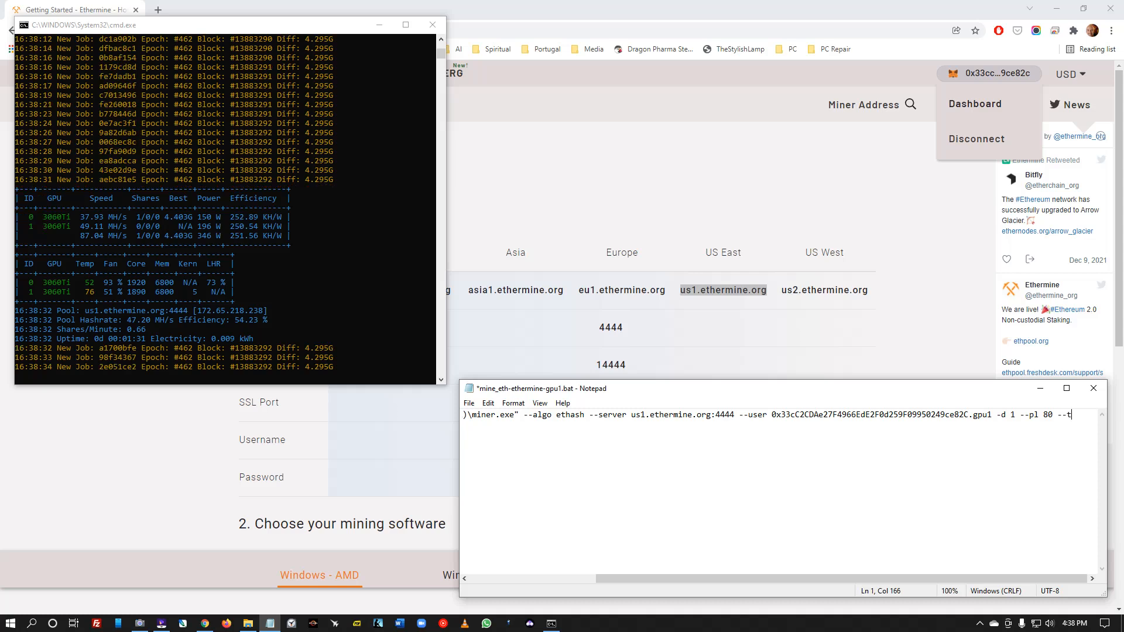
type("fan ")
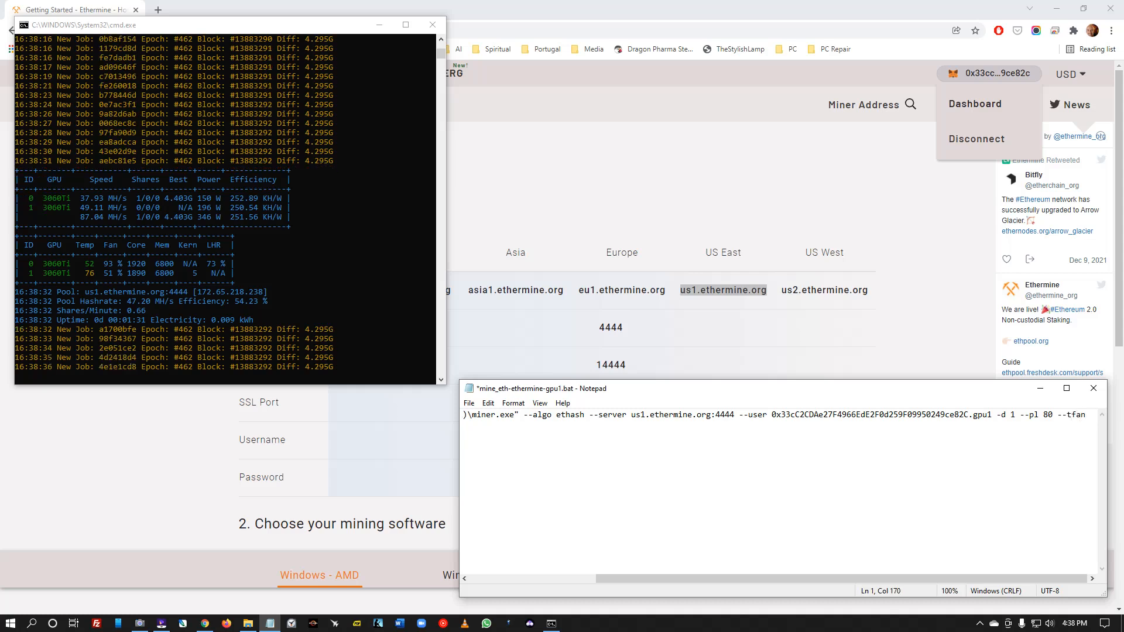
type("65")
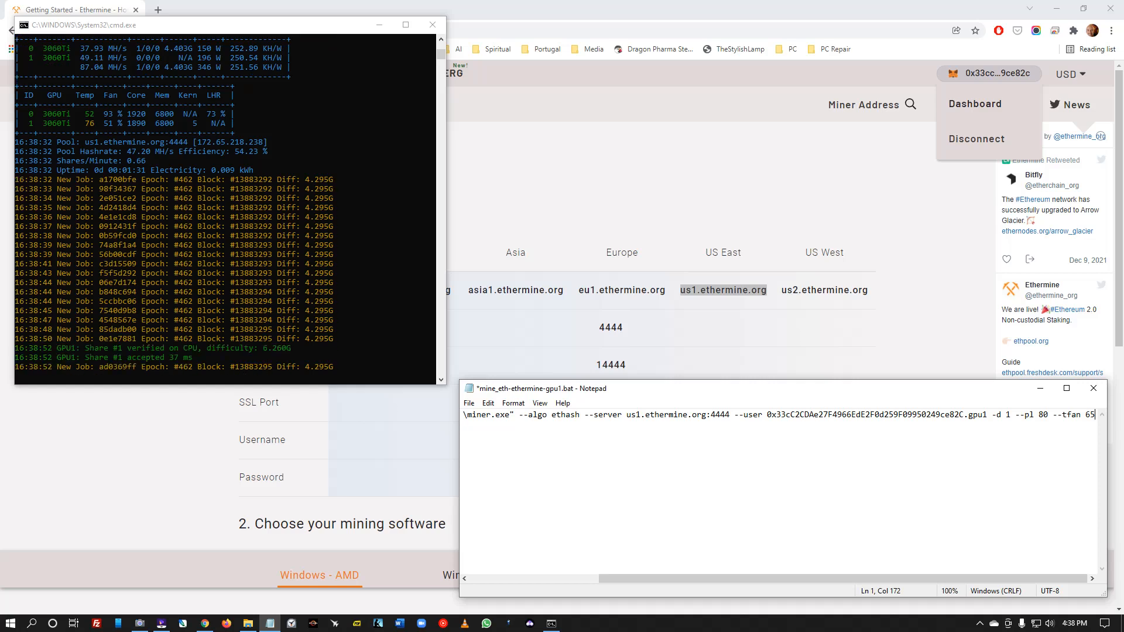
left_click(469, 403)
left_click(487, 455)
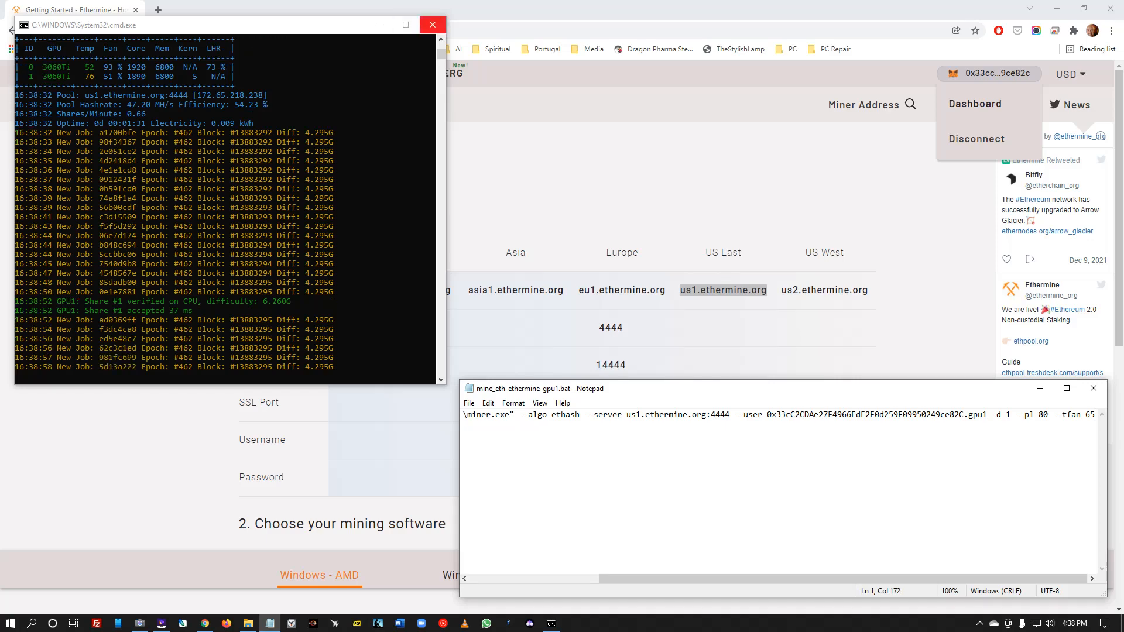
left_click(432, 24)
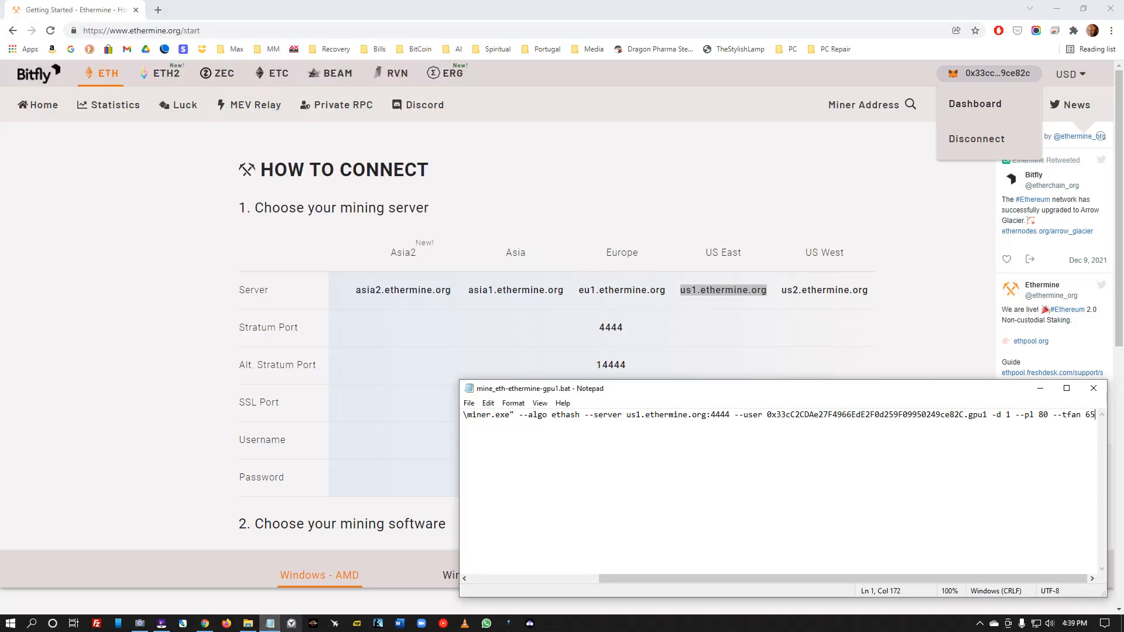
- Relaunch mine_eth-ethermine-gpu1.bat as administrator and place the narrowed console at the top-left
left_click(248, 623)
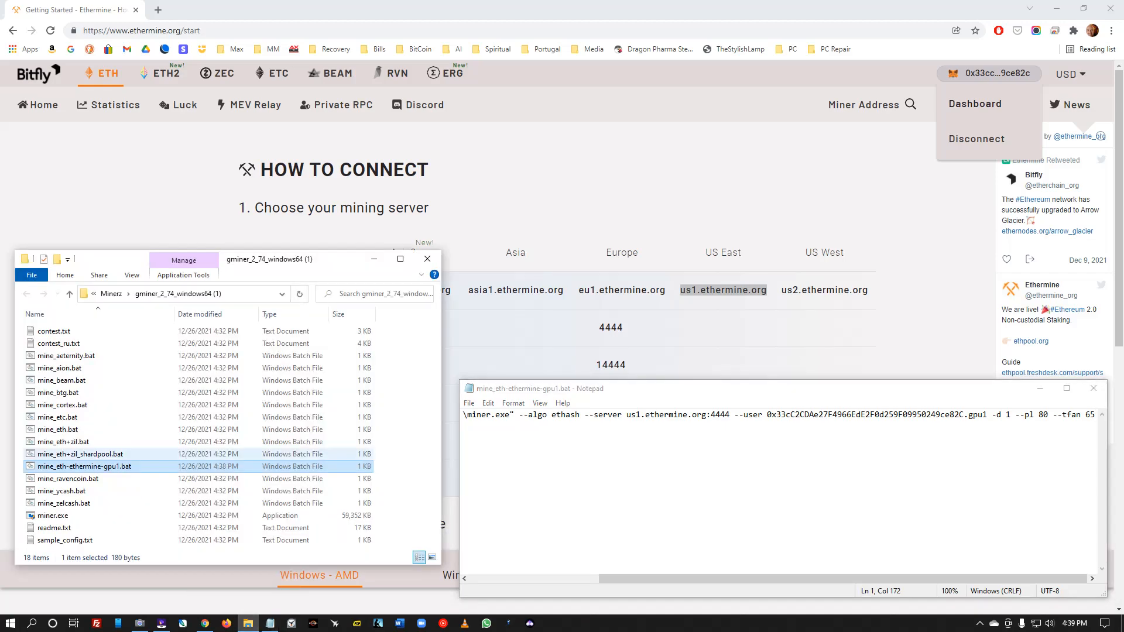
right_click(68, 466)
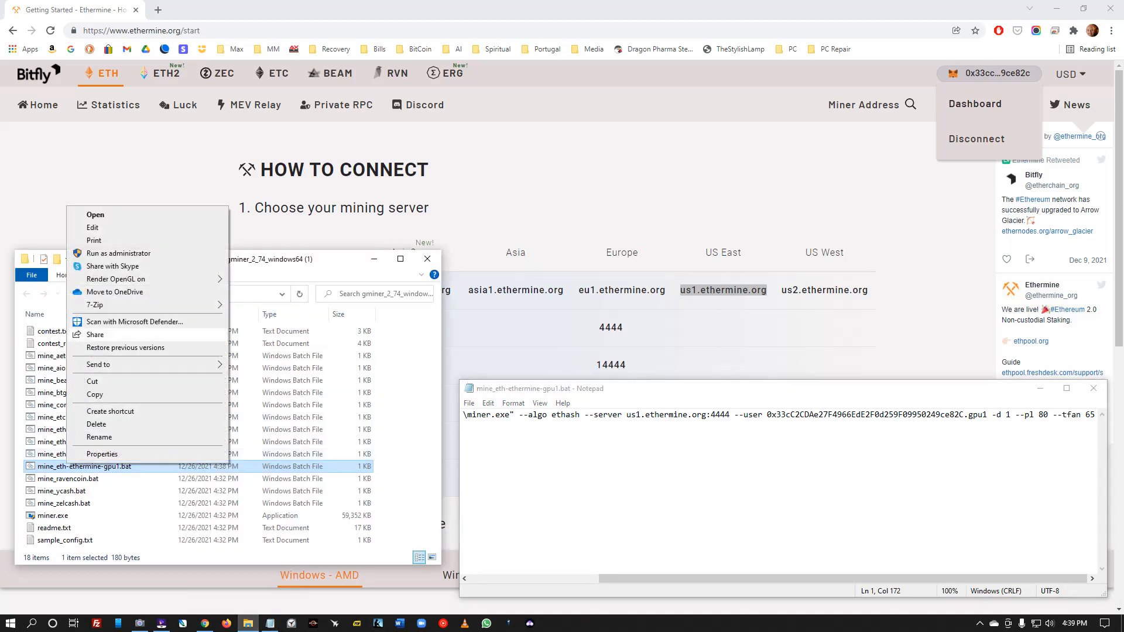
left_click(118, 253)
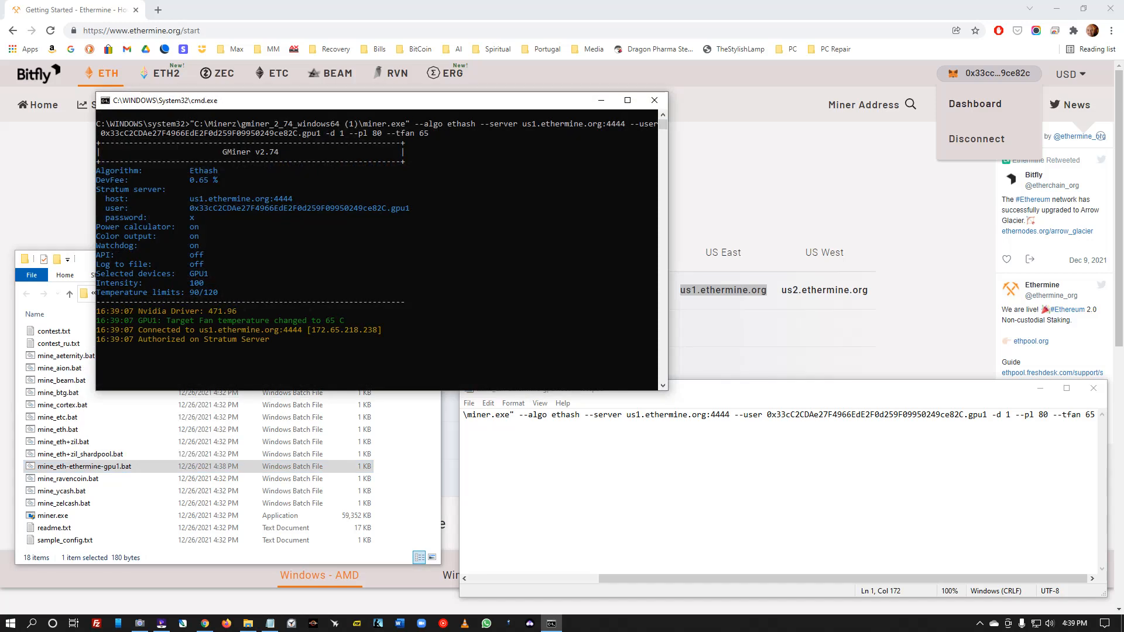
left_click_drag(327, 101, 230, 12)
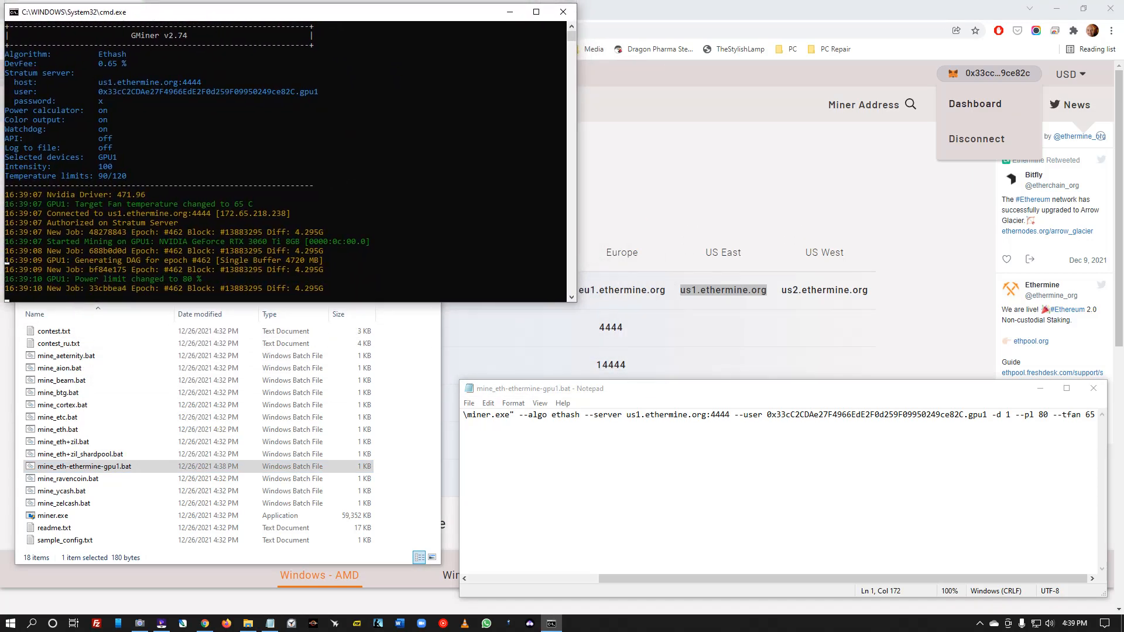
left_click_drag(577, 164, 397, 165)
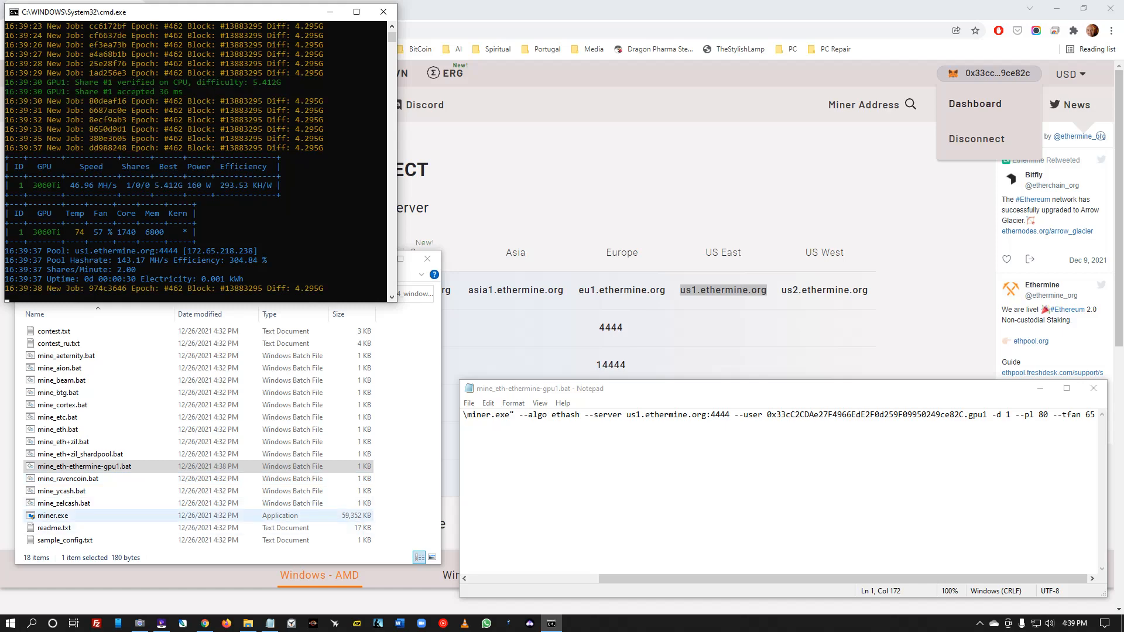
- Keep GPU2 as the master graphics card in MSI Afterburner's properties
left_click(334, 623)
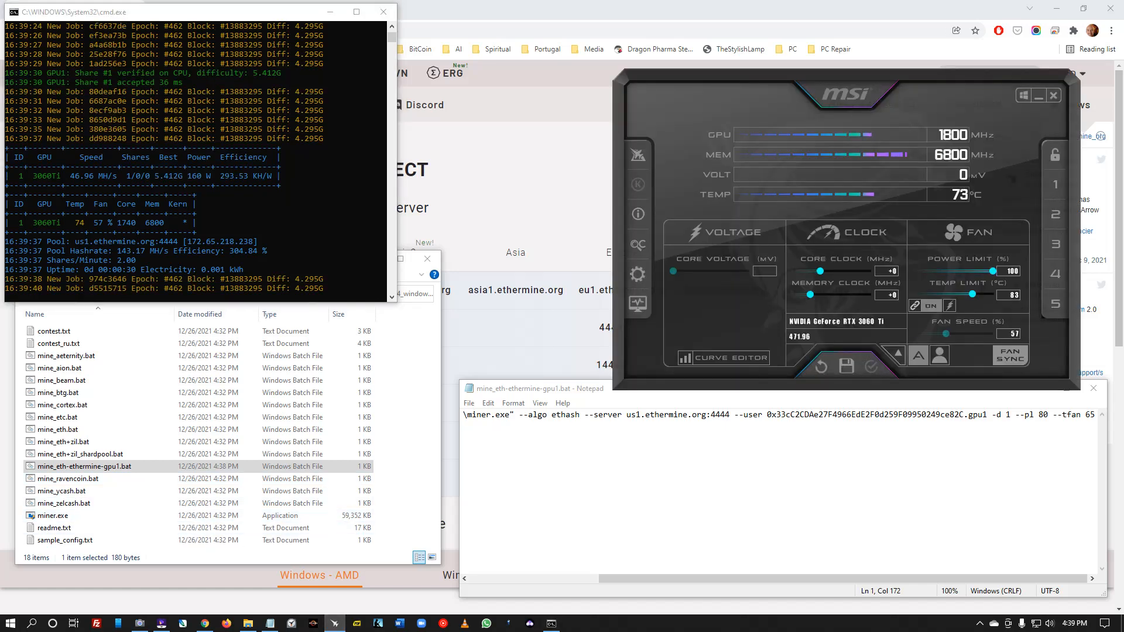
left_click(637, 274)
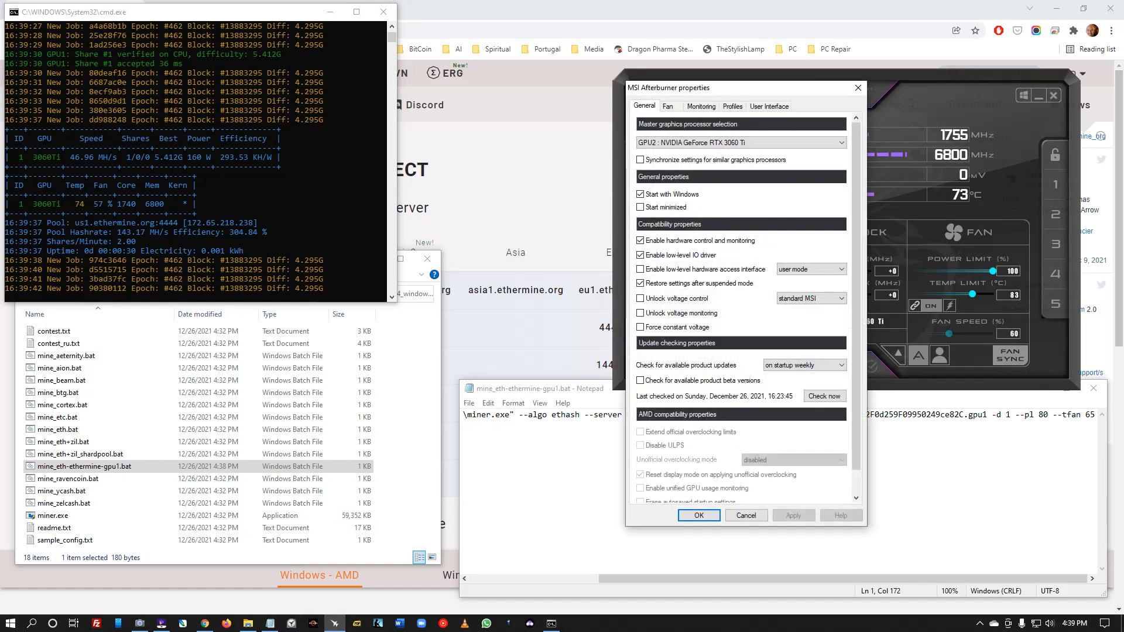
left_click(740, 142)
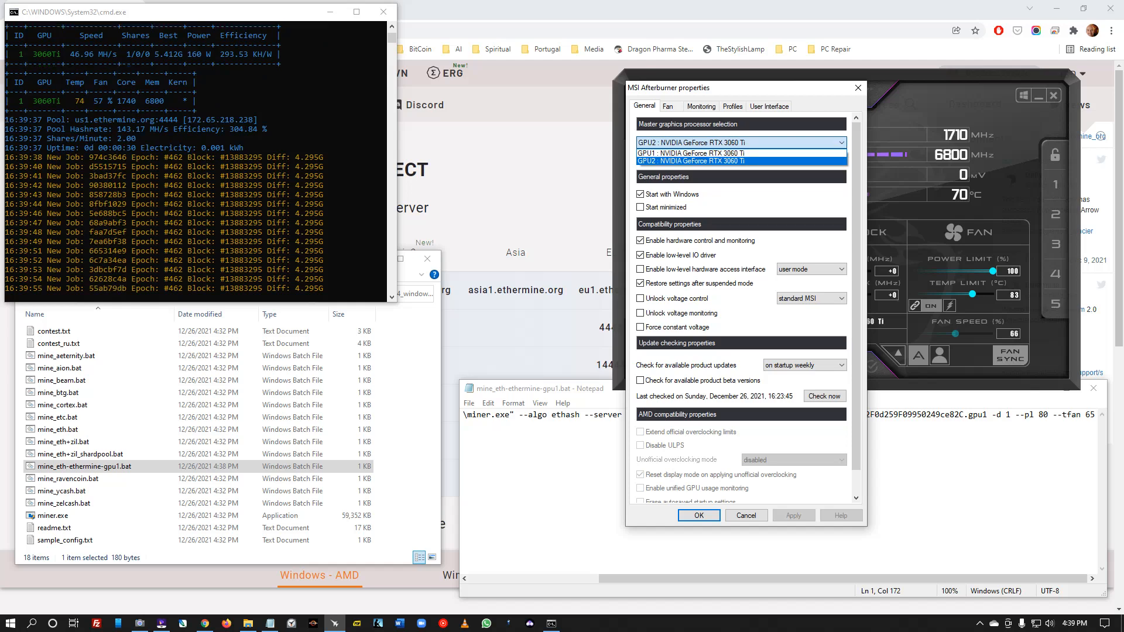
left_click(691, 161)
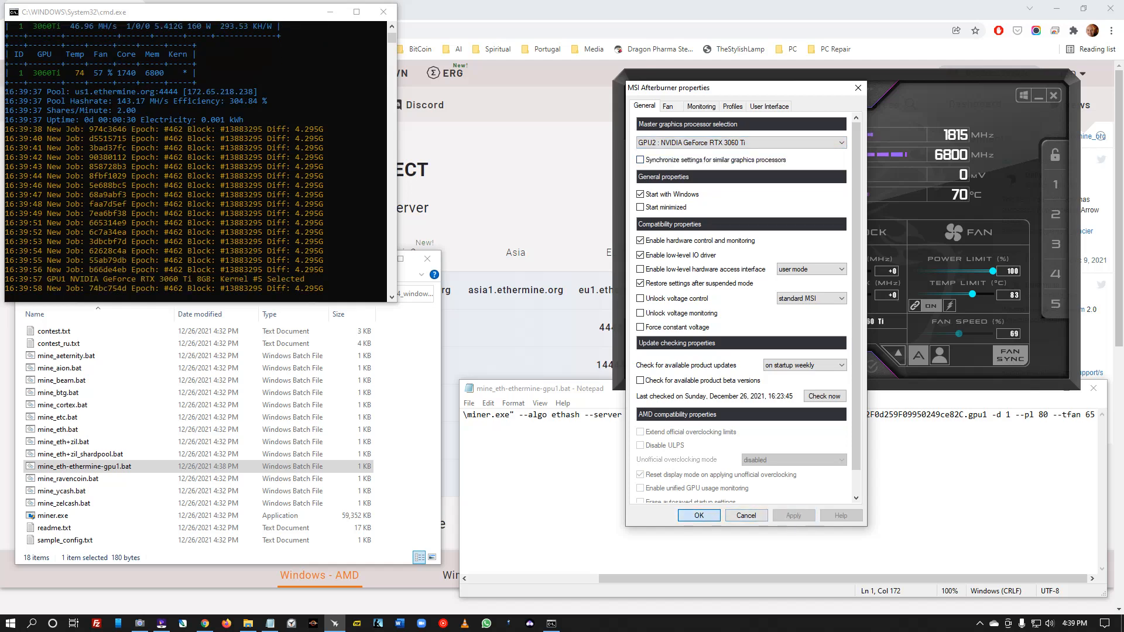
left_click(699, 515)
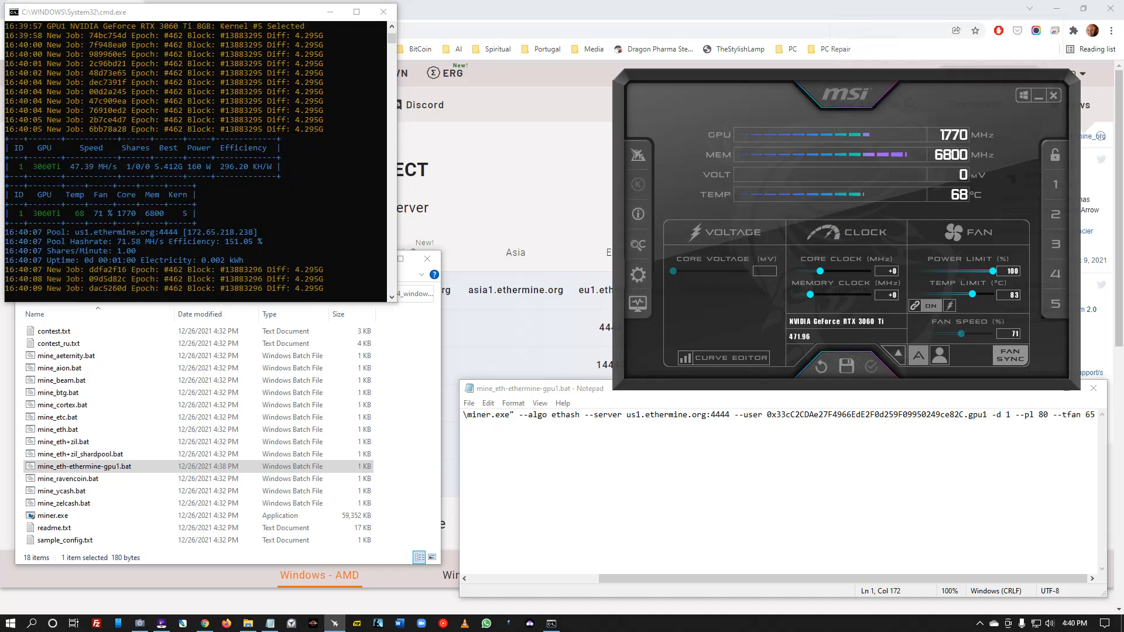
- Reopen and close Afterburner's settings, then minimize and restore the Afterburner window
left_click(638, 273)
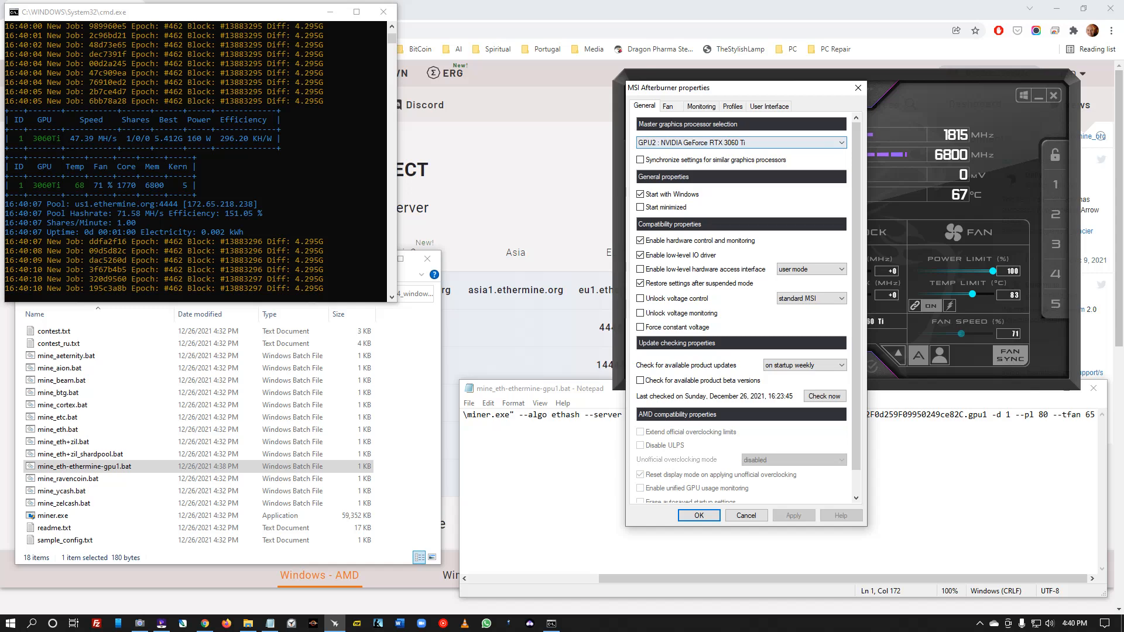
left_click(858, 88)
left_click(1054, 95)
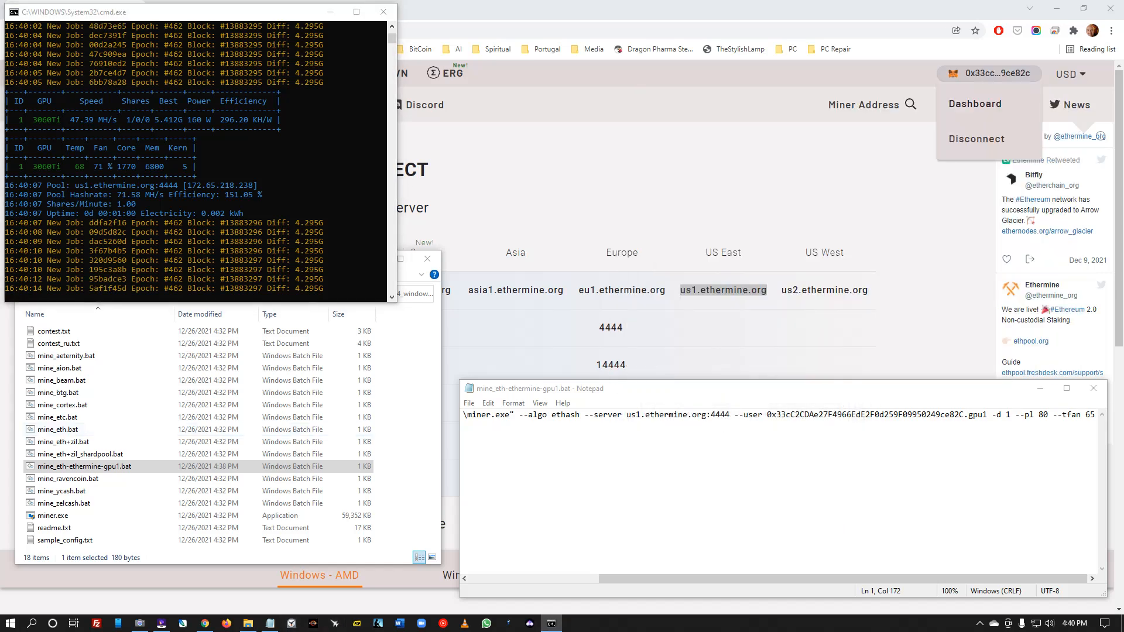
left_click(334, 623)
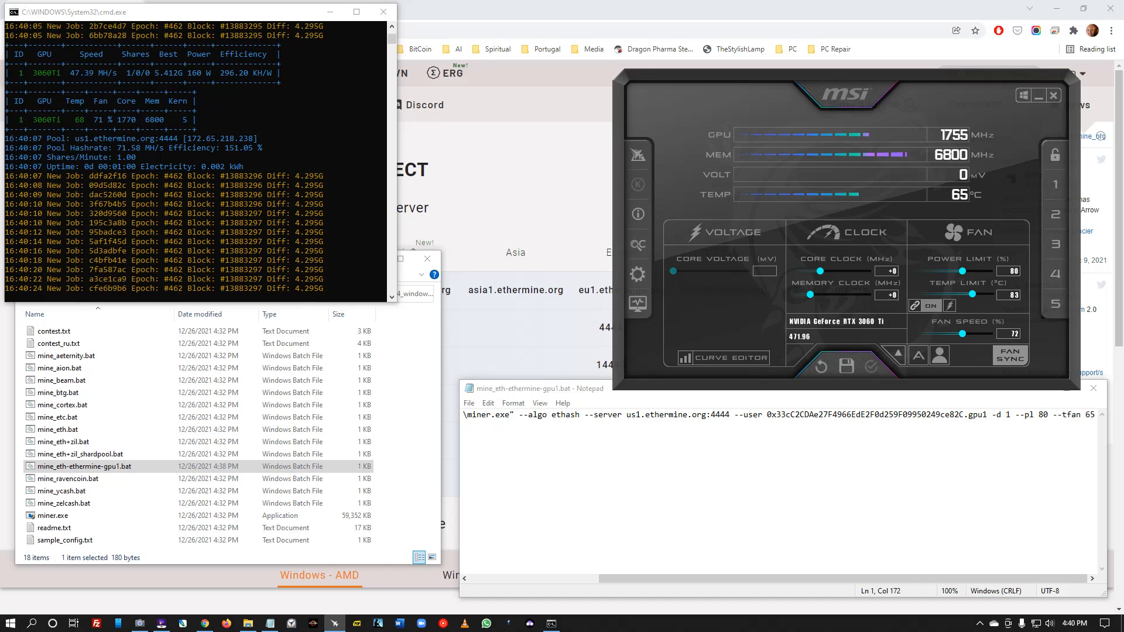
- Set the core clock offset back to +0 after the slider dropped it to -502
left_click_drag(845, 93, 876, 39)
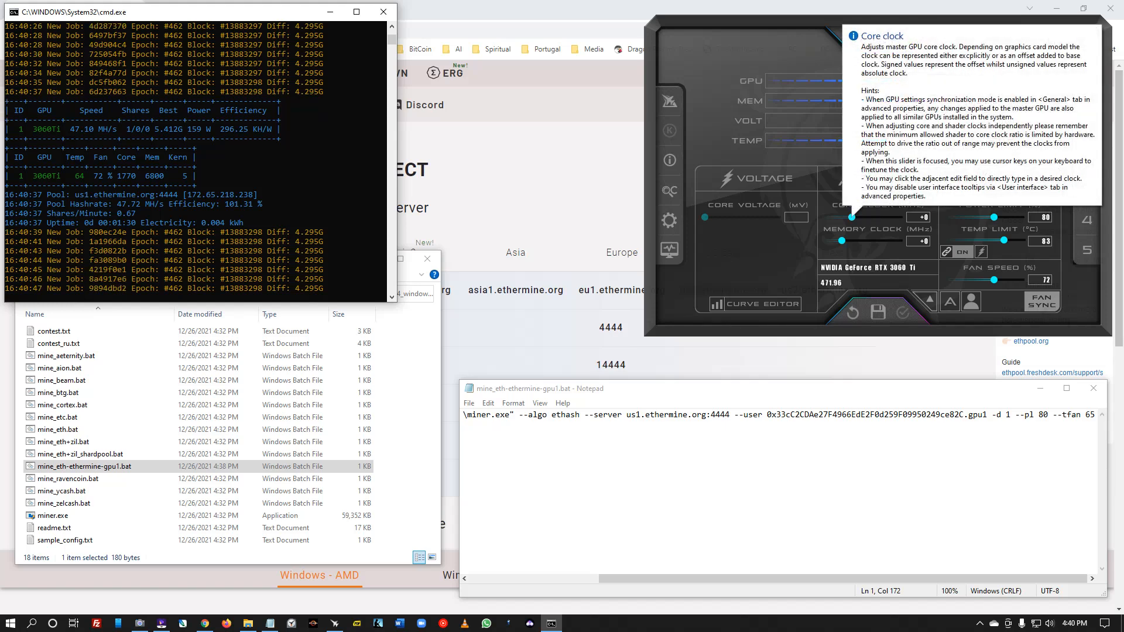
left_click_drag(852, 217, 826, 217)
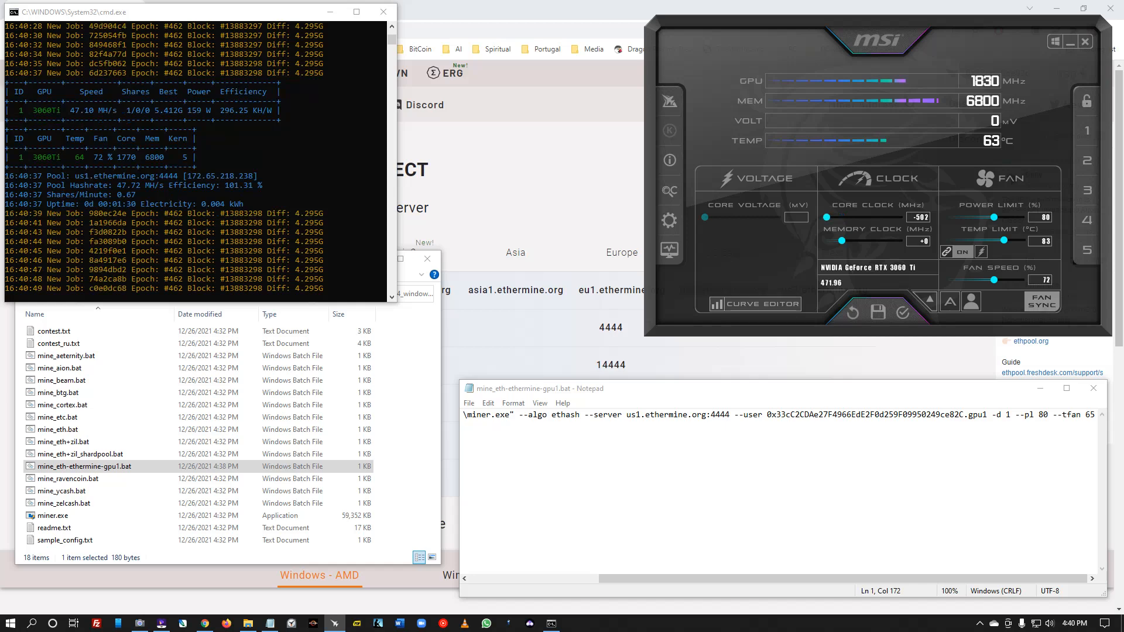
type("-pl 8")
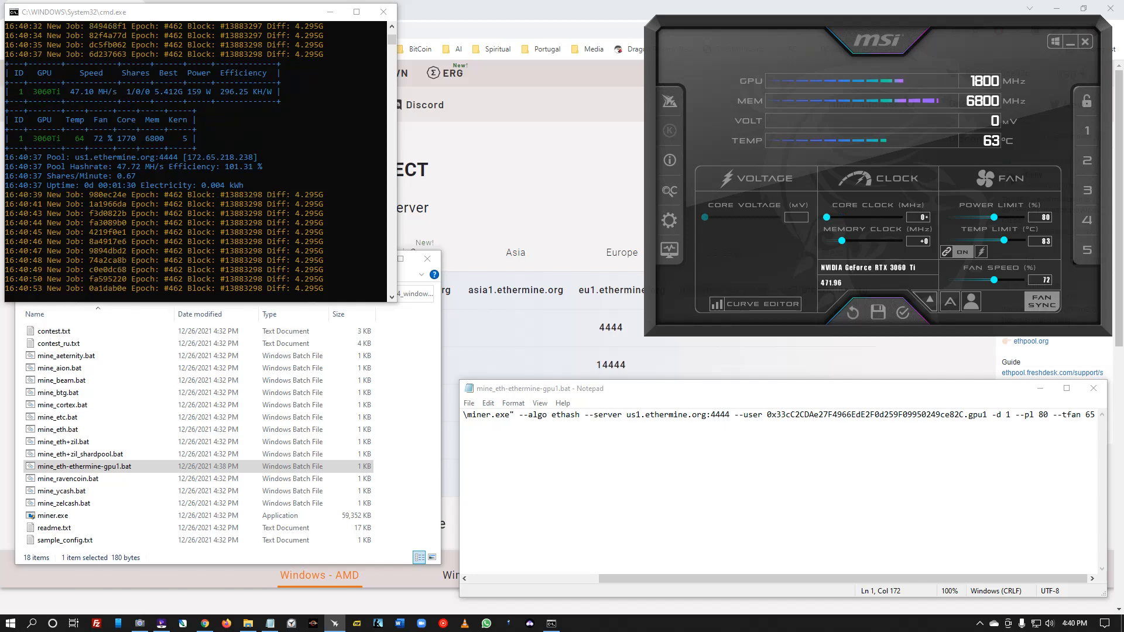
type("0")
key("Return")
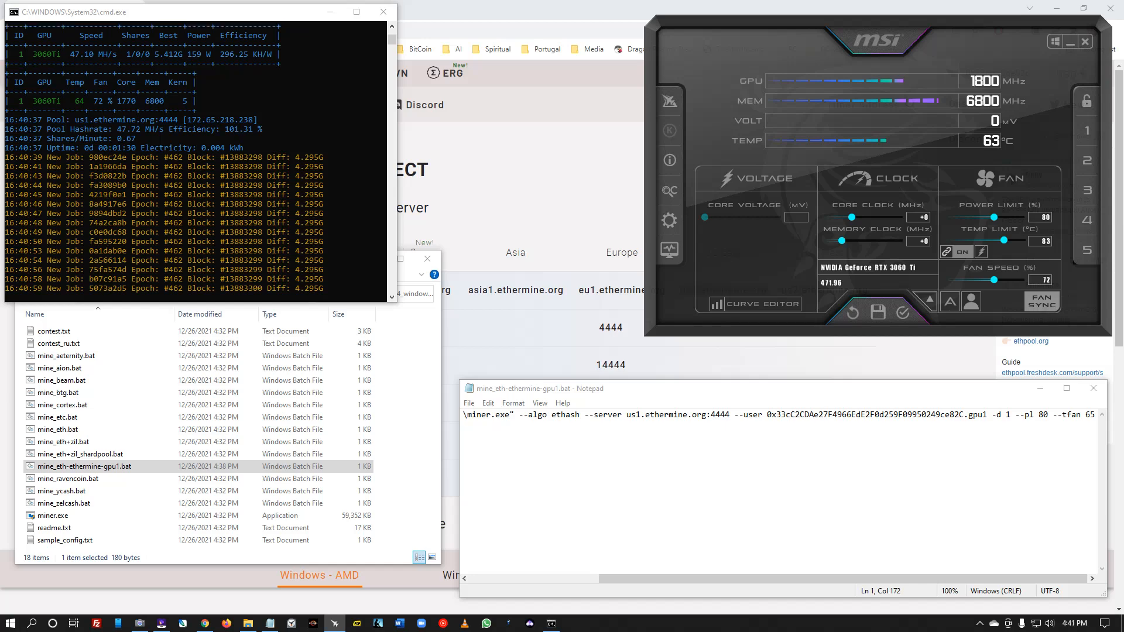
left_click_drag(852, 217, 826, 217)
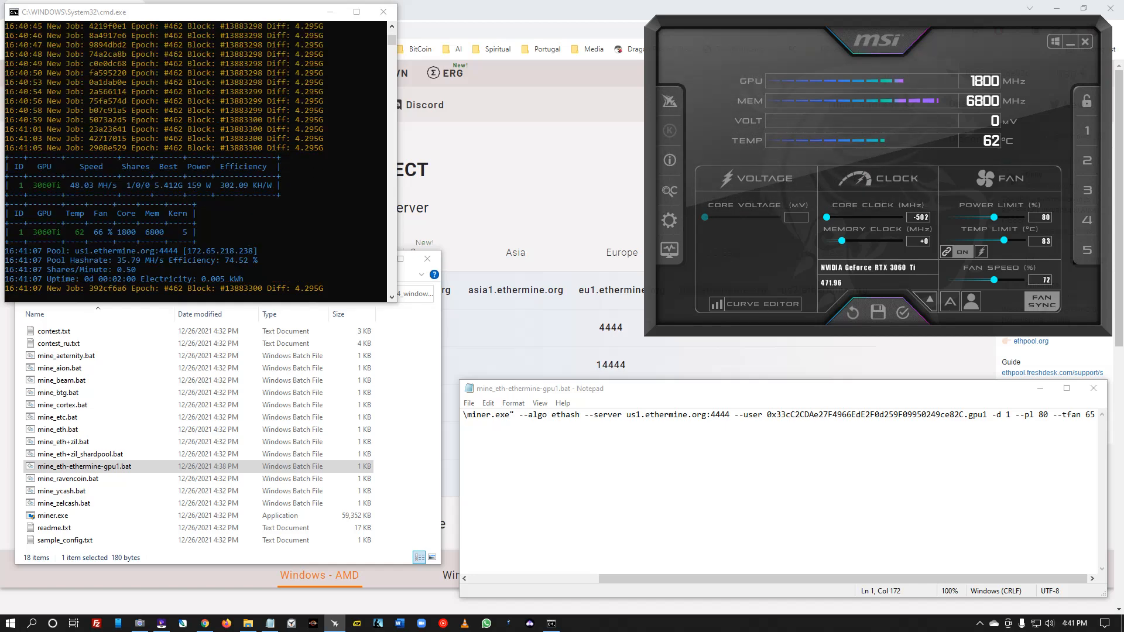
type("0")
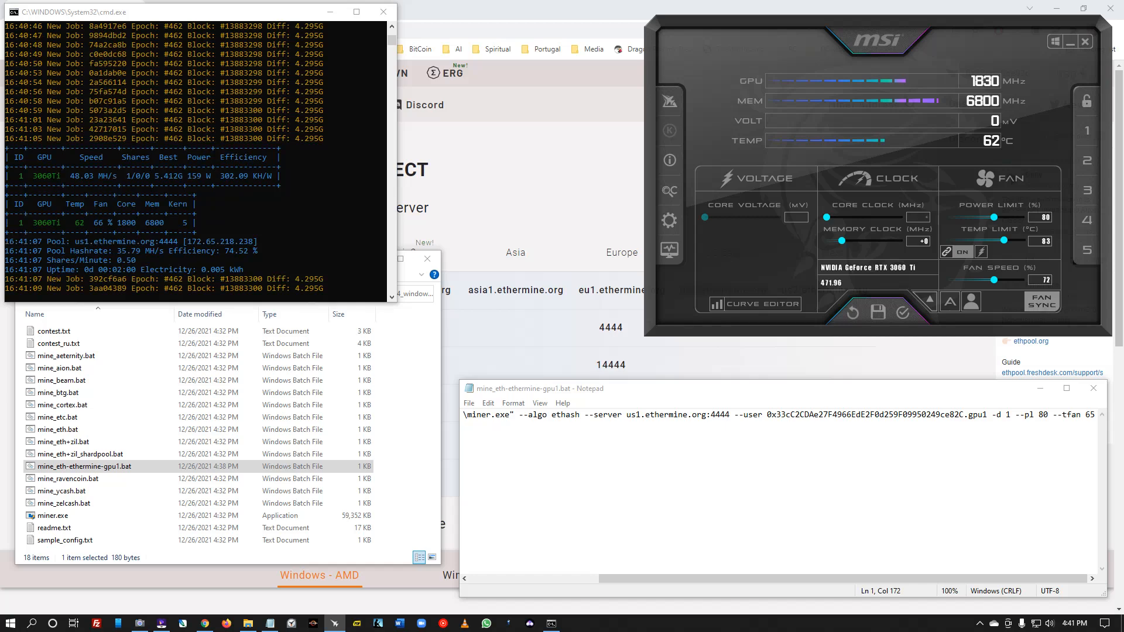
key("Return")
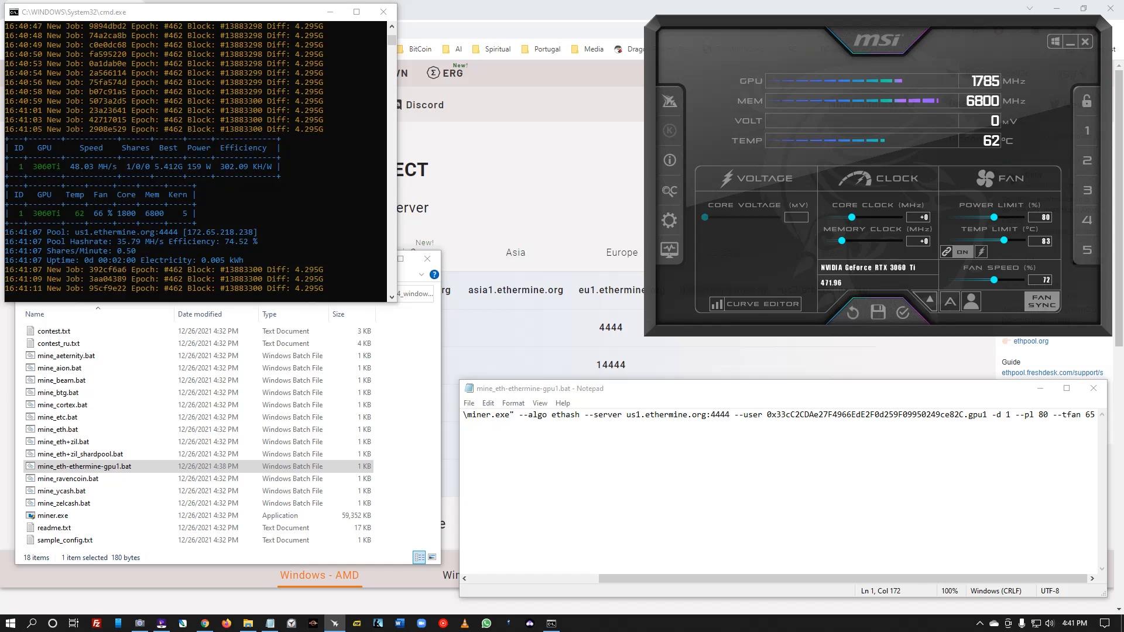
- Apply a +500 memory clock offset in MSI Afterburner
left_click(917, 241)
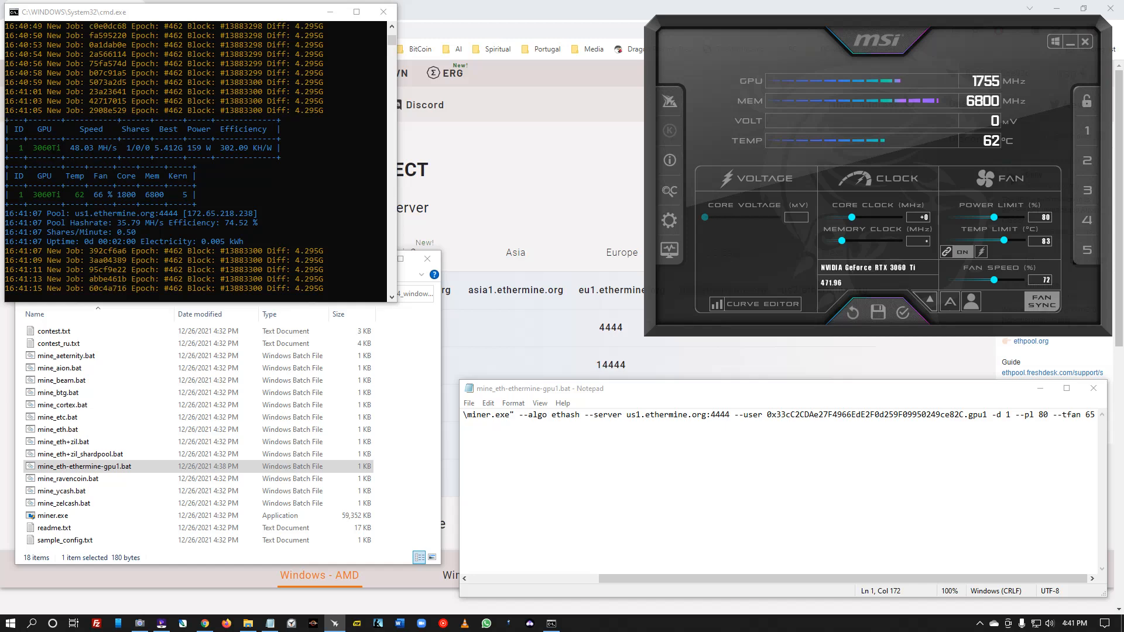
type("500")
key("Return")
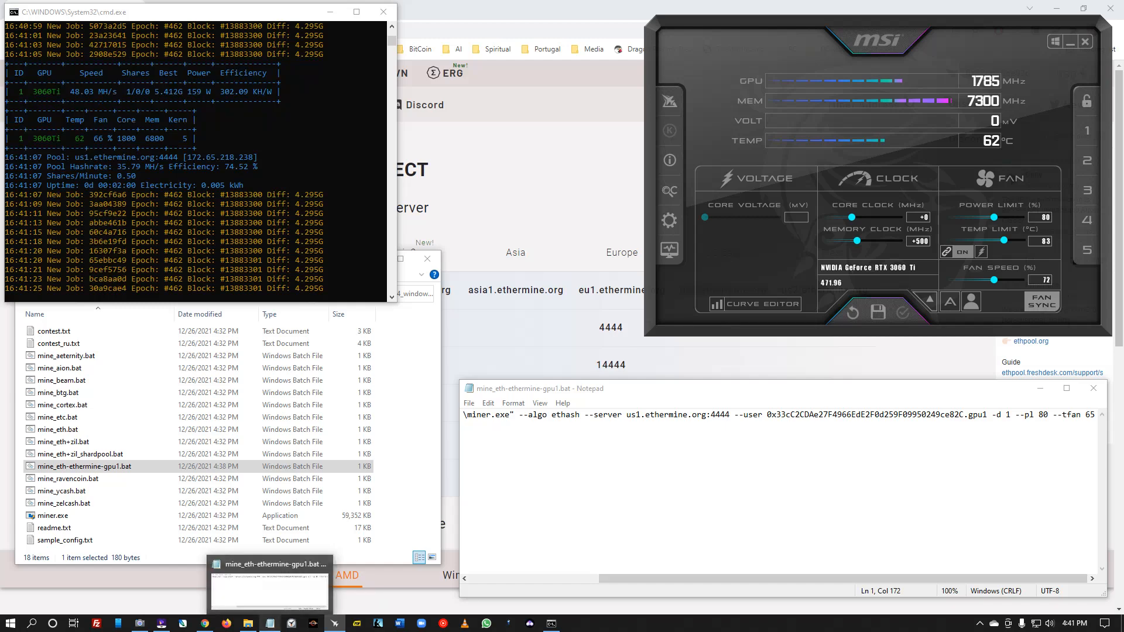
- Open a blank Untitled note and tile it beside the .bat window so the full command shows
right_click(270, 622)
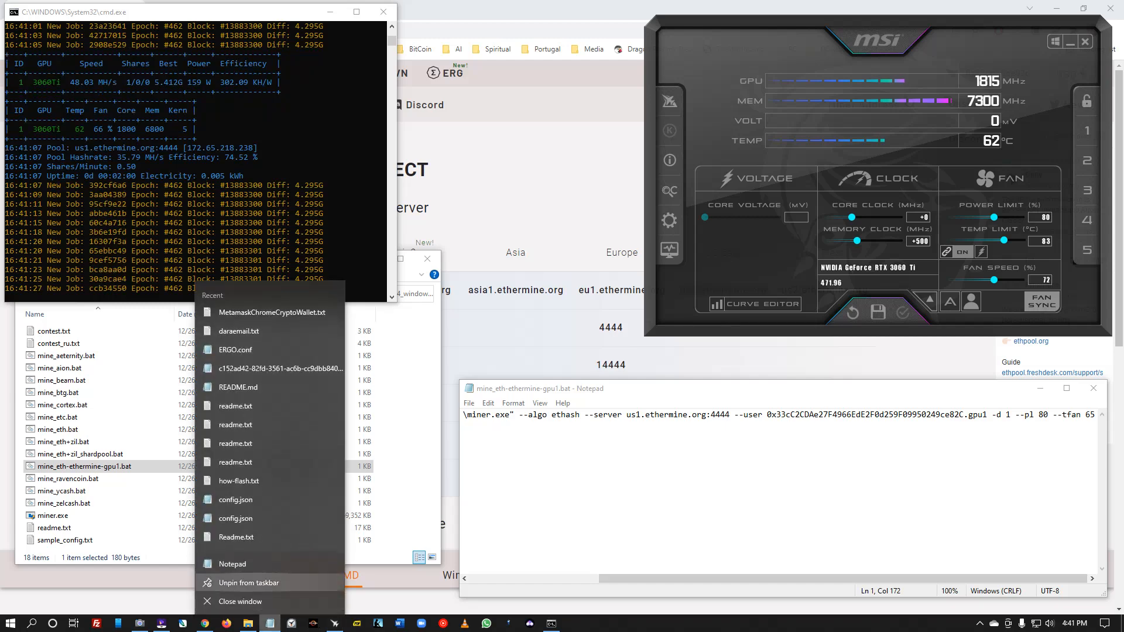
left_click(233, 565)
left_click_drag(800, 30, 350, 385)
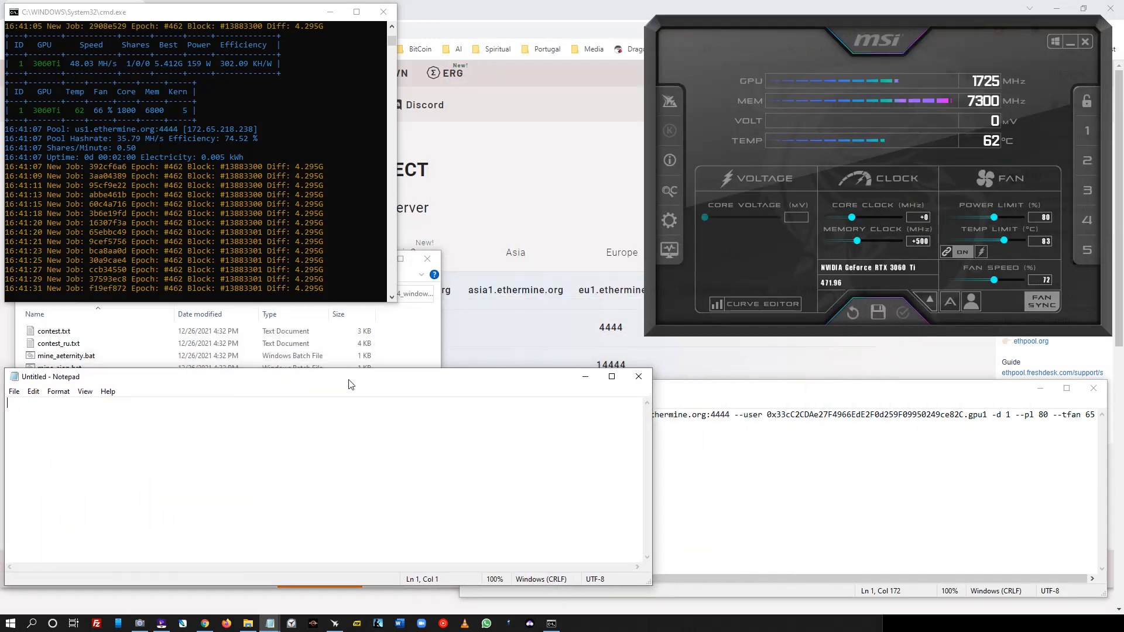
double_click(732, 387)
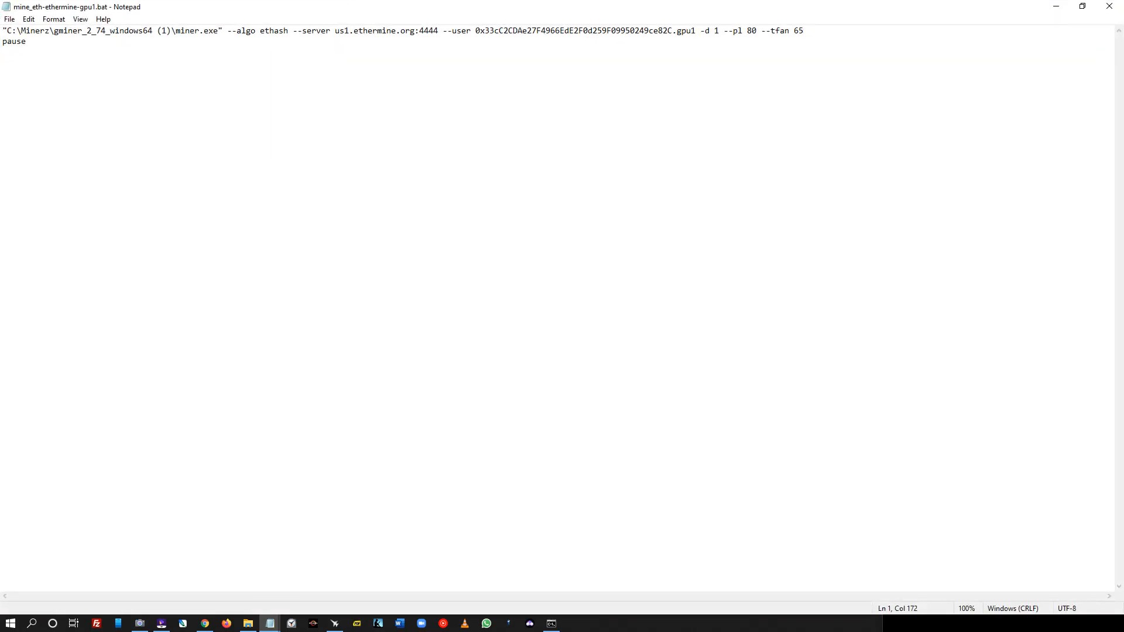
left_click_drag(673, 8, 796, 357)
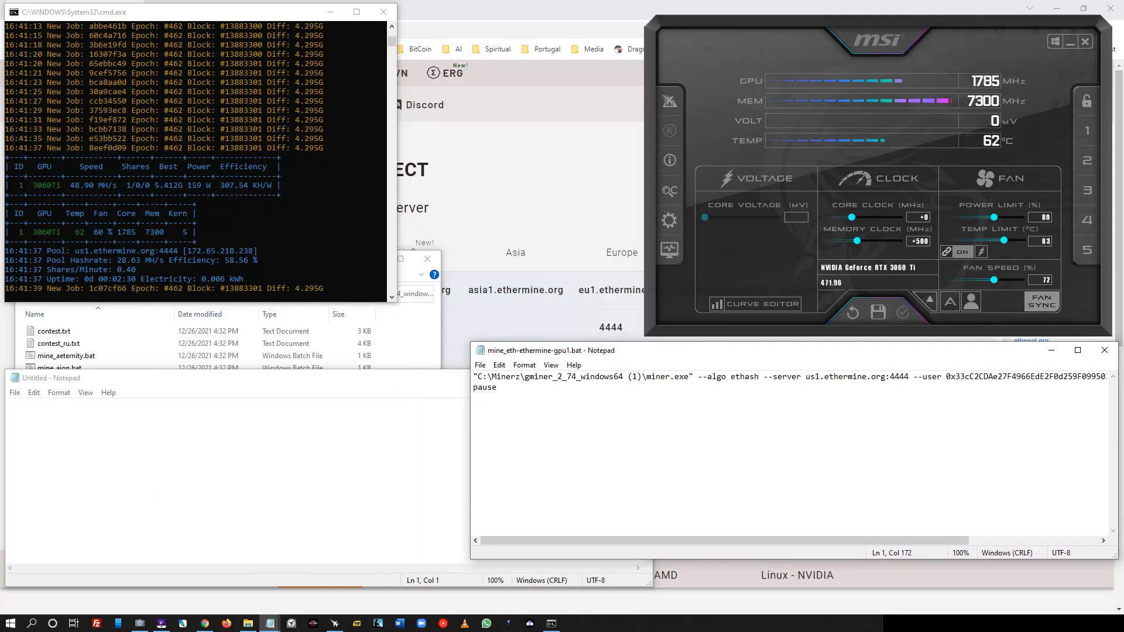
left_click(8, 404)
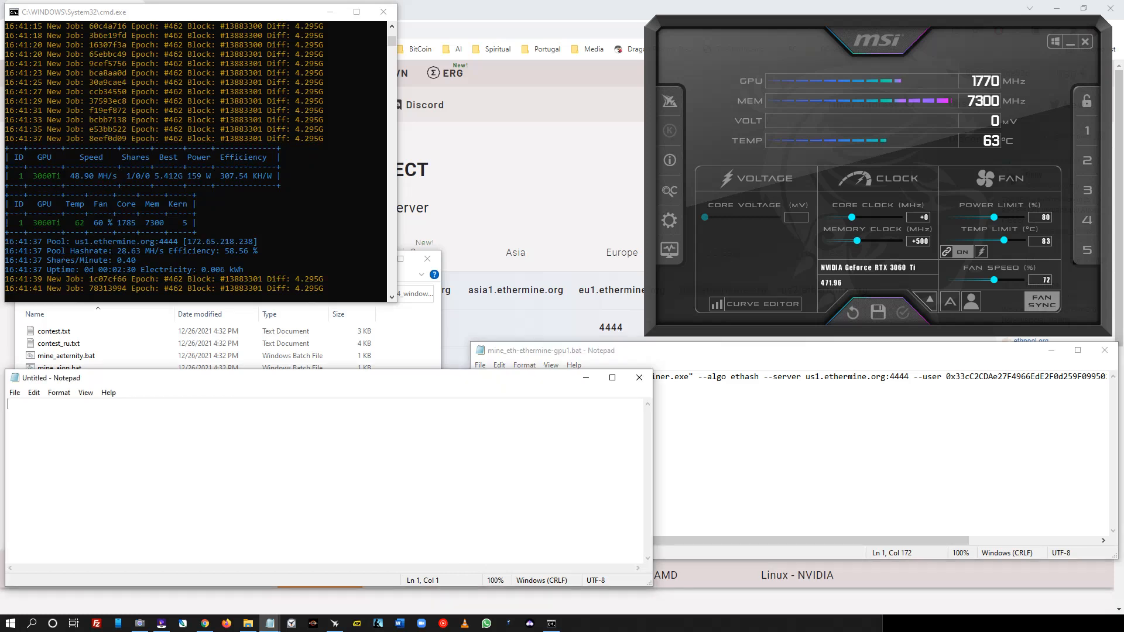
left_click_drag(652, 493, 470, 492)
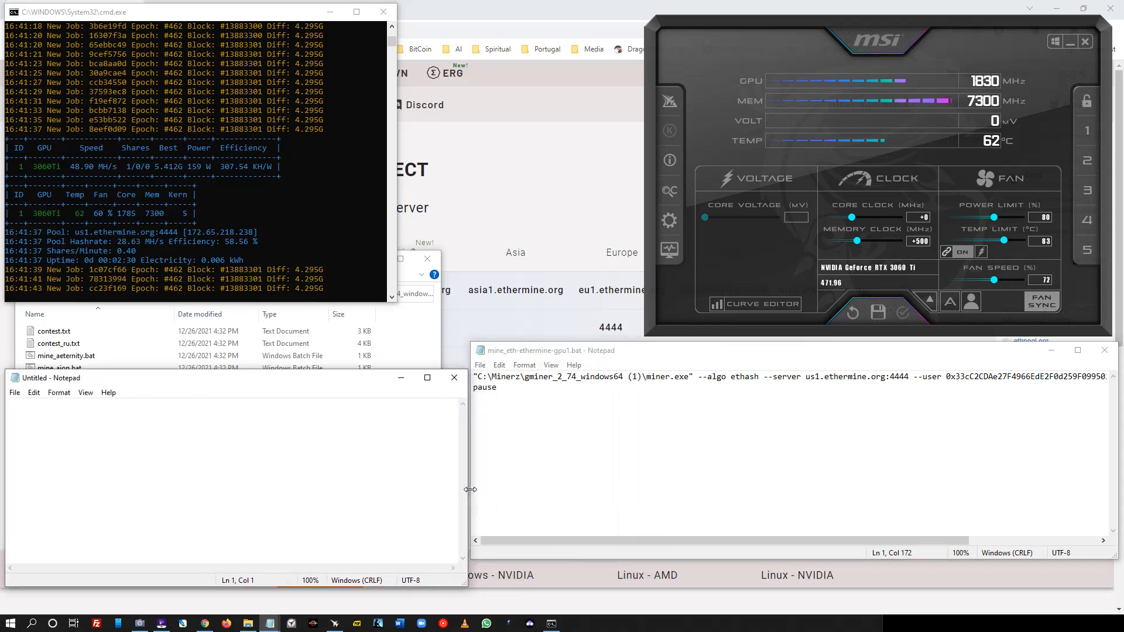
left_click_drag(192, 380, 192, 353)
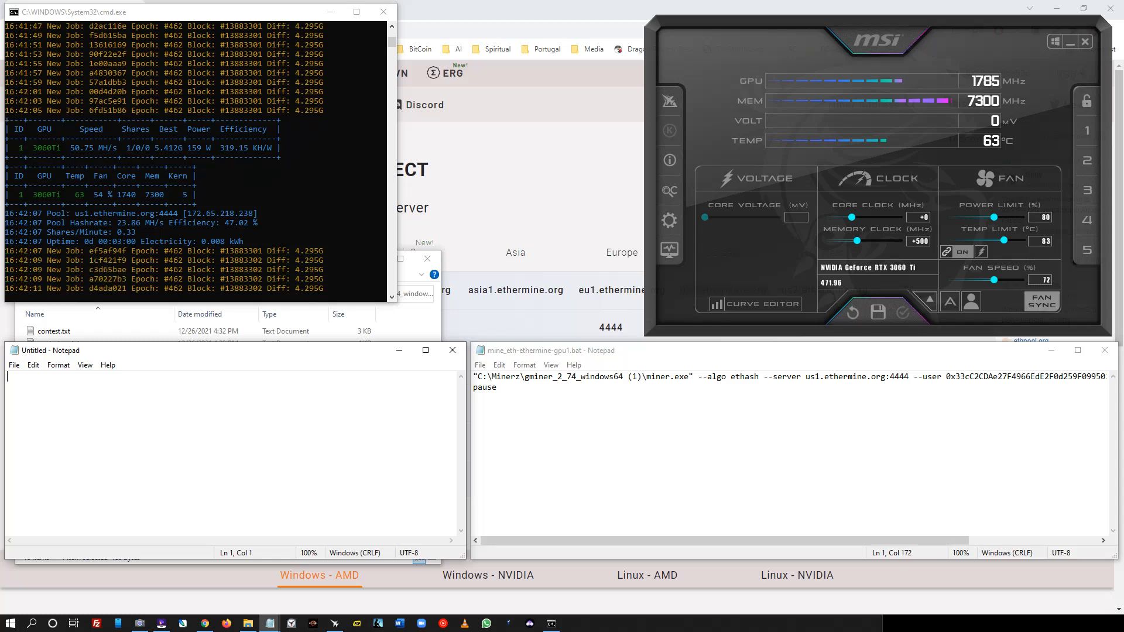
- Apply memory clock offsets of +600 and then +700 in MSI Afterburner
left_click(918, 241)
type("600")
key("Return")
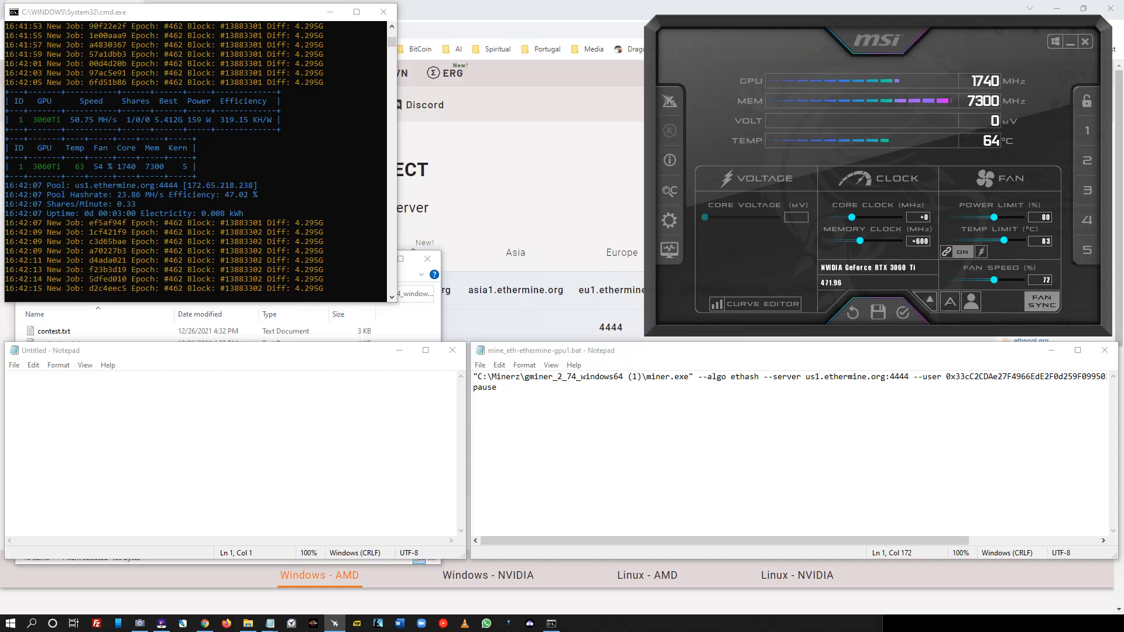
left_click(903, 312)
left_click(918, 241)
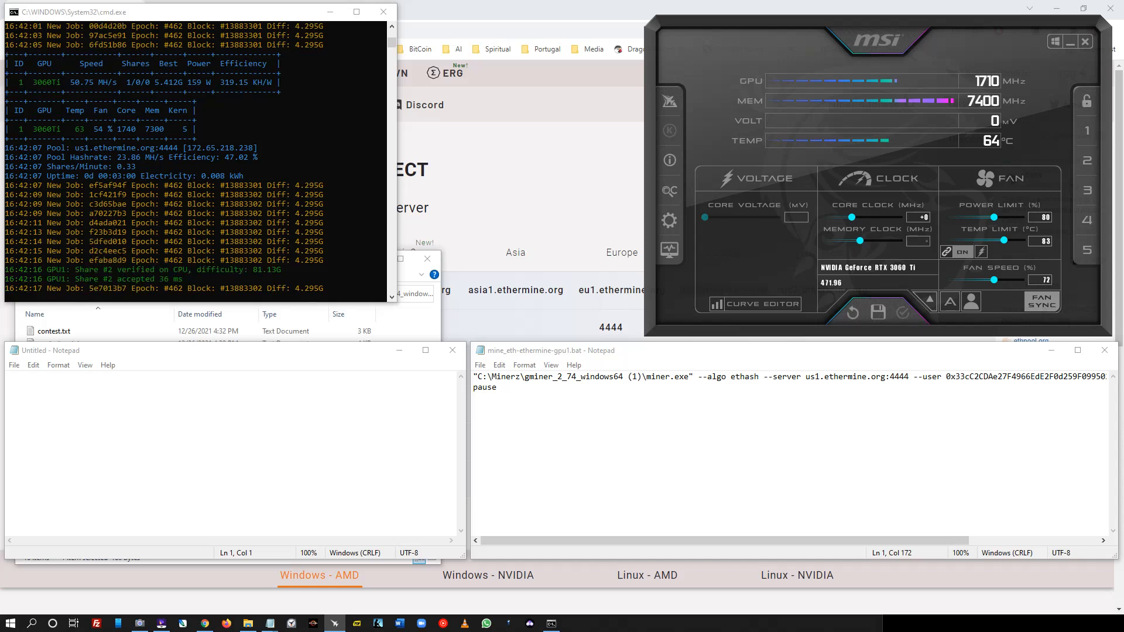
type("700")
key("Return")
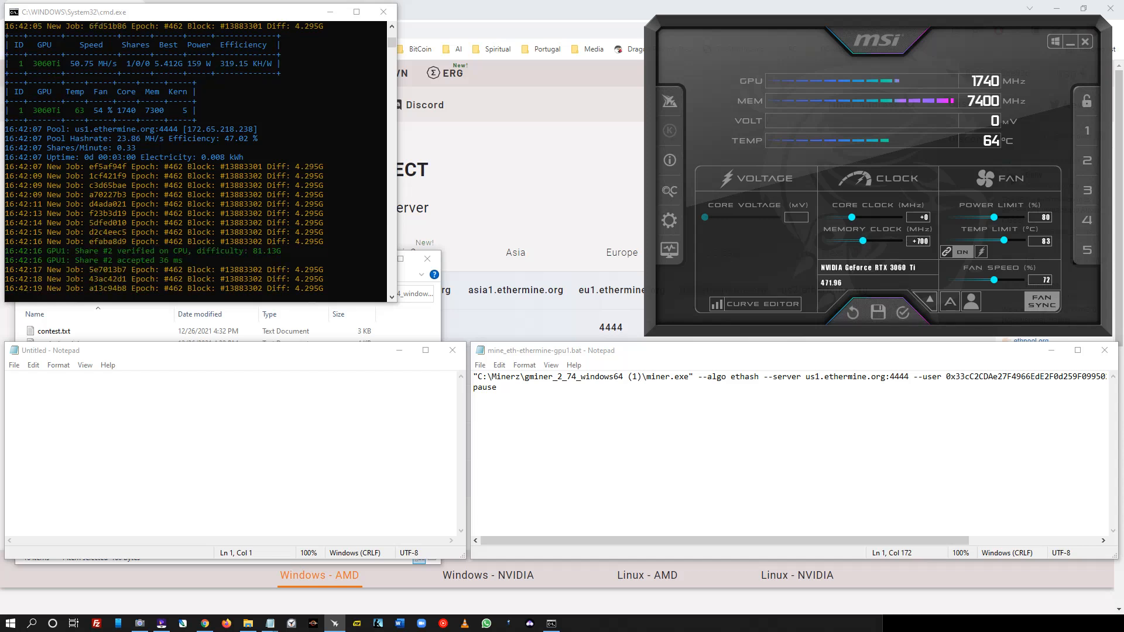
left_click(903, 312)
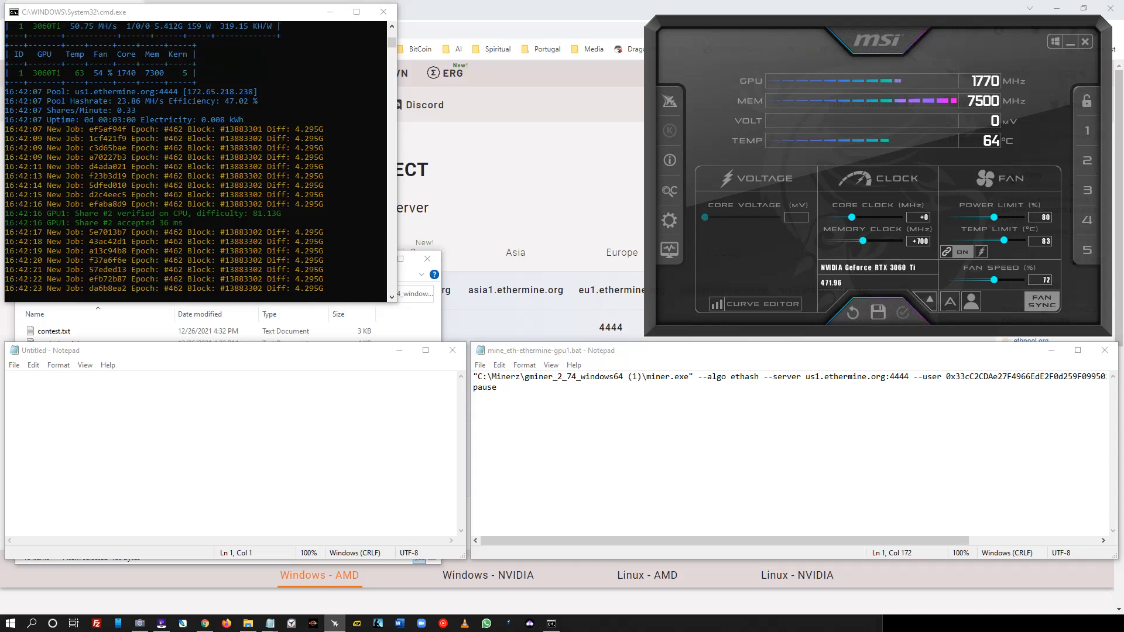
- Apply a +1500 memory clock offset, then rearrange the miner console and Afterburner windows
left_click(918, 241)
type("750")
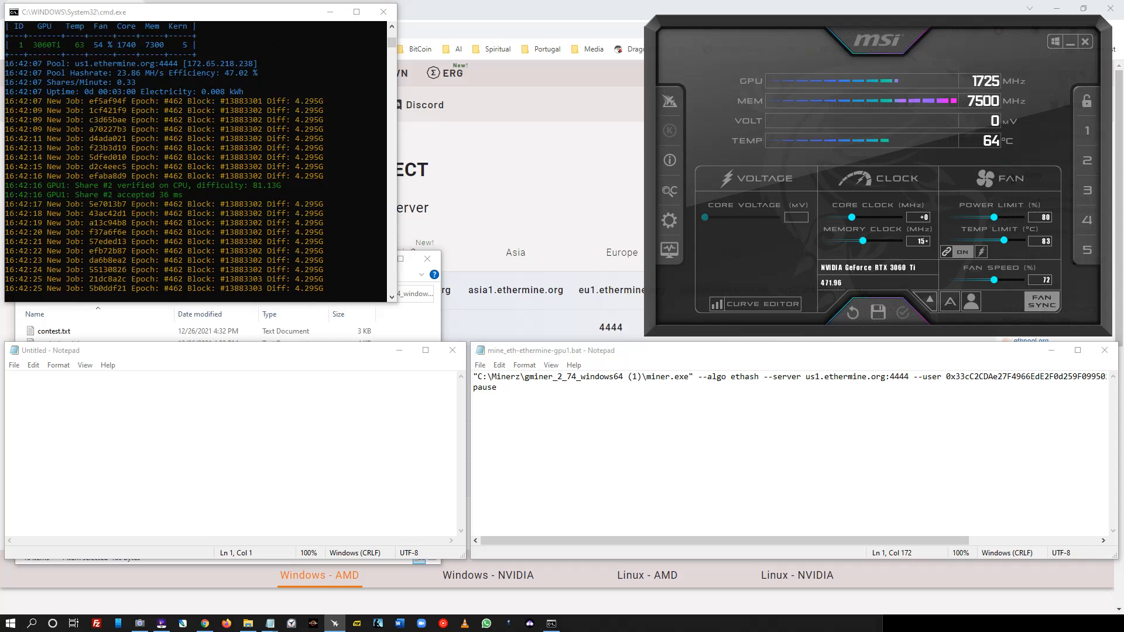
type("00")
key("Return")
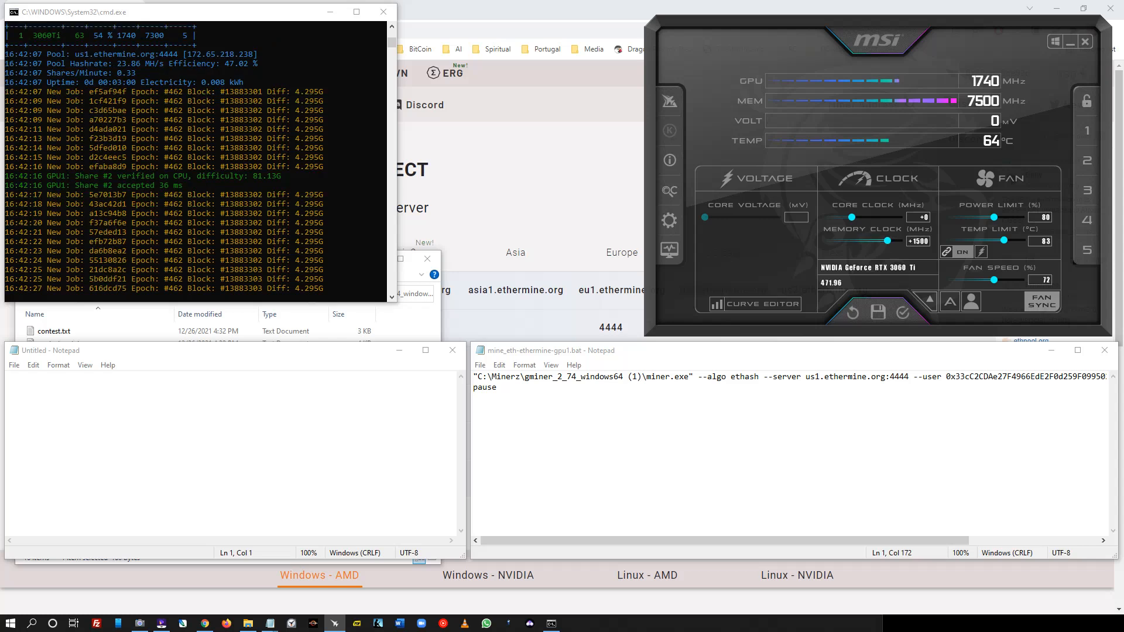
left_click(902, 312)
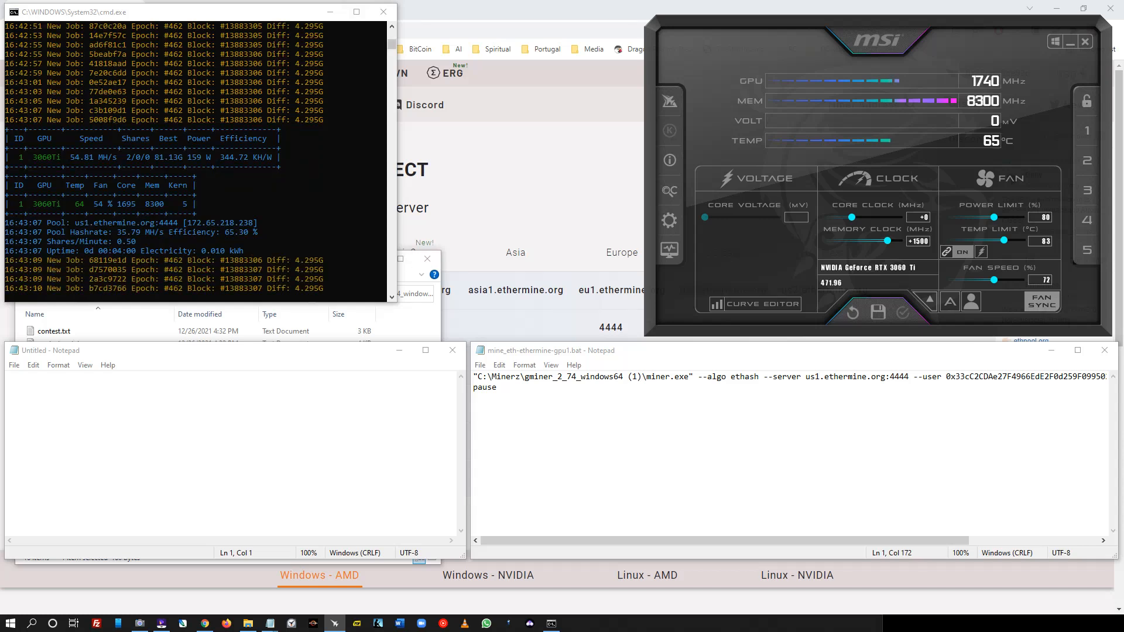
left_click_drag(397, 130, 363, 130)
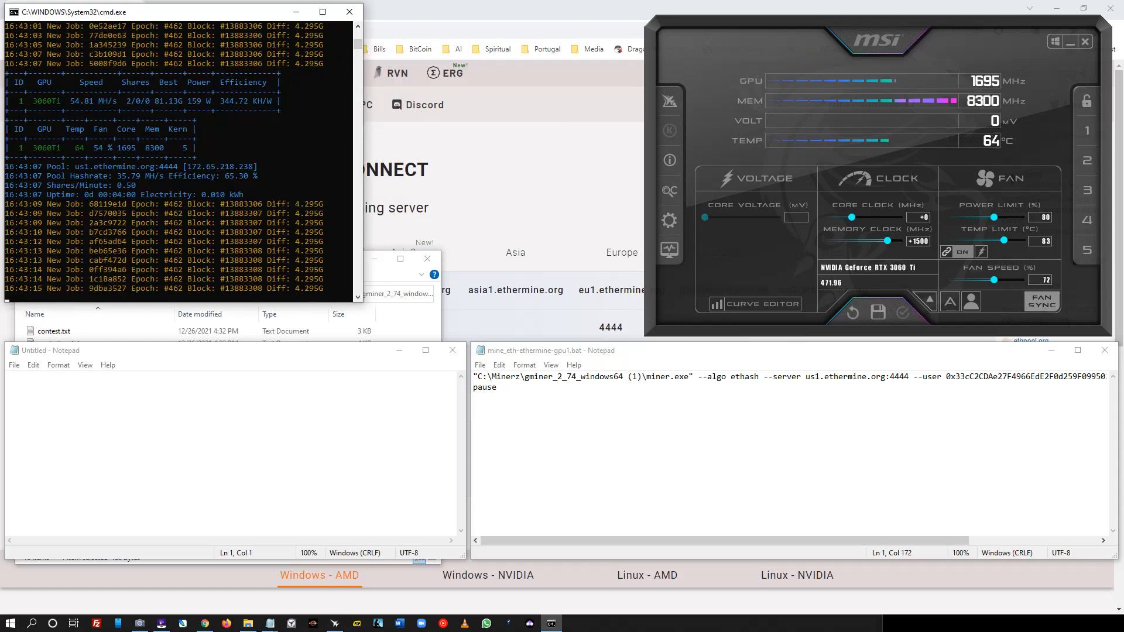
left_click_drag(878, 40, 883, 34)
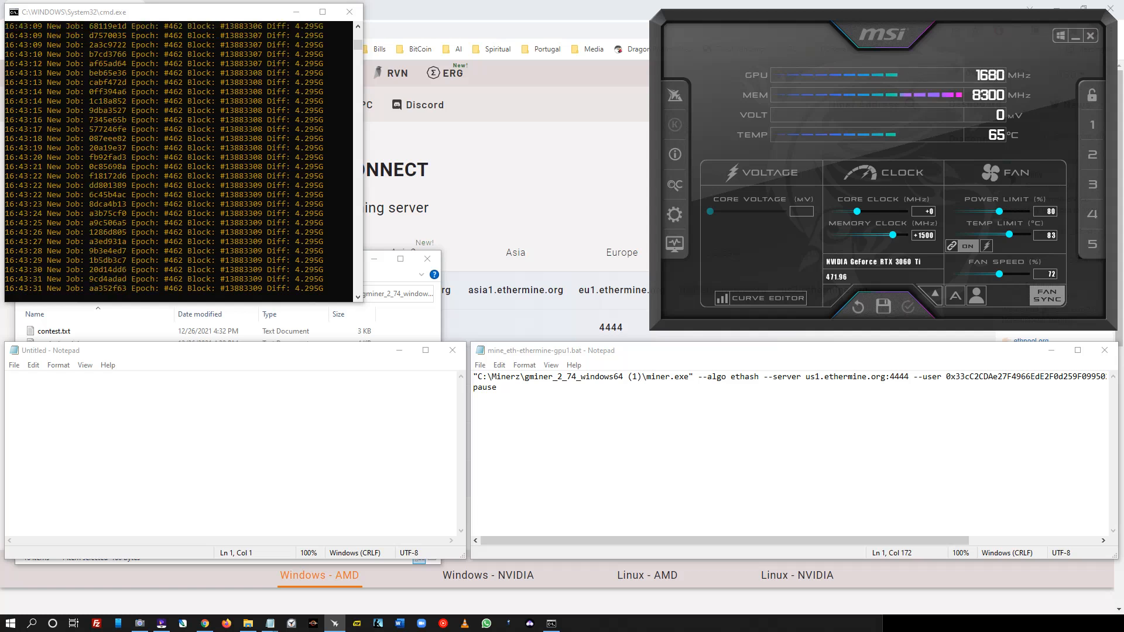
- Append '--mclock 1500' to the GMiner command line and save the batch file
left_click_drag(725, 541, 854, 541)
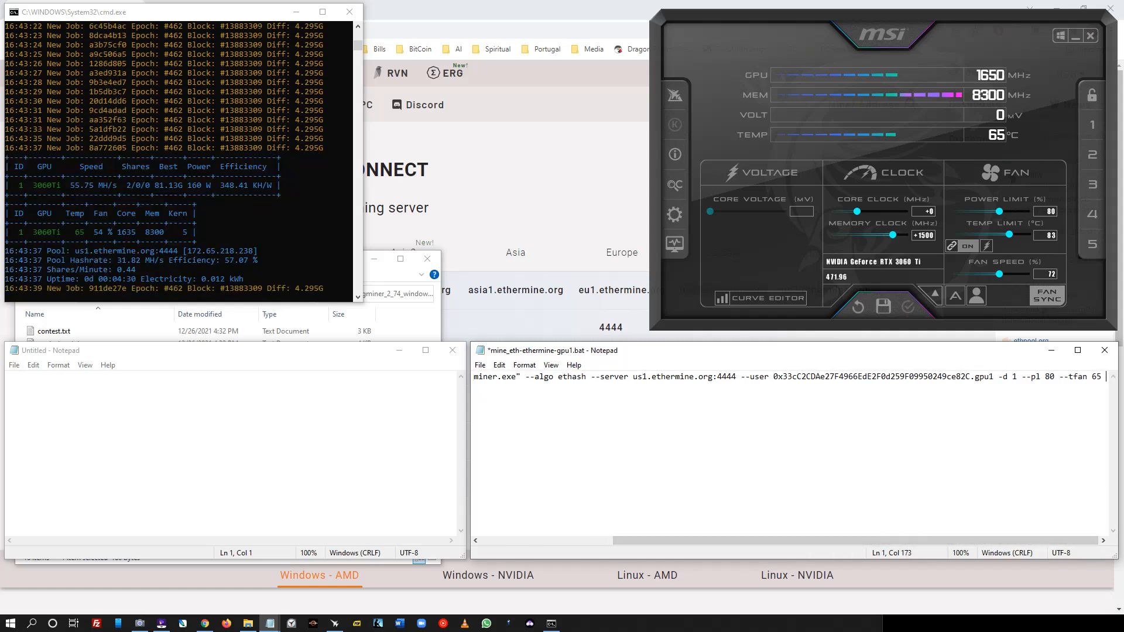
type("--")
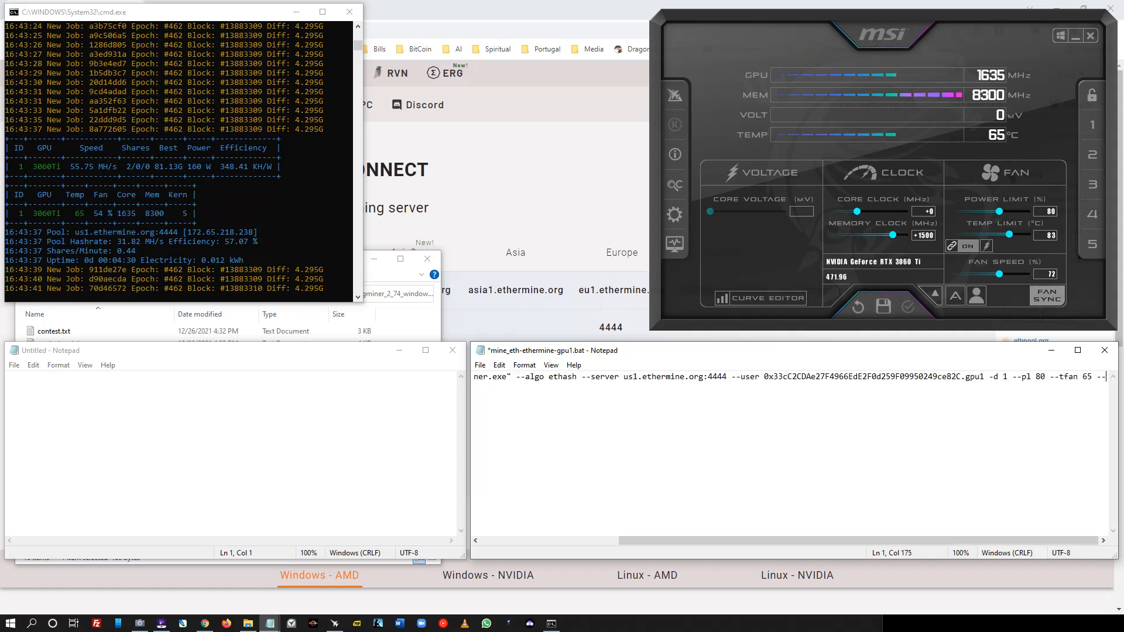
type("m")
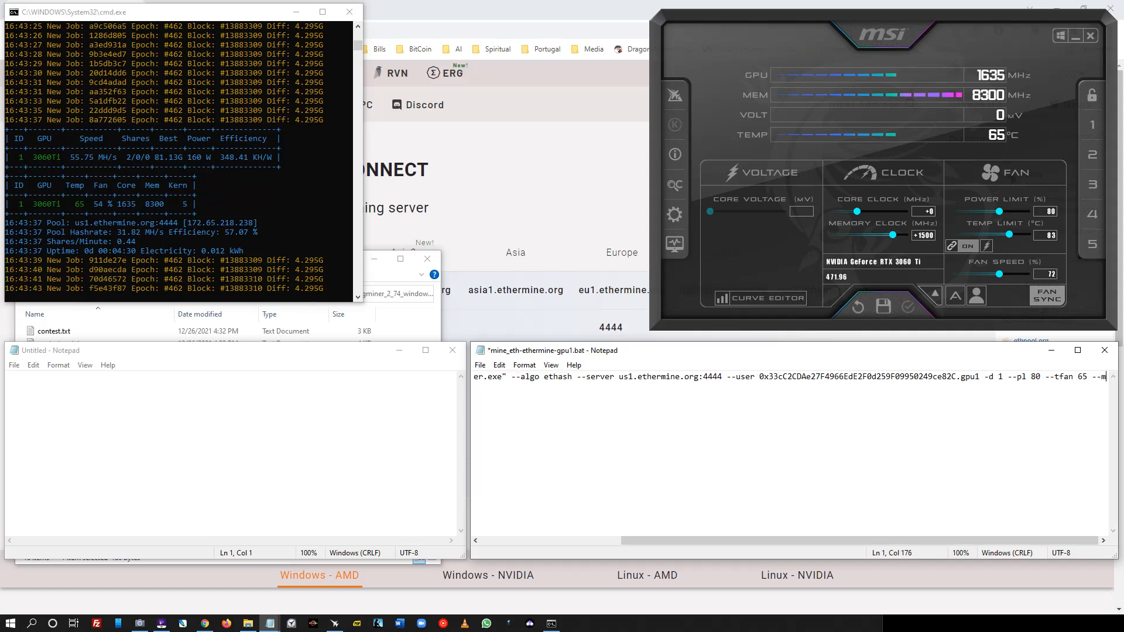
type("clock")
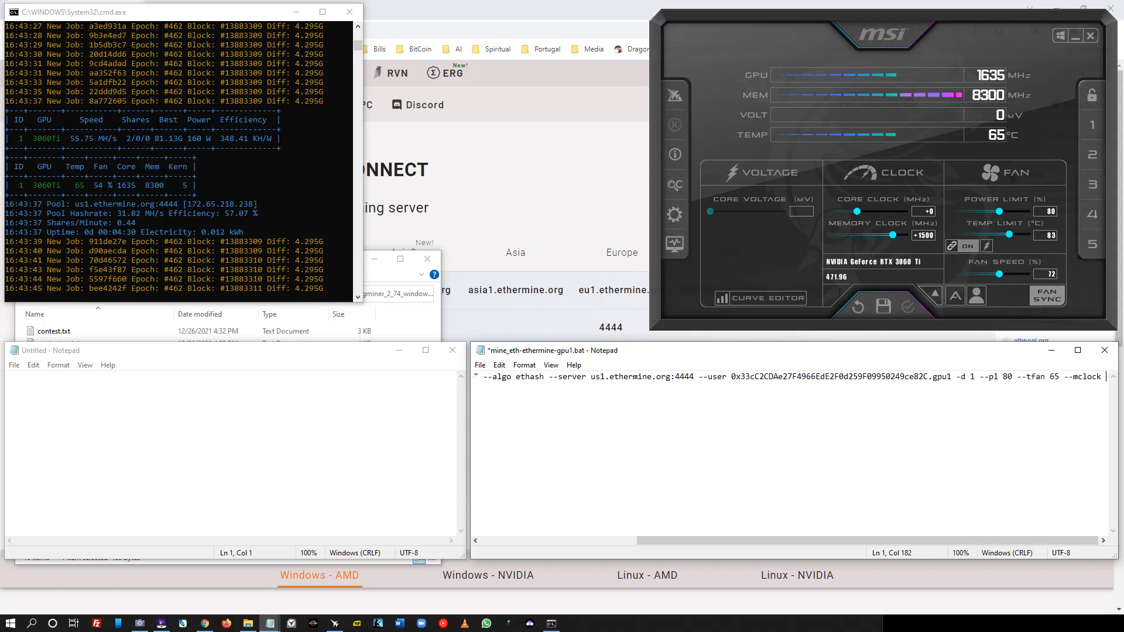
type(" 1500")
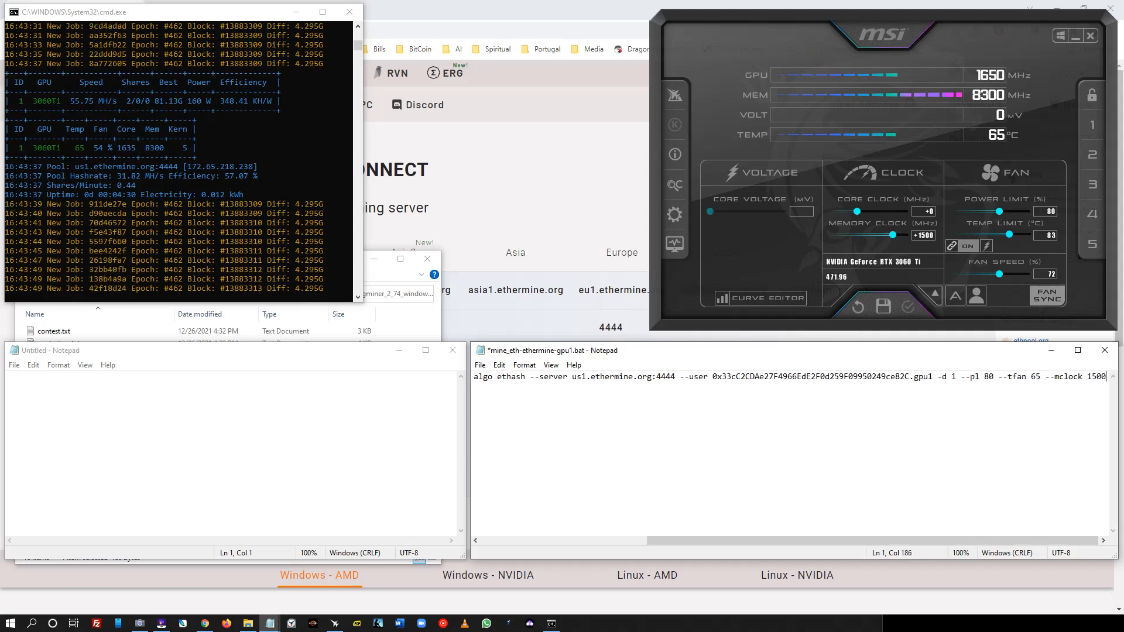
key("alt+f")
key("Down")
key("Down")
key("Down")
key("Return")
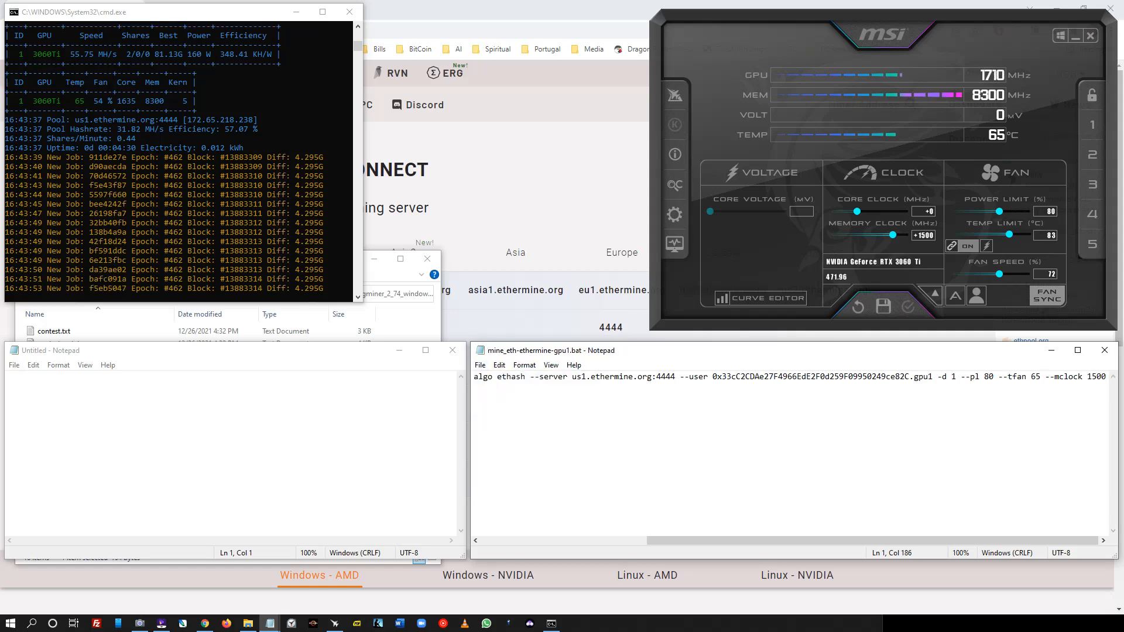
- Close the old miner and Afterburner, then run mine_eth-ethermine-gpu1.bat as administrator and resize its console
left_click(350, 12)
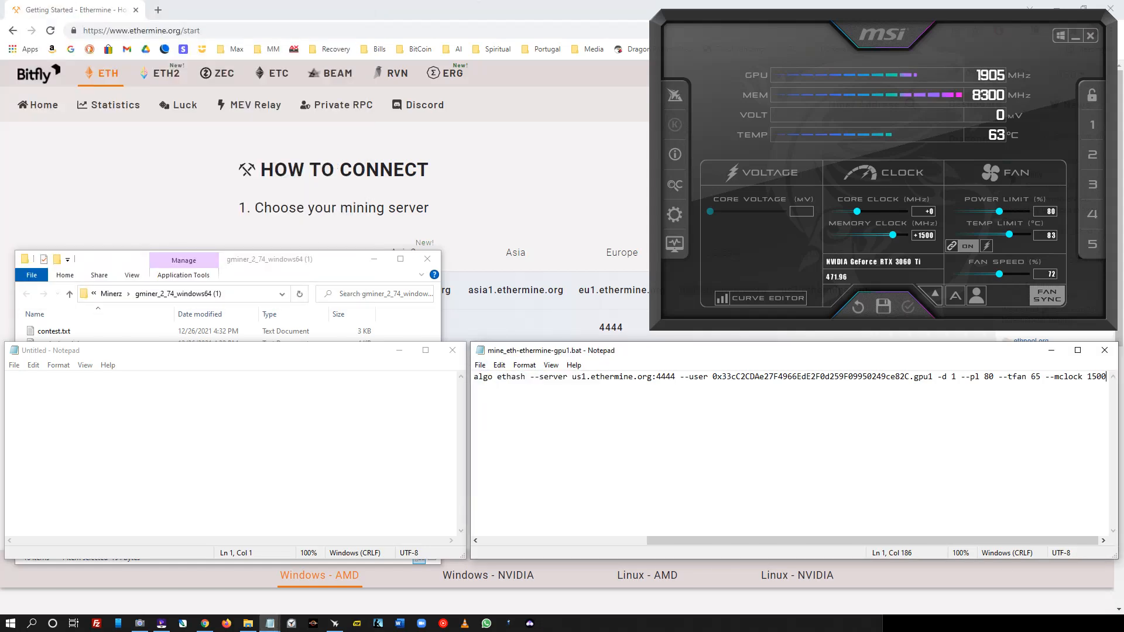
left_click(1090, 36)
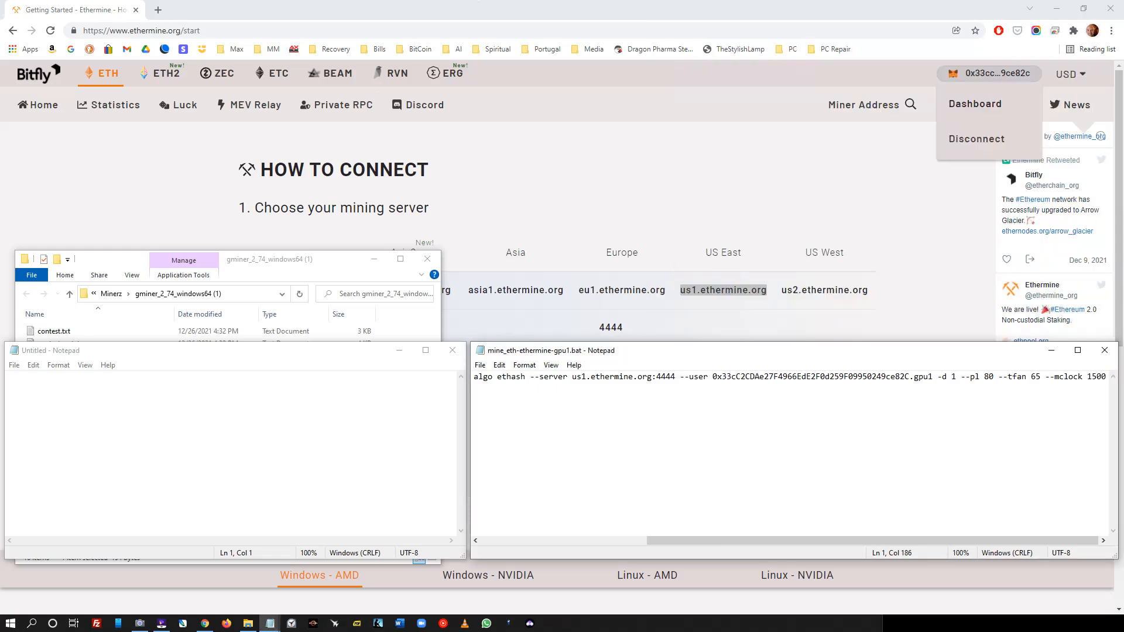
left_click(293, 258)
right_click(73, 465)
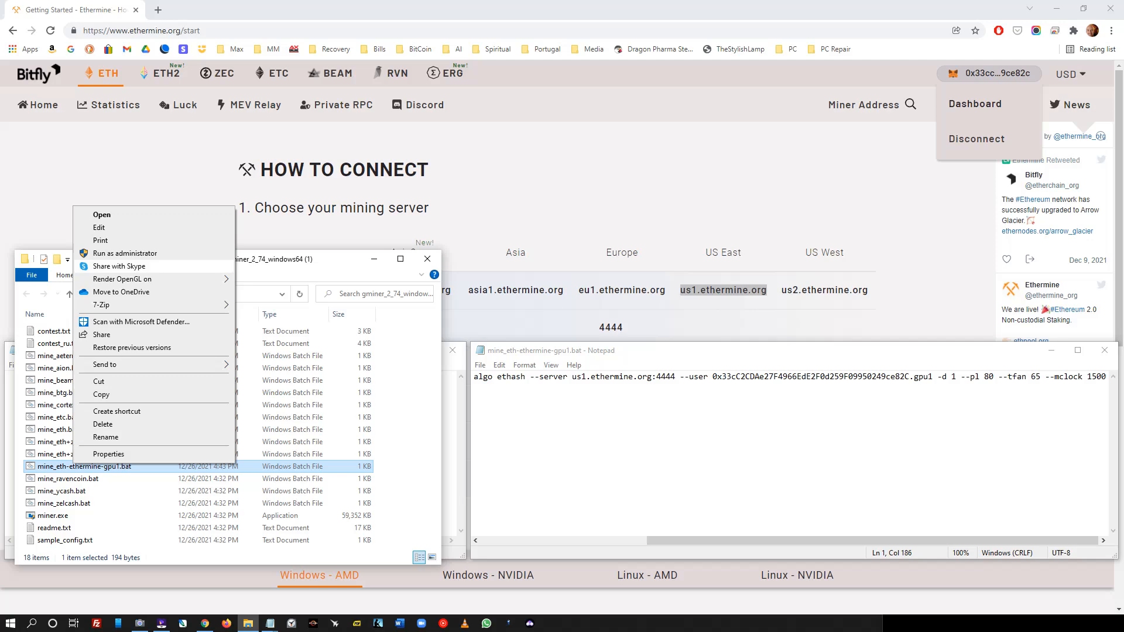
left_click(124, 253)
left_click_drag(334, 134, 213, 18)
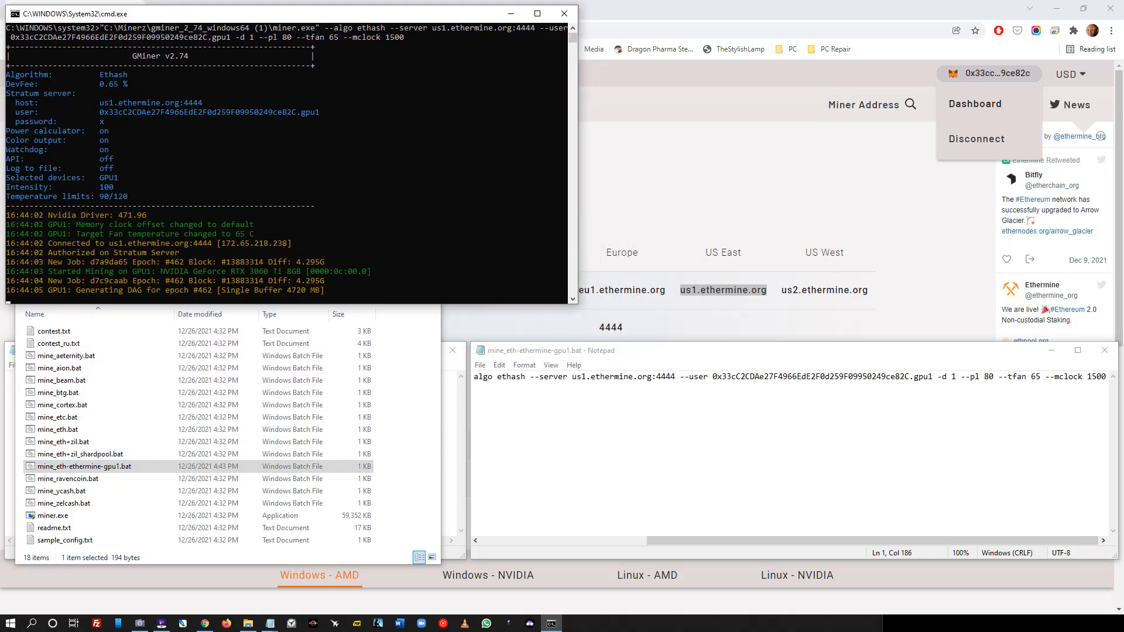
left_click_drag(578, 151, 399, 152)
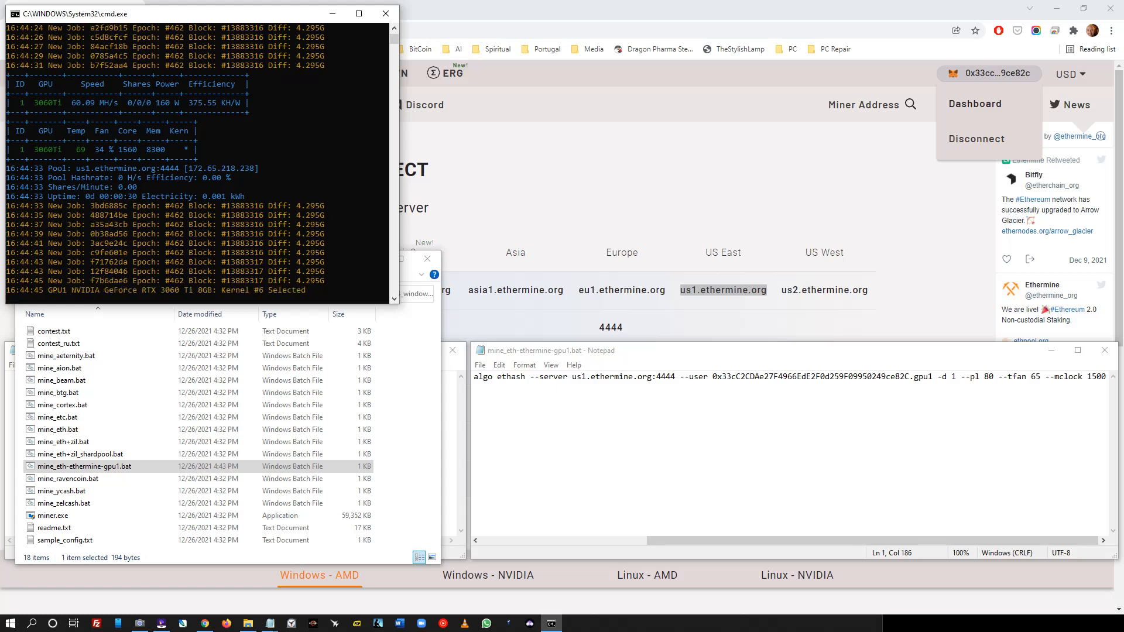
- Append '--electricity_cost .13' to the end of the GMiner command and save the file
left_click(1106, 376)
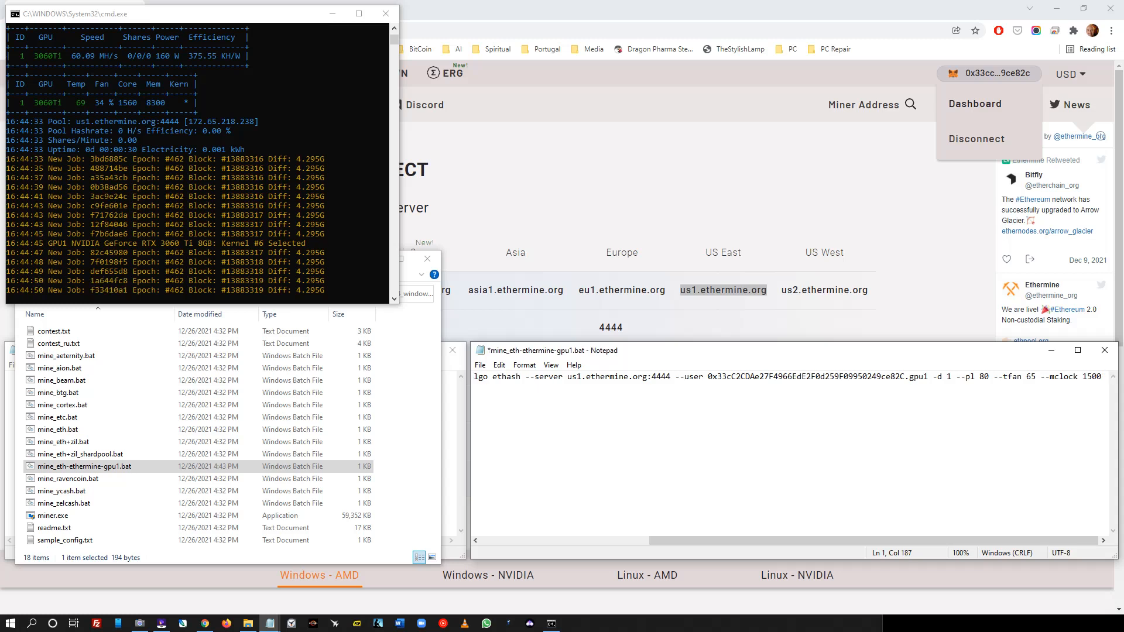
type("--")
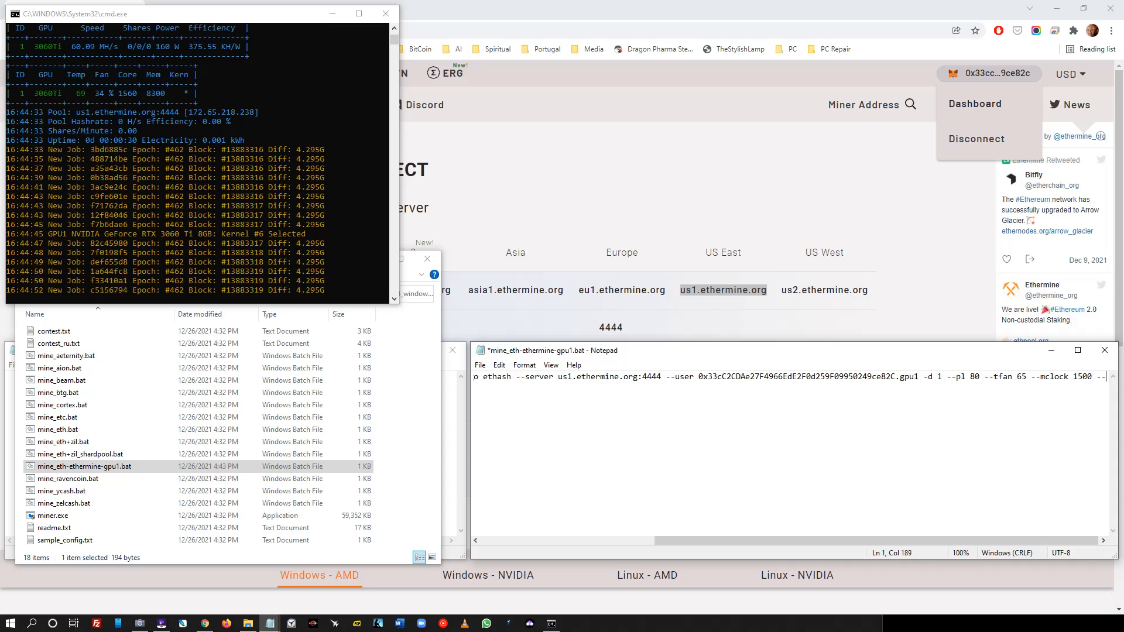
type("electrci")
key("BackSpace")
key("BackSpace")
type("ic")
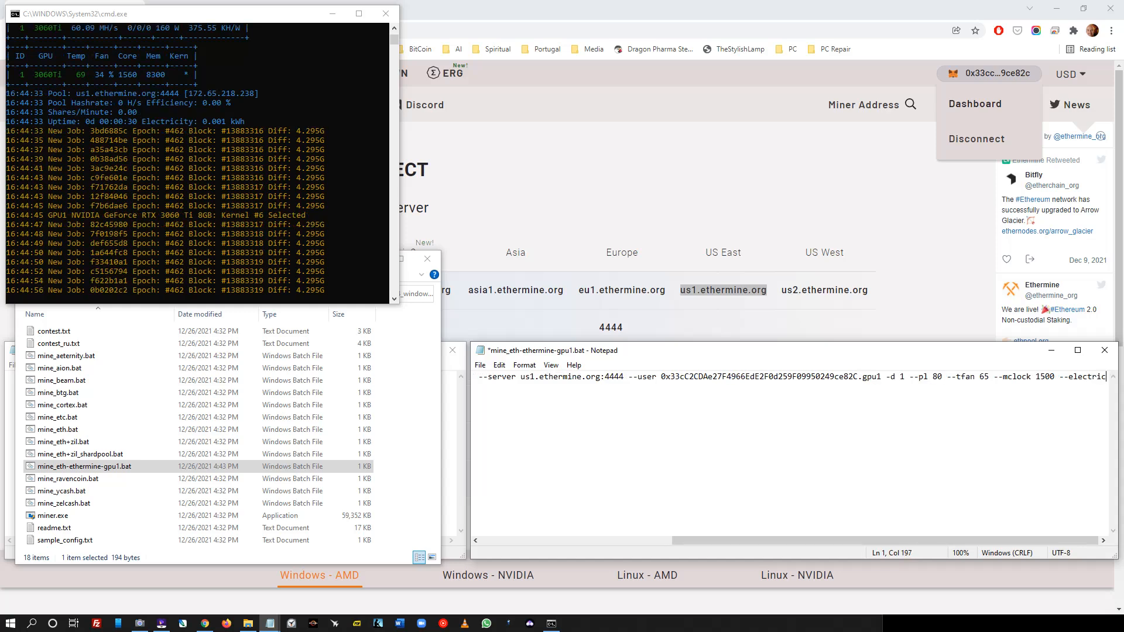
type("ity__")
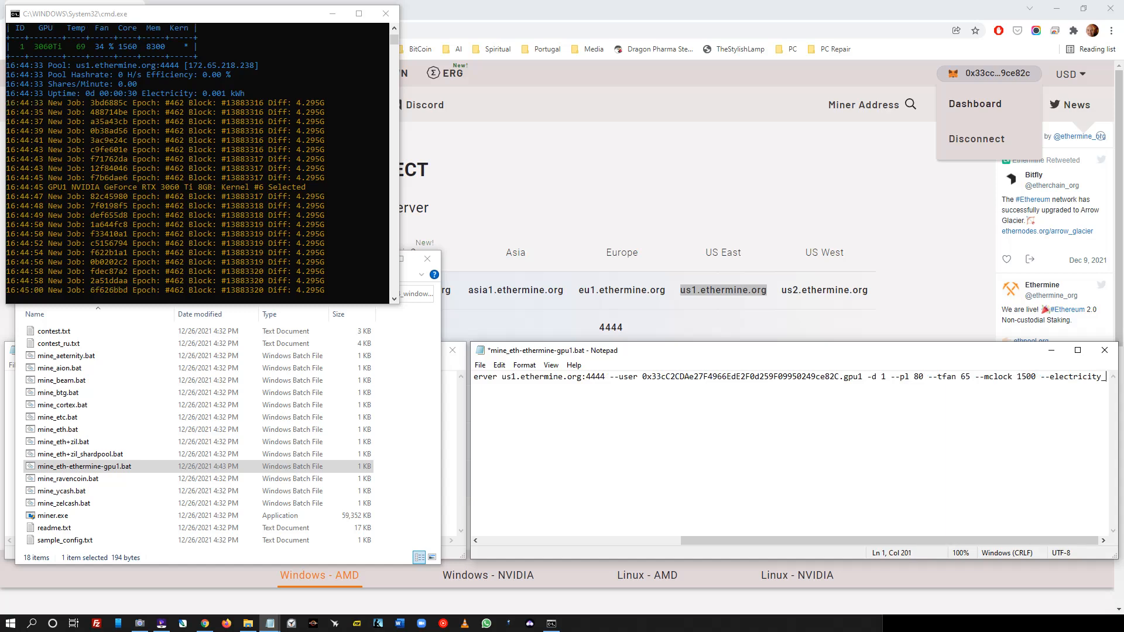
type("cl")
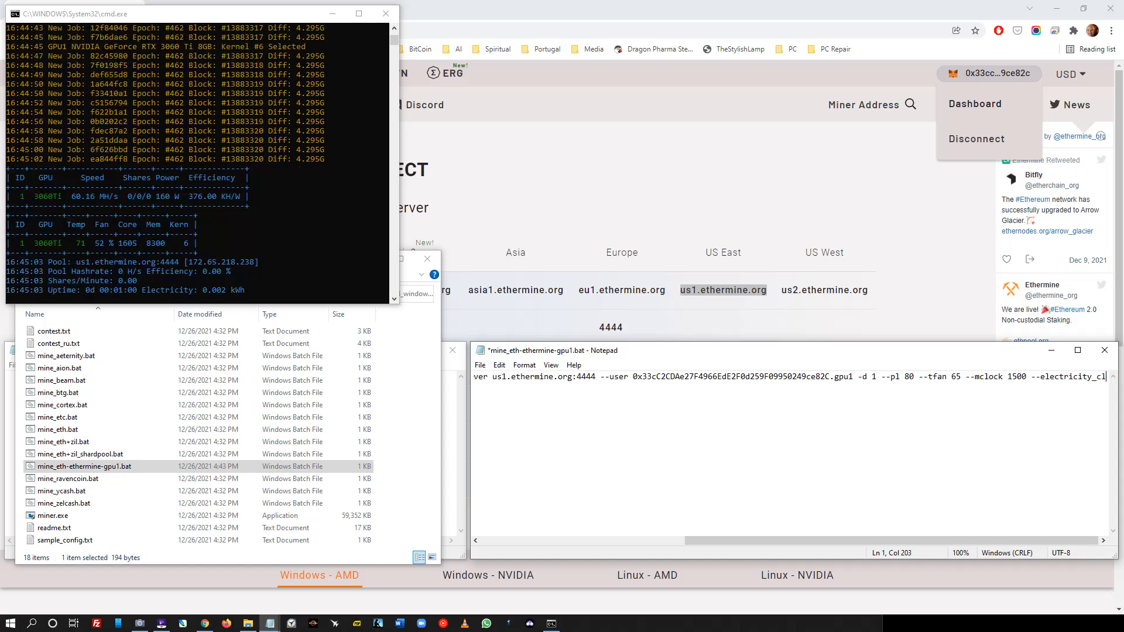
type("os")
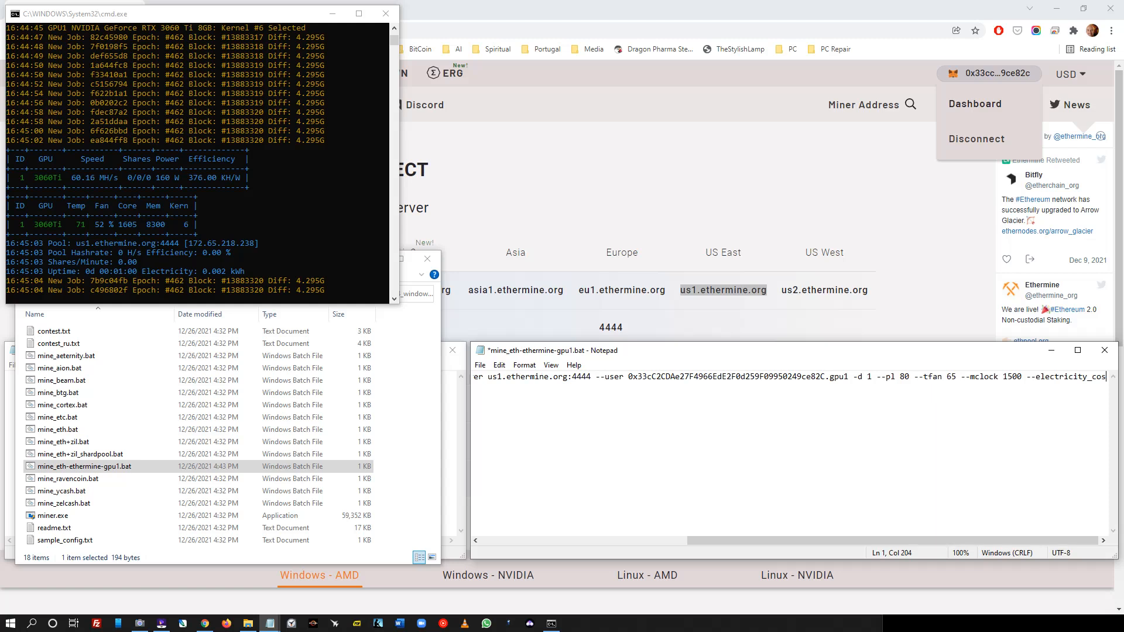
type("t .")
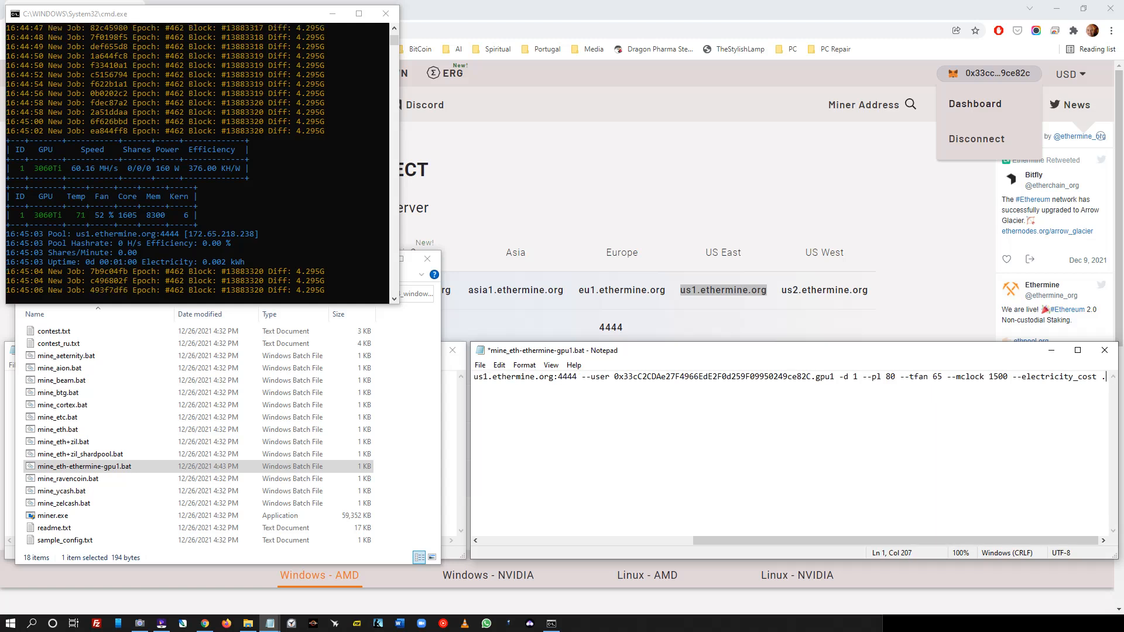
type("13")
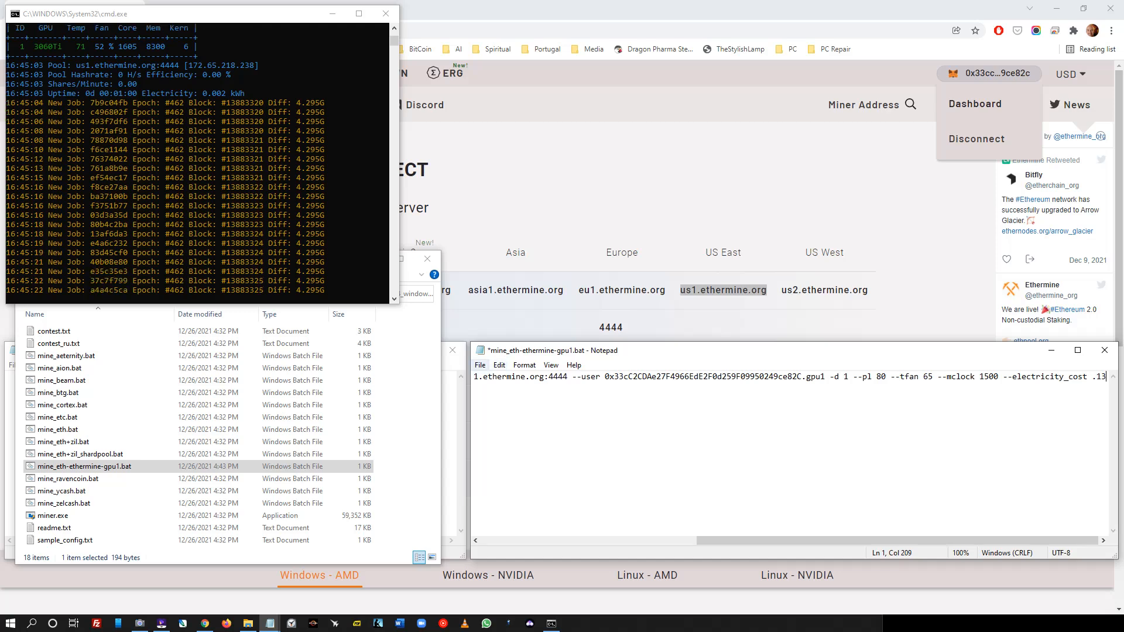
left_click(480, 365)
left_click(498, 417)
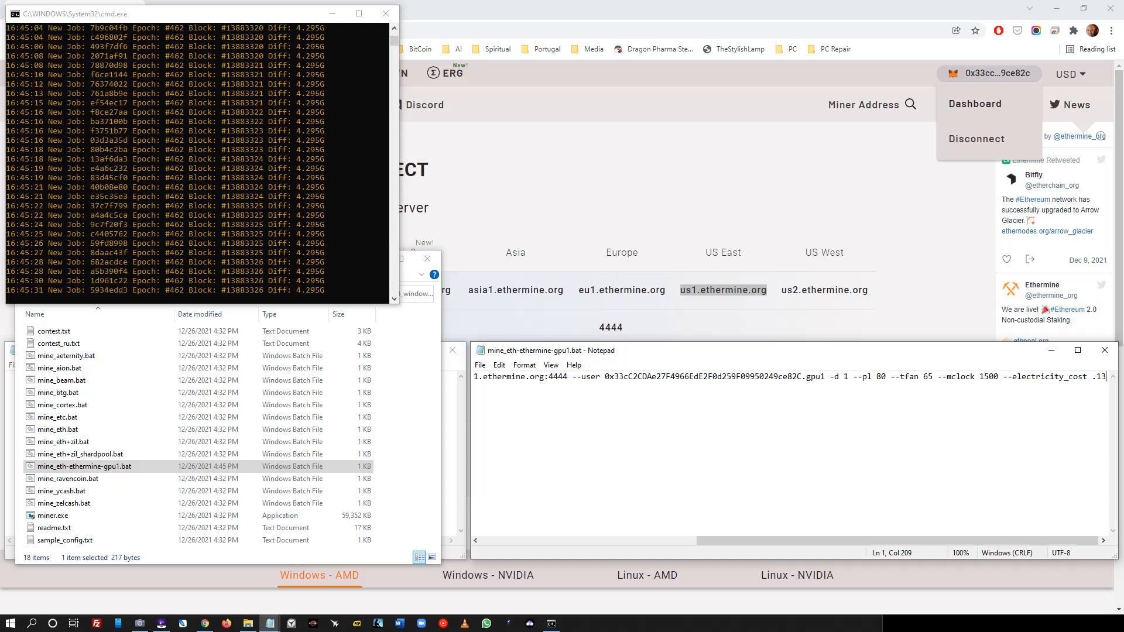
- Insert '--lock_cclock 1300' before --mclock, save the batch file, and close the running miner
left_click(938, 377)
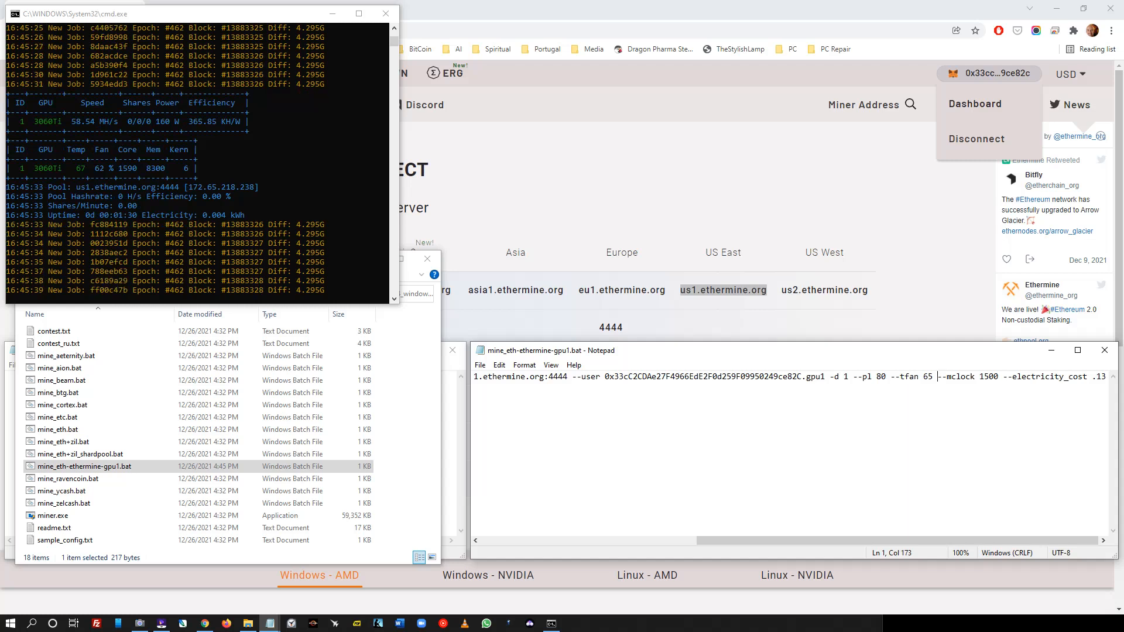
type("--lock_cclo")
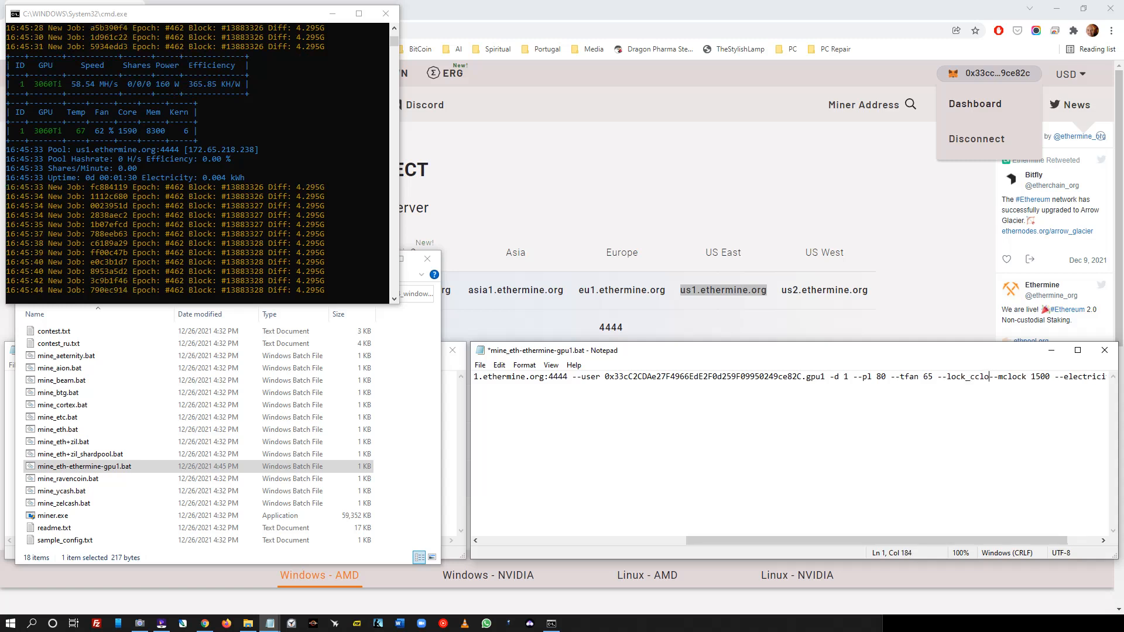
type("ck")
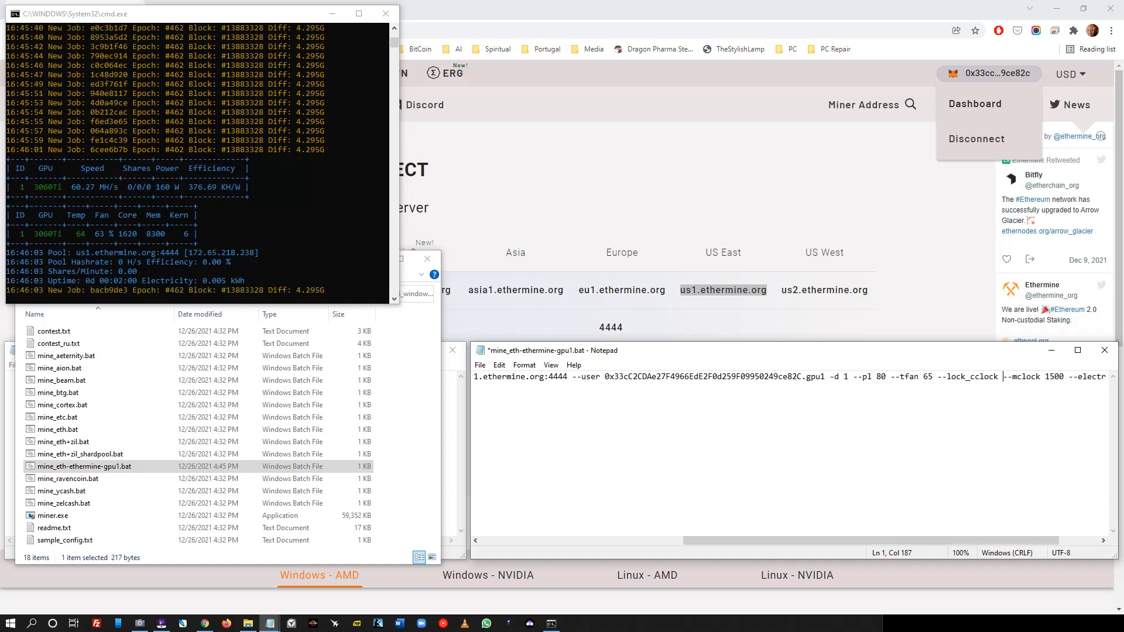
type("1300")
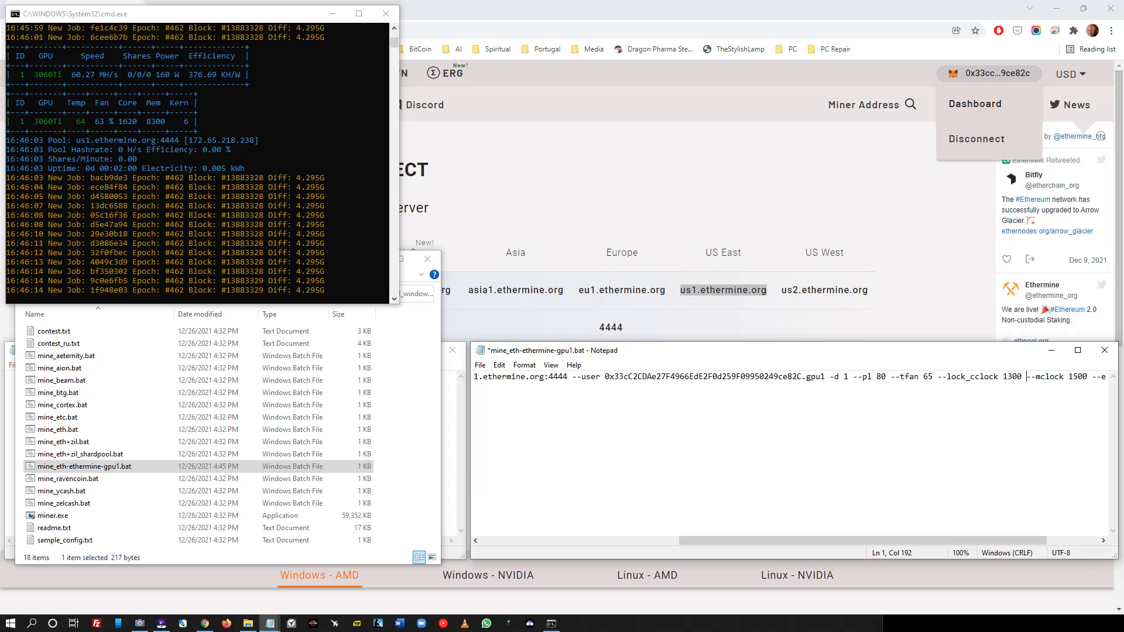
left_click(480, 365)
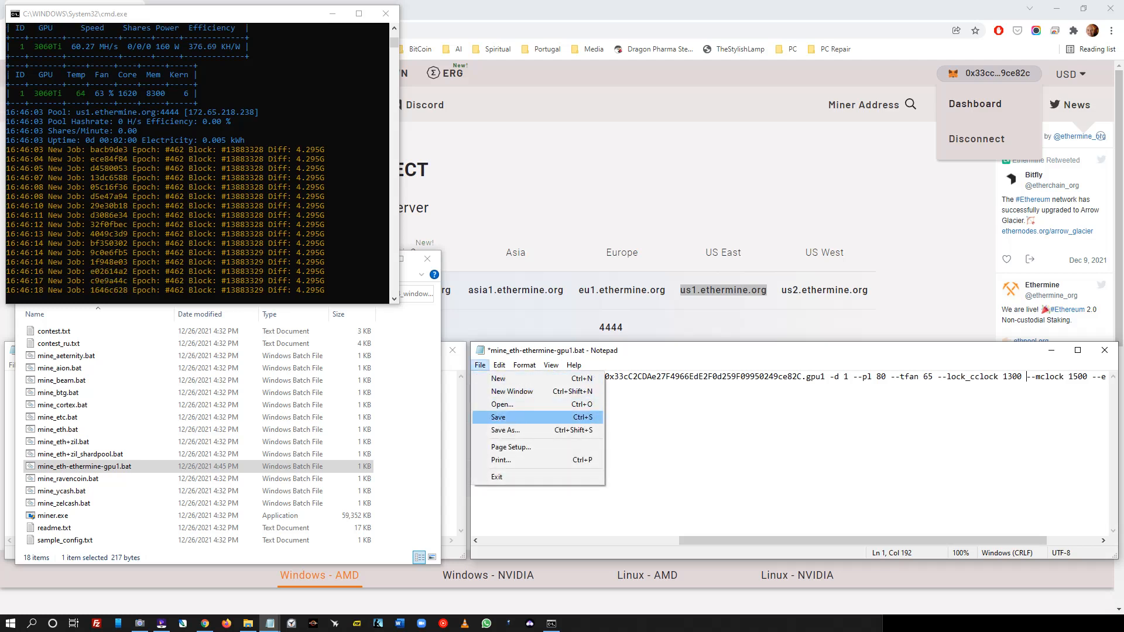
left_click(498, 417)
left_click(385, 14)
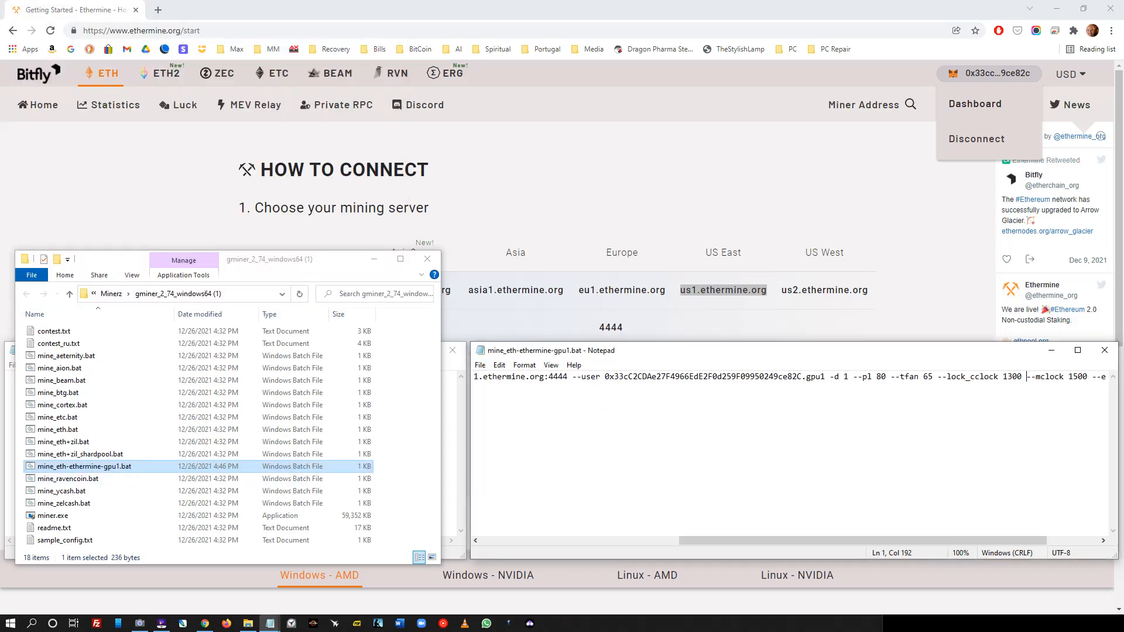
- Run mine_eth-ethermine-gpu1.bat as administrator and arrange the new console and folder windows
left_click_drag(863, 540, 915, 540)
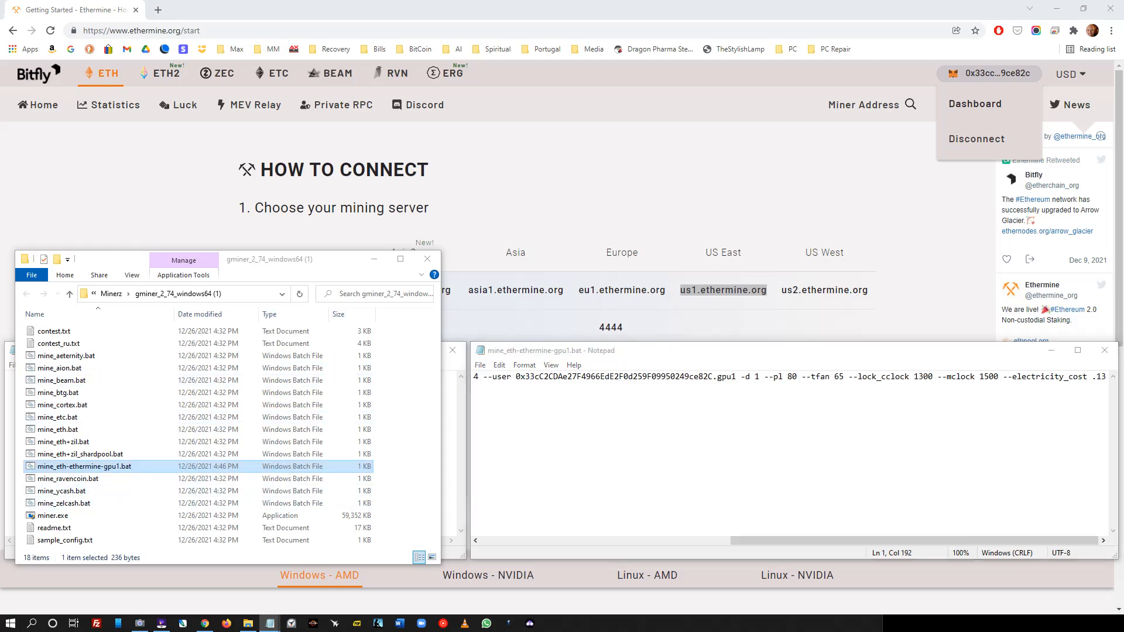
right_click(114, 466)
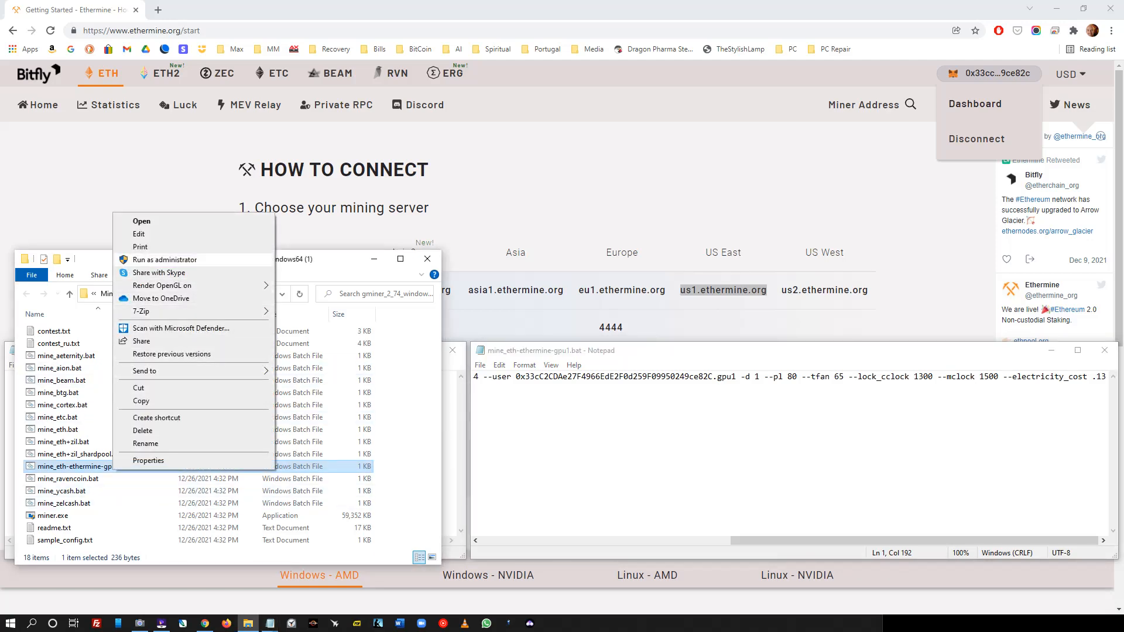
left_click(142, 221)
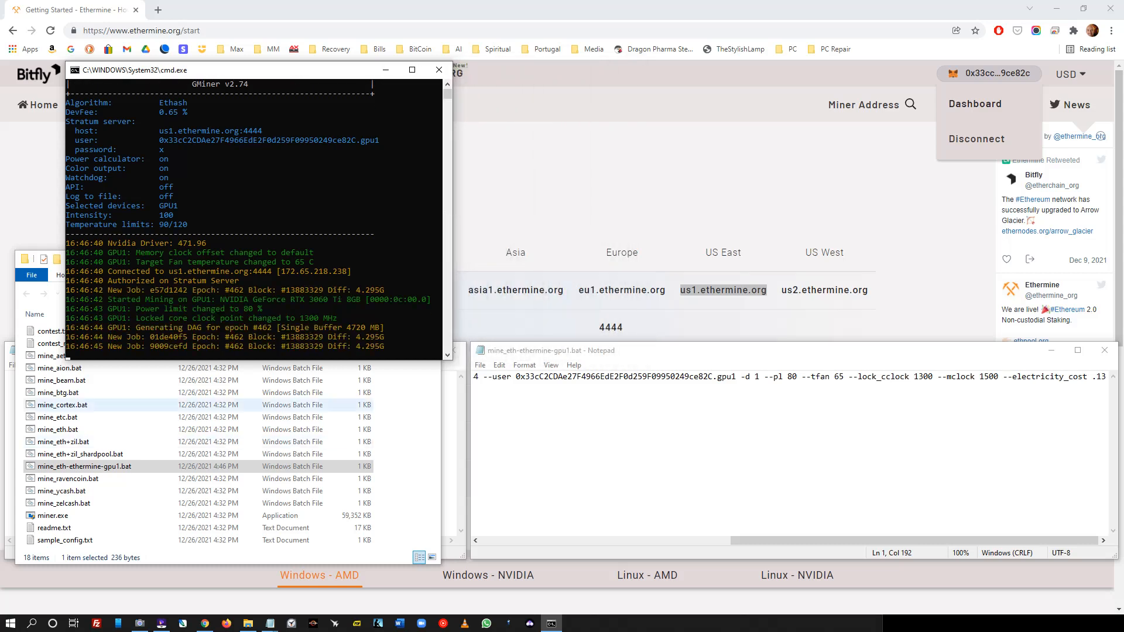
left_click_drag(243, 73, 182, 18)
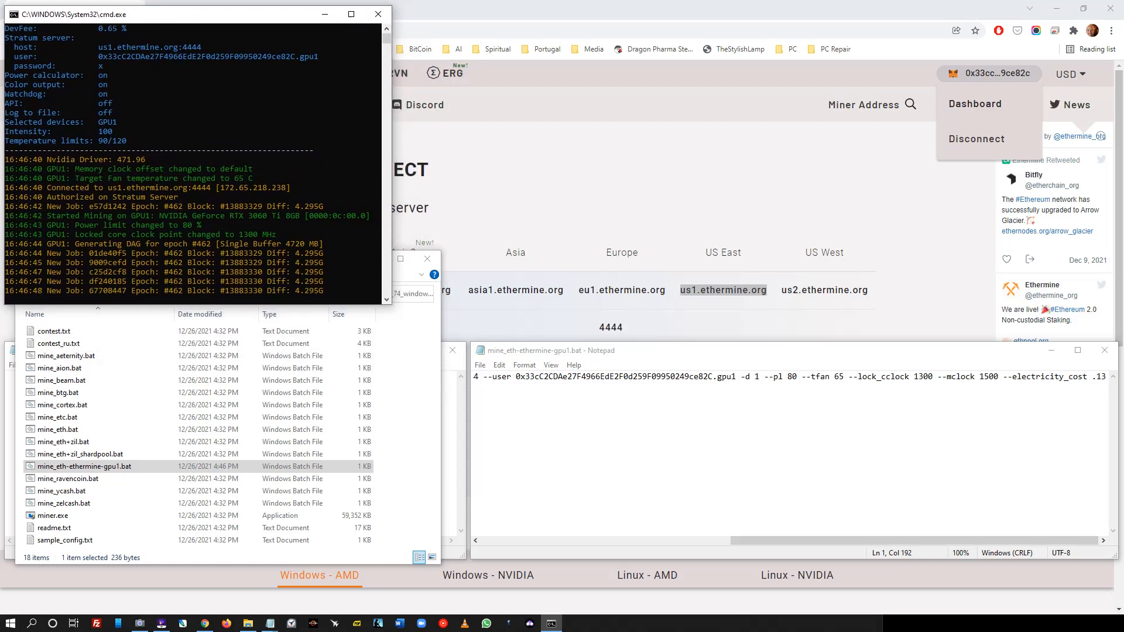
key("alt+Tab")
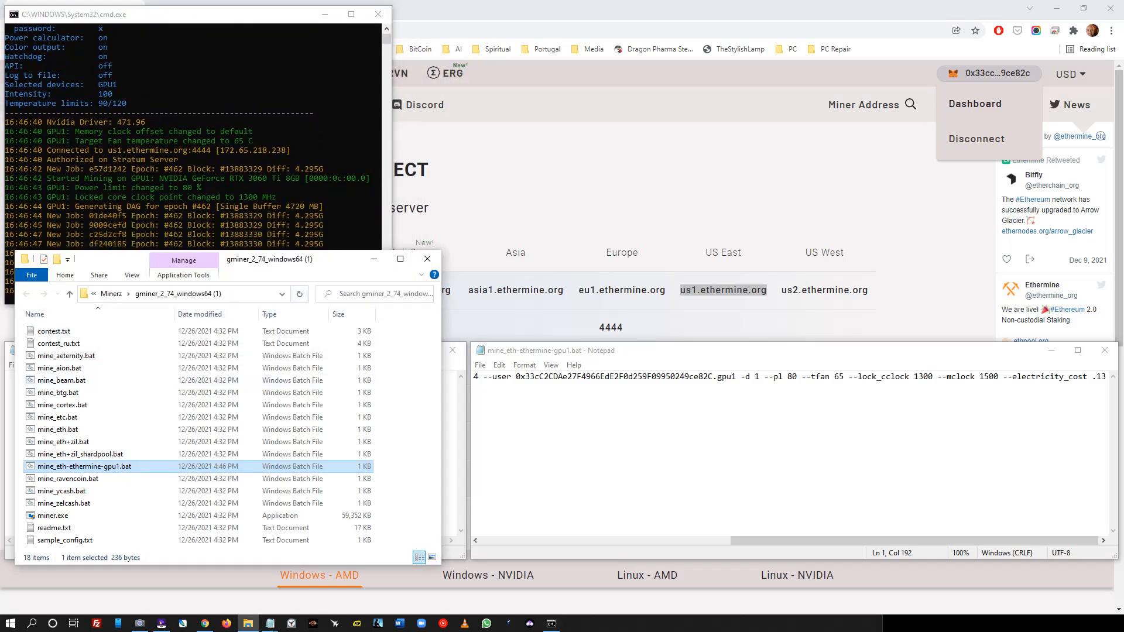
left_click_drag(324, 265, 314, 304)
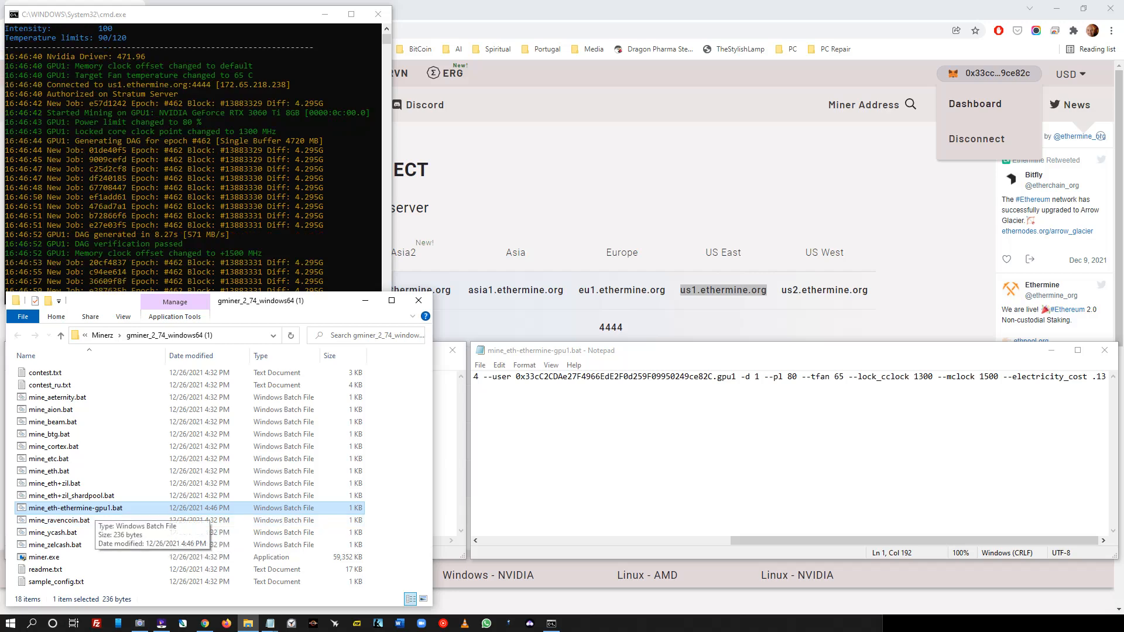
right_click(94, 508)
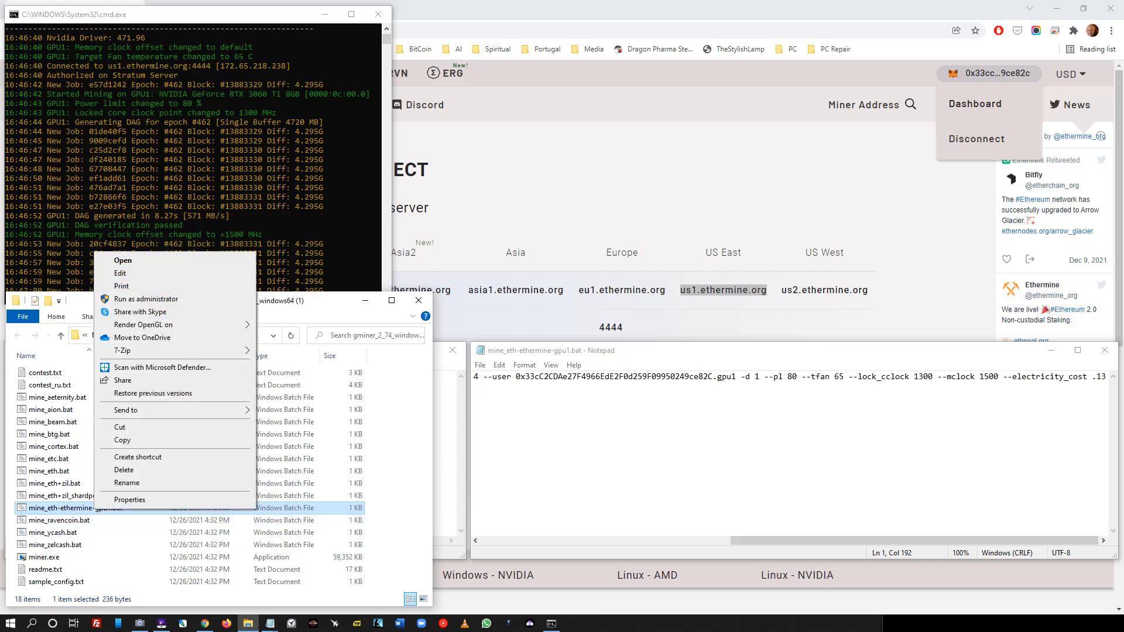
key("Escape")
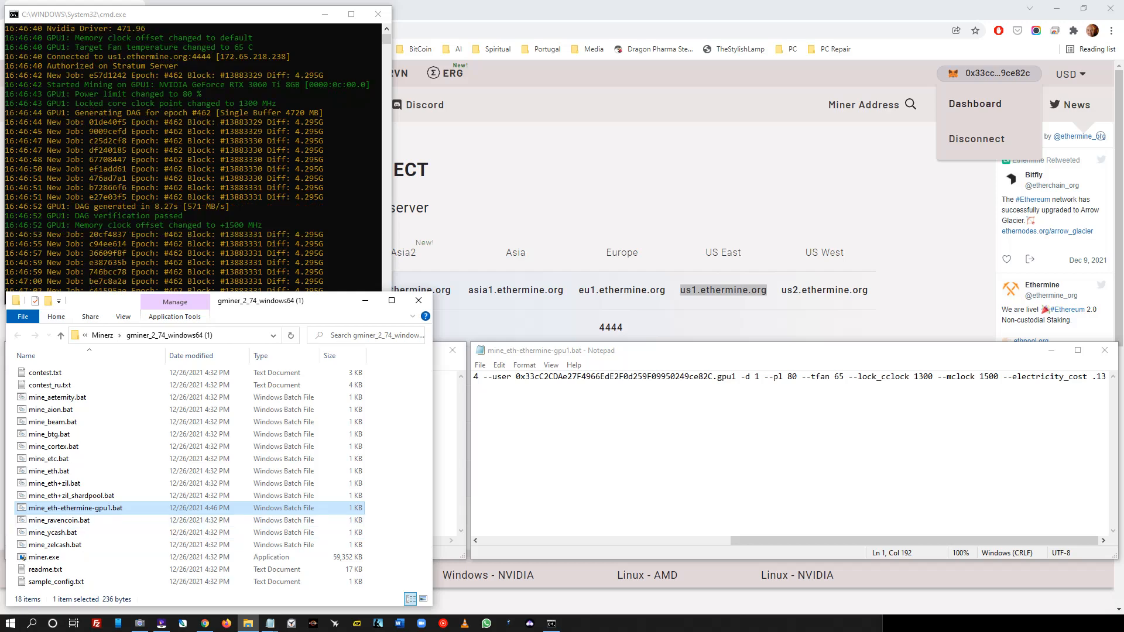
- Create a shortcut to mine_eth-ethermine-gpu1.bat and launch it, letting miner.exe past the security warning
right_click(85, 507)
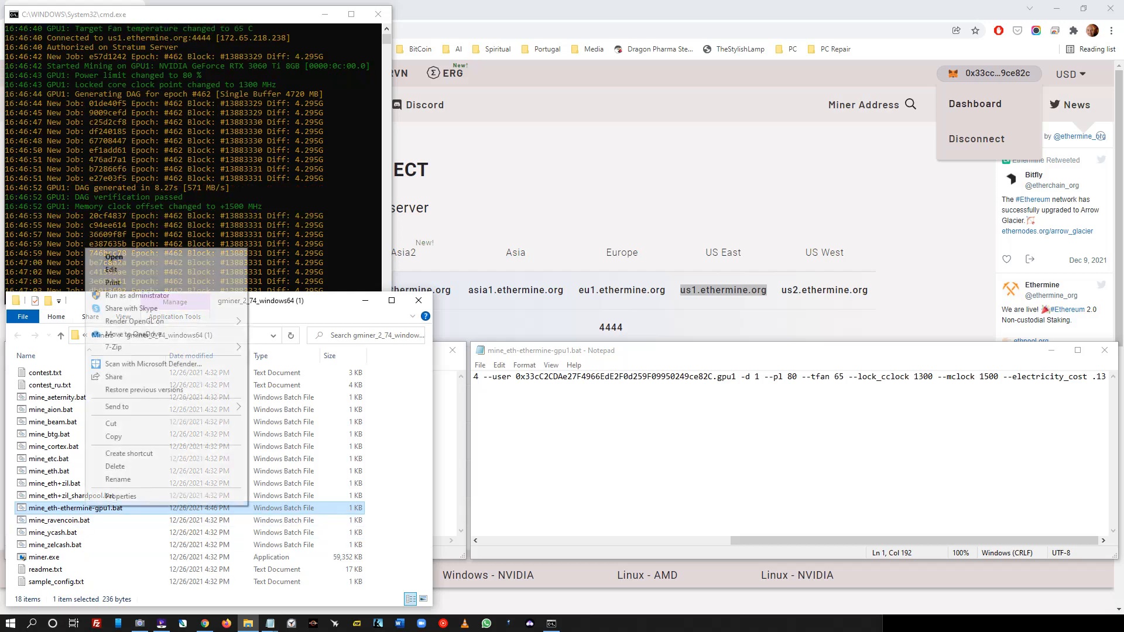
left_click(128, 453)
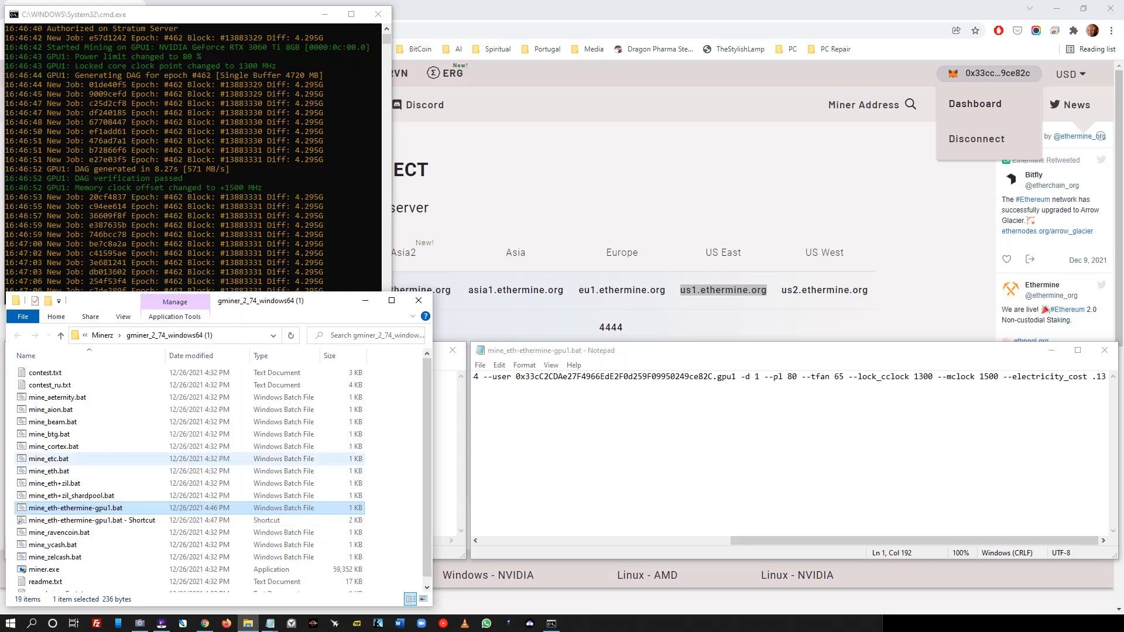
left_click(117, 520)
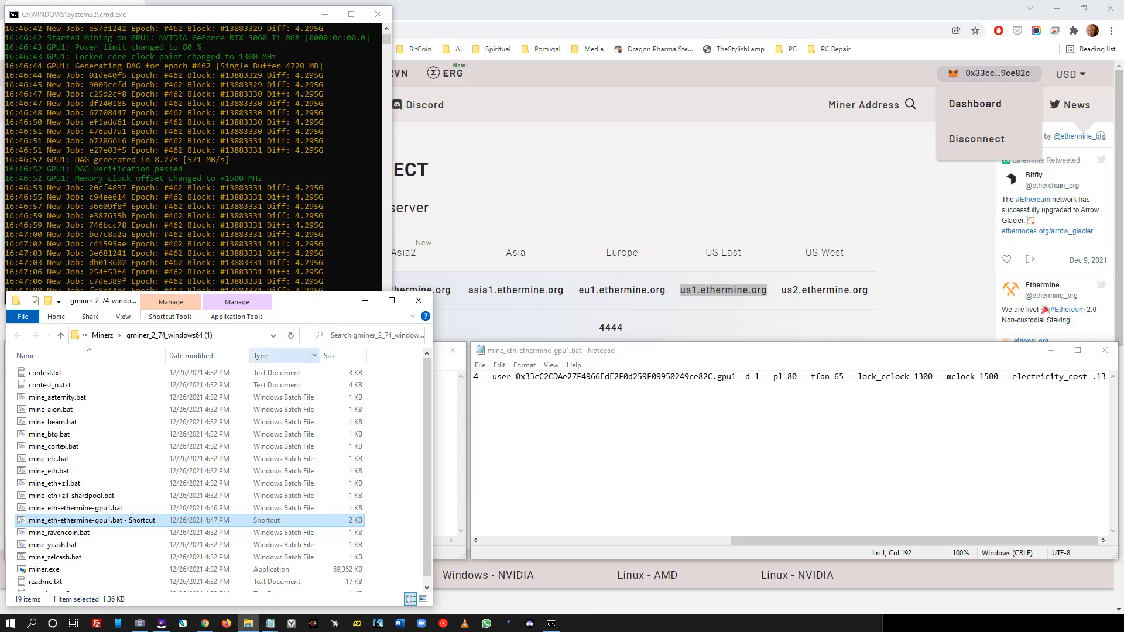
left_click(378, 14)
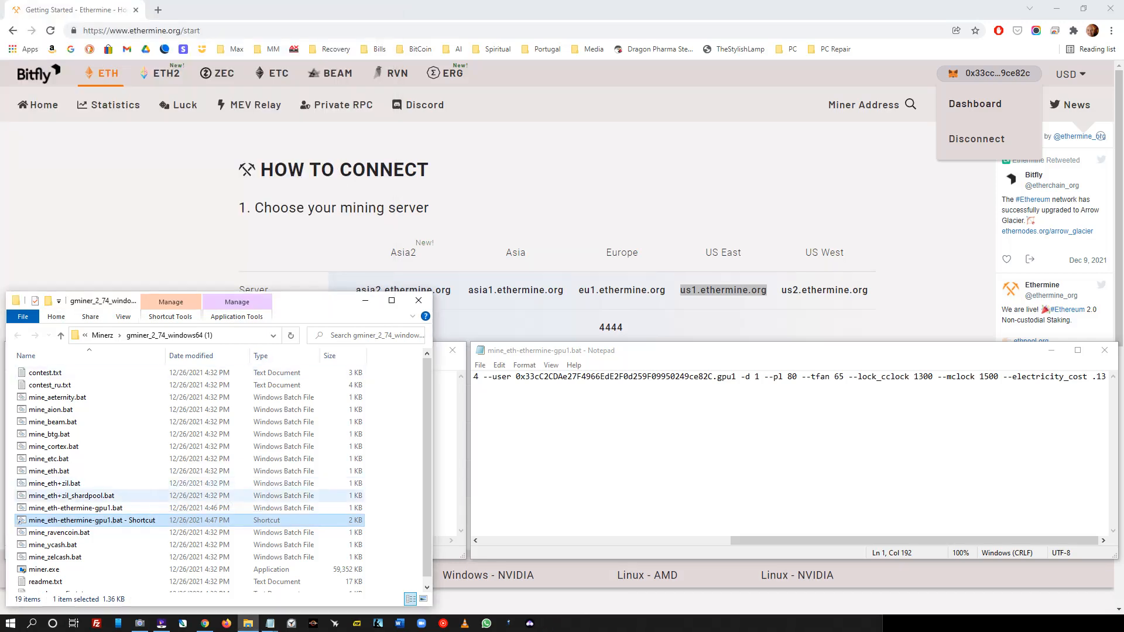
double_click(132, 520)
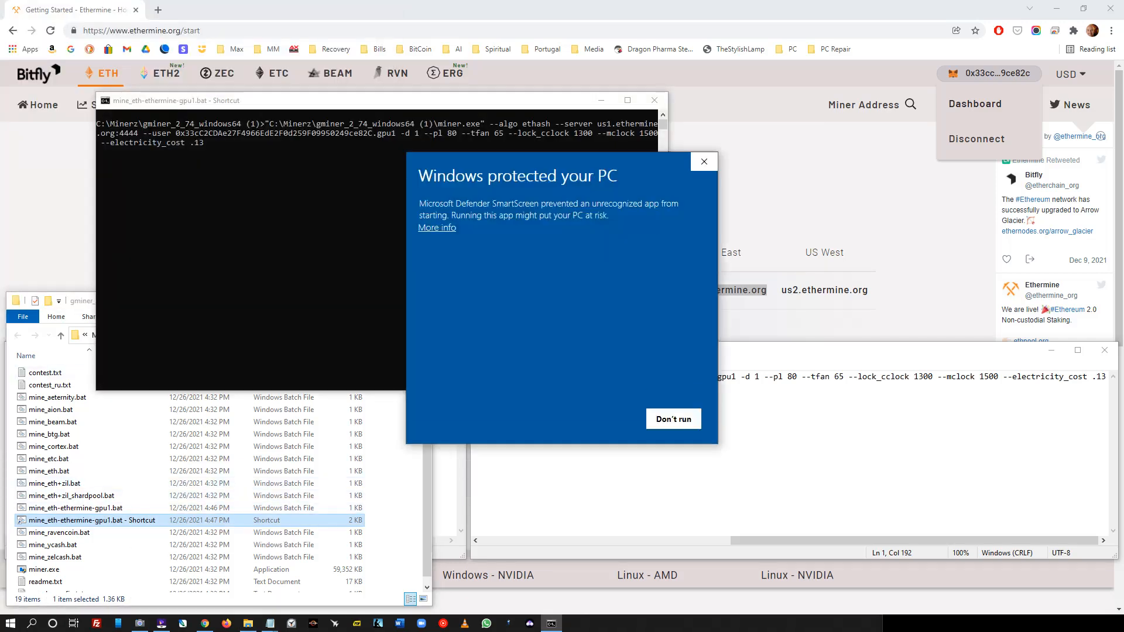
left_click(436, 228)
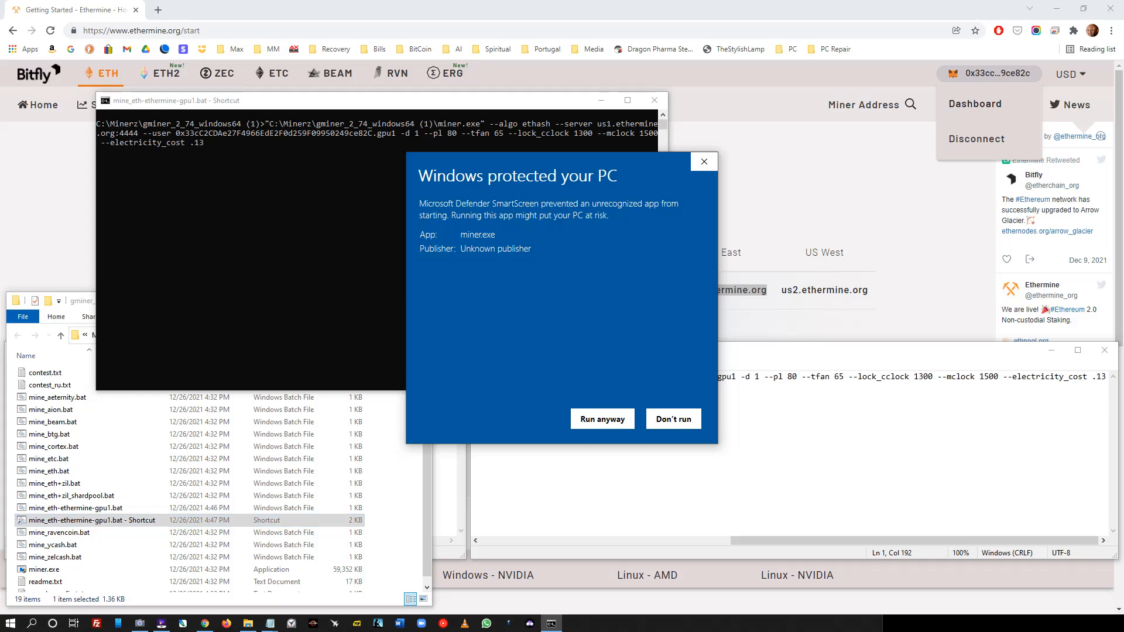
left_click(602, 419)
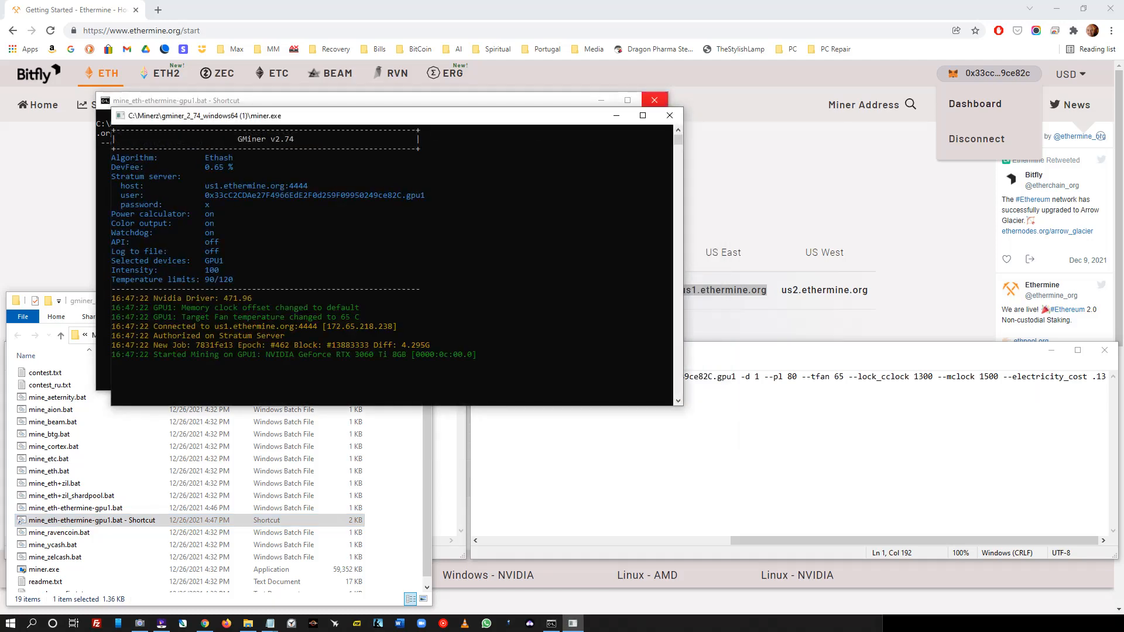
- Close the miner windows, restart mining from the shortcut, and reposition the console
left_click(654, 99)
left_click(669, 115)
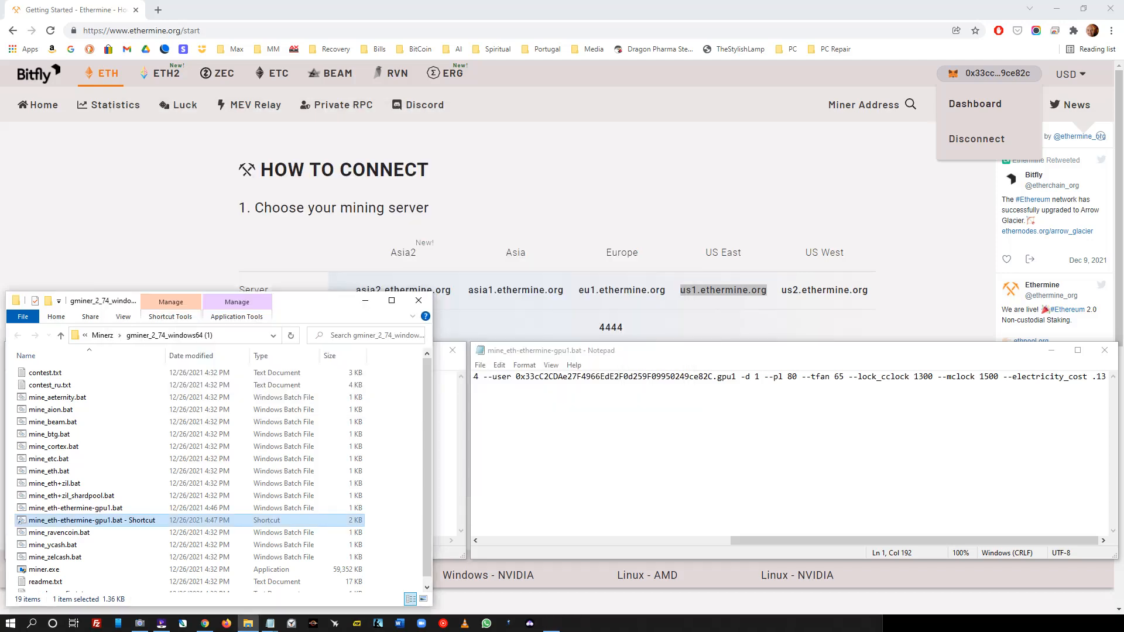
double_click(91, 520)
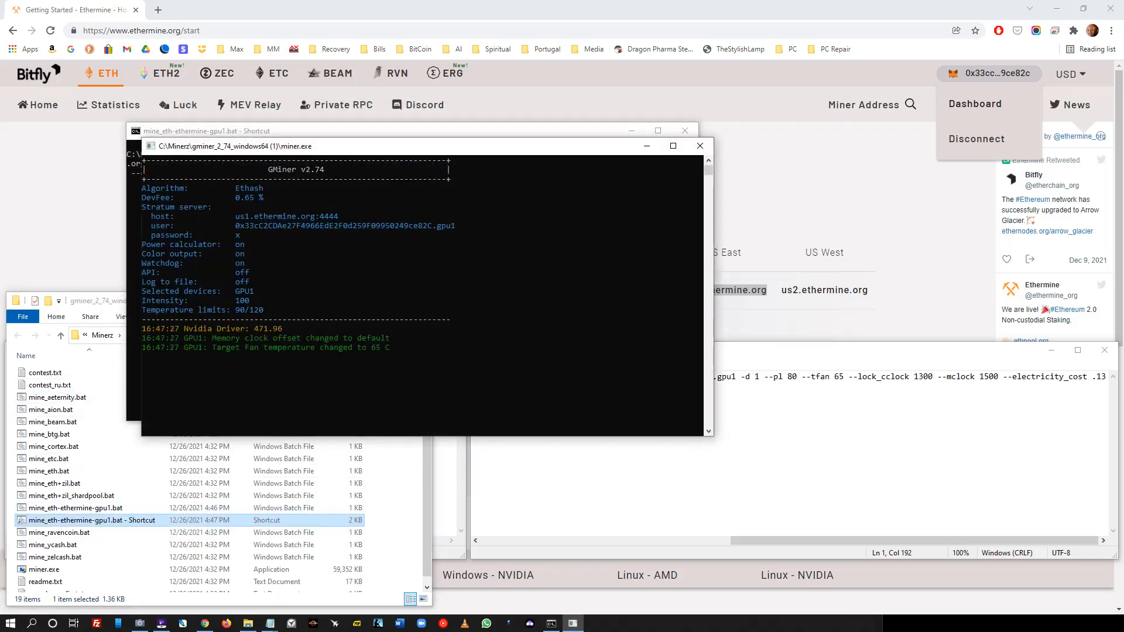
left_click_drag(341, 153, 205, 22)
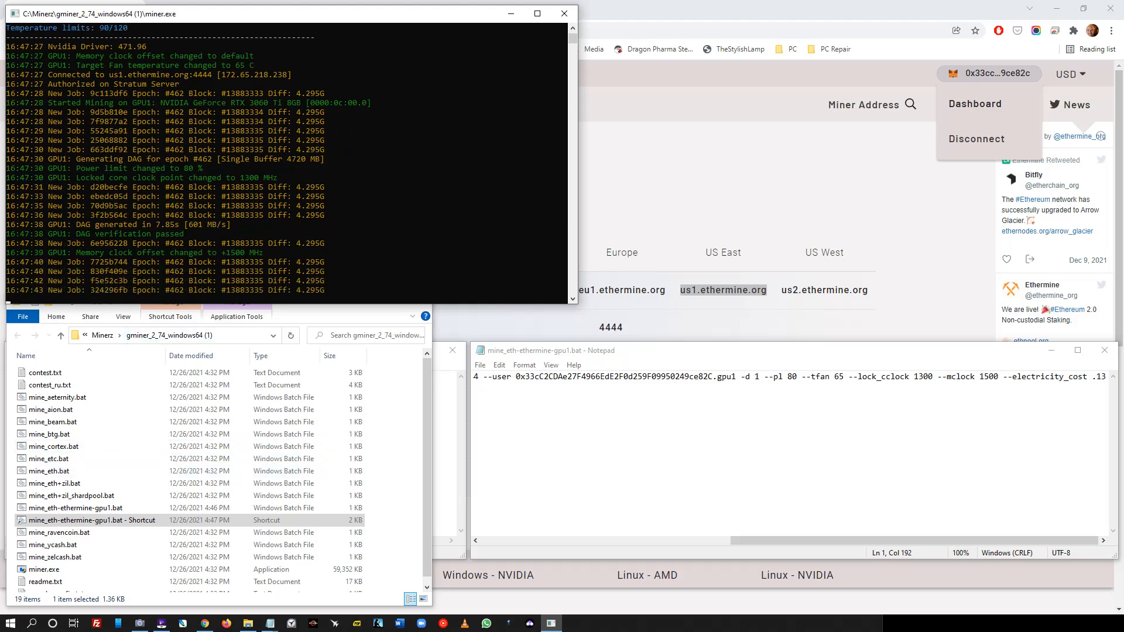
left_click_drag(579, 170, 372, 164)
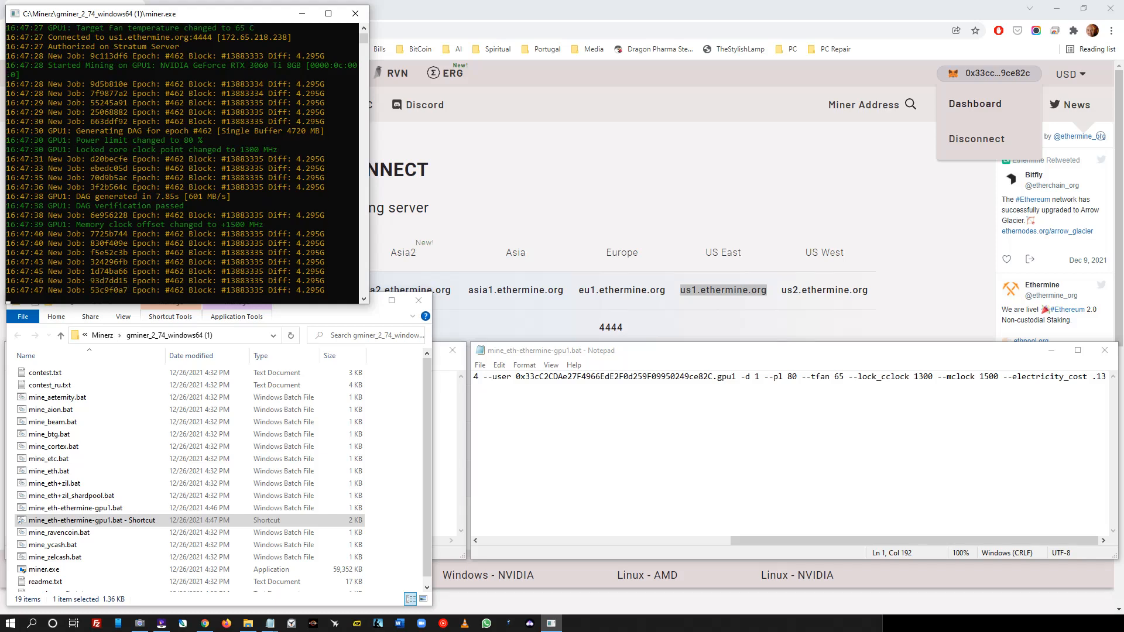
left_click_drag(211, 14, 207, 11)
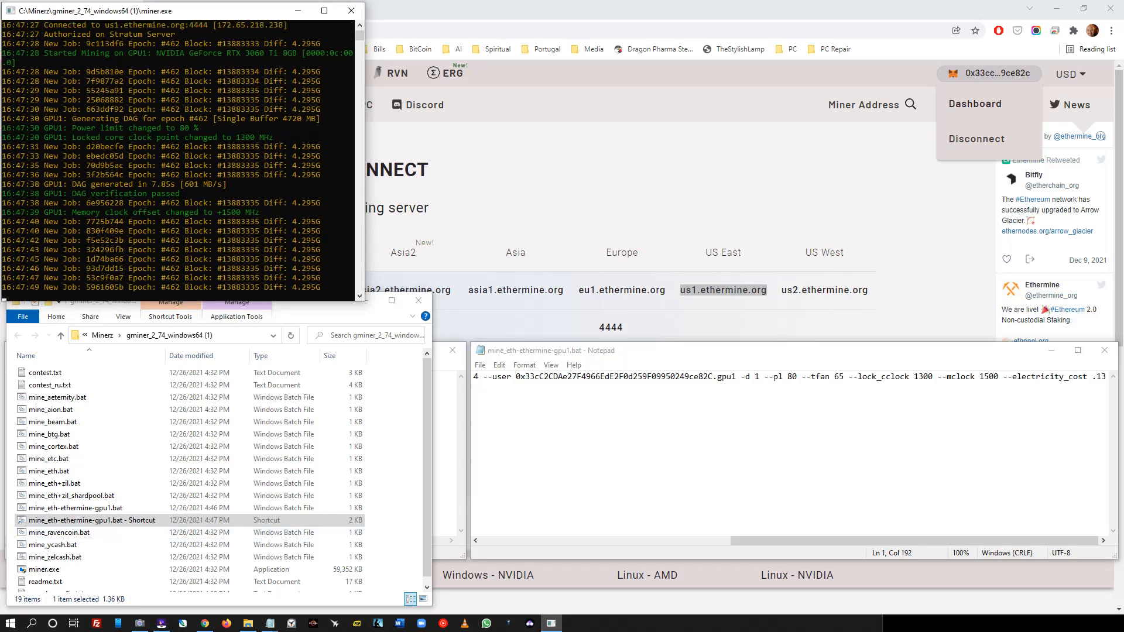
- Open the Startup folder by entering shell:startup in the Run dialog
left_click(31, 622)
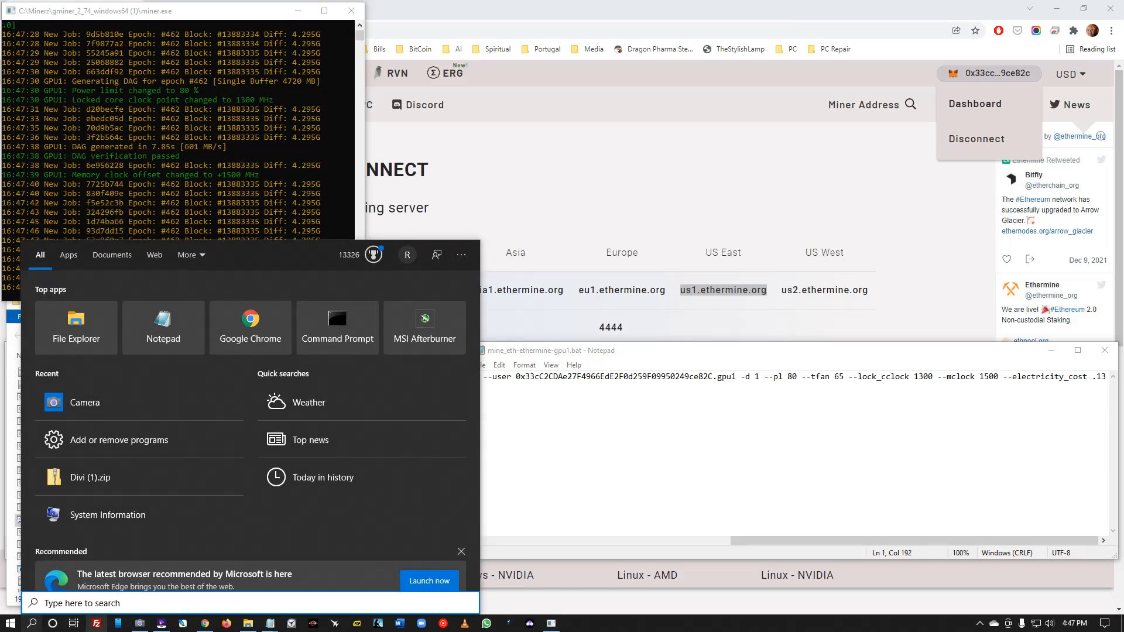
type("s")
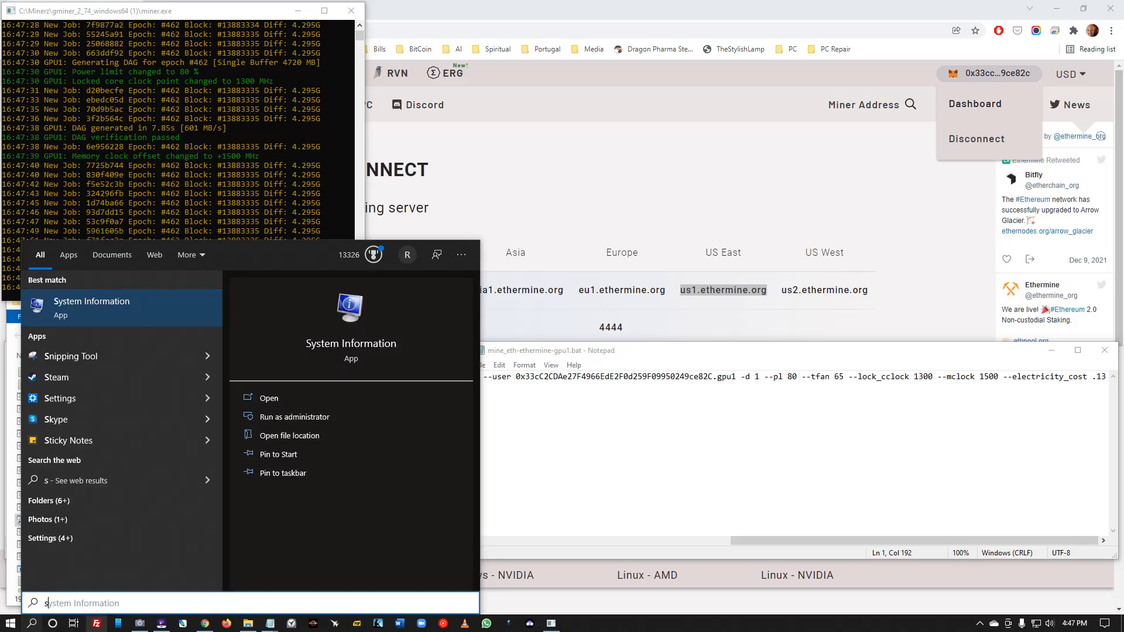
type("run")
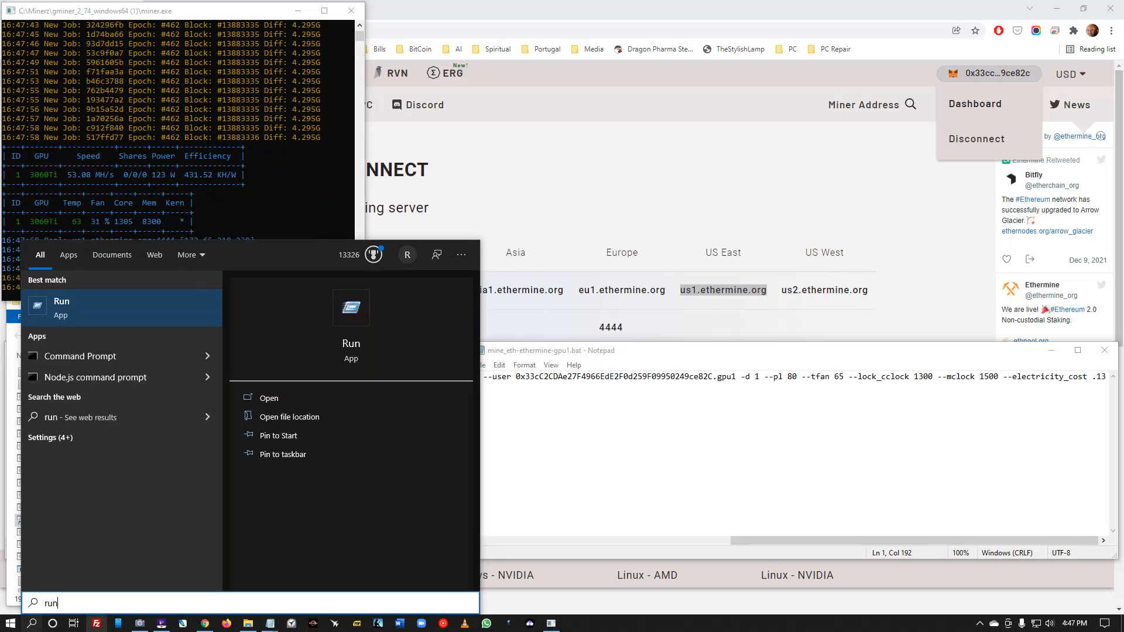
key("Return")
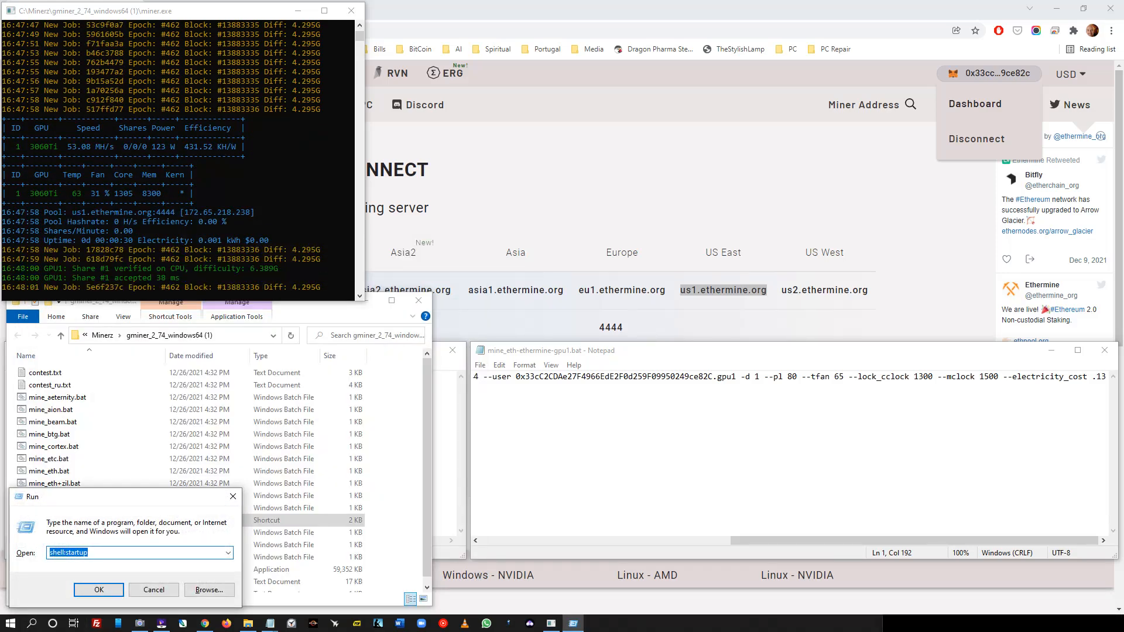
key("BackSpace")
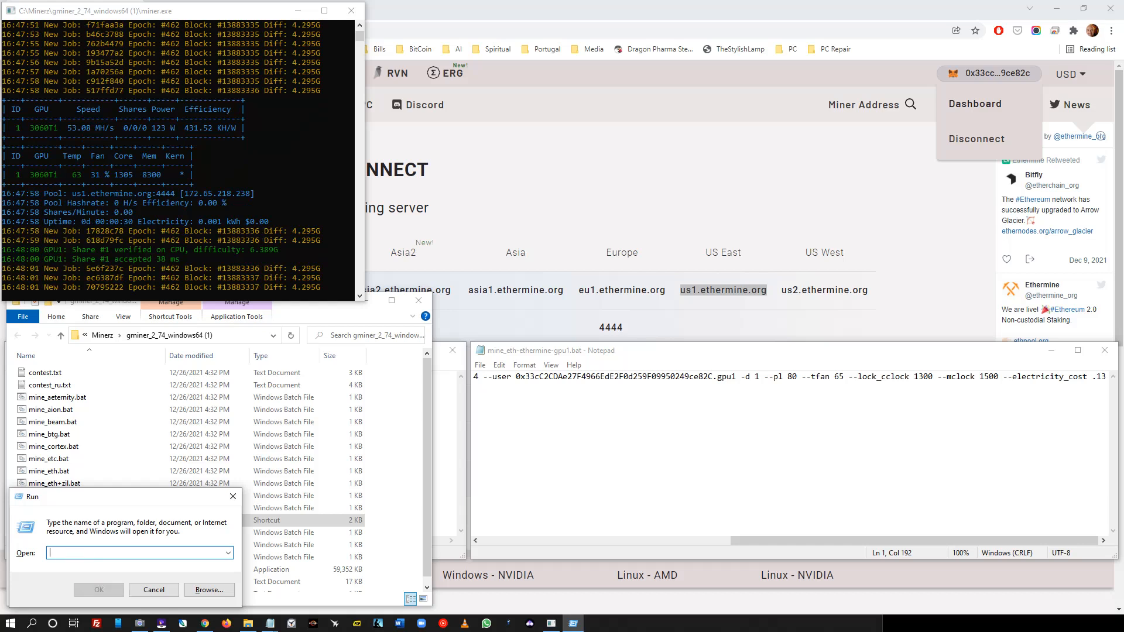
type("shel")
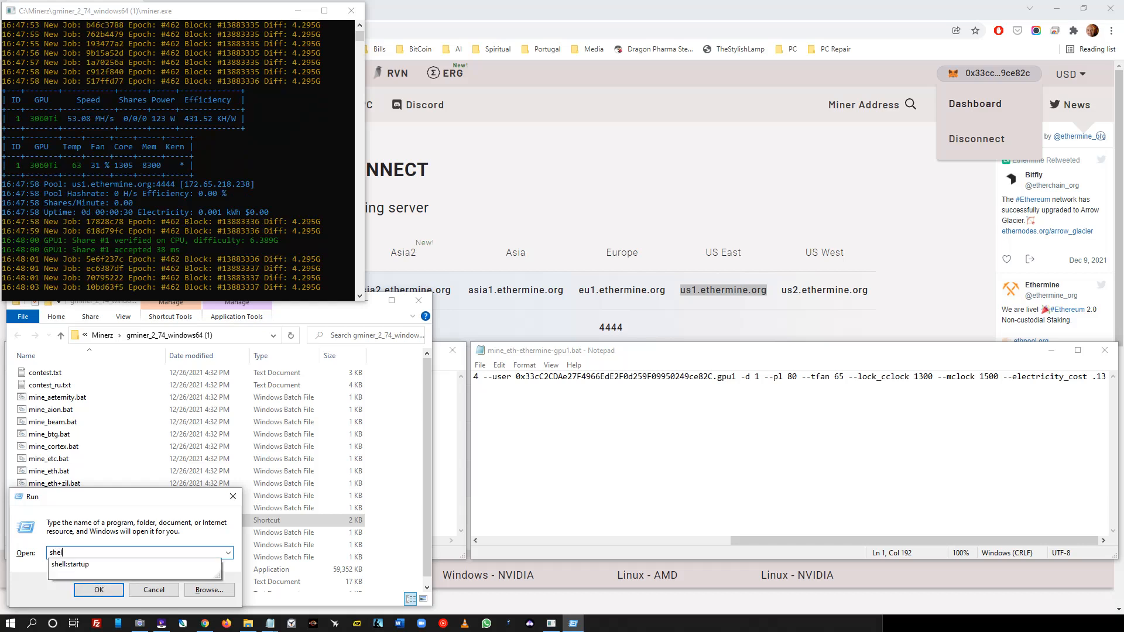
type("l")
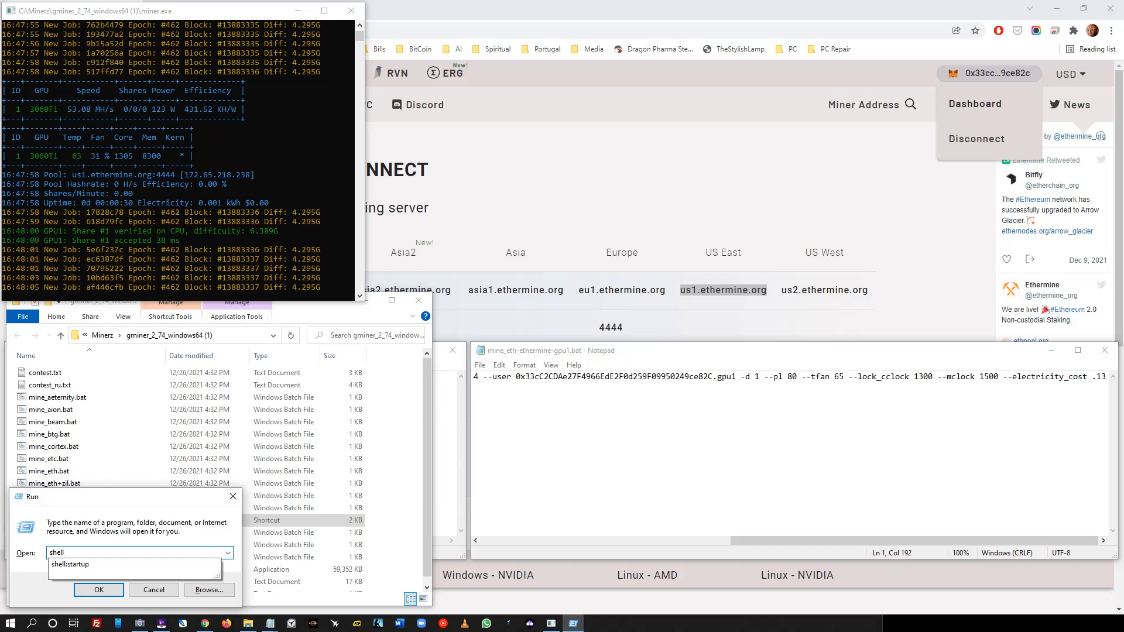
type(":s")
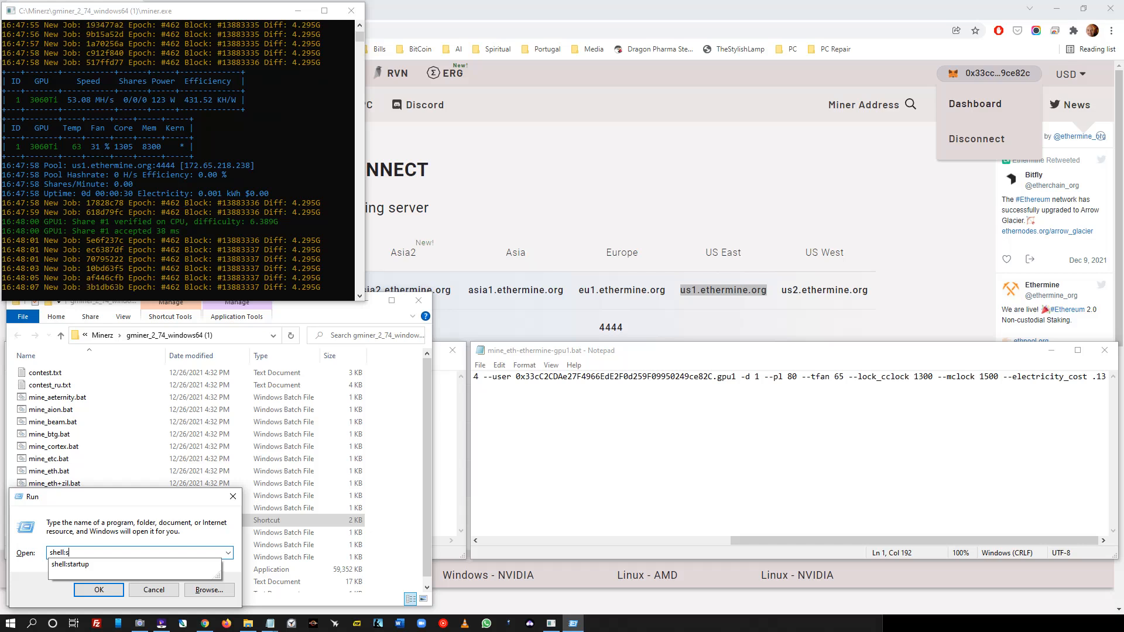
type("tartu")
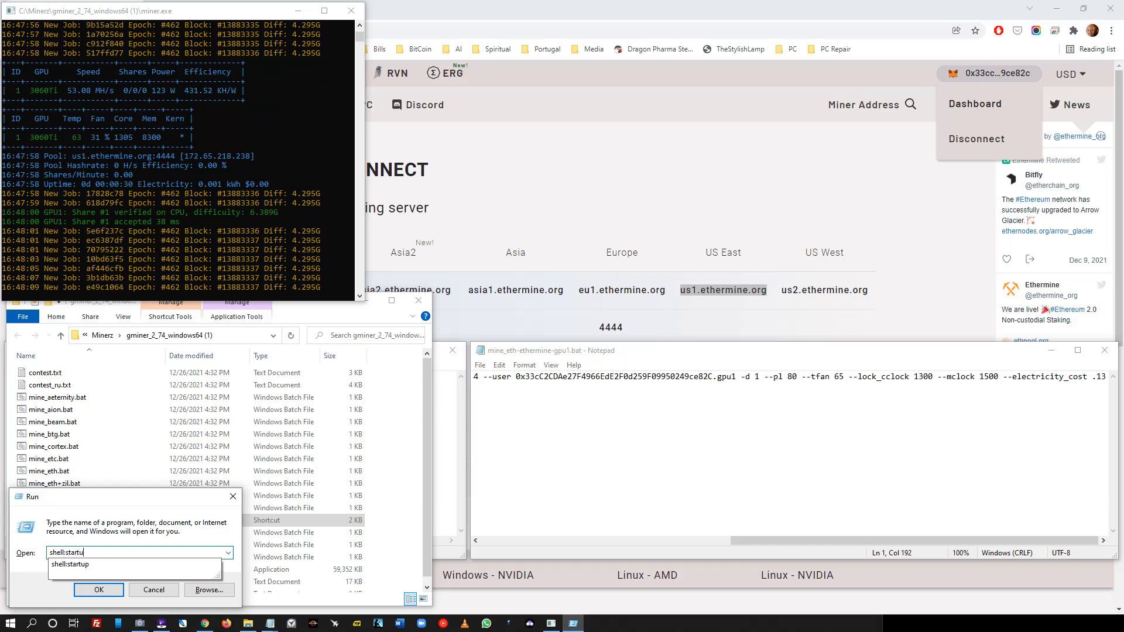
type("p")
key("Return")
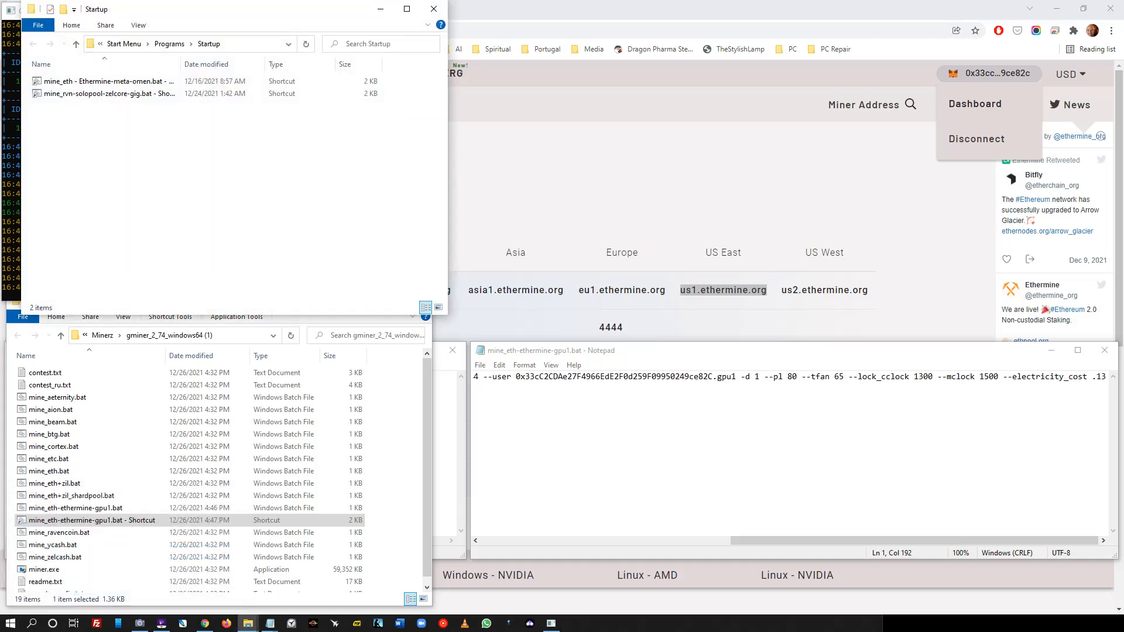
- Delete the two old miner shortcuts from the Startup folder
left_click_drag(223, 9, 646, 184)
left_click(533, 269)
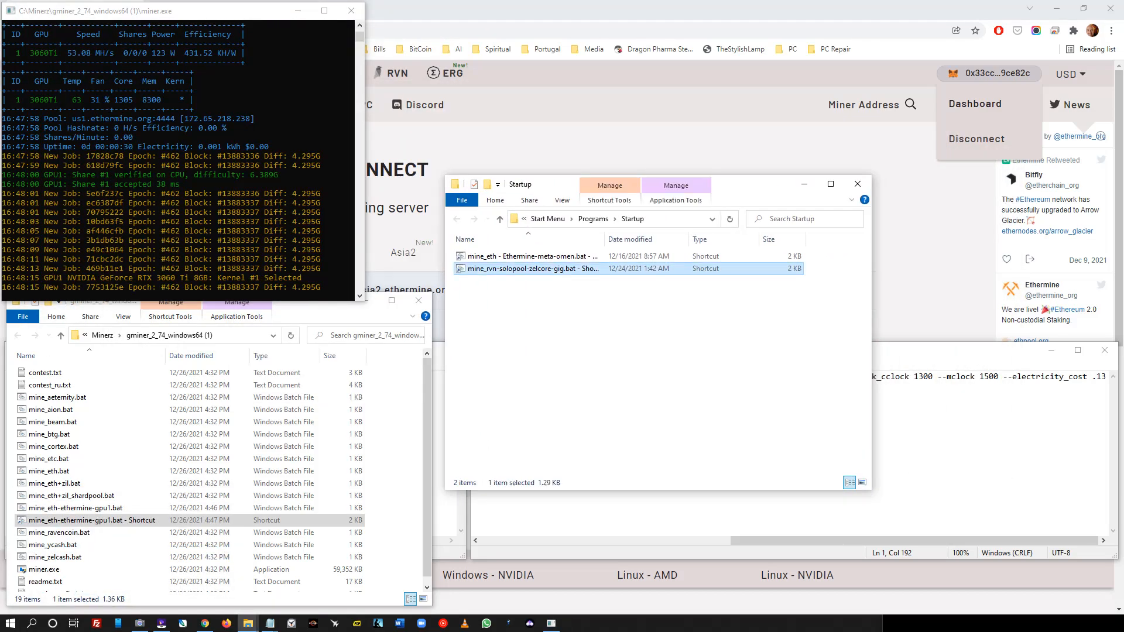
key("ctrl+a")
key("Delete")
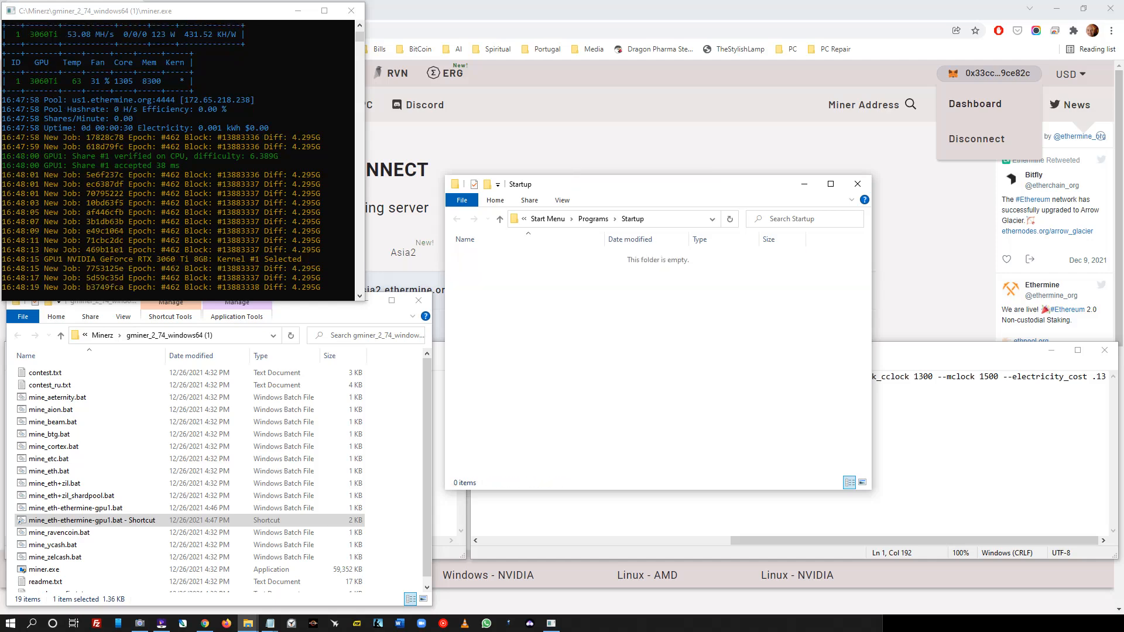
right_click(614, 307)
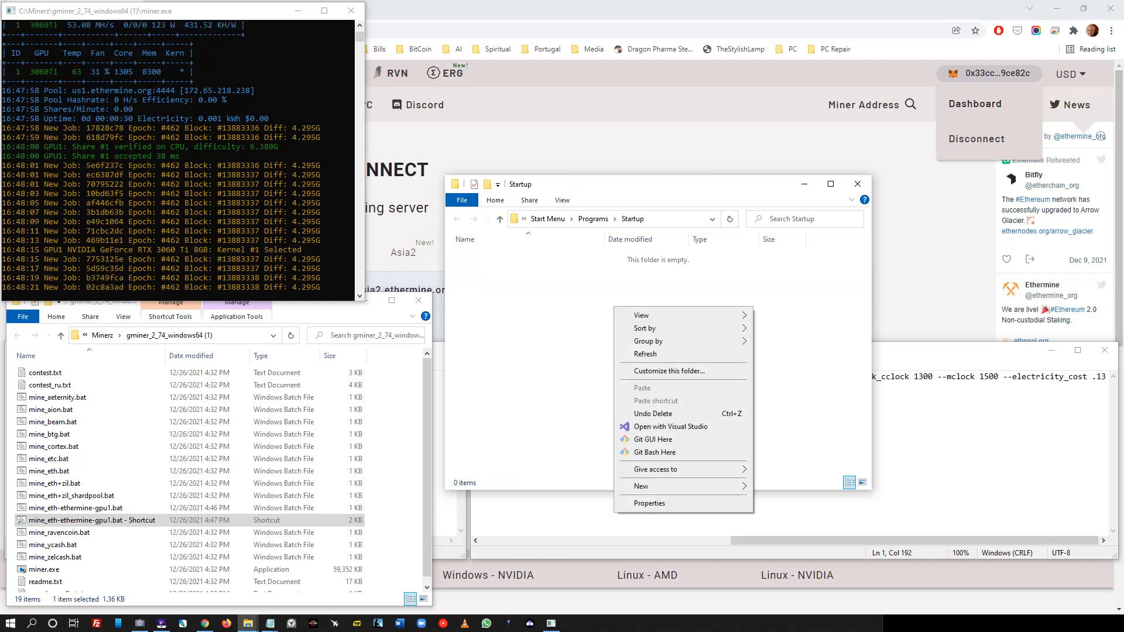
right_click(580, 332)
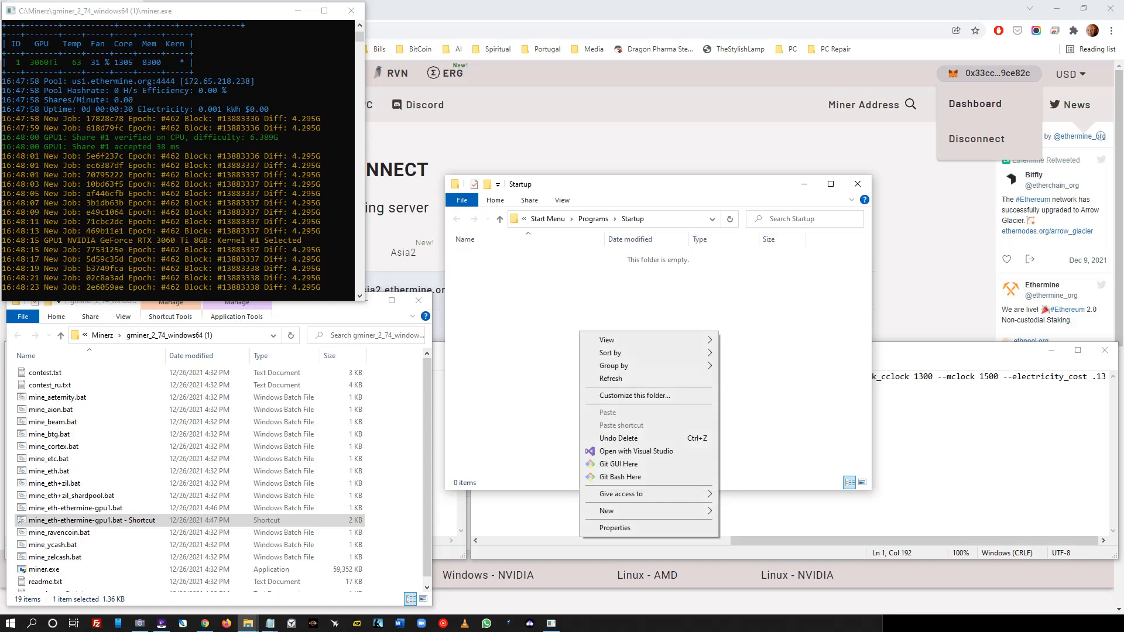
key("Escape")
- Copy the new mine_eth-ethermine-gpu1.bat shortcut and paste it into the Startup folder
right_click(150, 530)
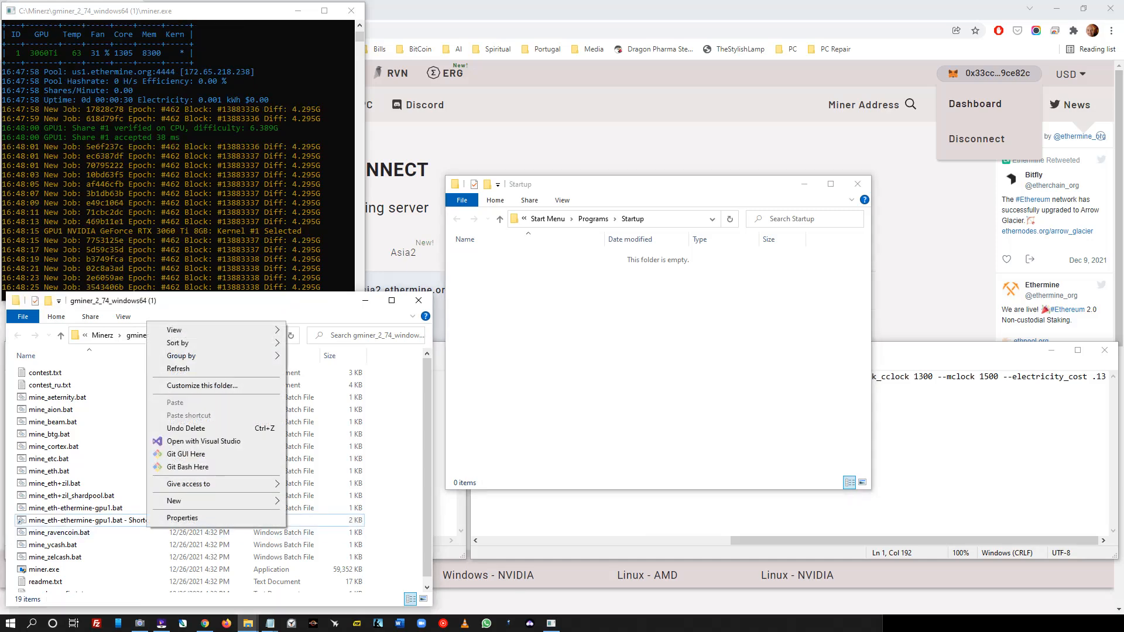
left_click(117, 520)
right_click(141, 521)
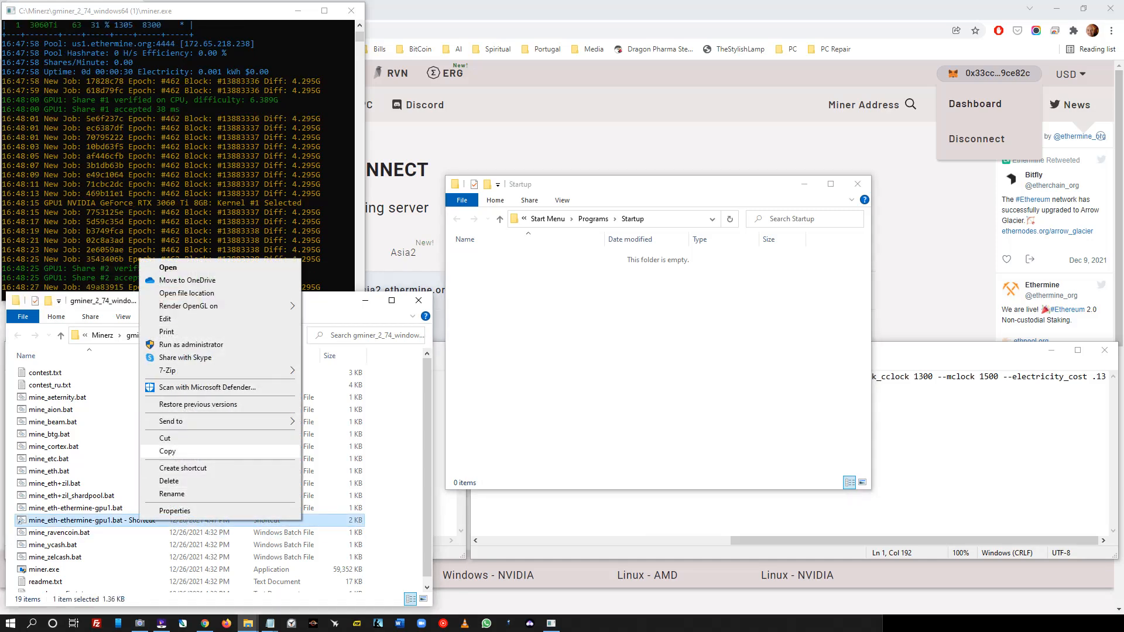
left_click(176, 451)
right_click(672, 328)
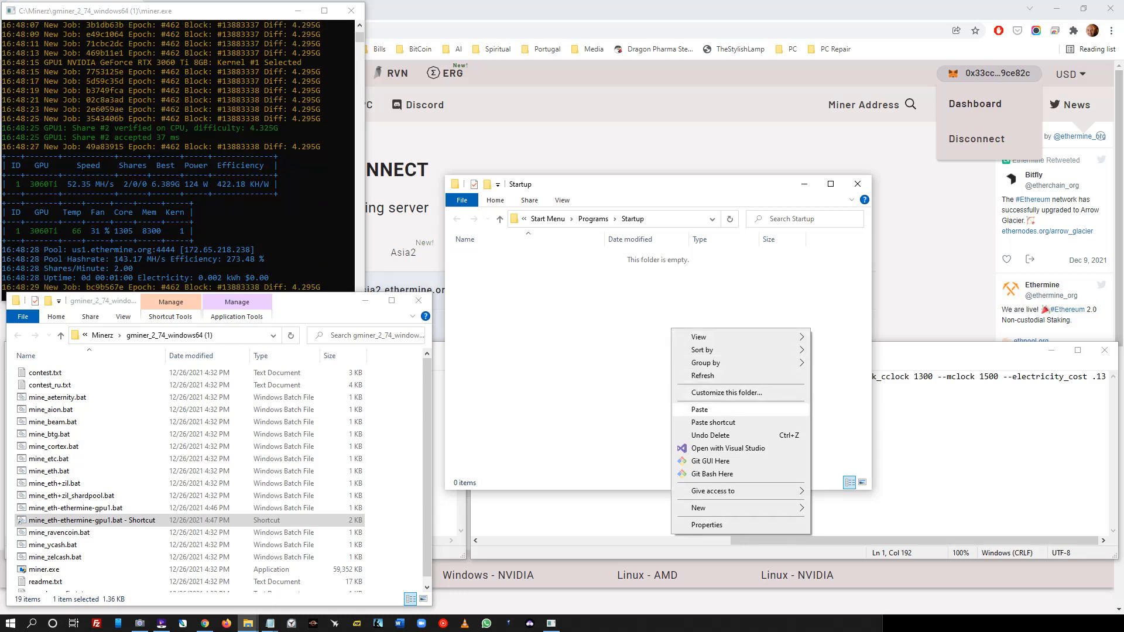
left_click(698, 409)
left_click(698, 409)
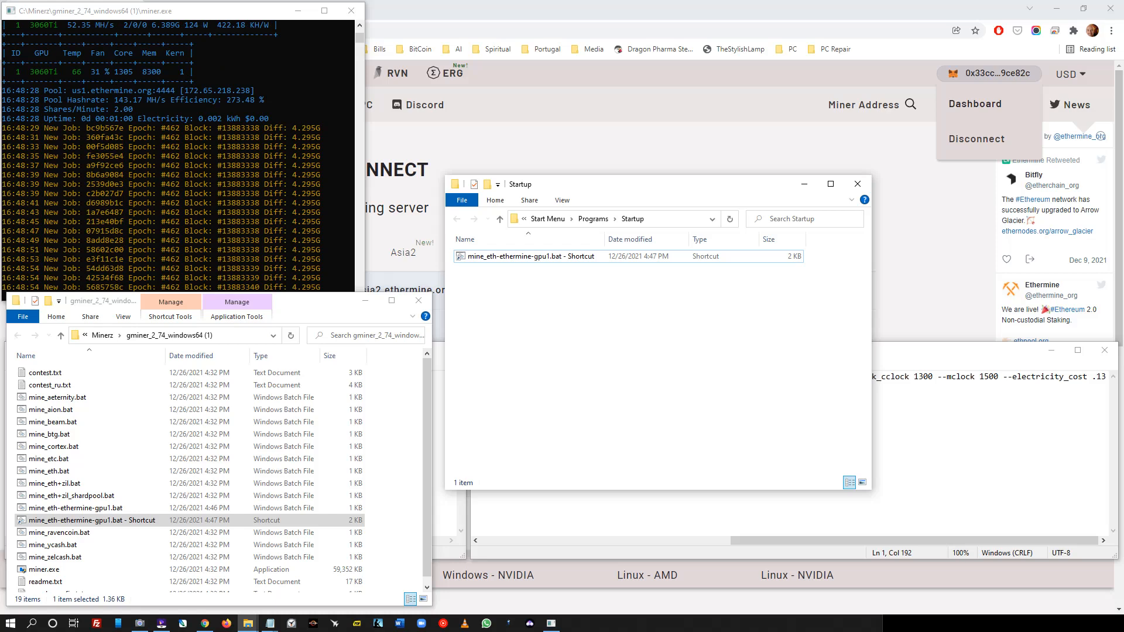
left_click_drag(654, 188, 299, 280)
- Change the locked core clock from 1300 to 1700 and save the batch file
left_click(1087, 376)
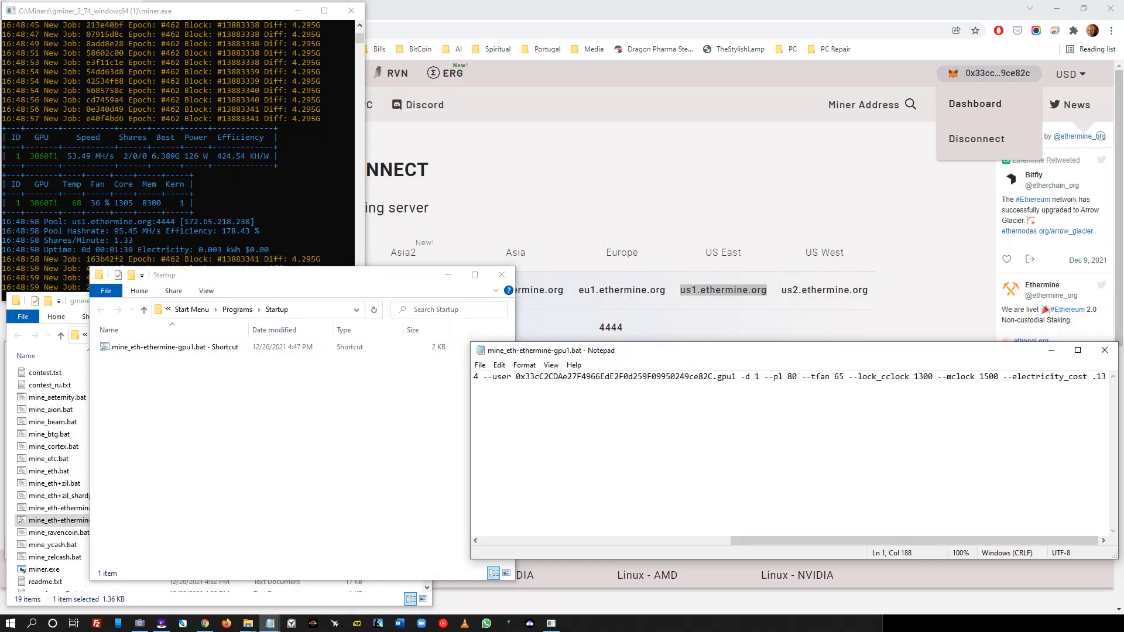
key("Delete")
type("7")
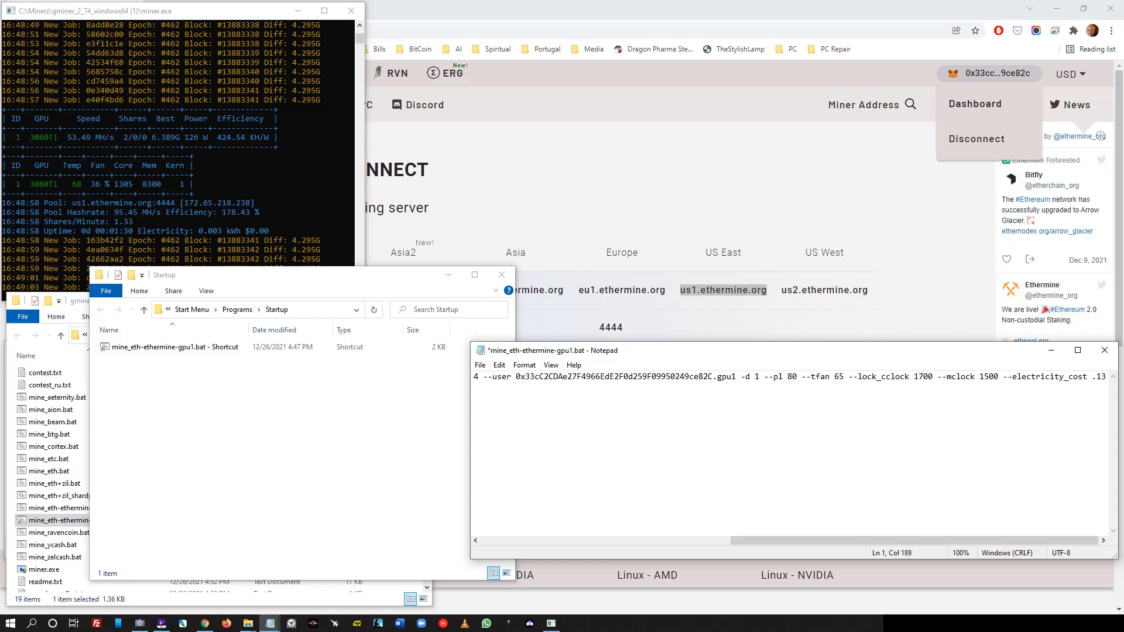
key("alt+f")
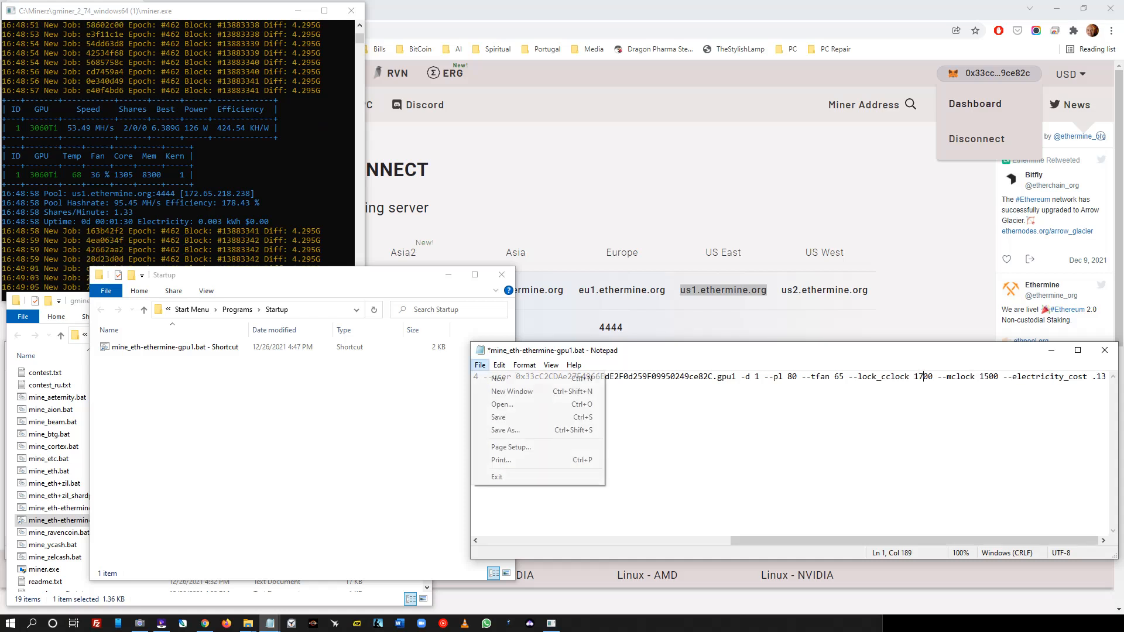
key("Down")
key("Down")
key("Down")
key("Return")
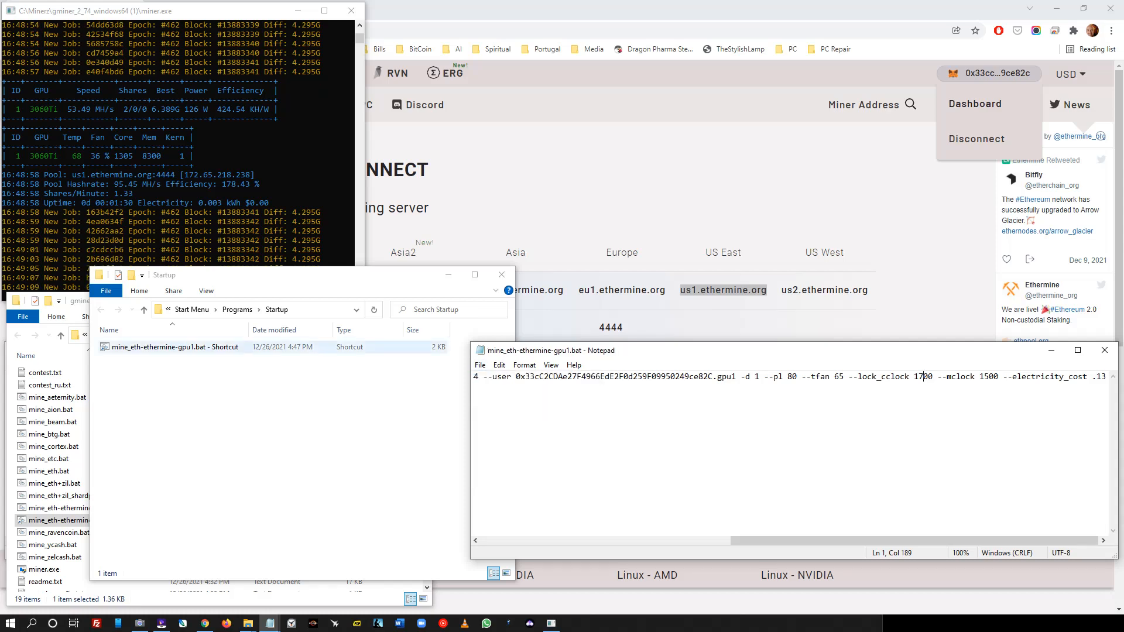
- Close the Startup and gminer folder windows and both Notepad windows, moving the miner console aside
left_click(502, 275)
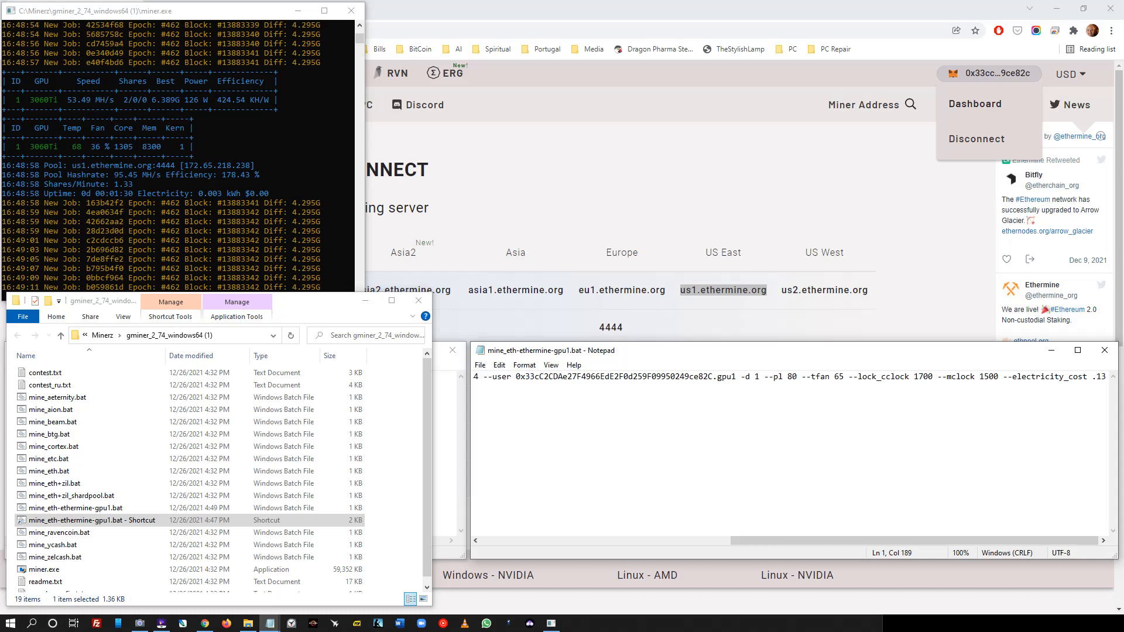
left_click(418, 300)
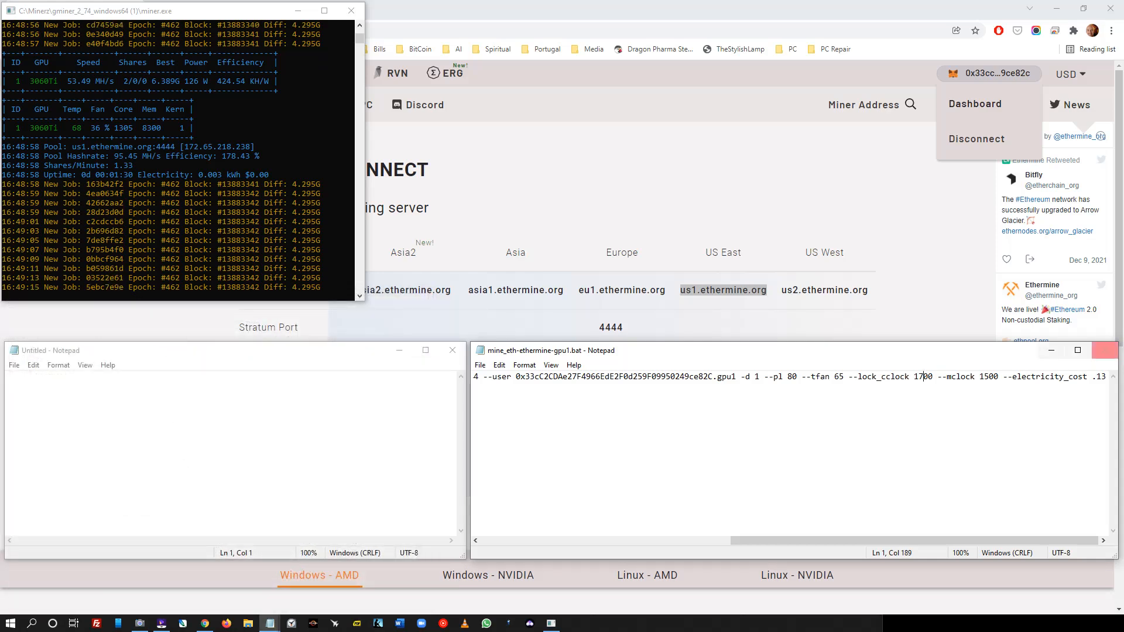
left_click(1105, 350)
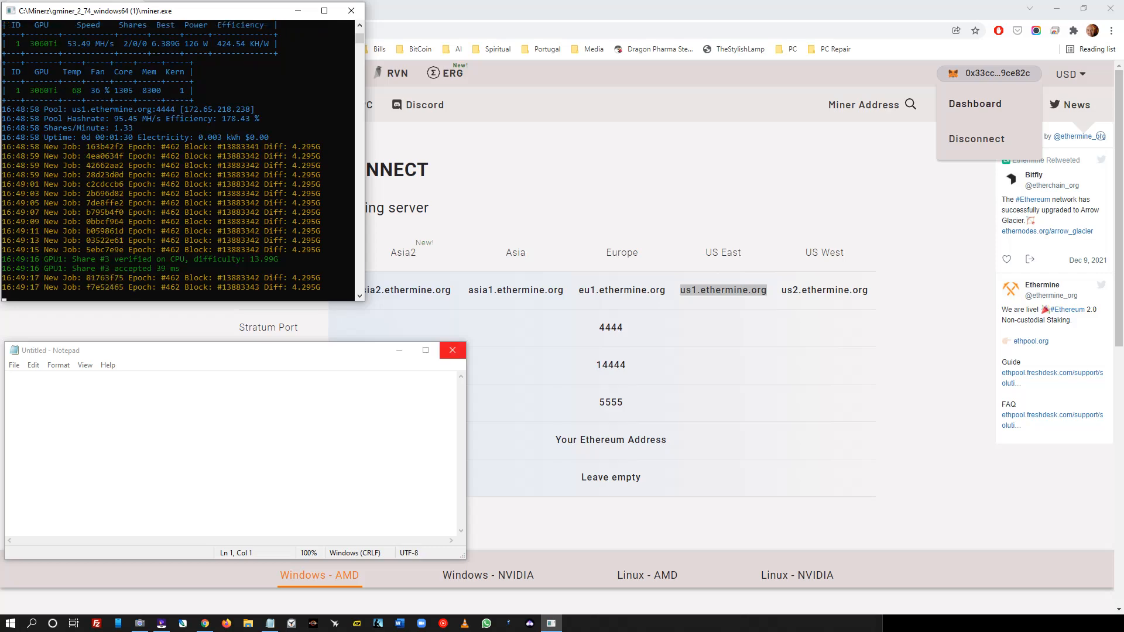
left_click(452, 350)
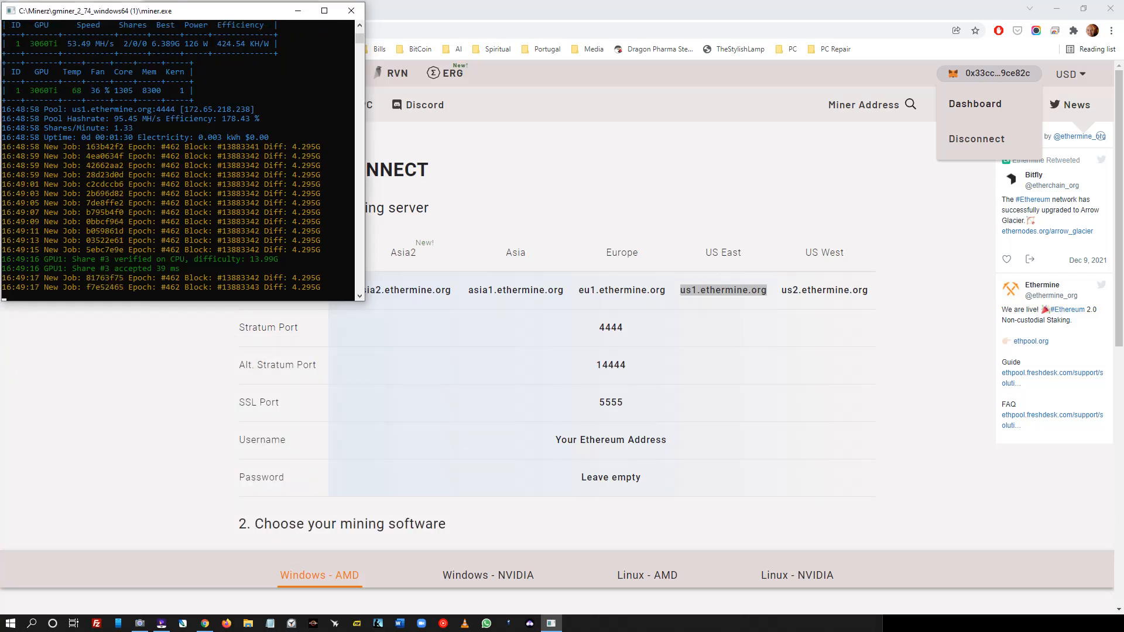
left_click_drag(200, 18, 939, 316)
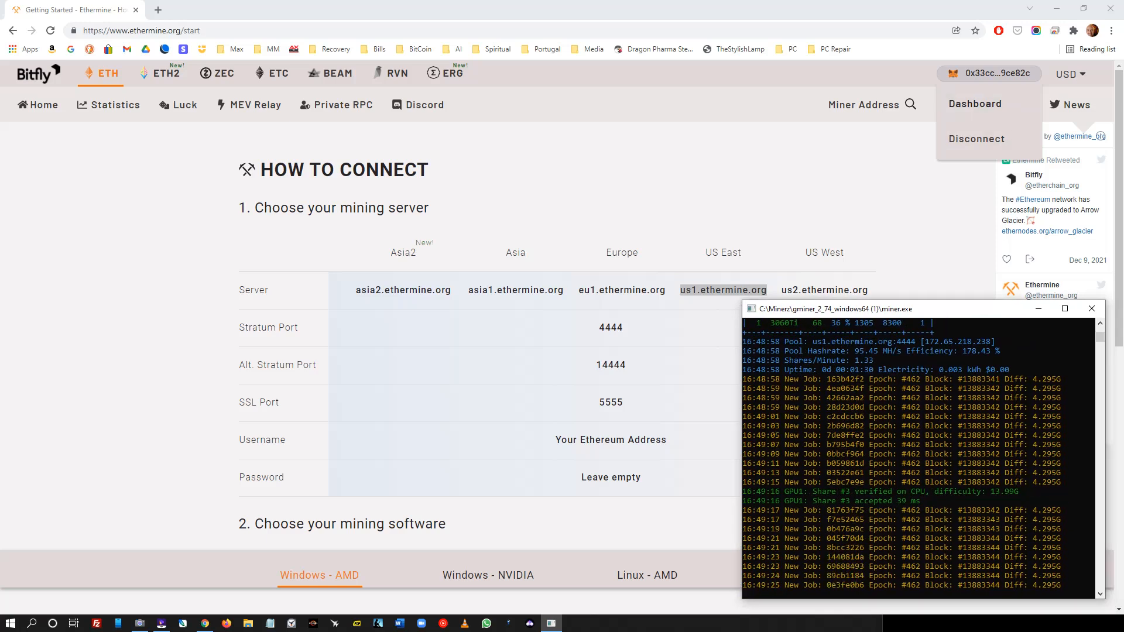
- Copy the wallet address from the MetaMask extension
key("alt+Tab")
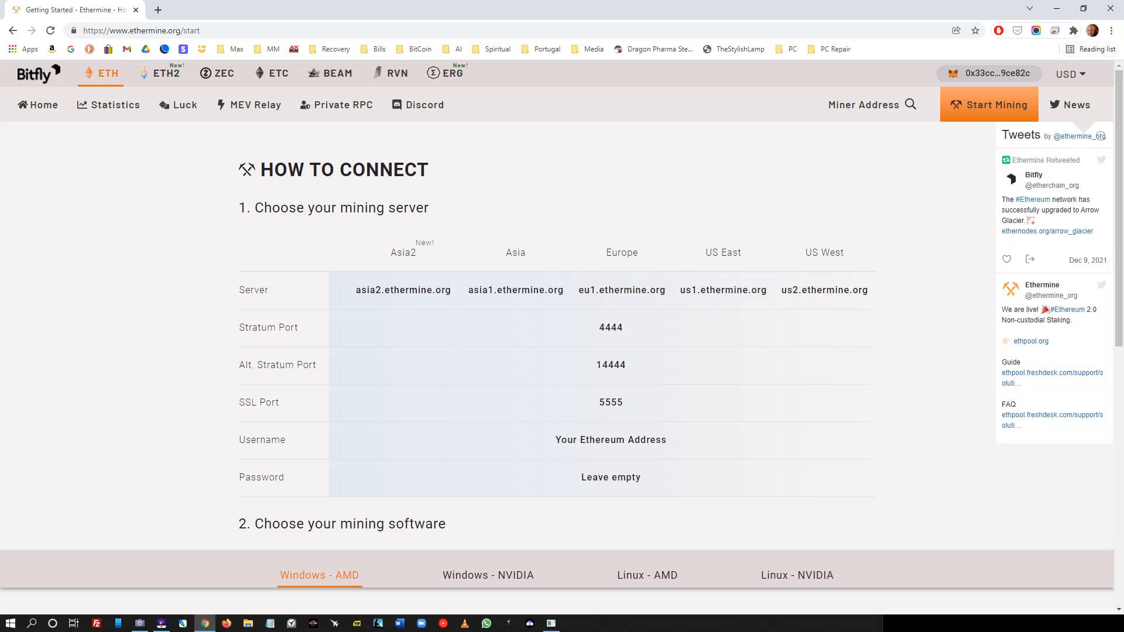
left_click(1072, 30)
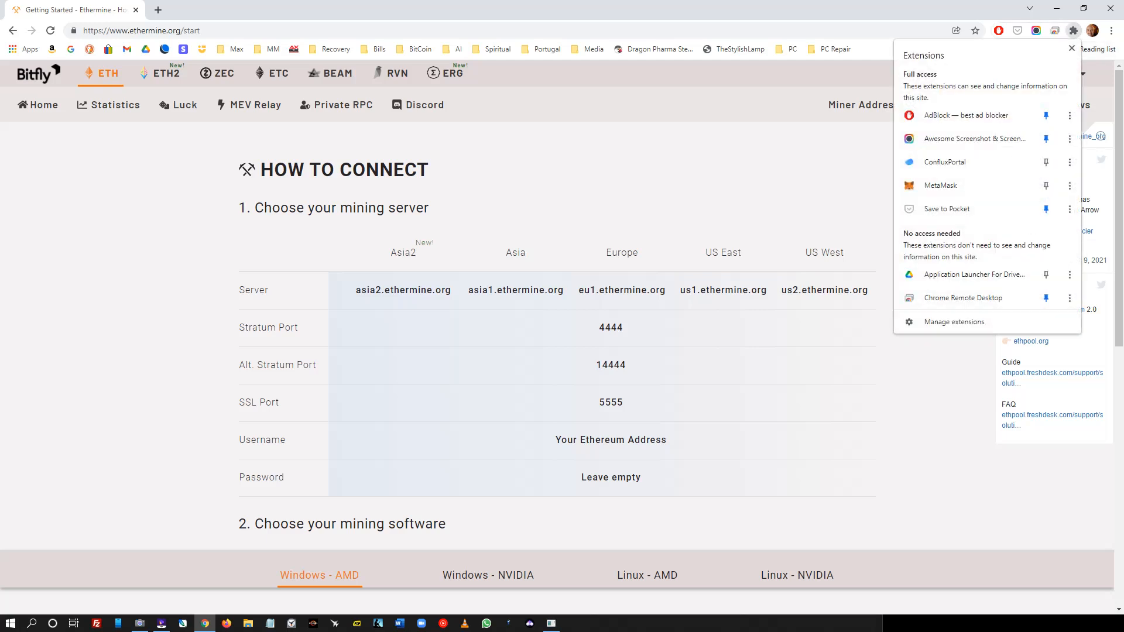
left_click(940, 185)
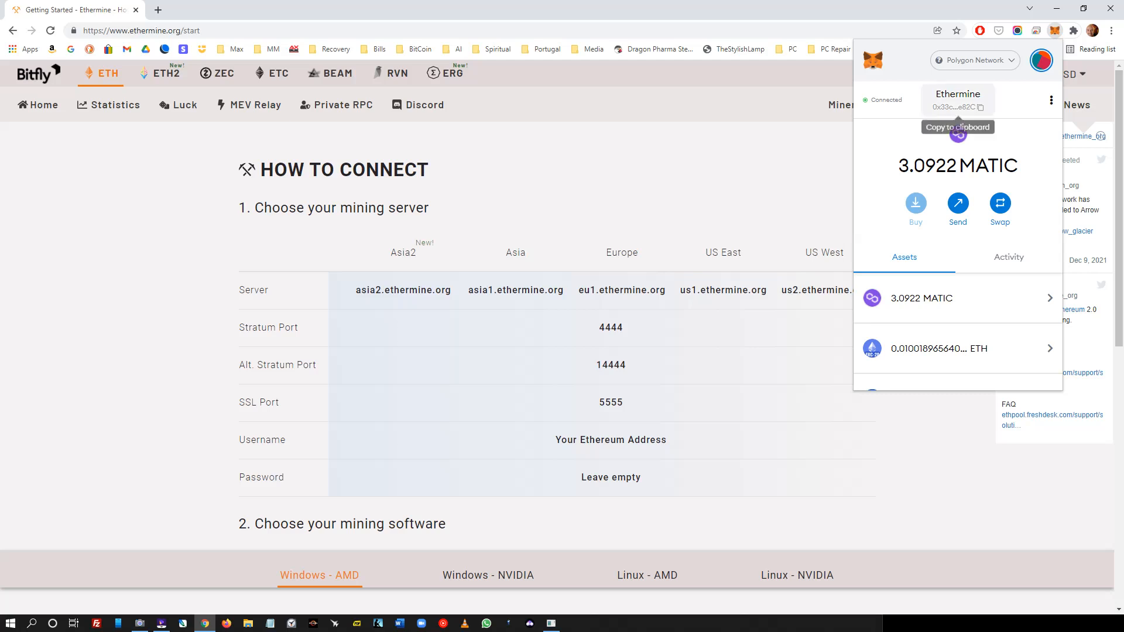
left_click(957, 100)
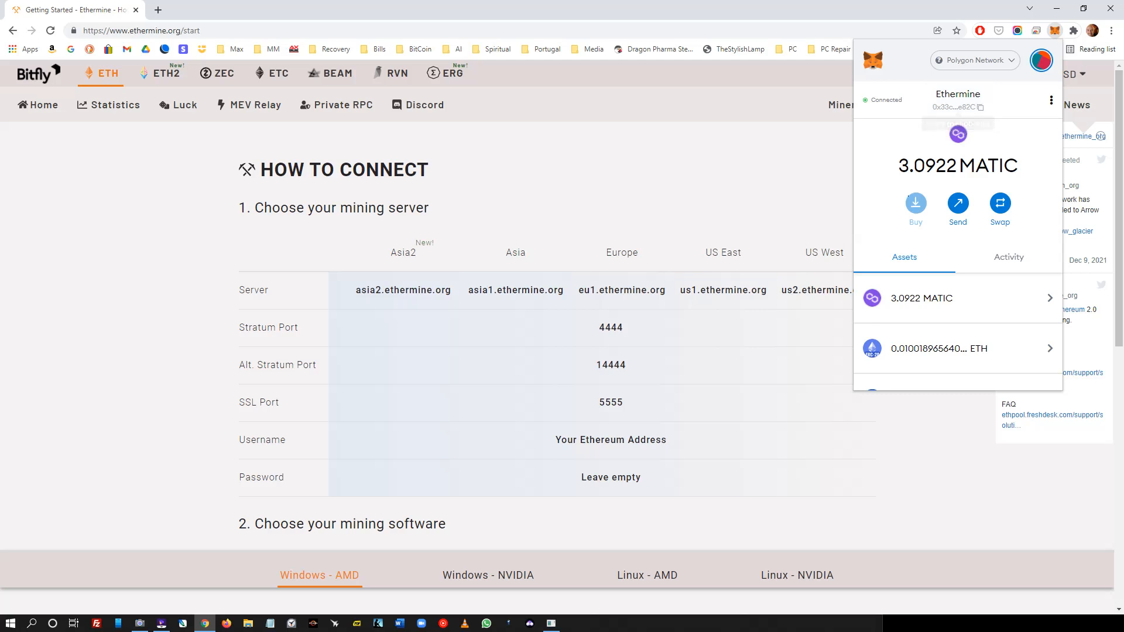
key("Escape")
- Paste the address into Ethermine's Miner Address search and review its dashboard: 6 active workers, 236.2 MH/s
left_click(863, 105)
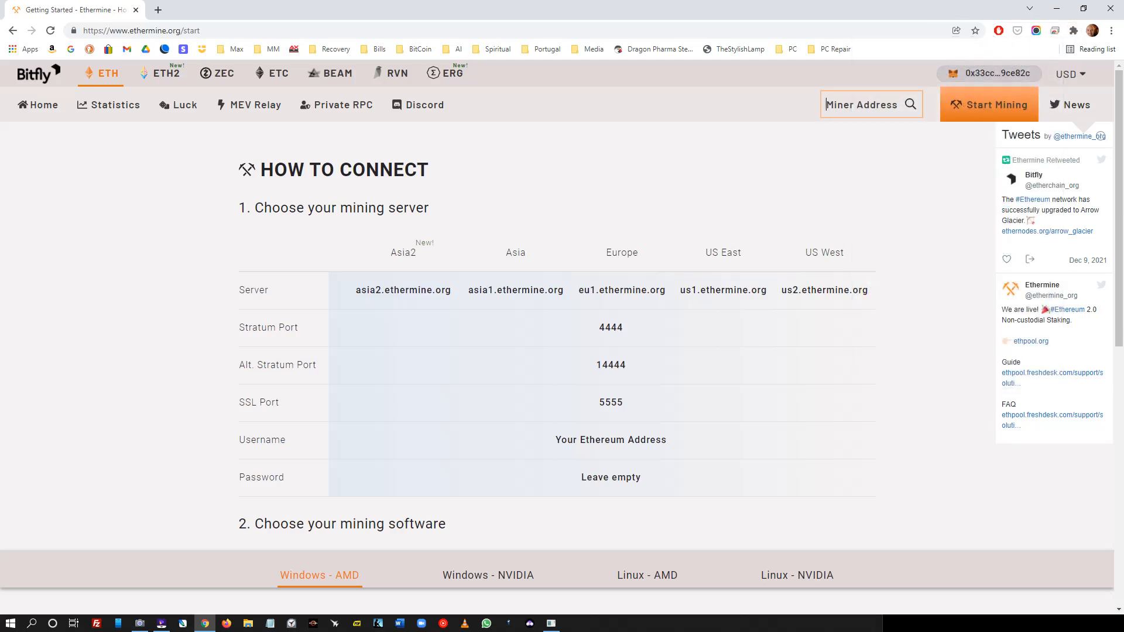
right_click(799, 105)
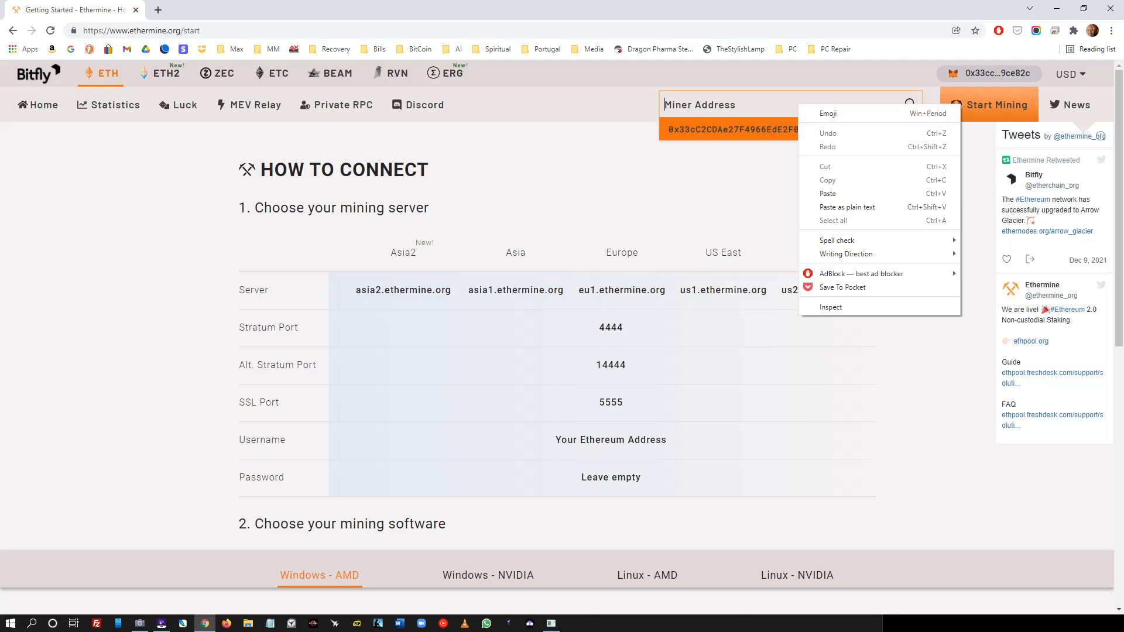
left_click(828, 193)
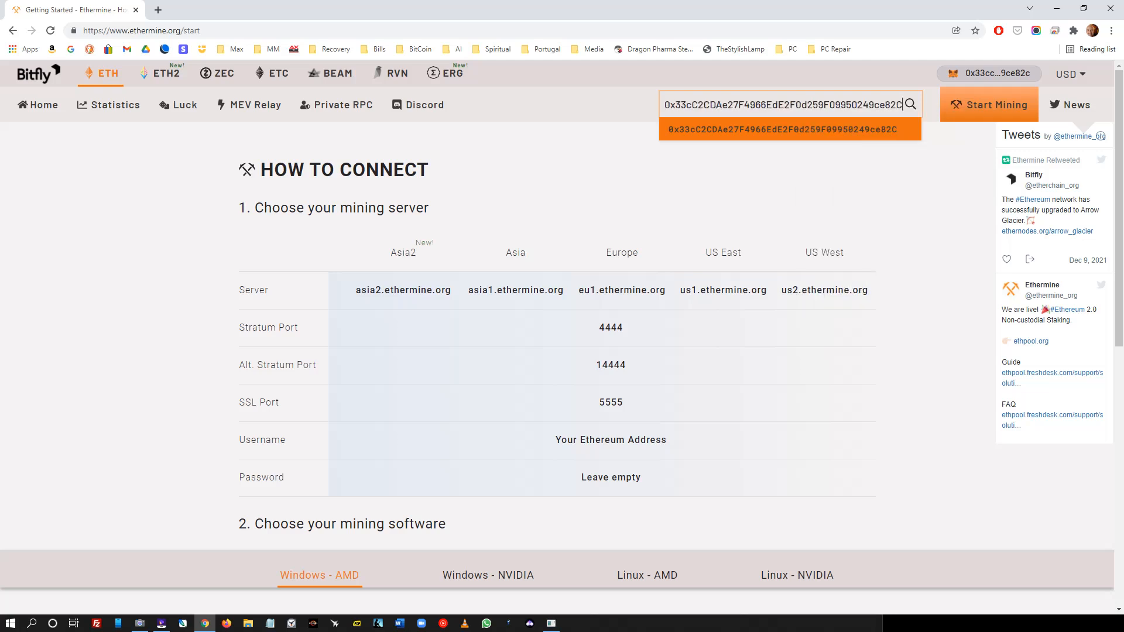
key("Return")
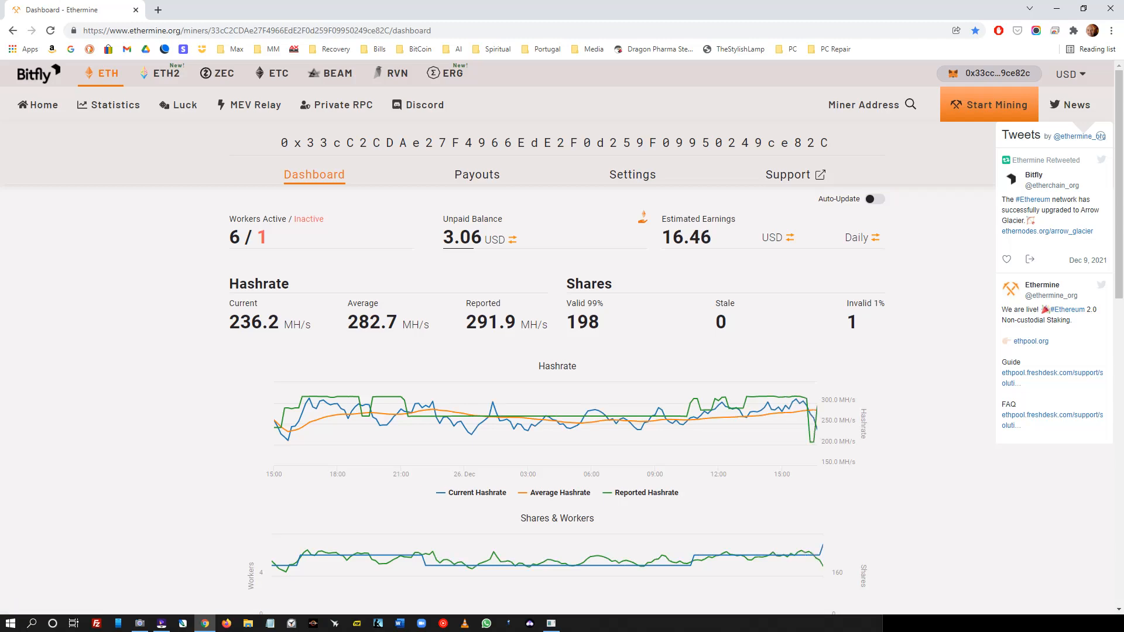
scroll(561, 337, "down", 10)
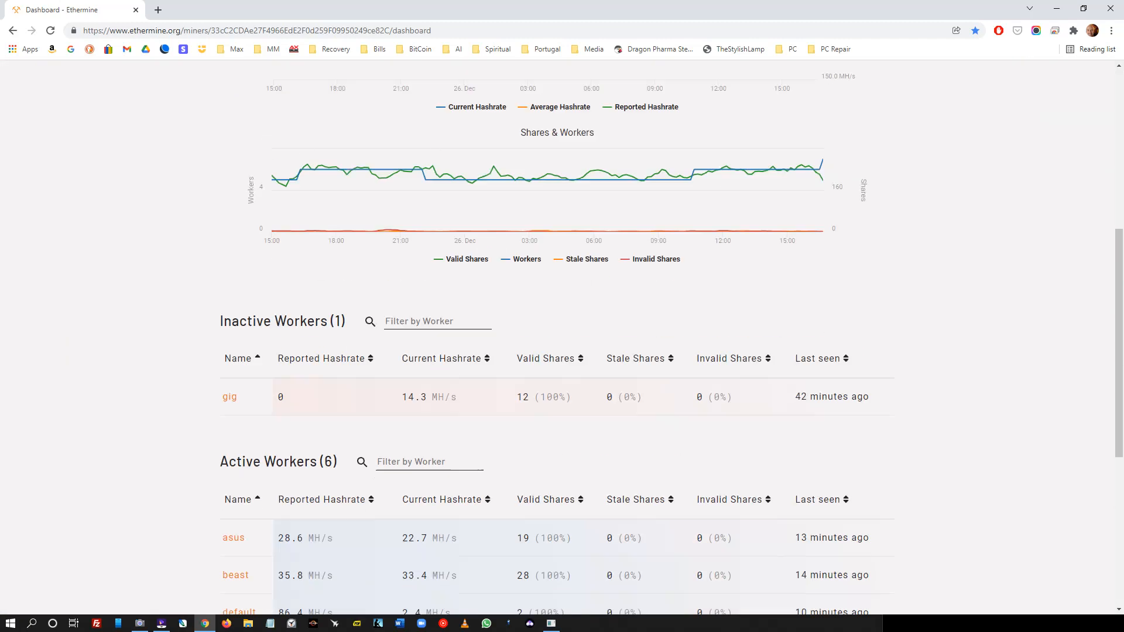
scroll(562, 337, "up", 7)
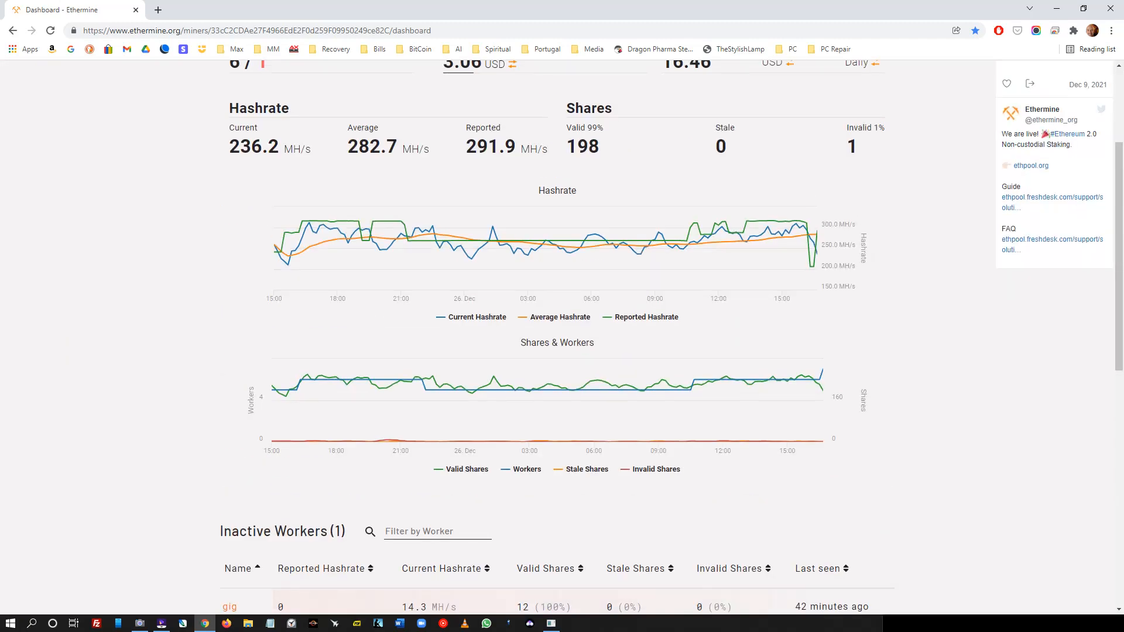
scroll(562, 337, "down", 1)
scroll(562, 337, "down", 9)
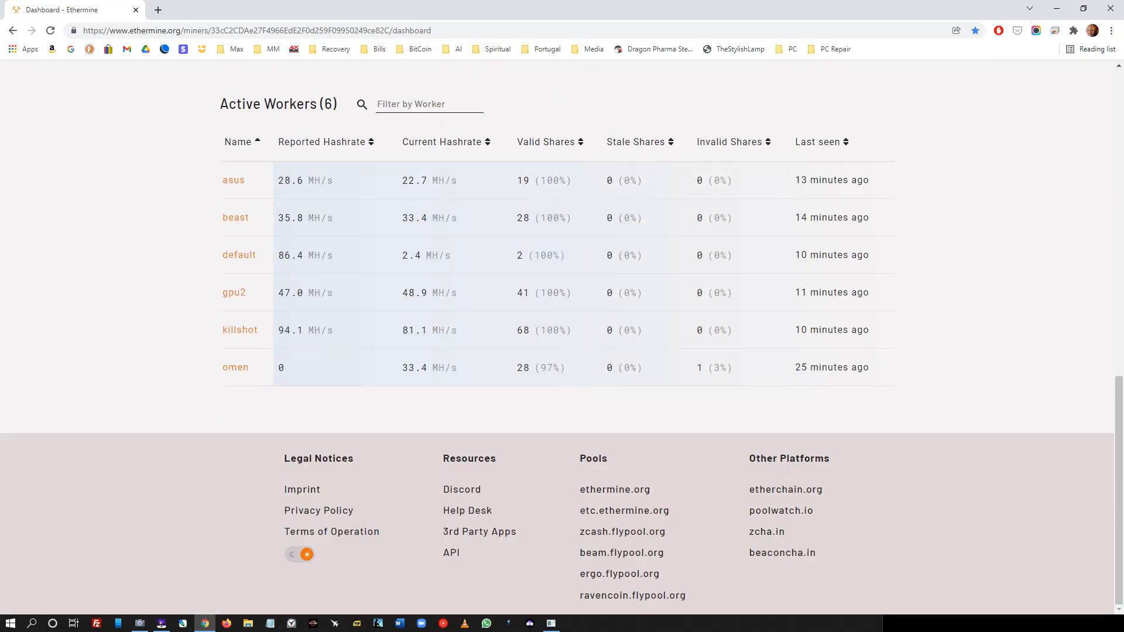
scroll(562, 337, "up", 13)
scroll(562, 337, "down", 13)
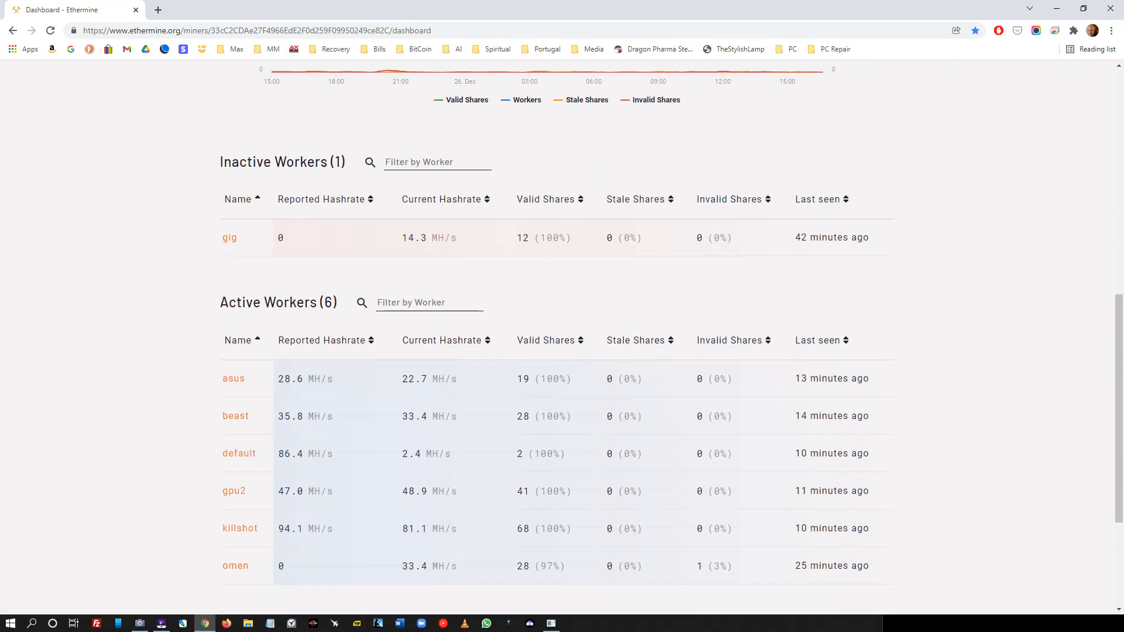
scroll(562, 337, "up", 4)
scroll(561, 337, "up", 11)
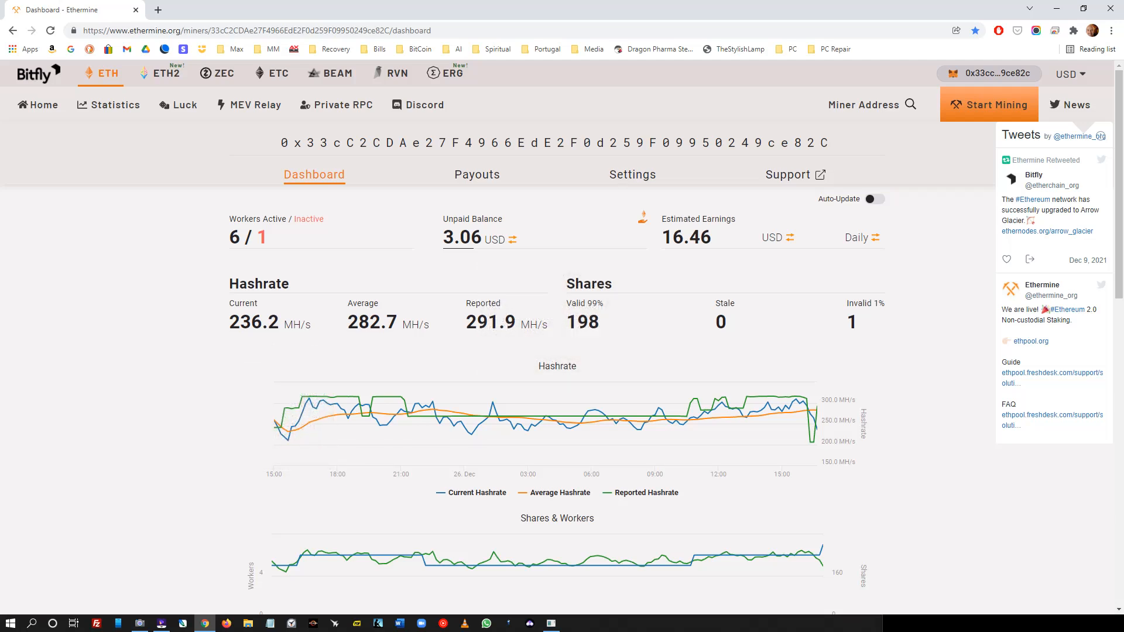
scroll(562, 334, "down", 13)
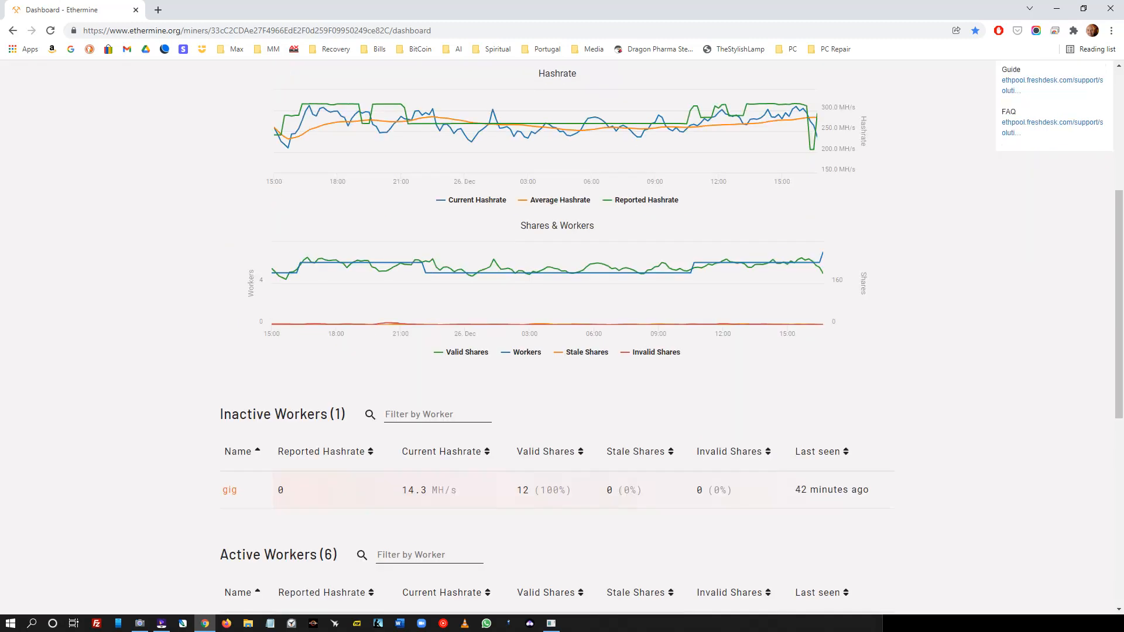
scroll(562, 333, "up", 13)
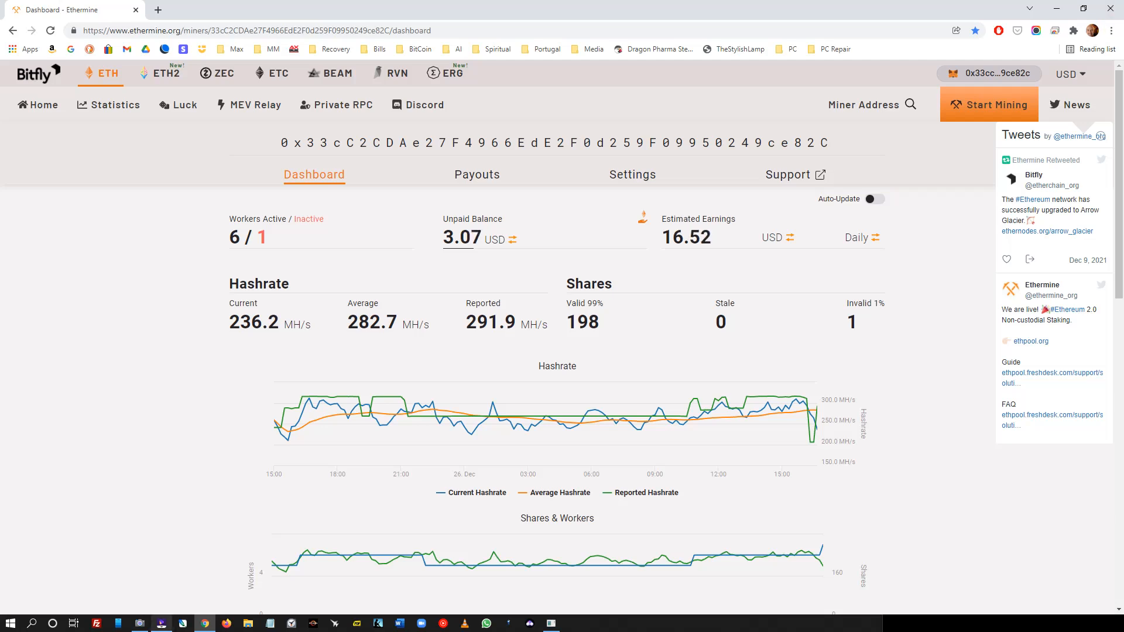
mouse_move(161, 623)
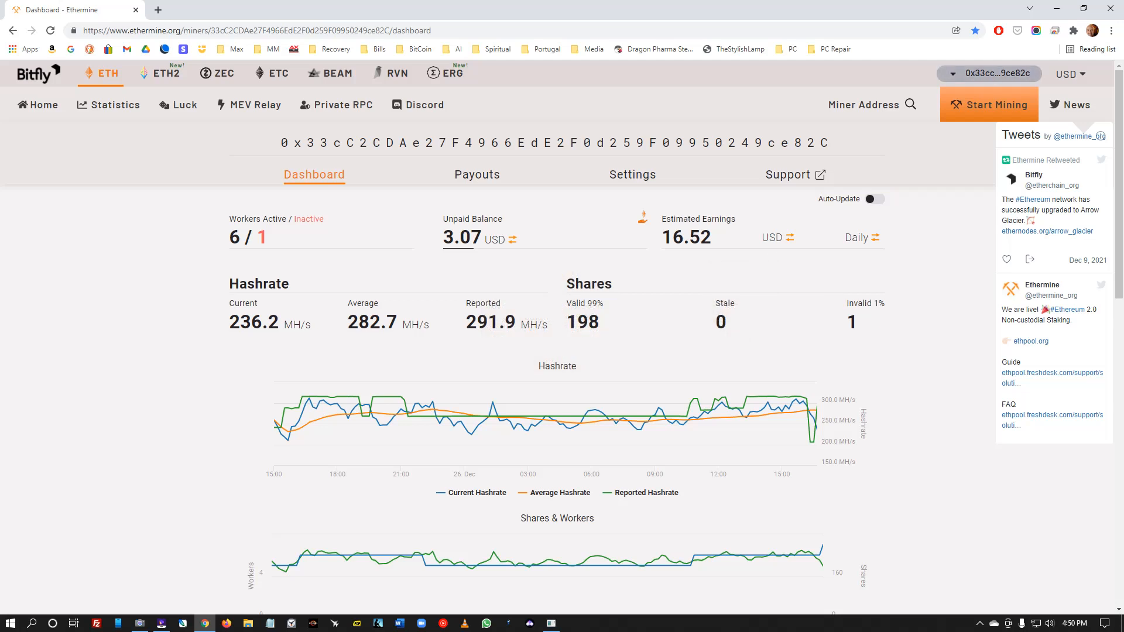
- In MetaMask, set a swap of the full 0.0100189 ETH balance to USDT and review the 40.656157 USDT quote
left_click(1073, 30)
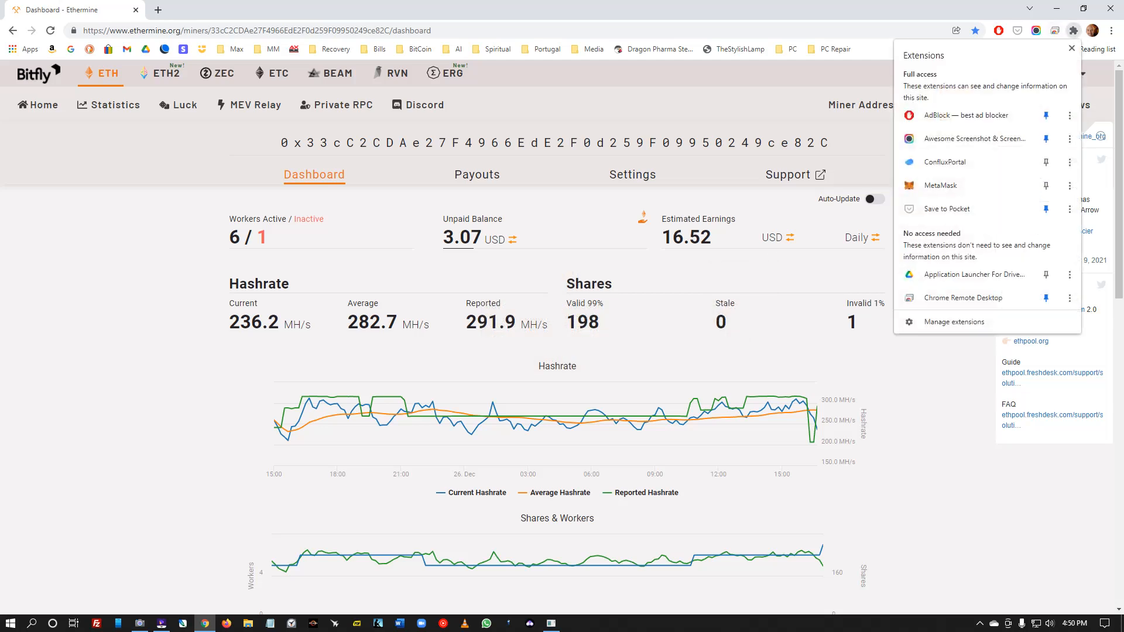
left_click(947, 185)
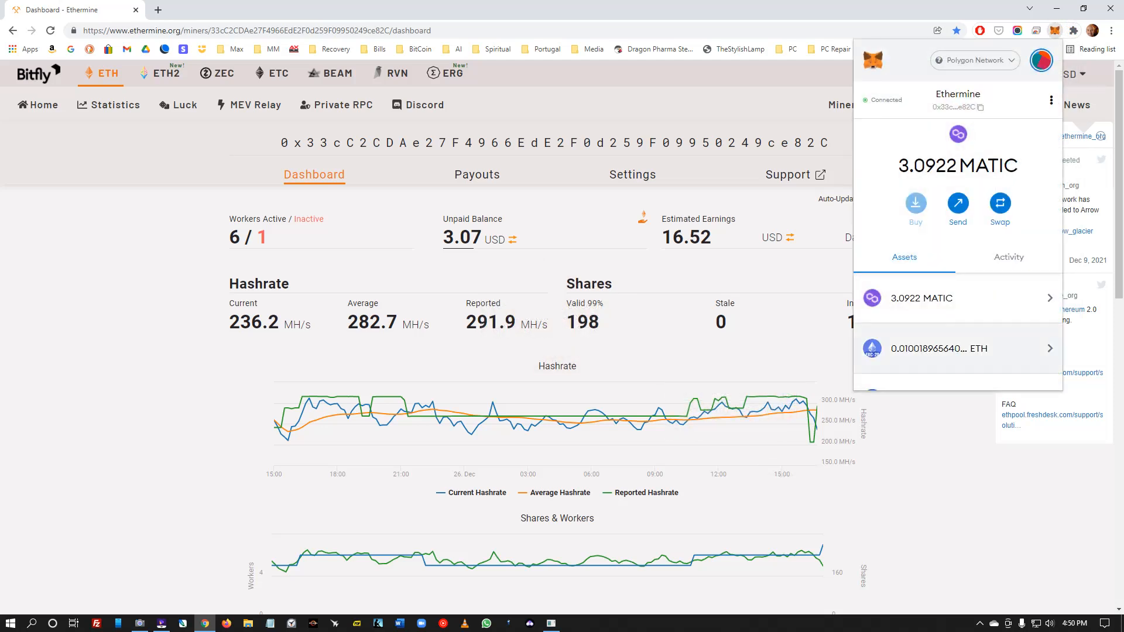
left_click(960, 348)
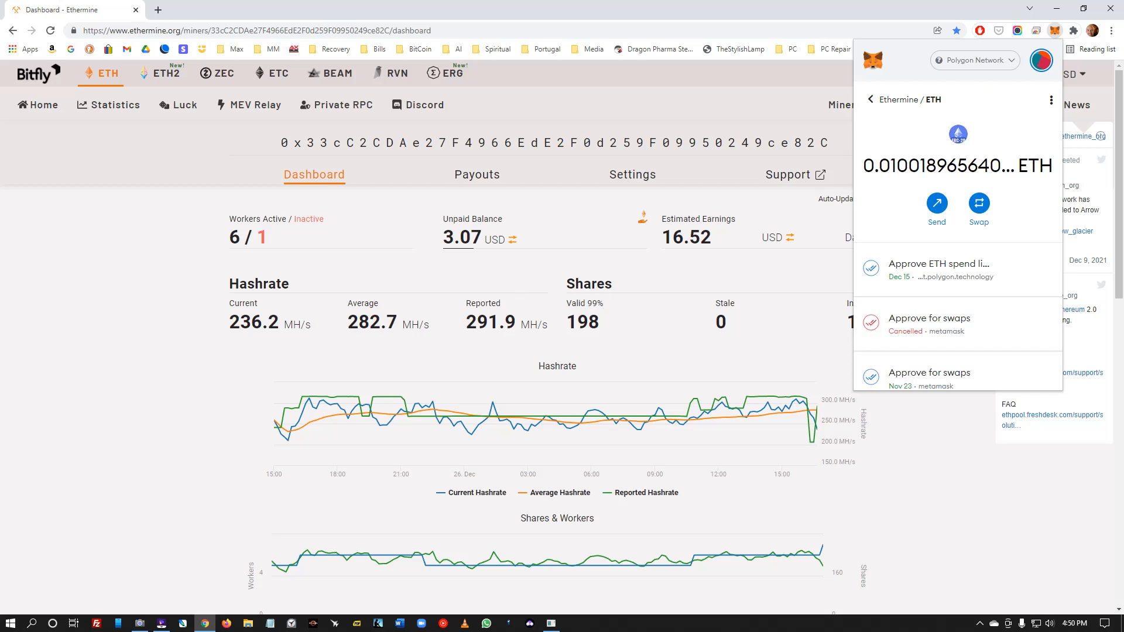
left_click(978, 203)
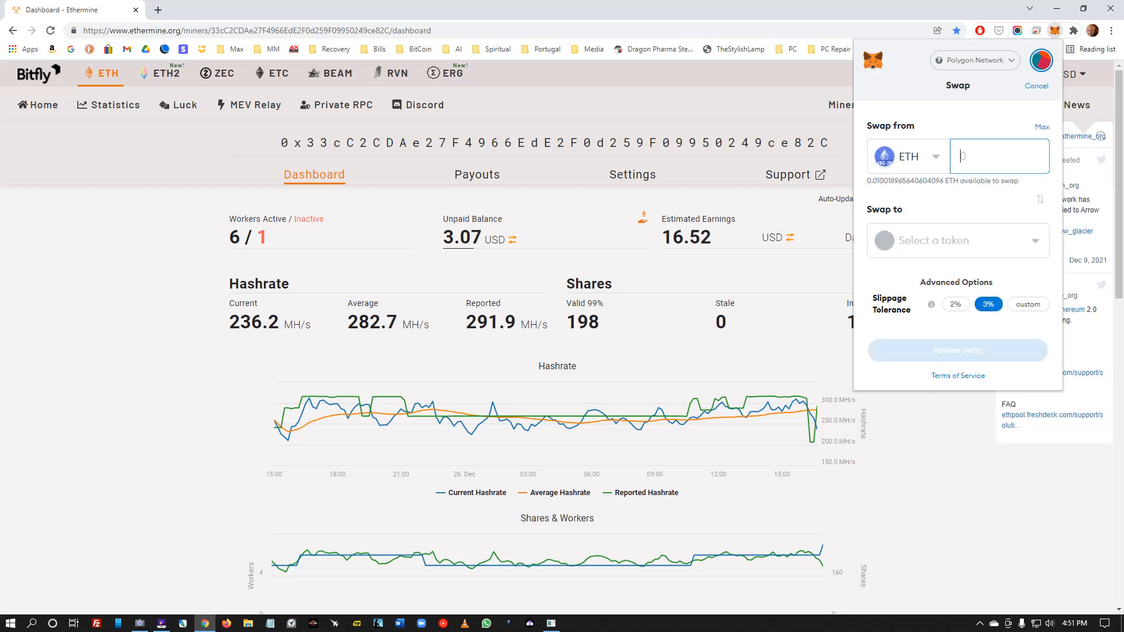
left_click(1041, 126)
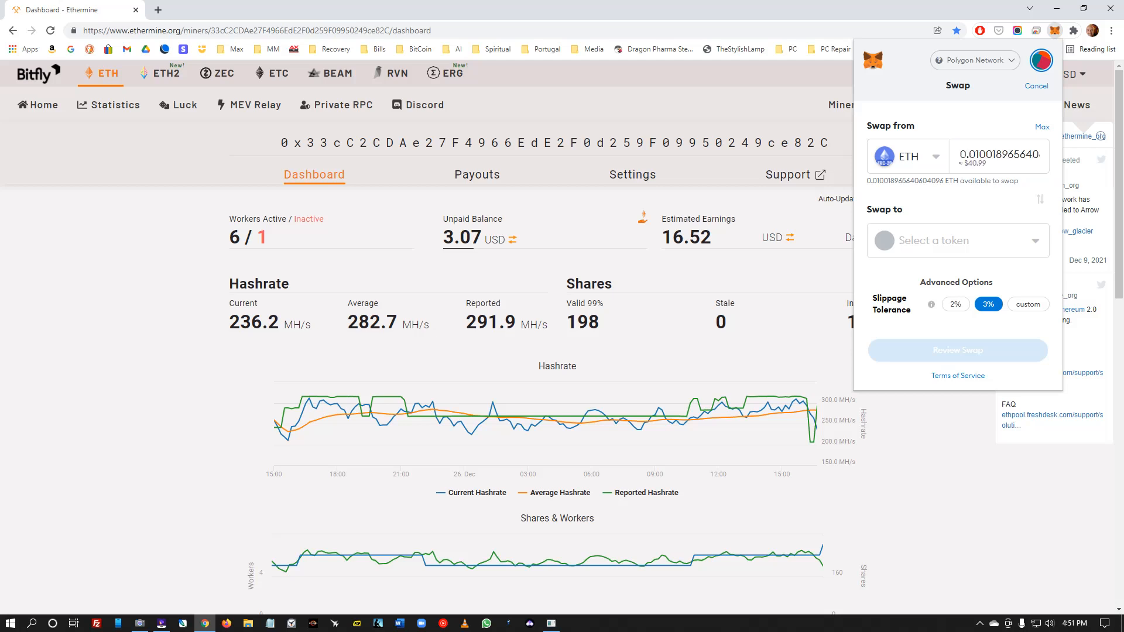
left_click(957, 240)
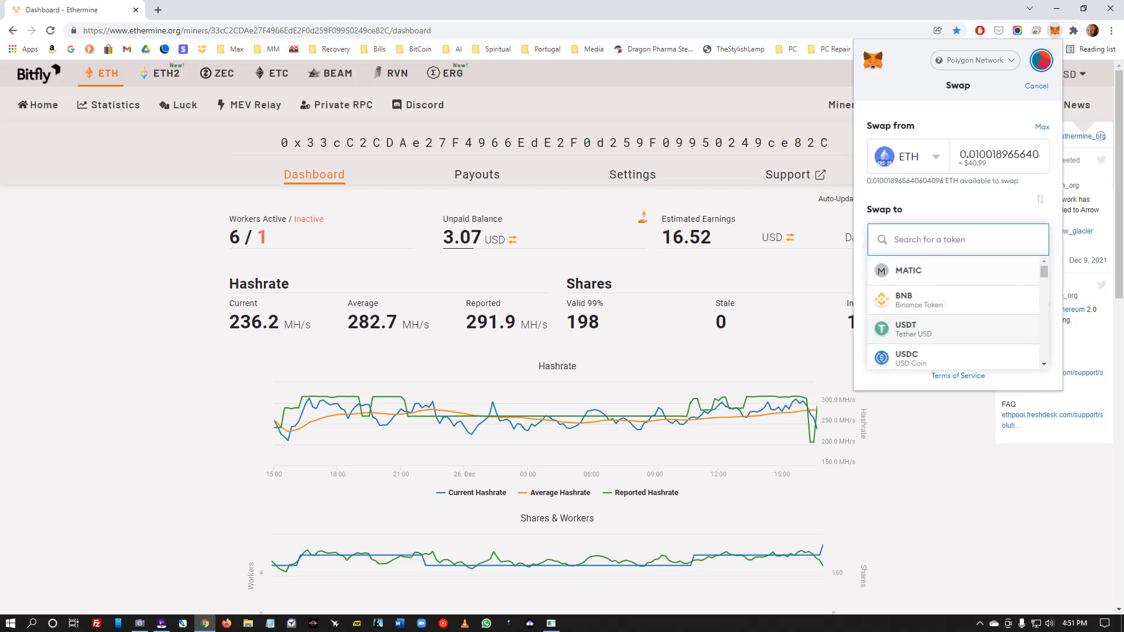
left_click(913, 328)
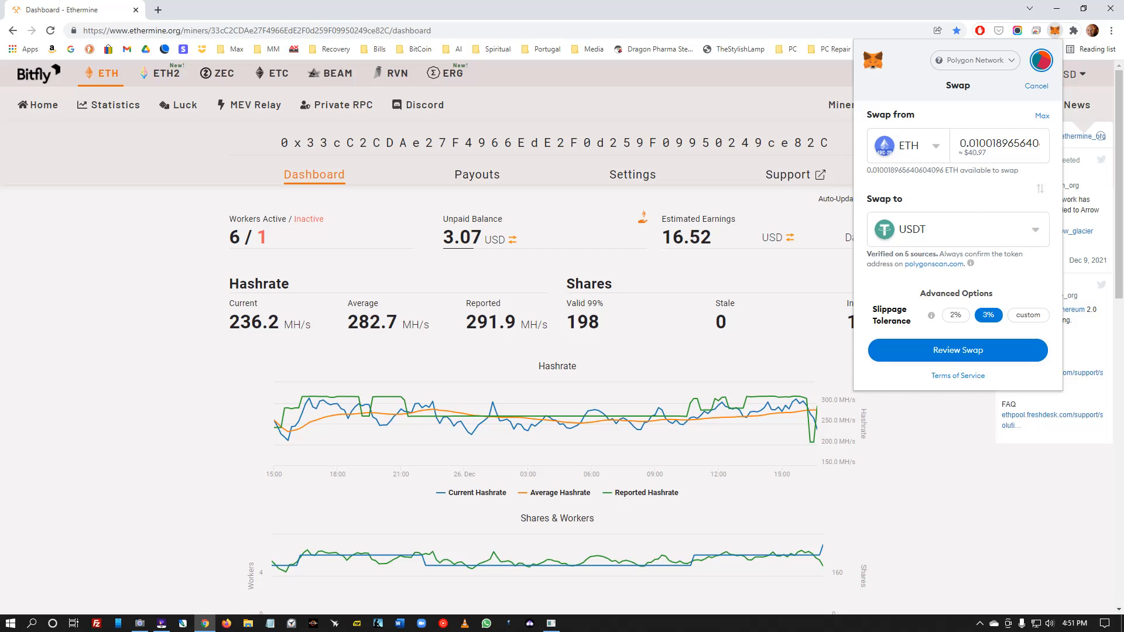
left_click(957, 350)
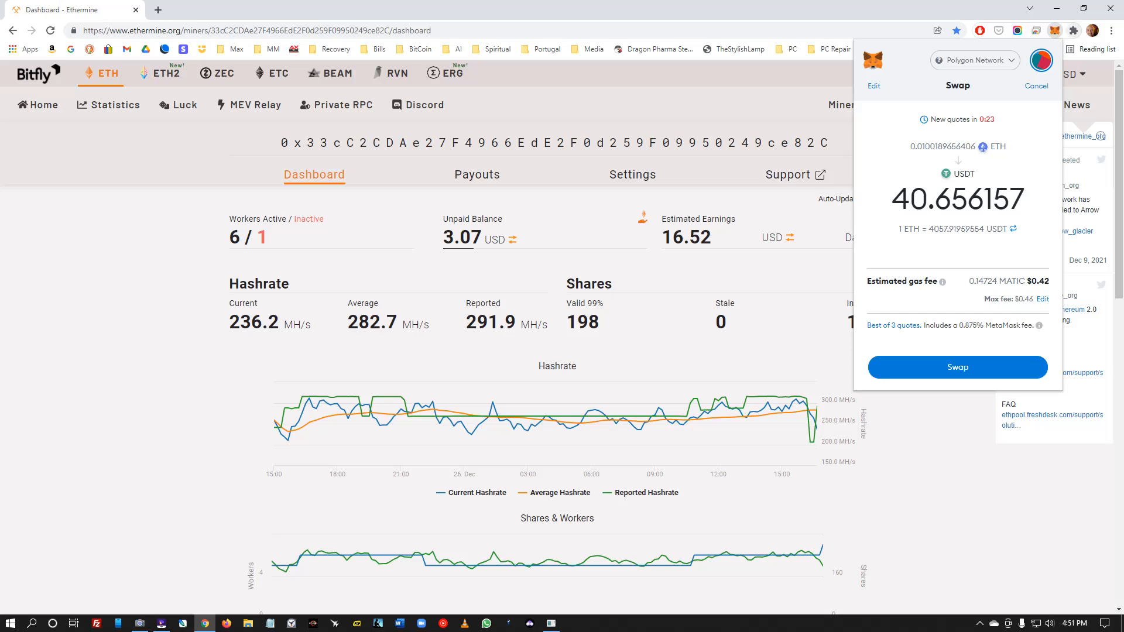
- Open the Polygon Web Wallet v2 bookmark in a new tab and check balances: 0.0100 ETH, 3.0922 MATIC
left_click(158, 9)
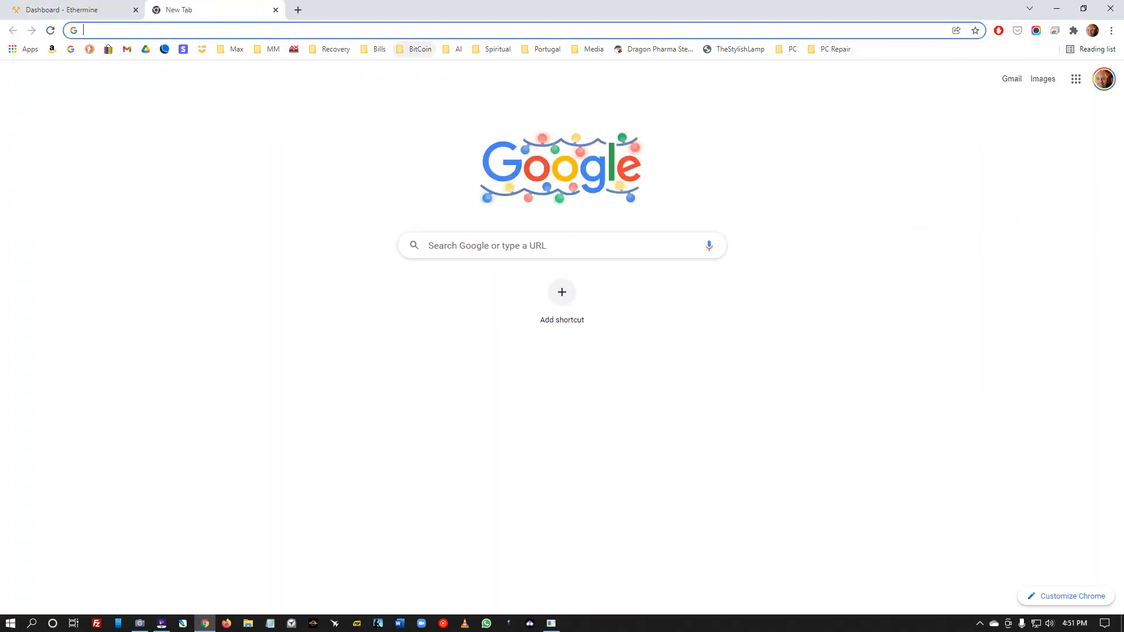
left_click(416, 50)
mouse_move(427, 66)
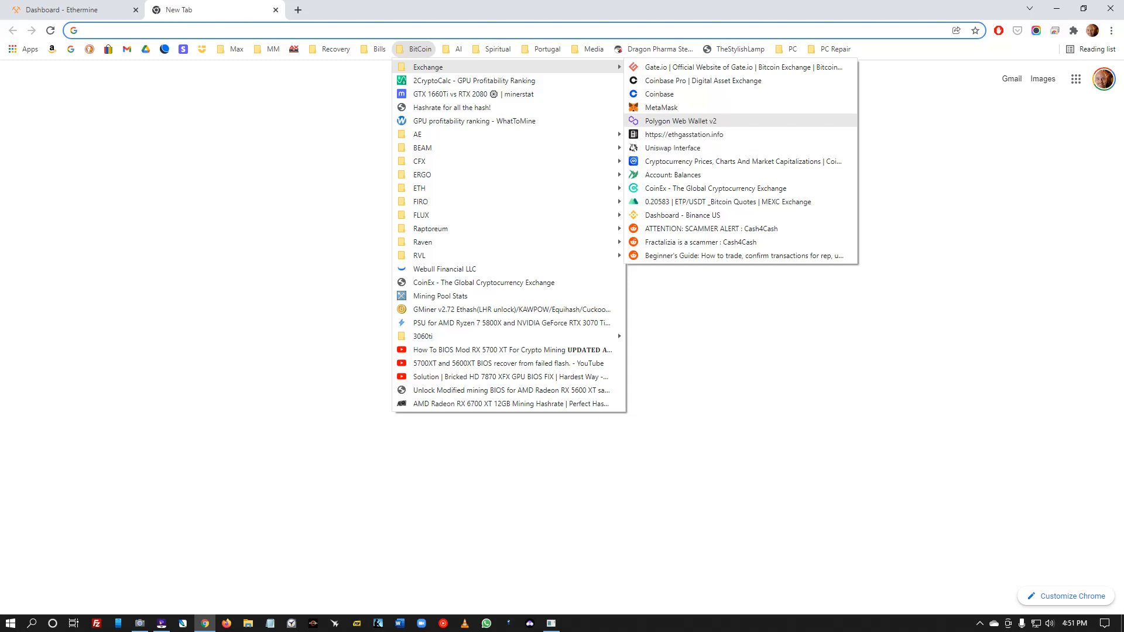
left_click(680, 120)
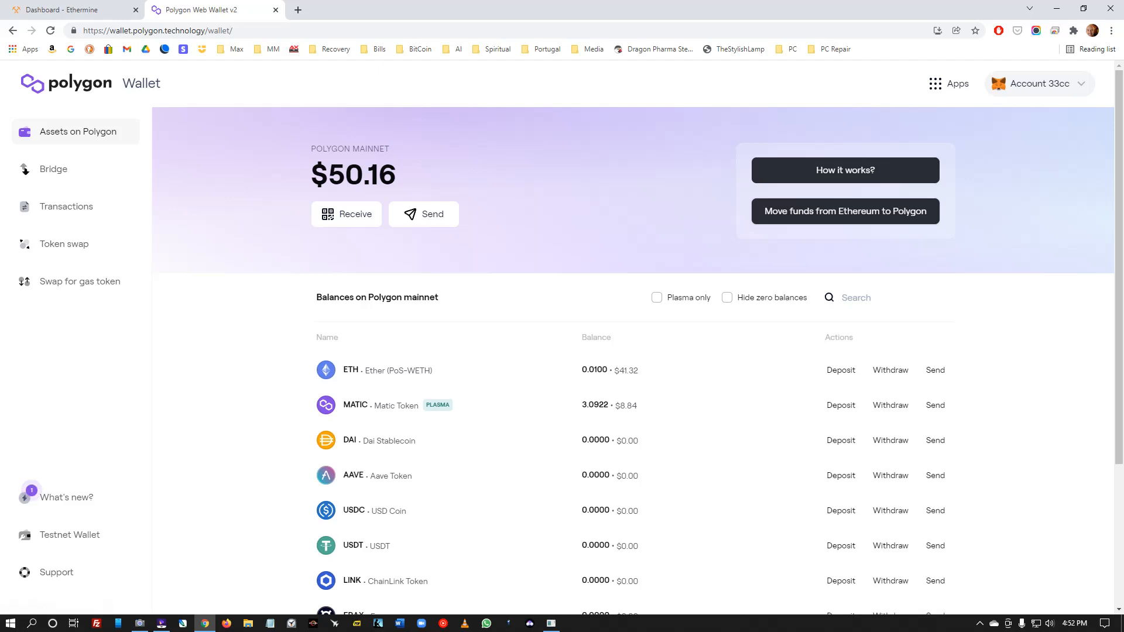
scroll(972, 237, "down", 3)
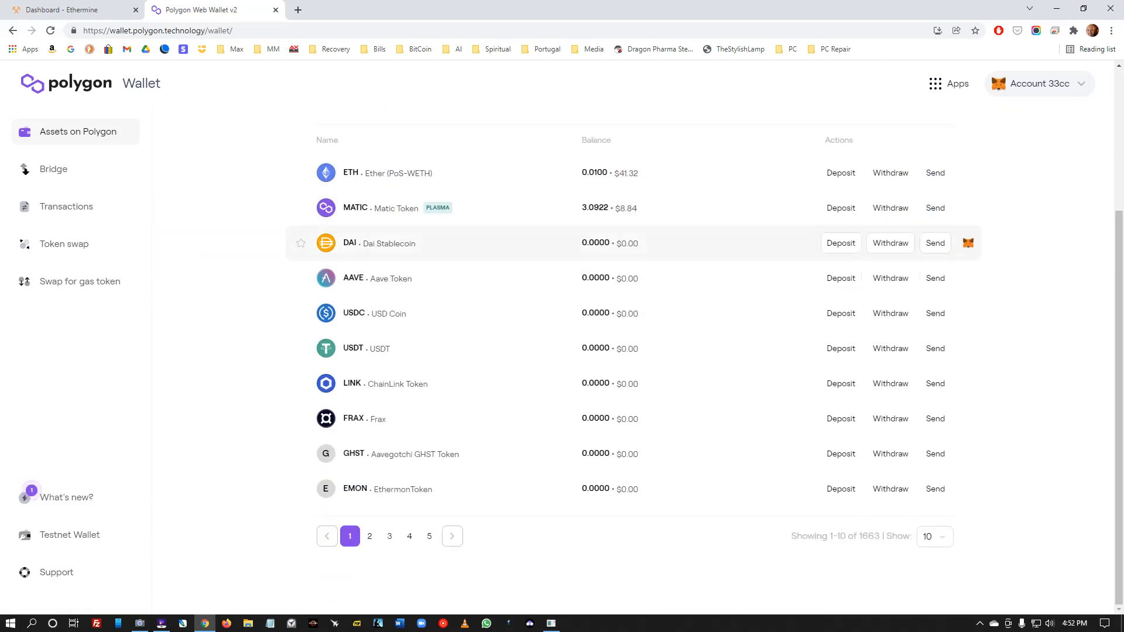
scroll(972, 237, "up", 3)
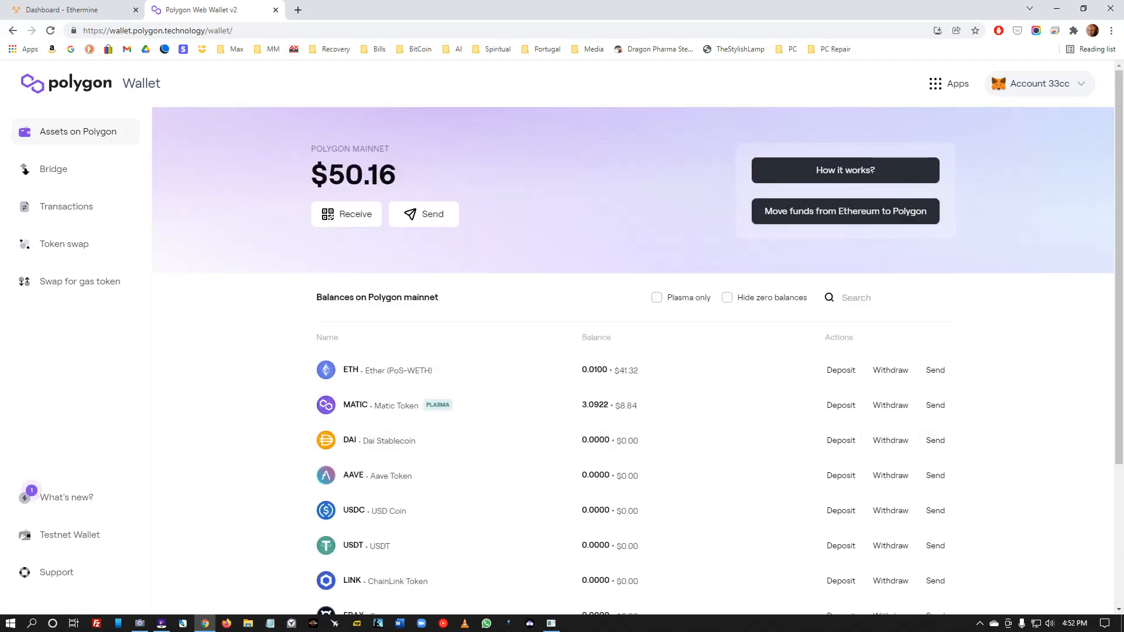
scroll(972, 351, "down", 3)
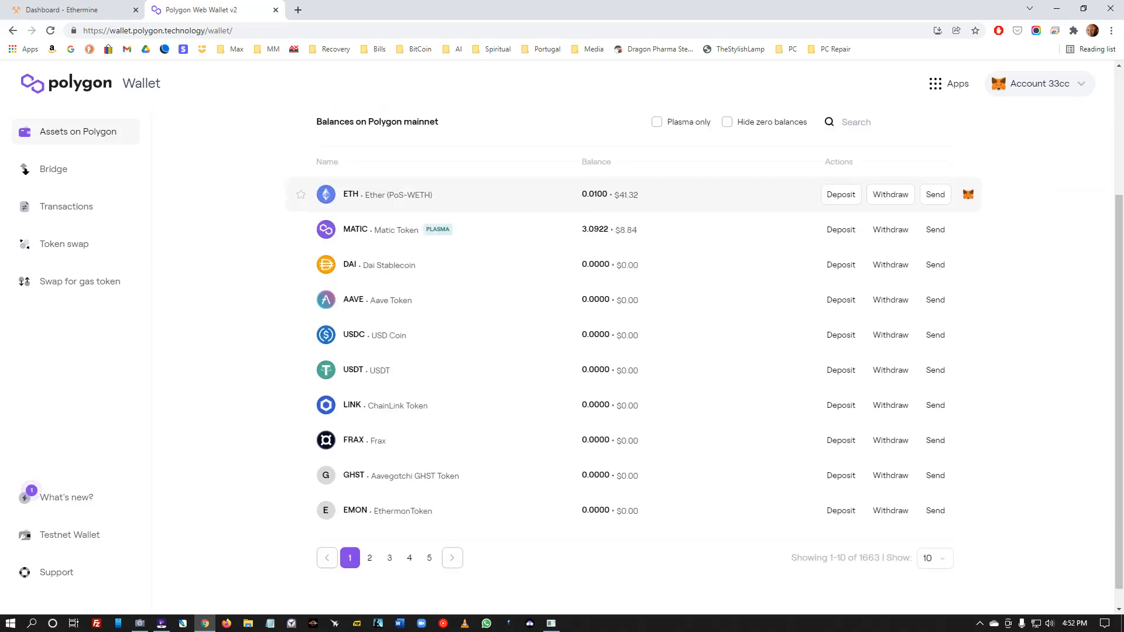
scroll(972, 351, "up", 3)
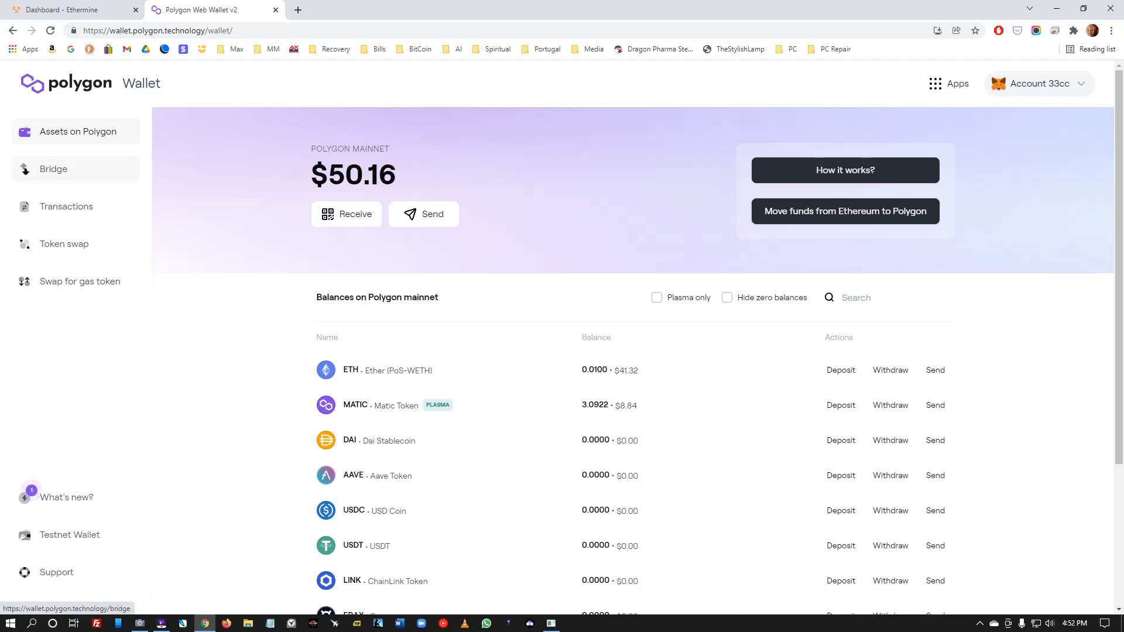
- Set up a gas token swap for 1 MATIC paid with Ether (PoS-WETH)
left_click(80, 281)
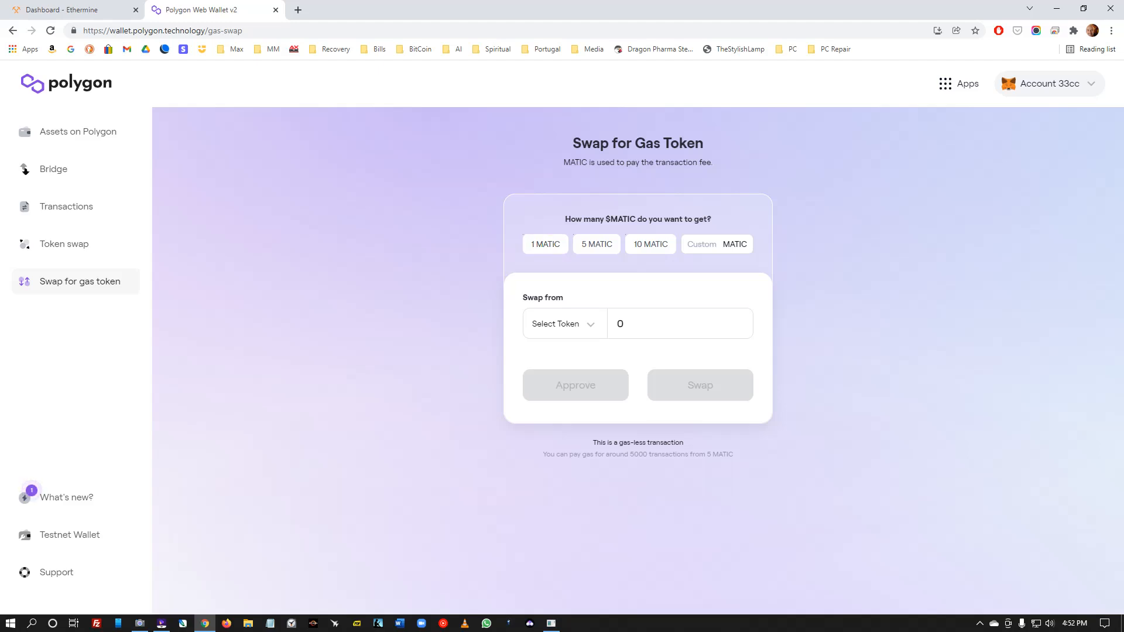
left_click(545, 244)
left_click(545, 244)
left_click(563, 324)
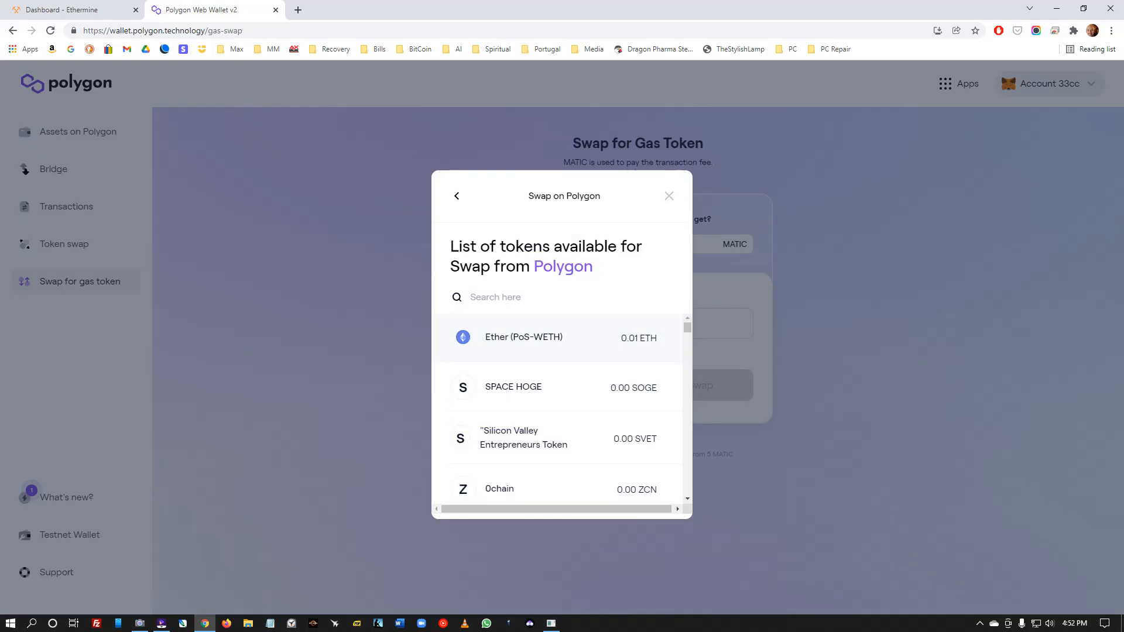
left_click(564, 337)
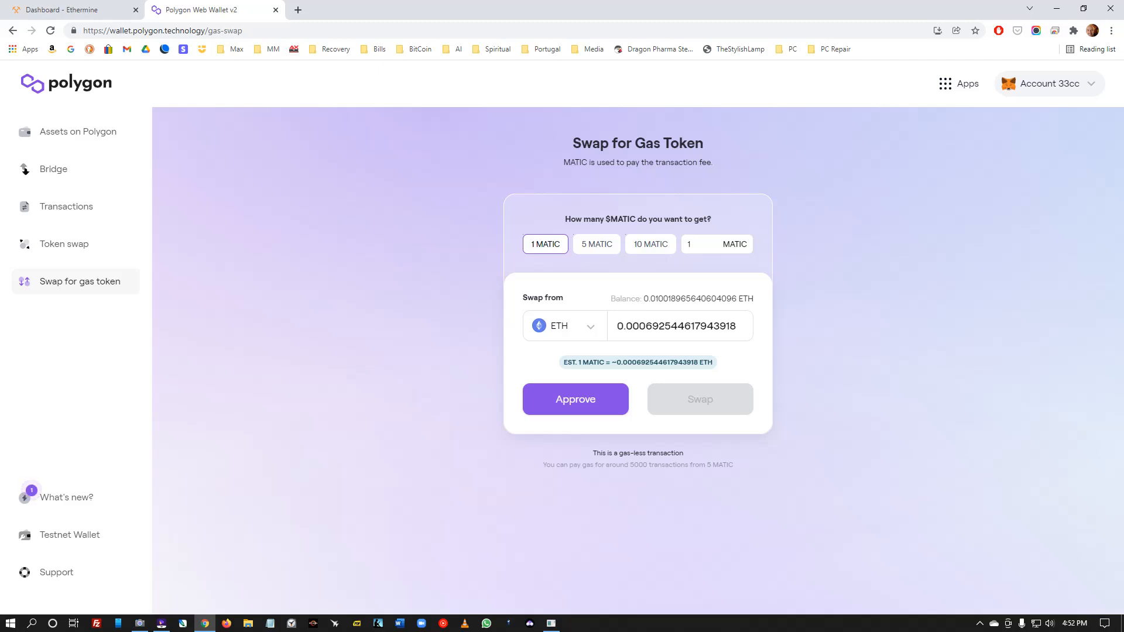
- Approve and submit the gas swap, then sign the request in MetaMask
left_click(574, 399)
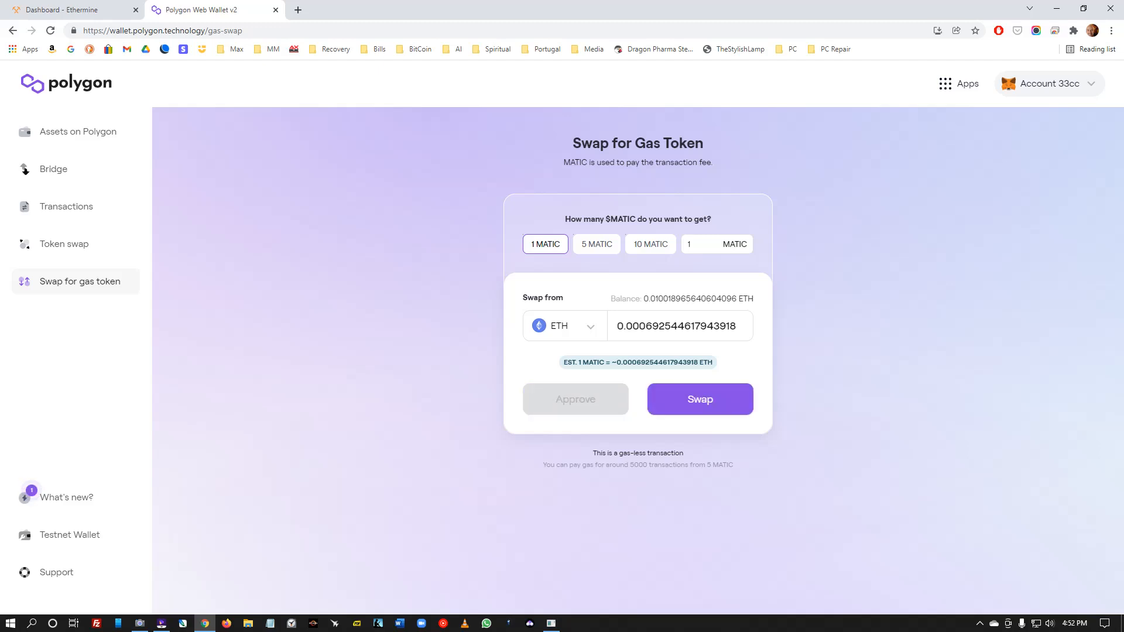
left_click(700, 399)
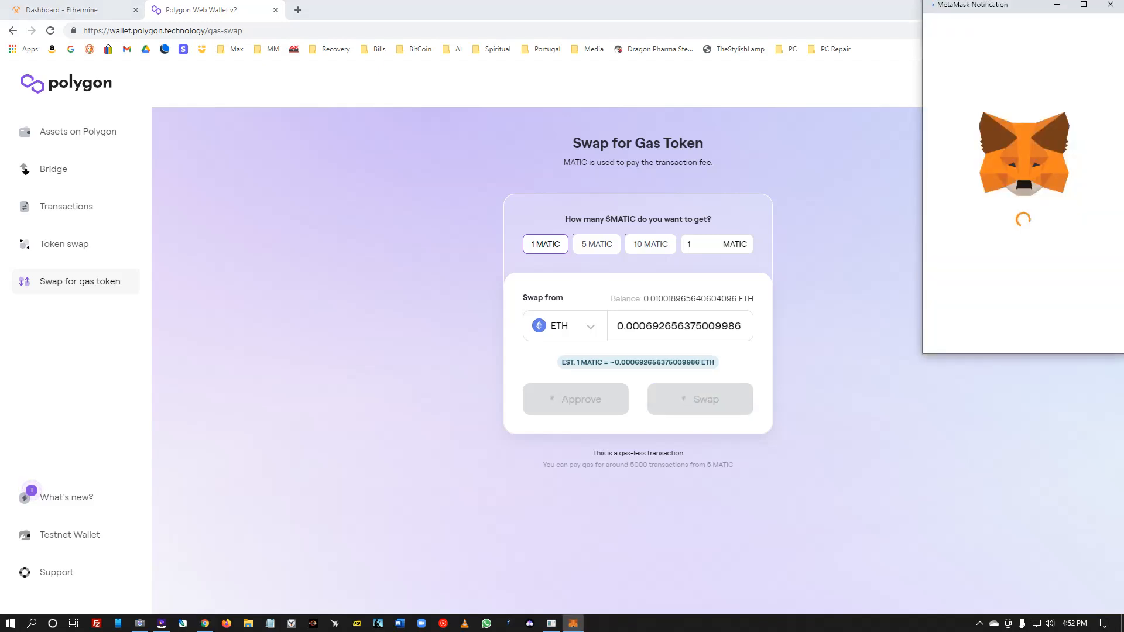
scroll(1019, 205, "down", 15)
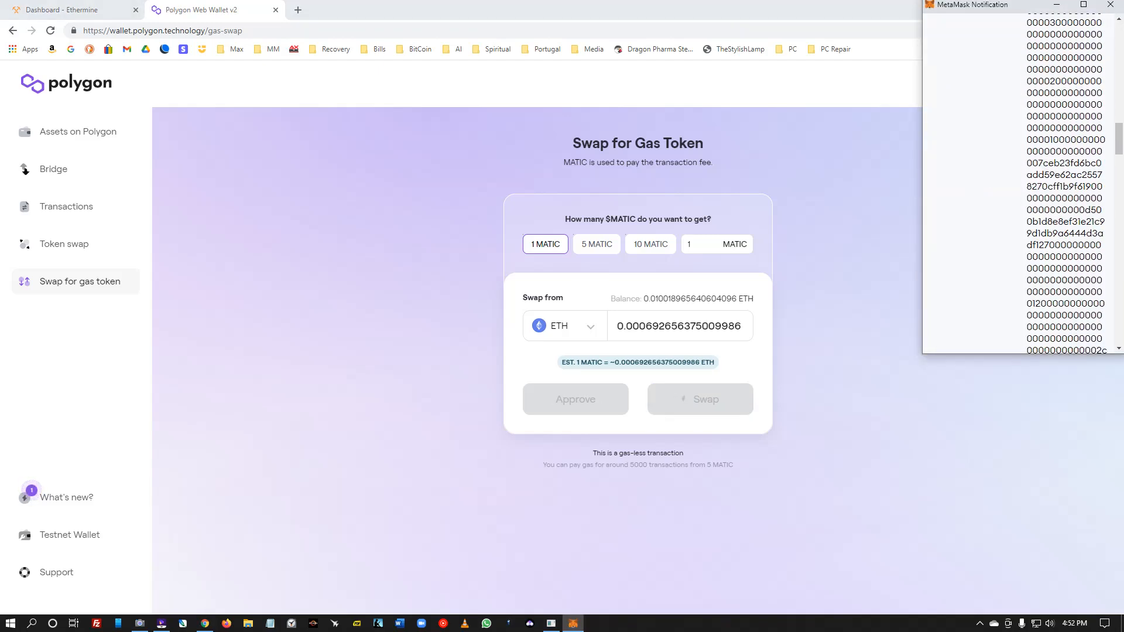
scroll(1019, 204, "down", 1)
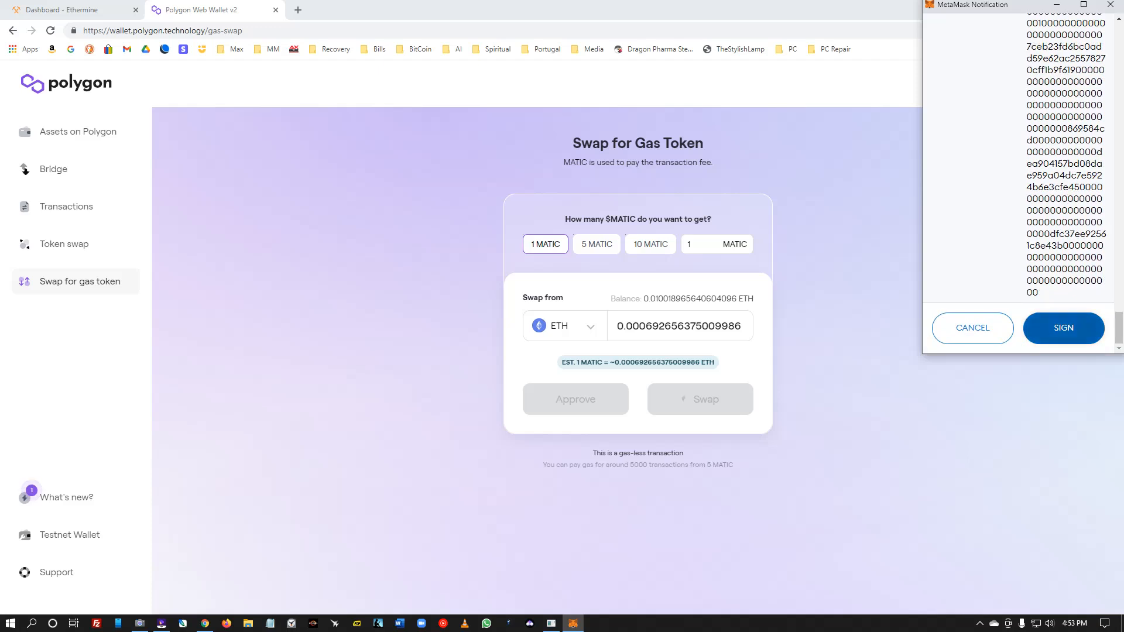
left_click(1064, 329)
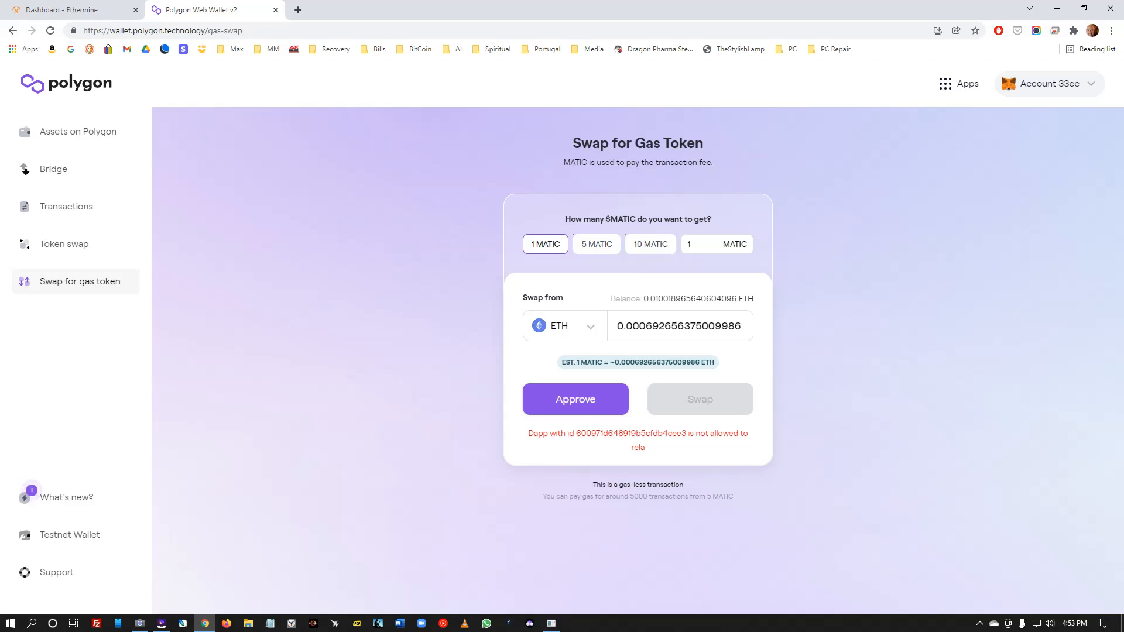
- Confirm the pending MetaMask swap of 0.0100 ETH for about 40.695 USDT
left_click(1073, 31)
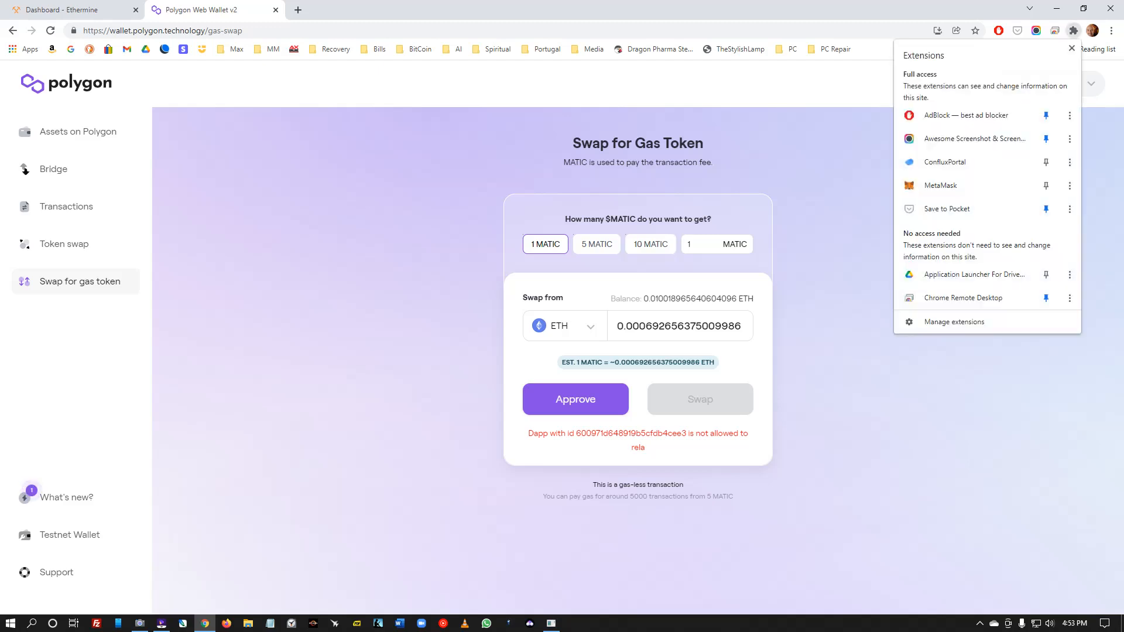
left_click(964, 186)
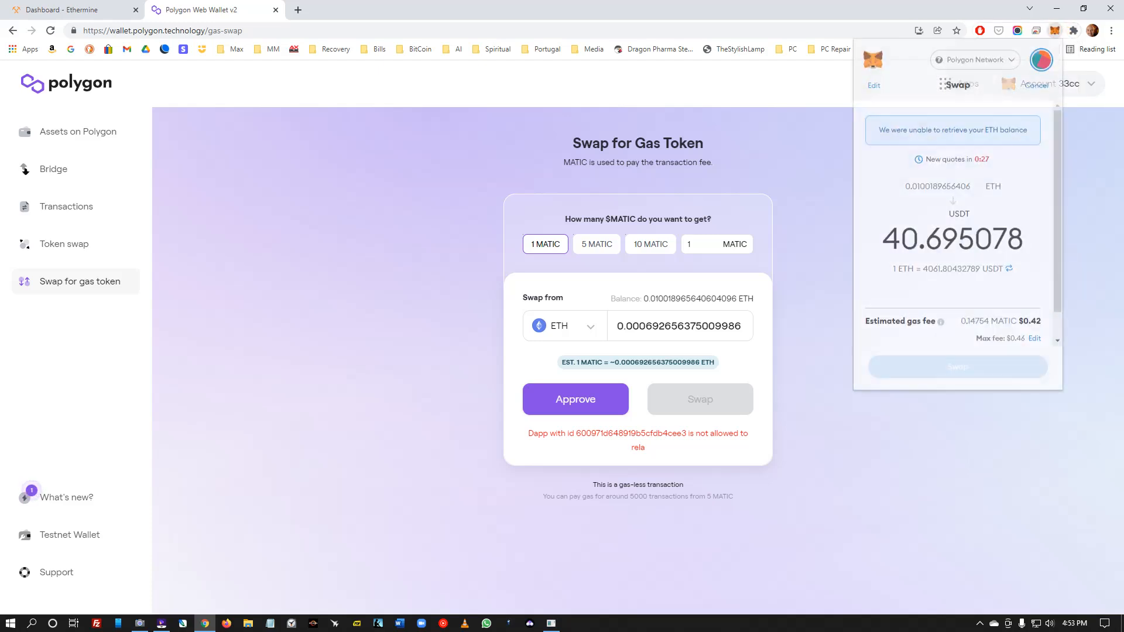
mouse_move(942, 282)
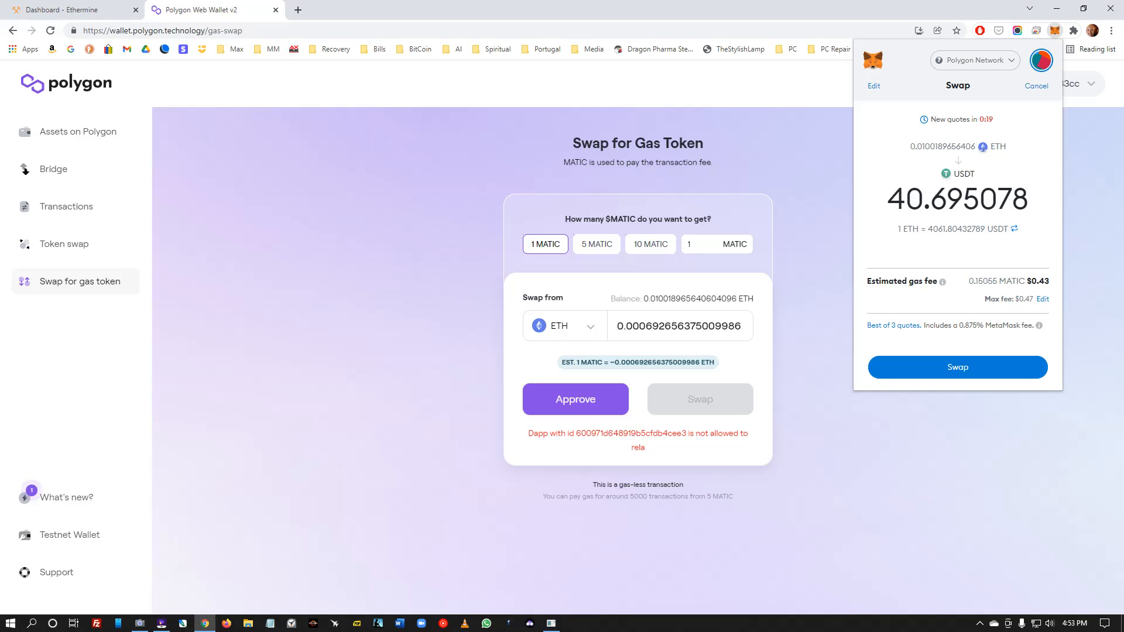
left_click(957, 367)
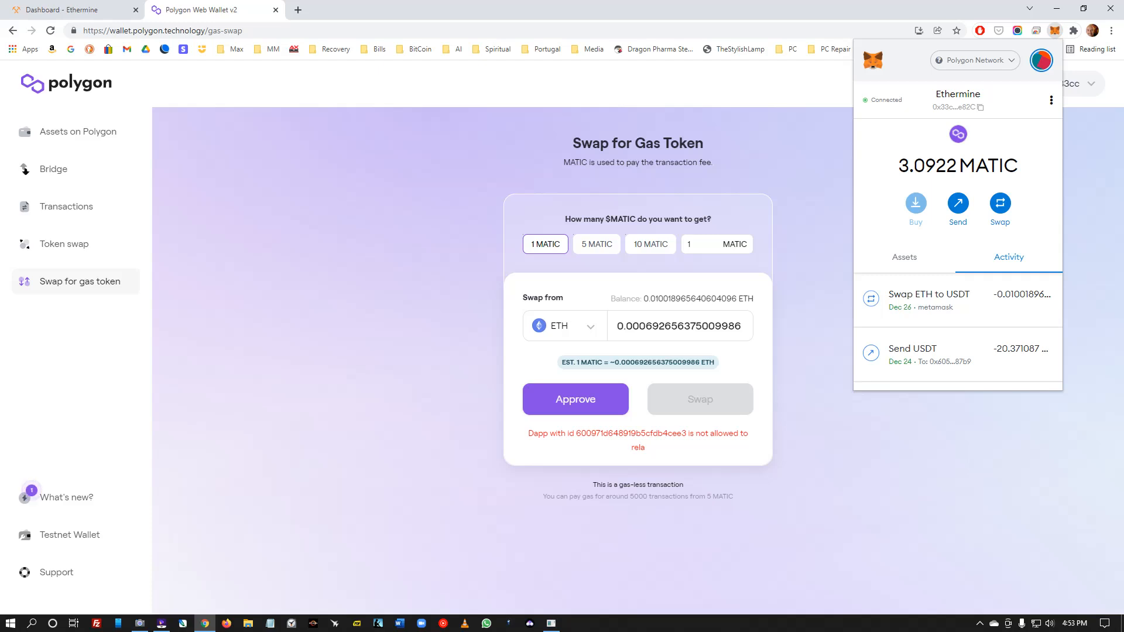
- Check MetaMask's token balances and USDT details, then view the connected sites
left_click(903, 257)
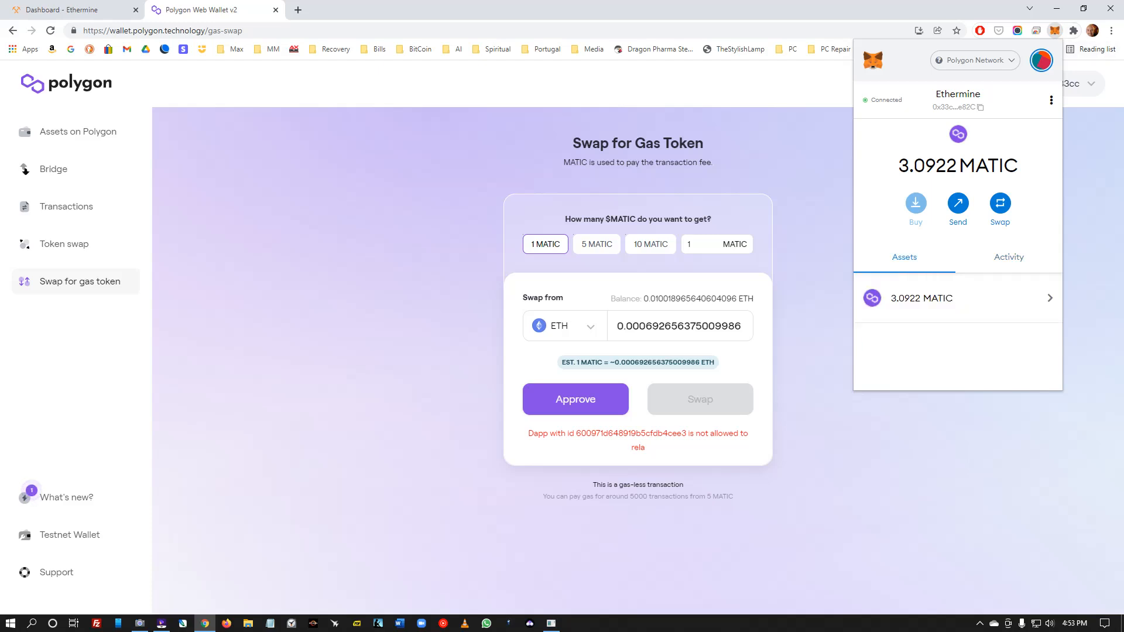
scroll(957, 234, "down", 2)
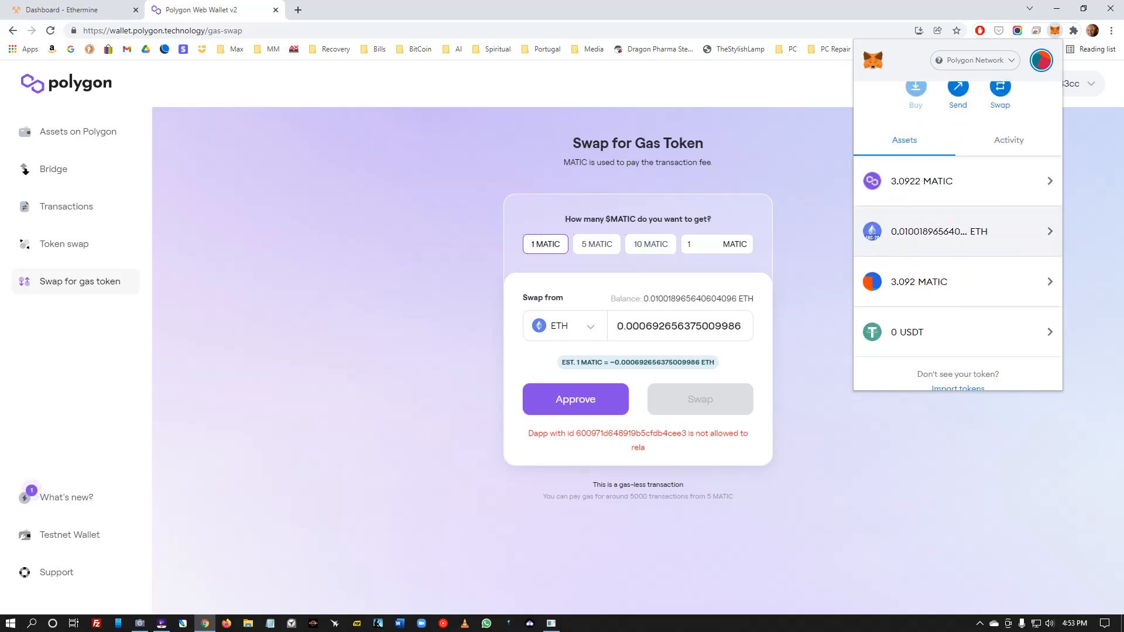
scroll(958, 245, "down", 1)
left_click(958, 298)
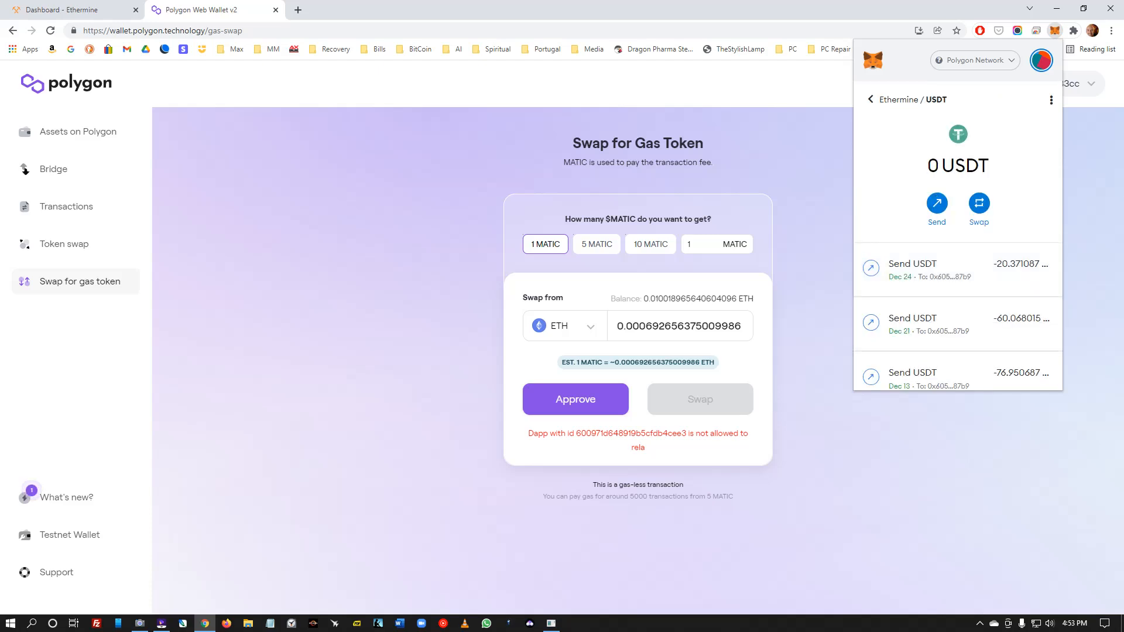
left_click(870, 99)
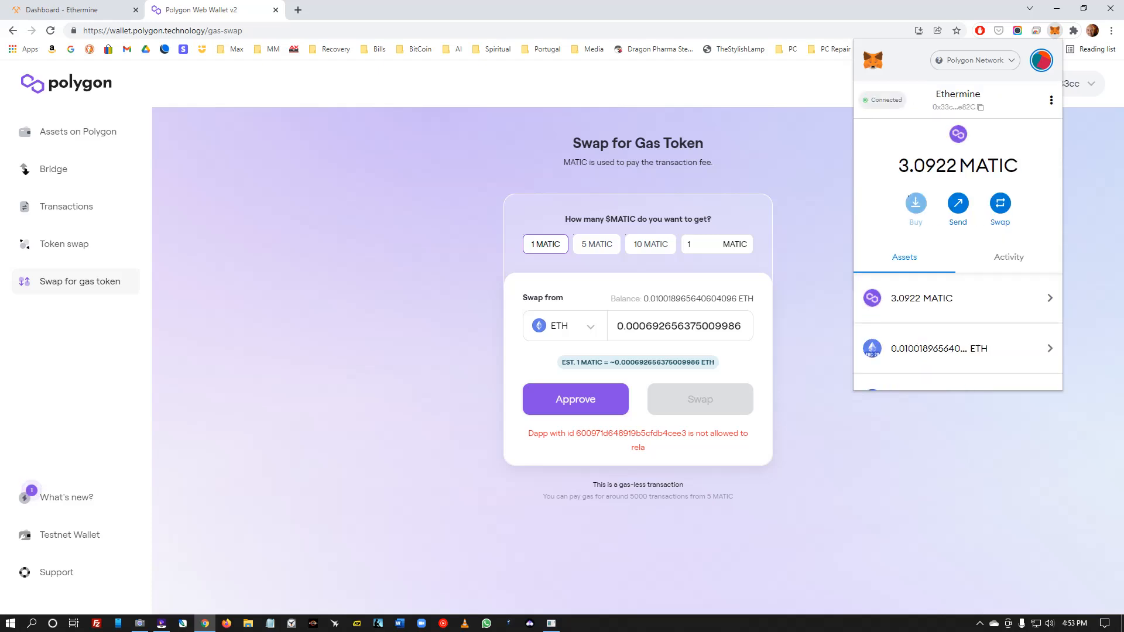
left_click(882, 99)
key("Escape")
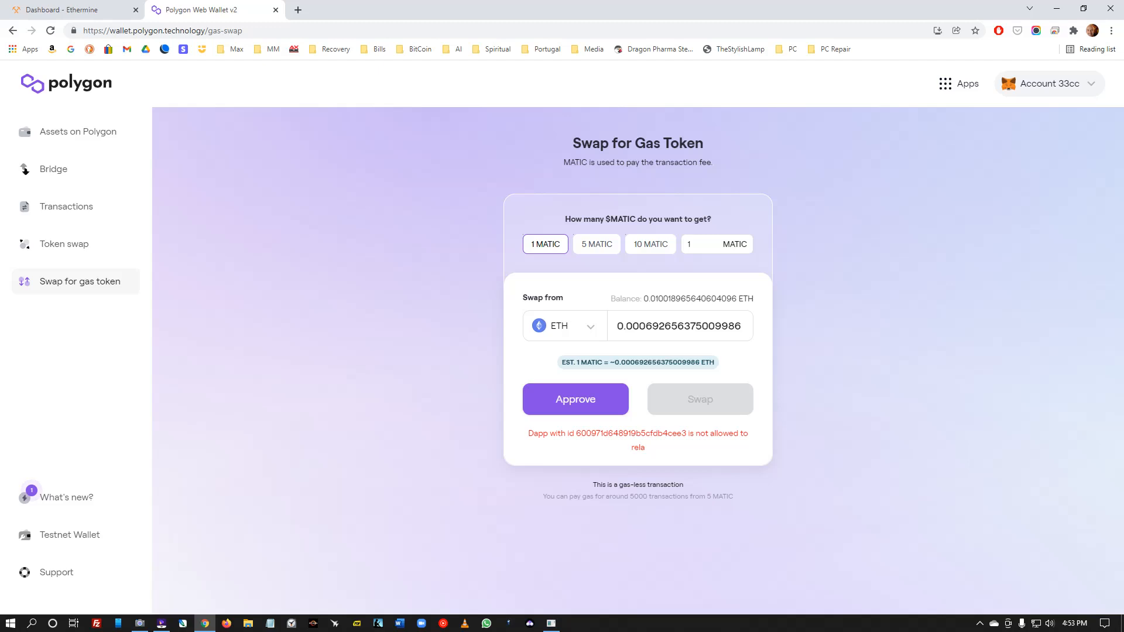
- Start sending the 40.694 USDT to the Gate exchange address, then close the Polygon Web Wallet tab
left_click(1073, 31)
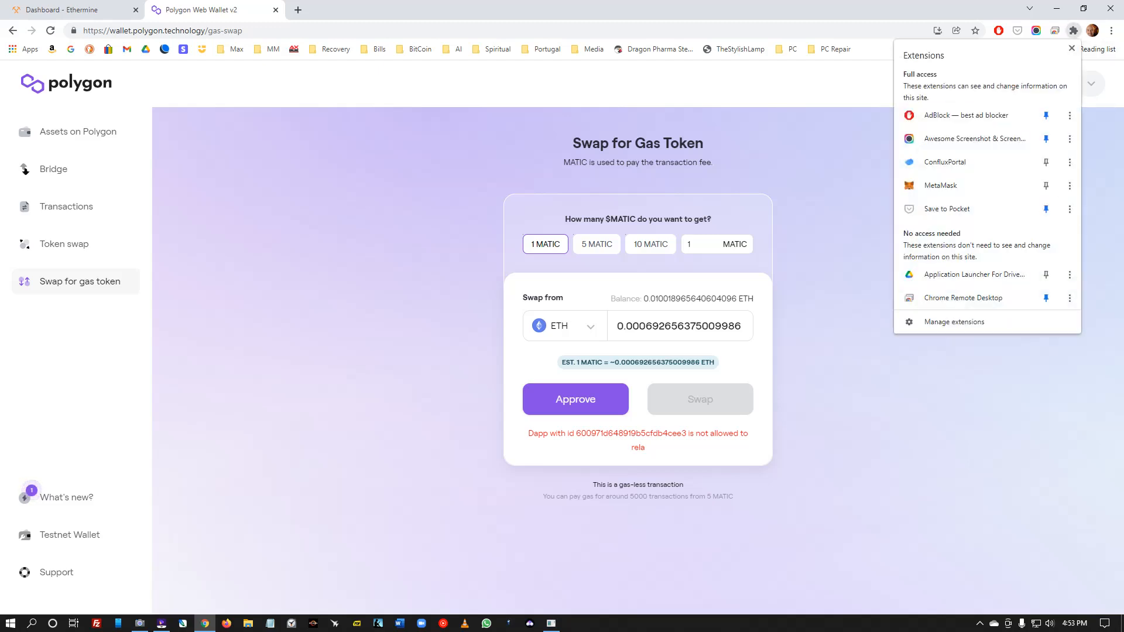
left_click(948, 185)
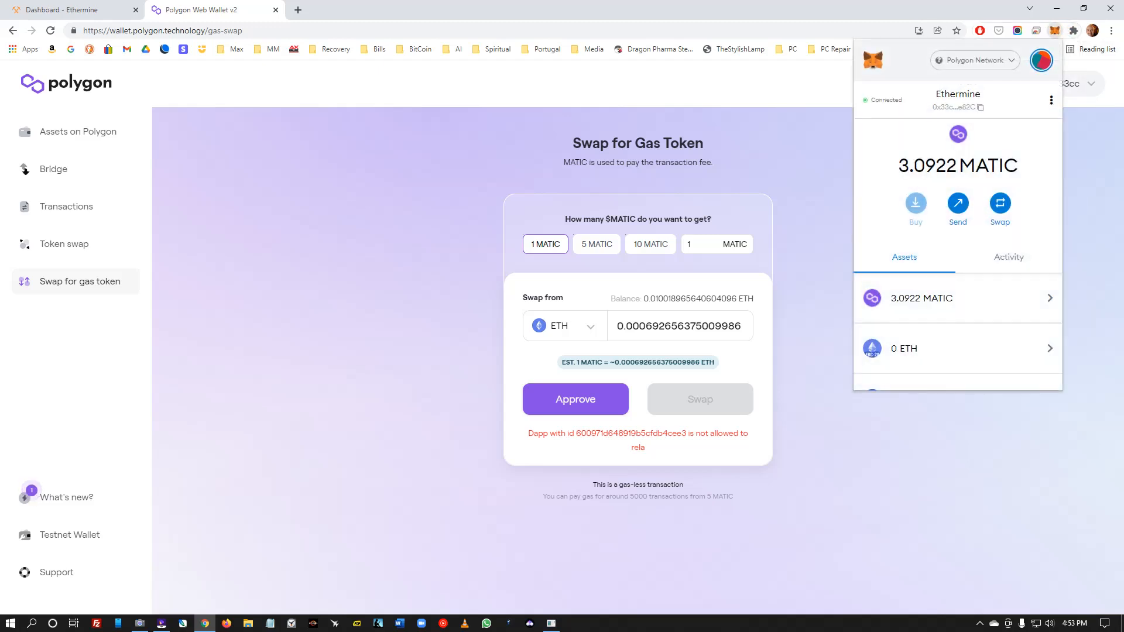
scroll(957, 336, "down", 3)
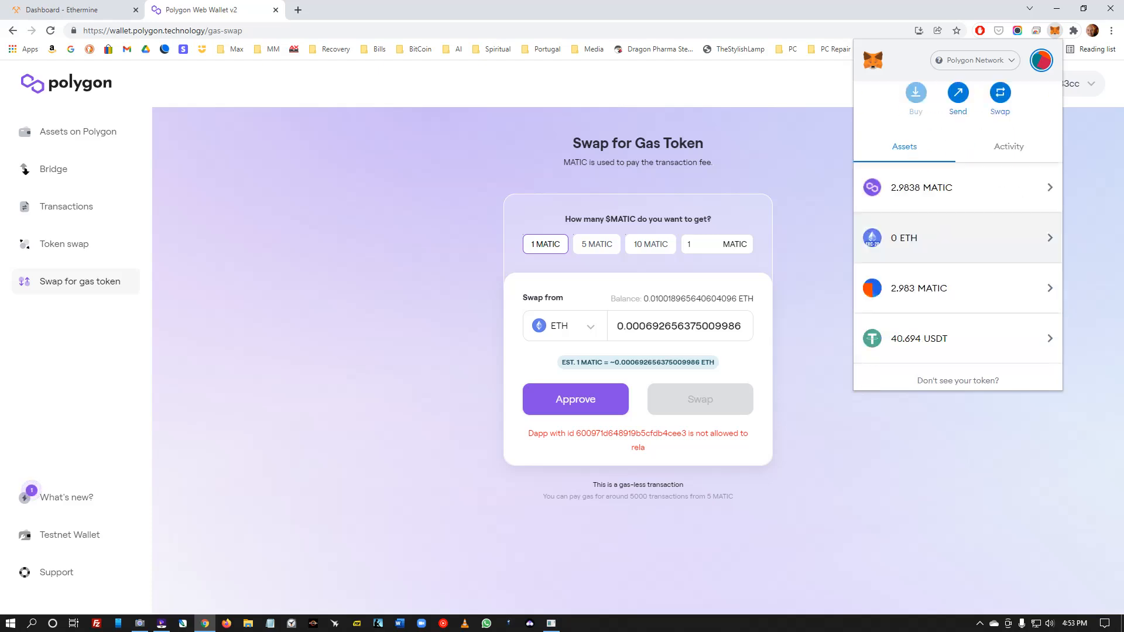
left_click(958, 292)
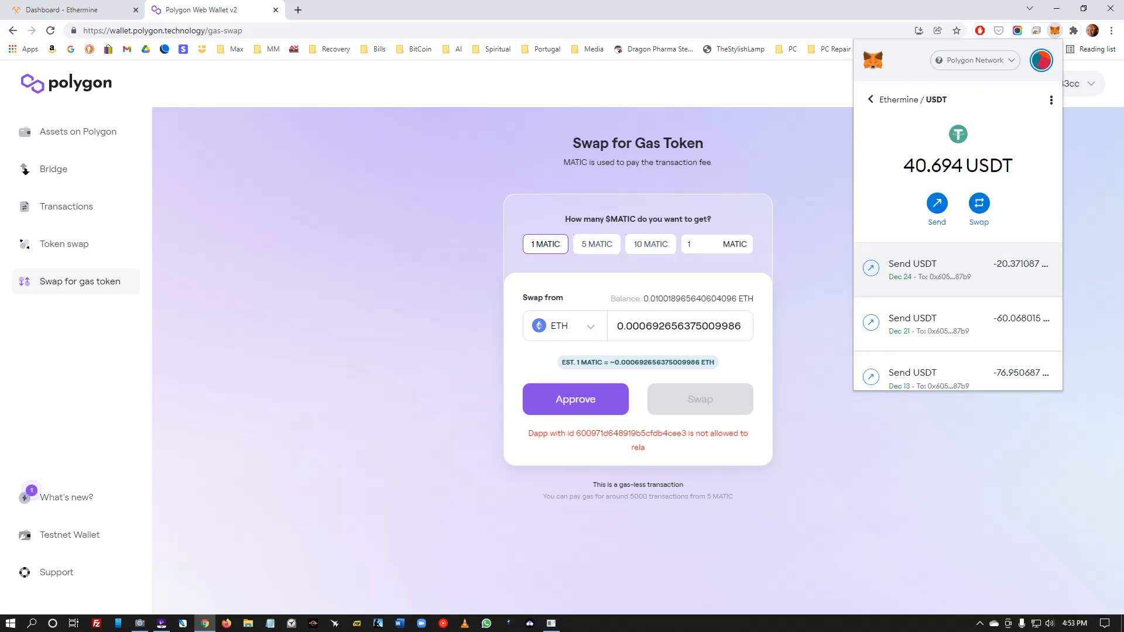
left_click(936, 203)
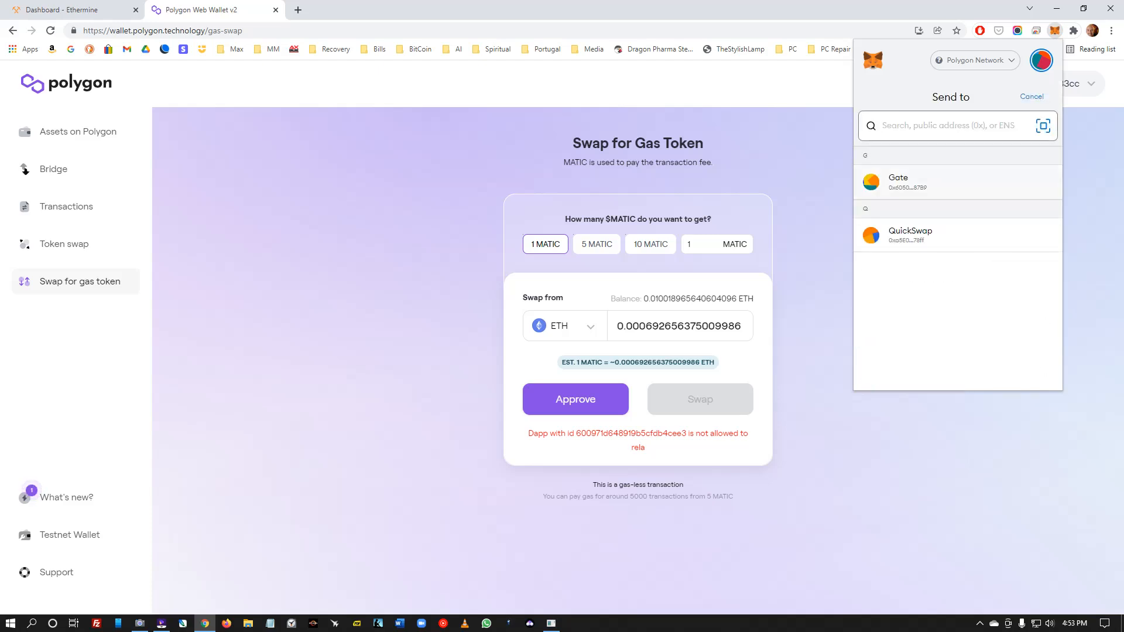
left_click(907, 183)
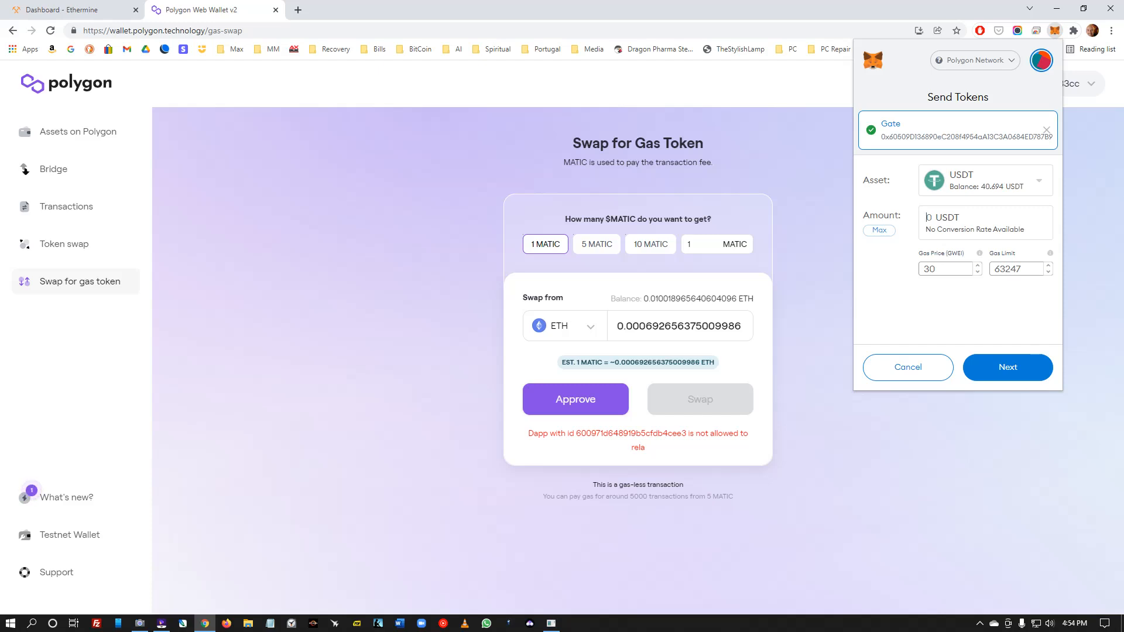
left_click(275, 10)
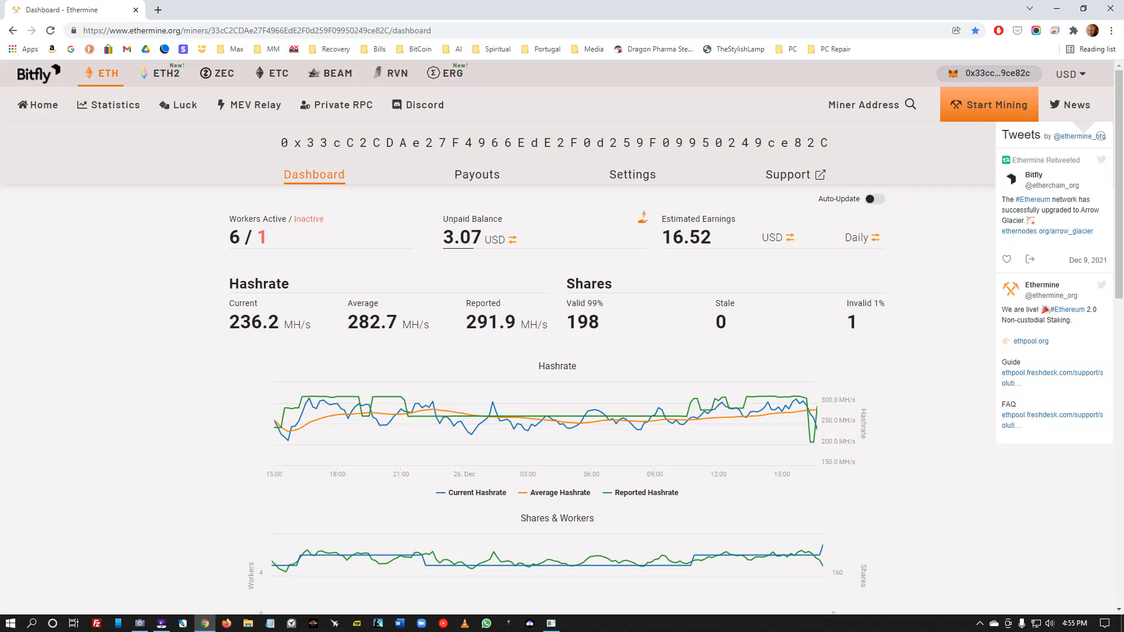
- Bring up the UniConverter recorder mini-bar for the ongoing 26-minute screen recording
mouse_move(518, 13)
left_mouse_down()
mouse_move(519, 55)
mouse_move(532, 1)
left_mouse_up()
mouse_move(545, 248)
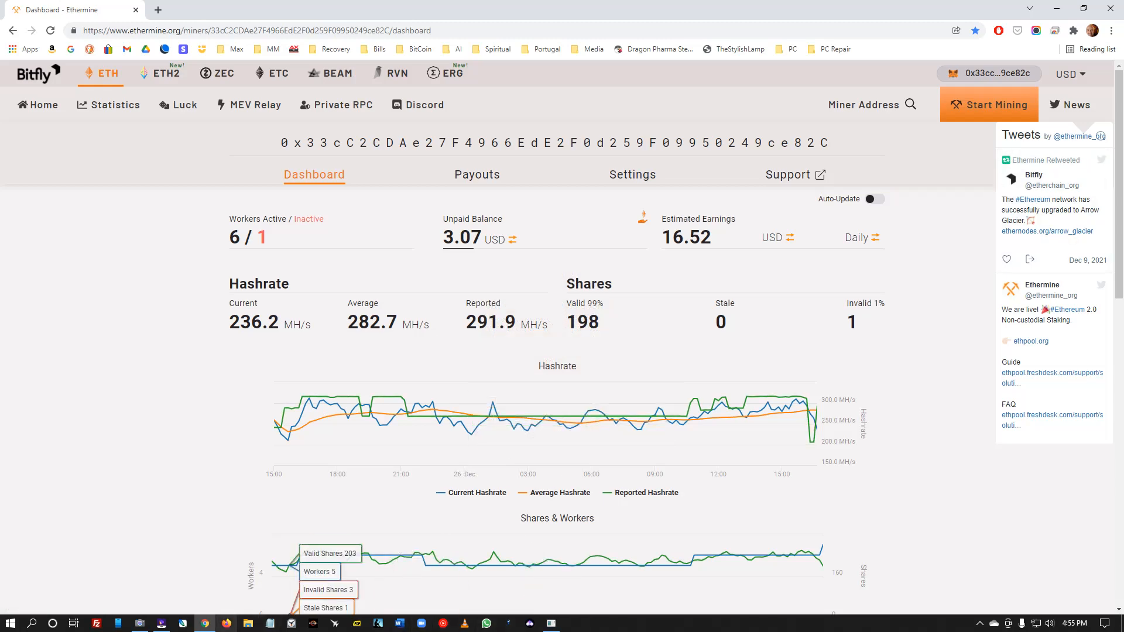
left_click(161, 623)
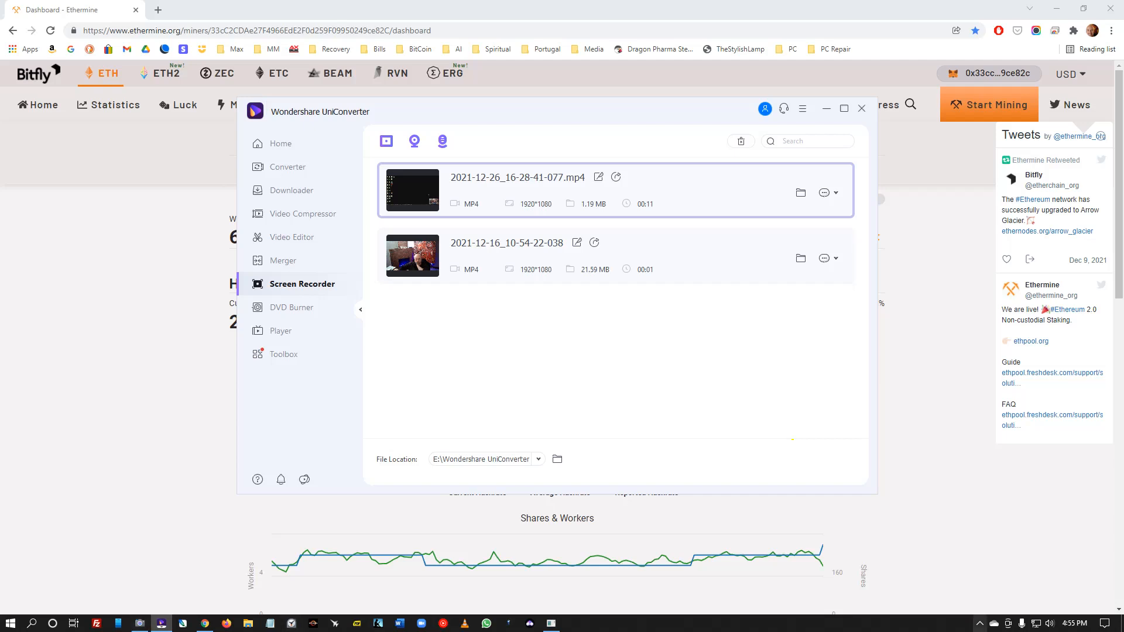
left_click(980, 623)
left_click(1003, 603)
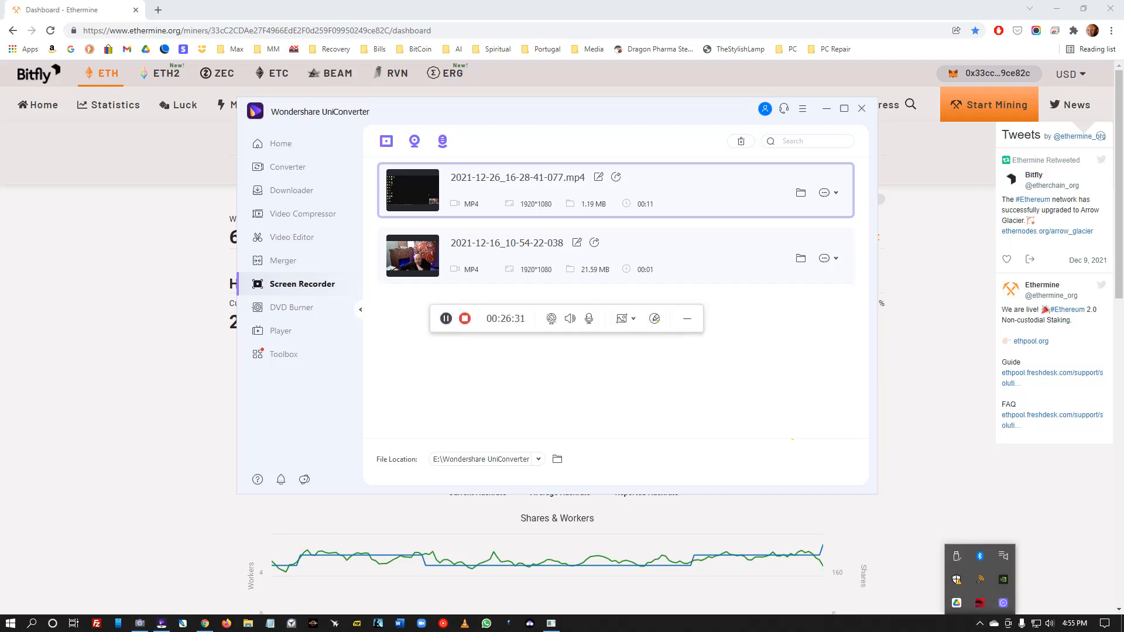